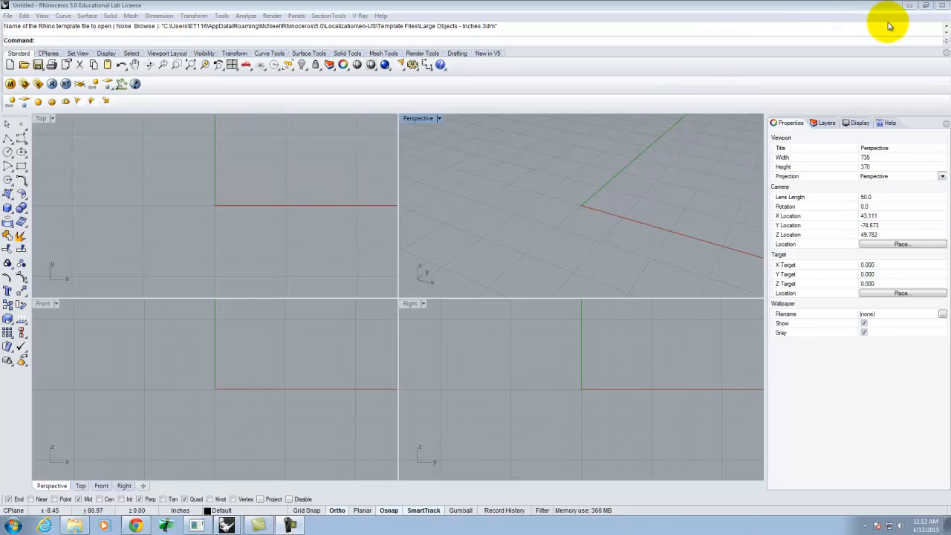
Step: Render the sample night scene with V-Ray, then close the frame buffer
click(904, 3)
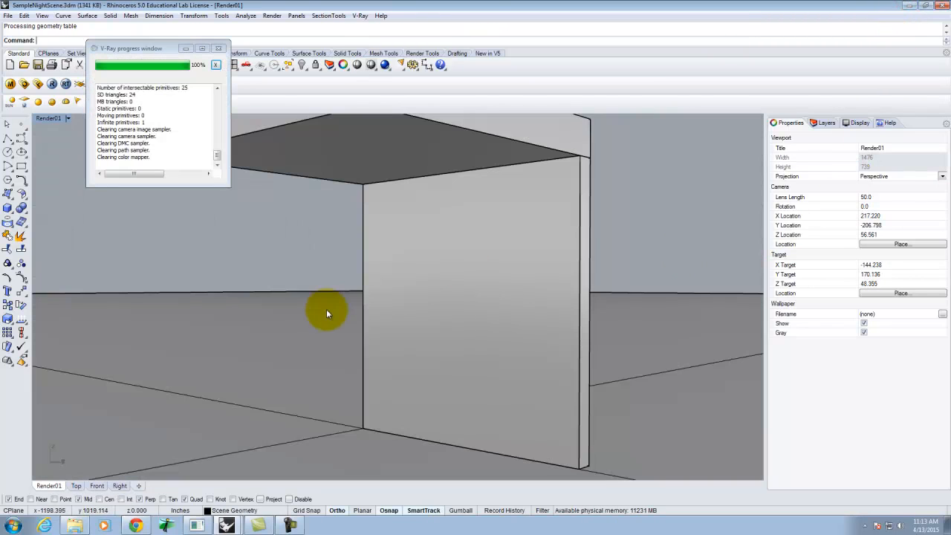
click(207, 50)
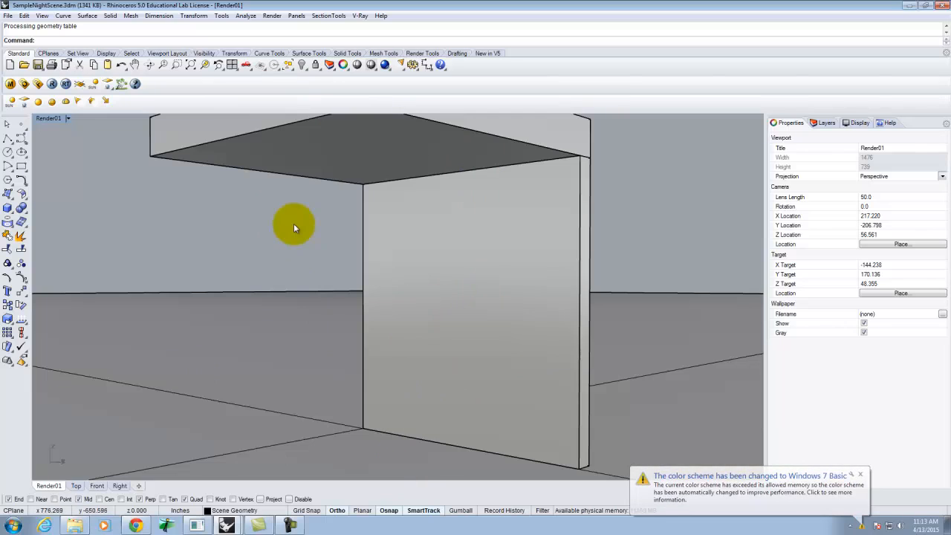
click(43, 84)
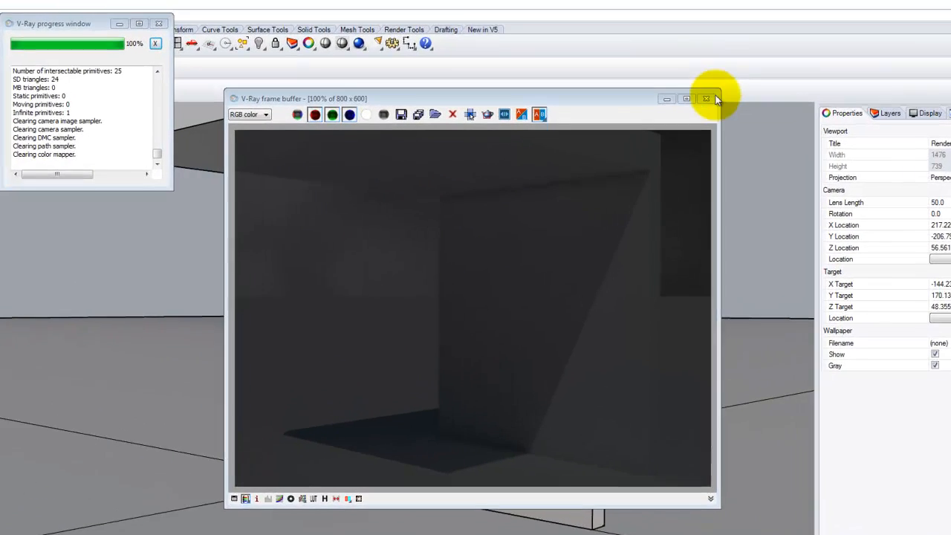
click(675, 110)
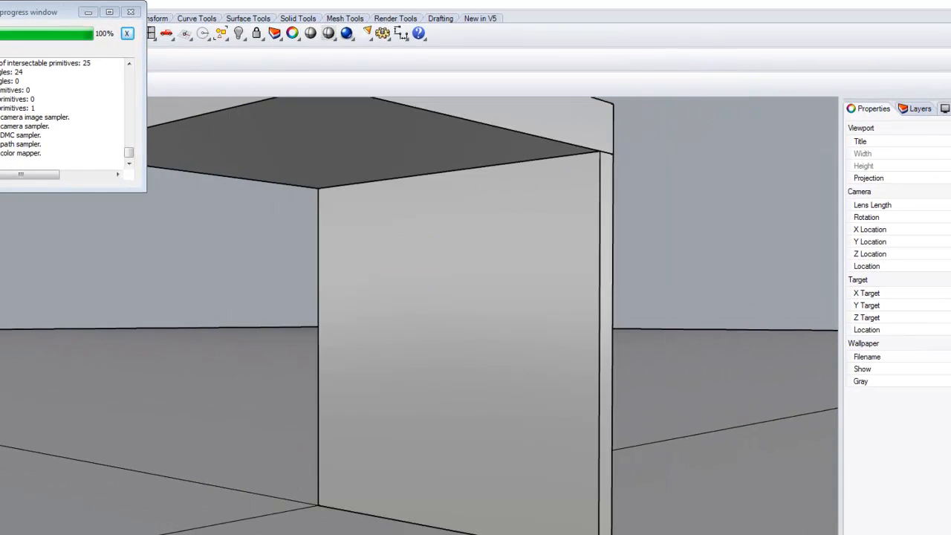
Step: Open the Spring 2015 Exercise 222 page in the browser and read its Part 2 building-lights instructions
key(alt+Tab)
mouse_move(590, 214)
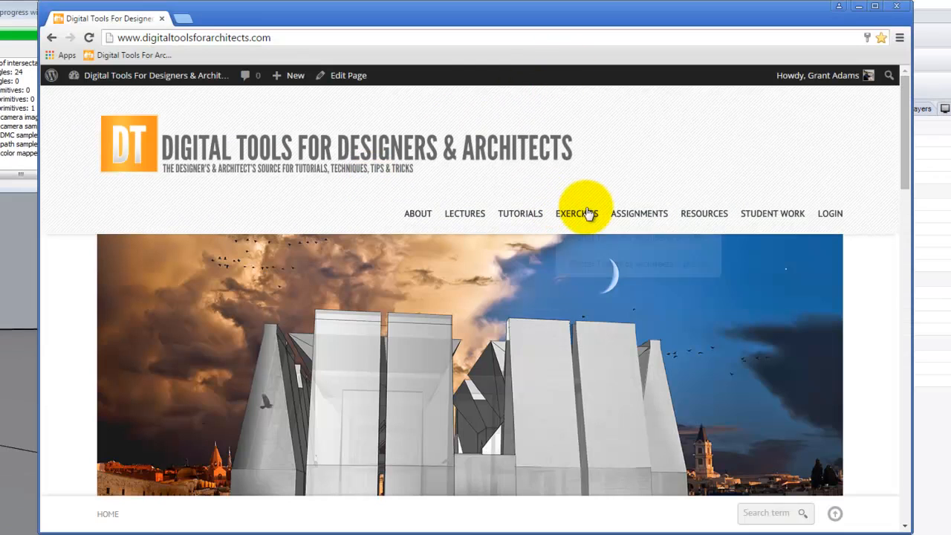
mouse_move(593, 245)
click(517, 272)
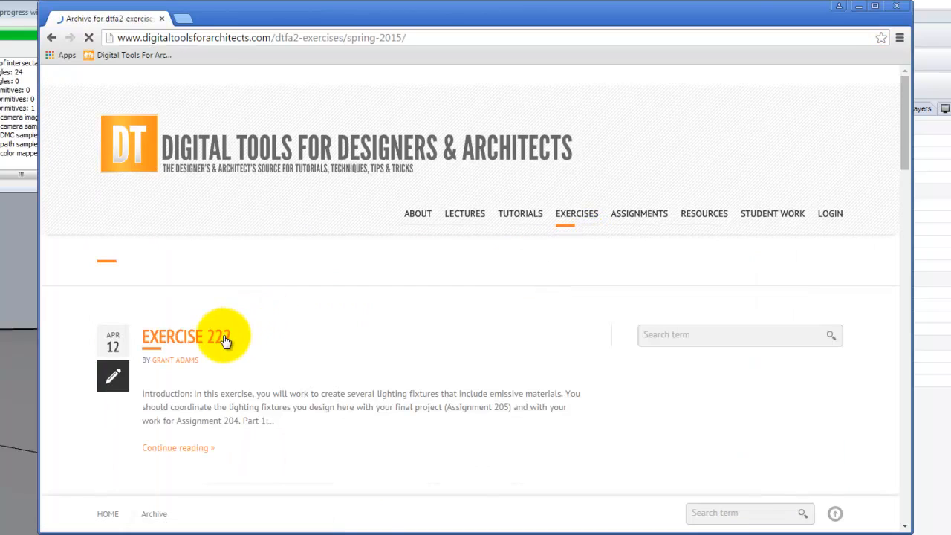
click(226, 339)
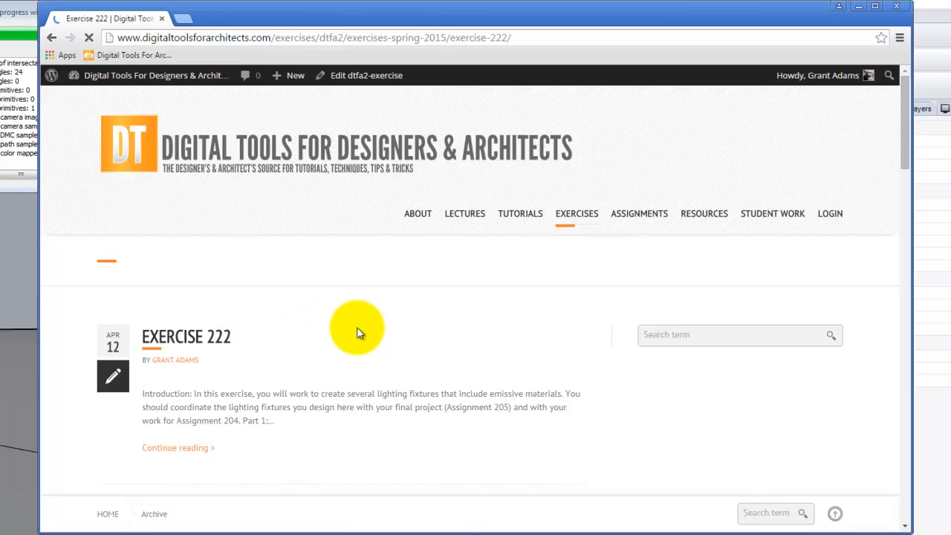
scroll(457, 344, down, 6)
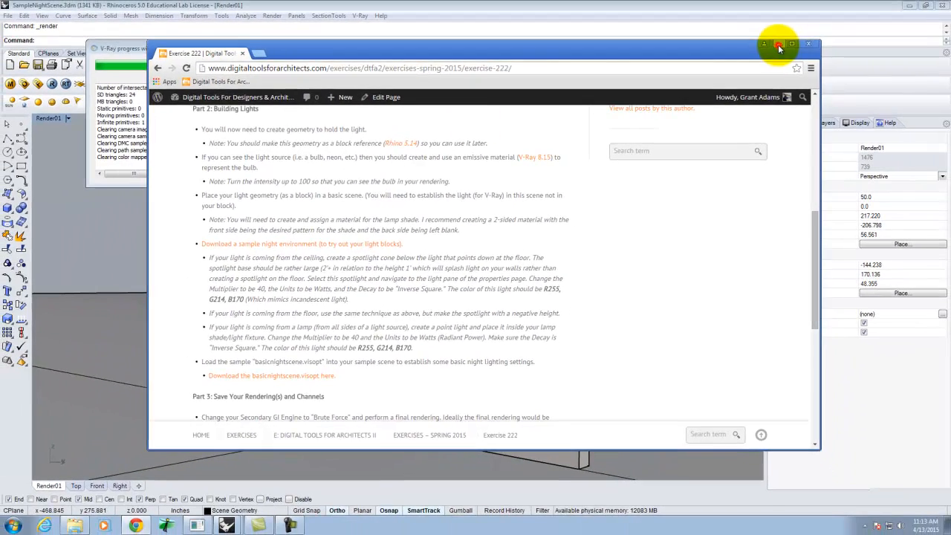
click(793, 37)
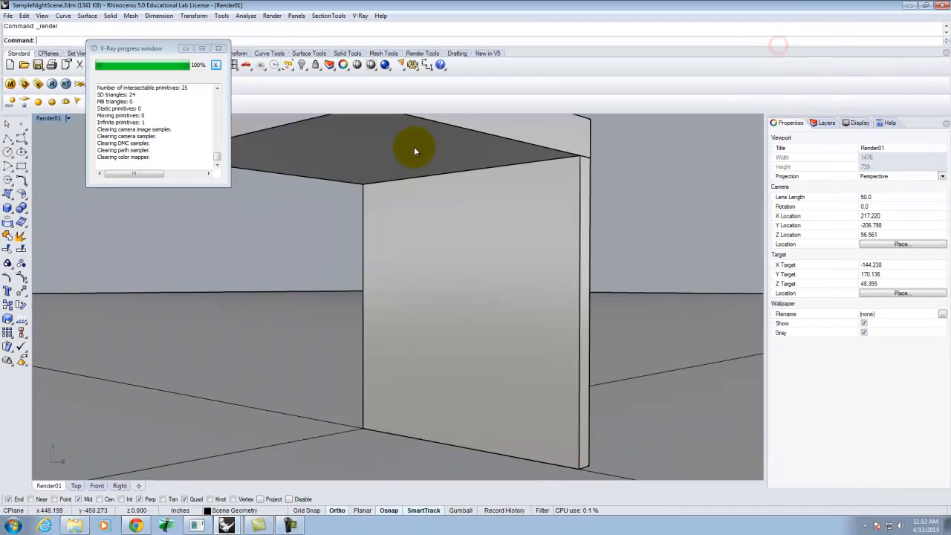
Step: Switch to the untitled Rhino document and maximize its Perspective viewport
click(908, 7)
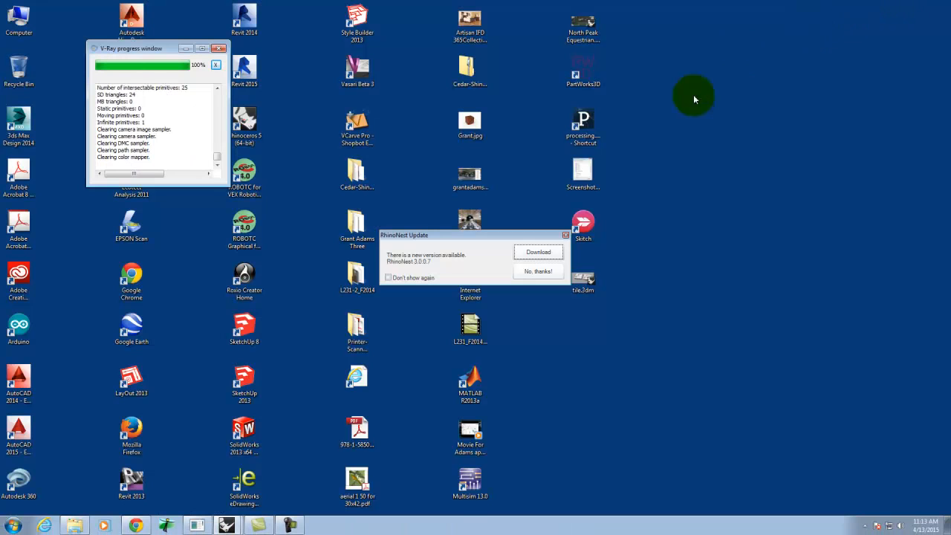
mouse_move(227, 525)
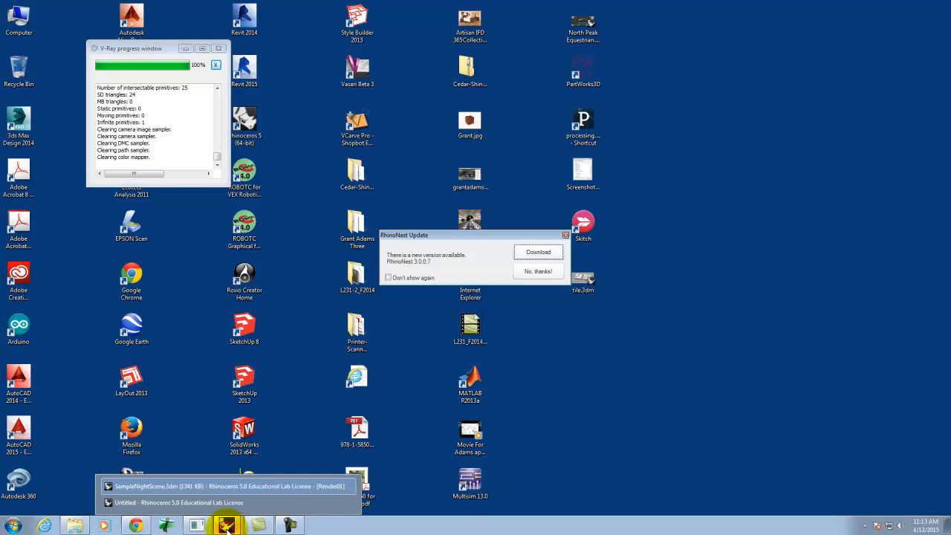
click(224, 505)
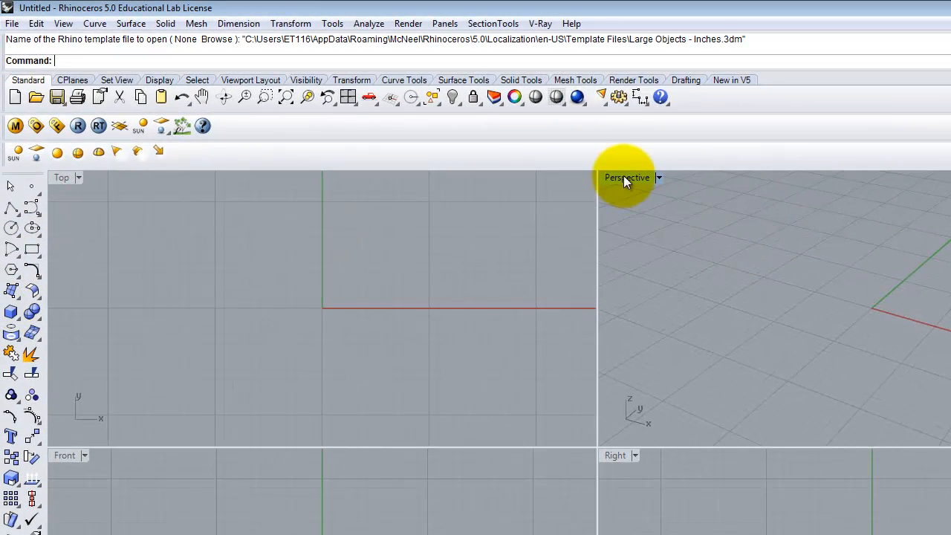
double_click(624, 177)
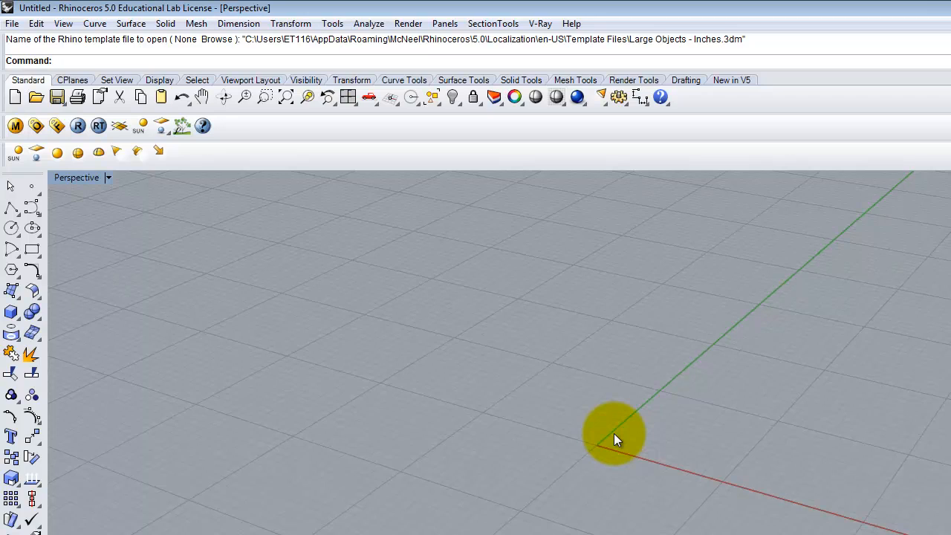
Step: Draw a circle centered at 0,0 with a diameter of 3 inches
click(10, 228)
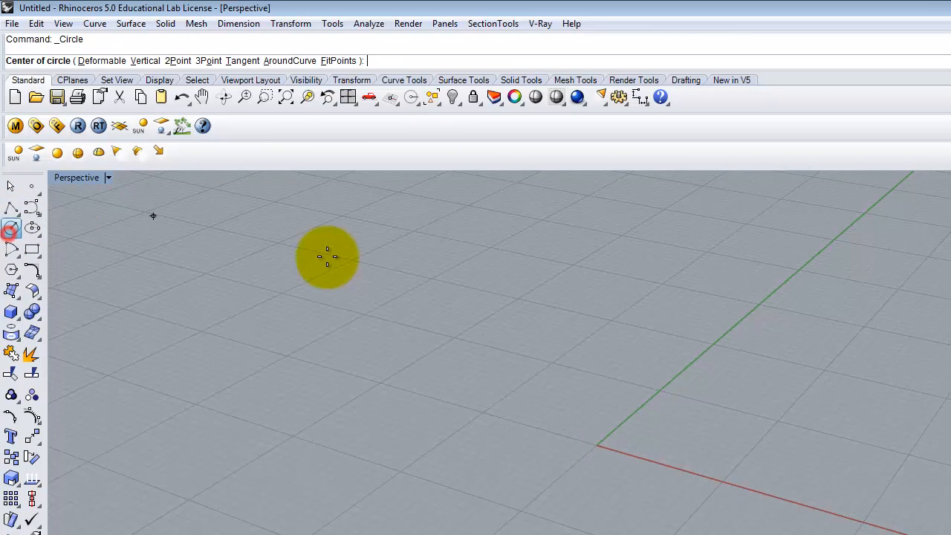
text(0,0)
key(Return)
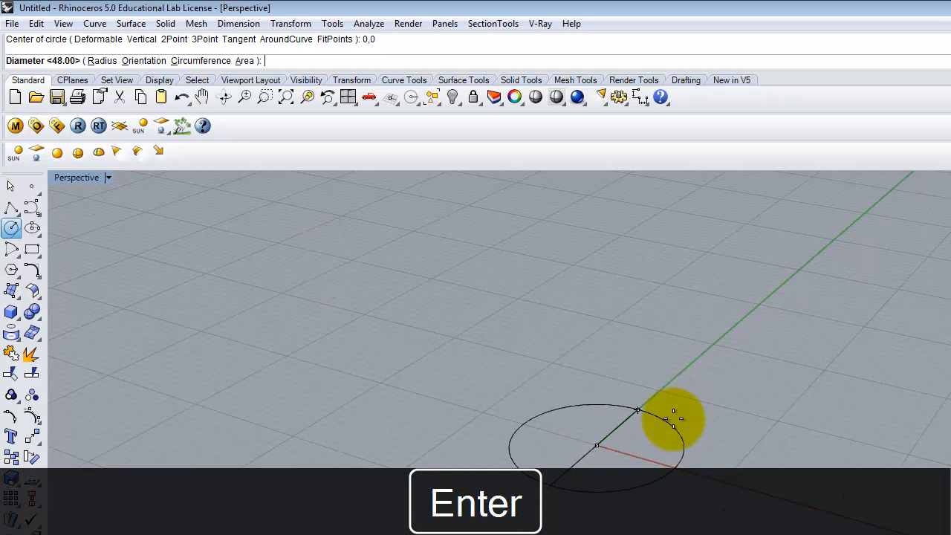
text(3")
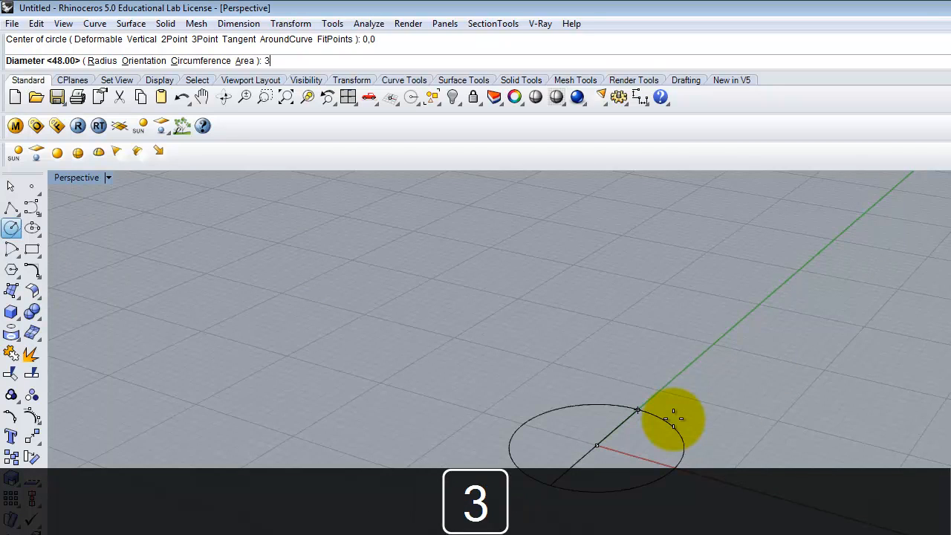
key(Return)
scroll(594, 460, up, 10)
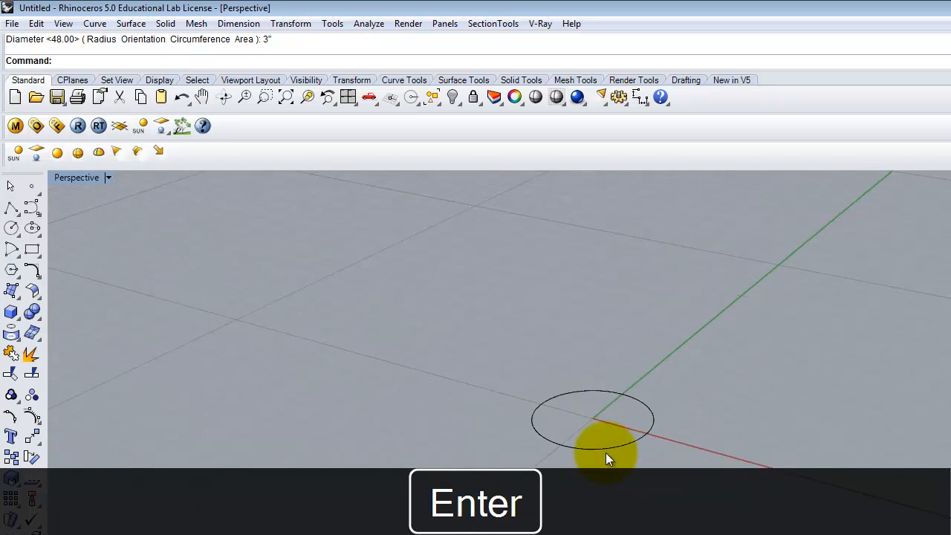
Step: Offset the circle inward by 0.75 inch with the Offset command
click(618, 443)
text(Offset)
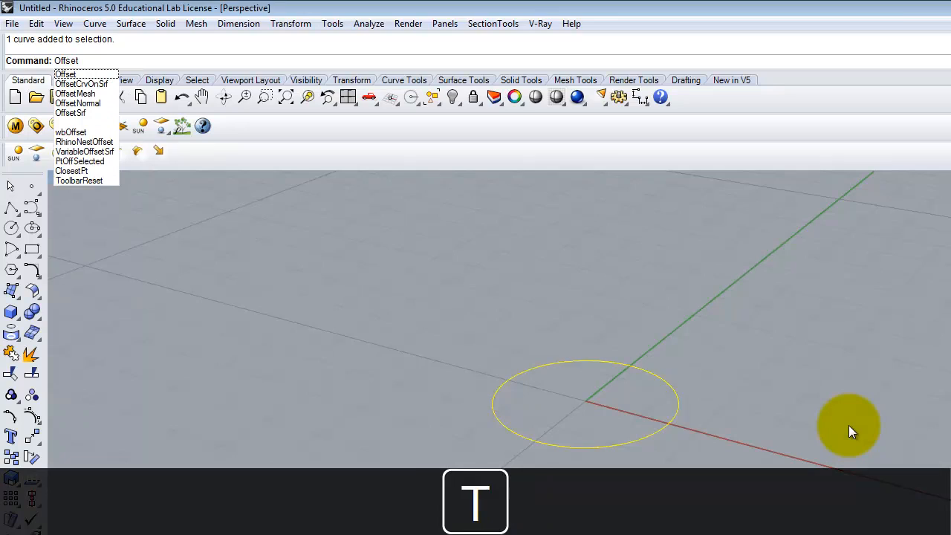
key(Return)
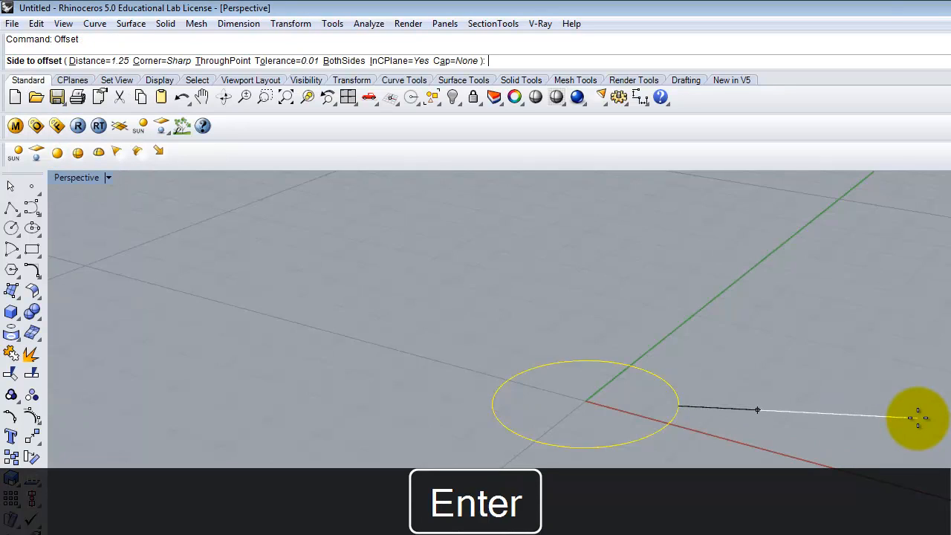
text(d)
key(Return)
text(.7)
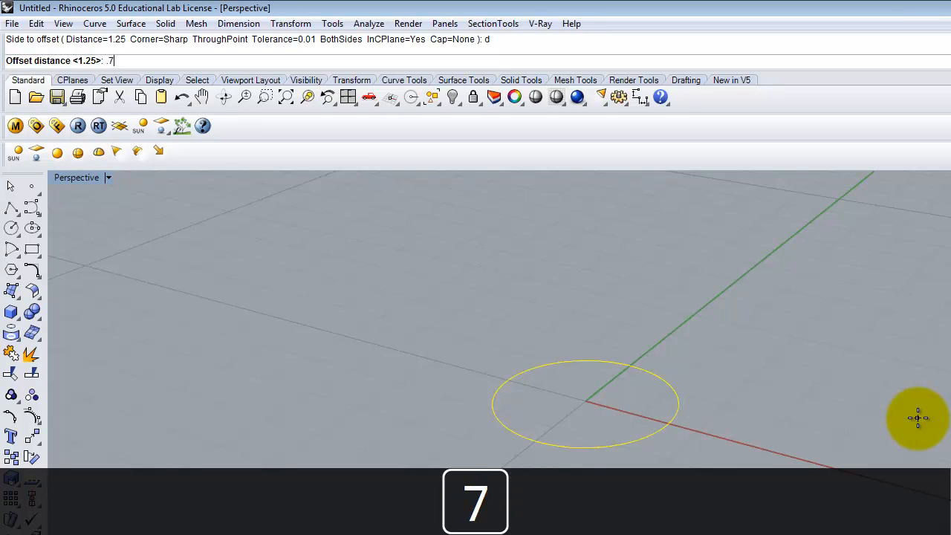
key(Return)
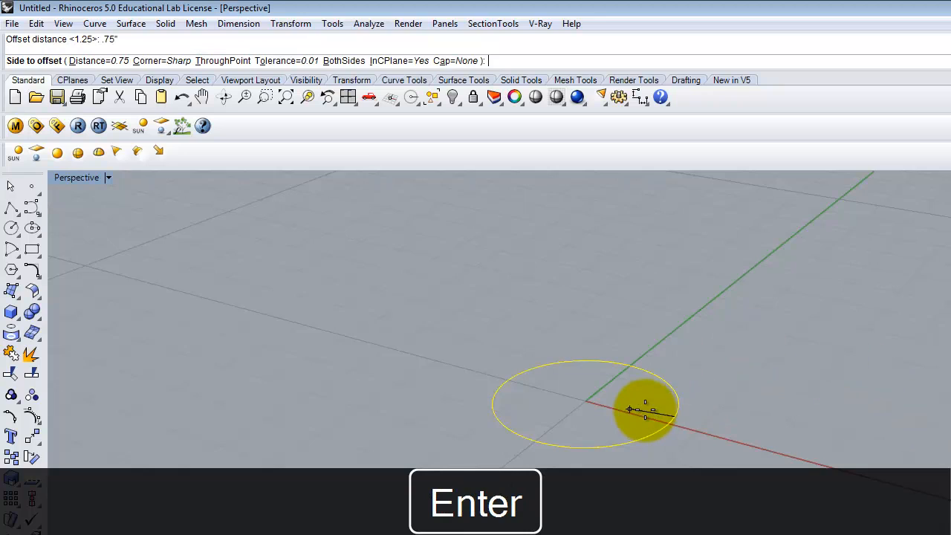
click(645, 410)
click(716, 428)
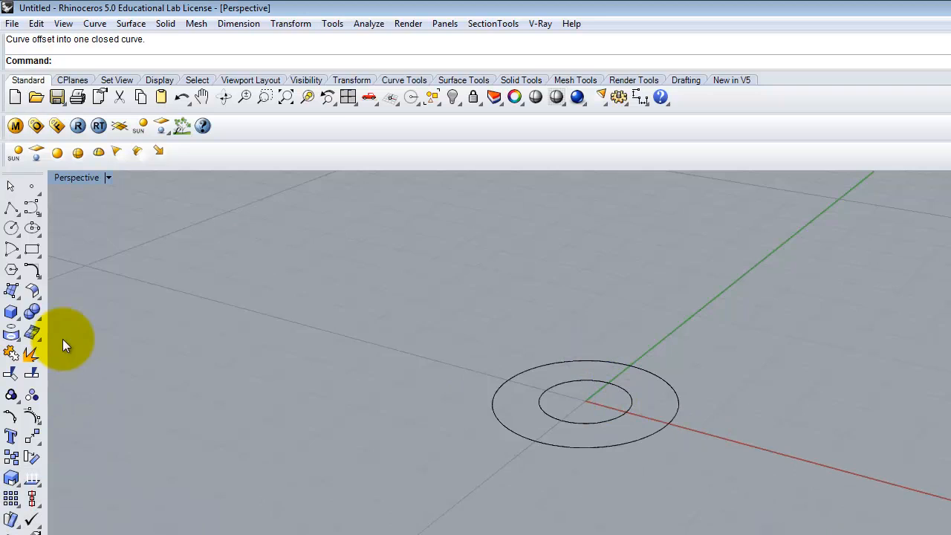
Step: Create a Tube centered at the origin between the outer and inner circles, 0.125 inch high
click(14, 314)
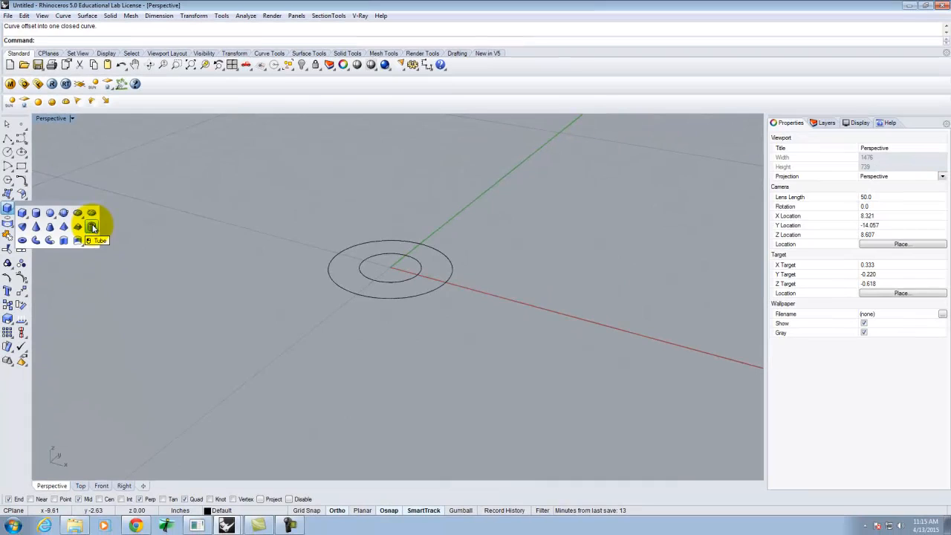
click(111, 276)
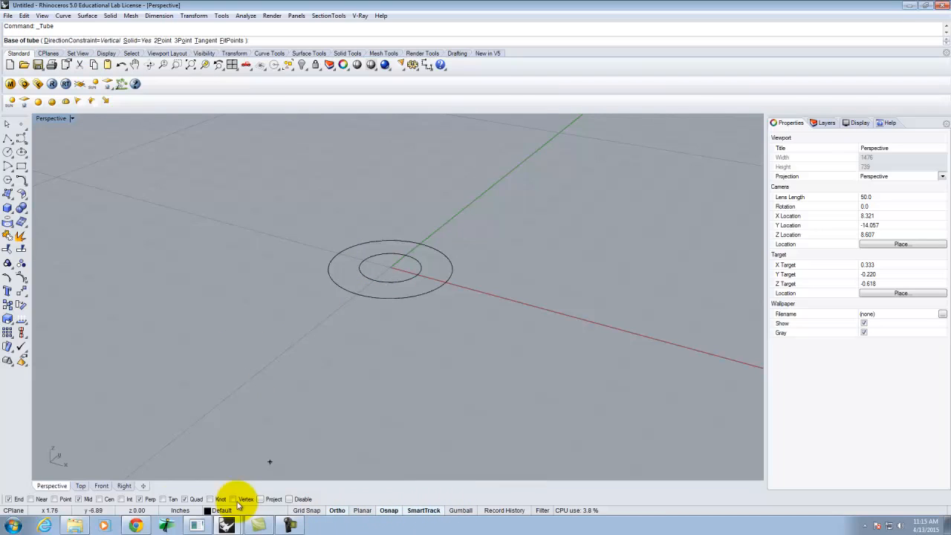
click(99, 498)
click(391, 265)
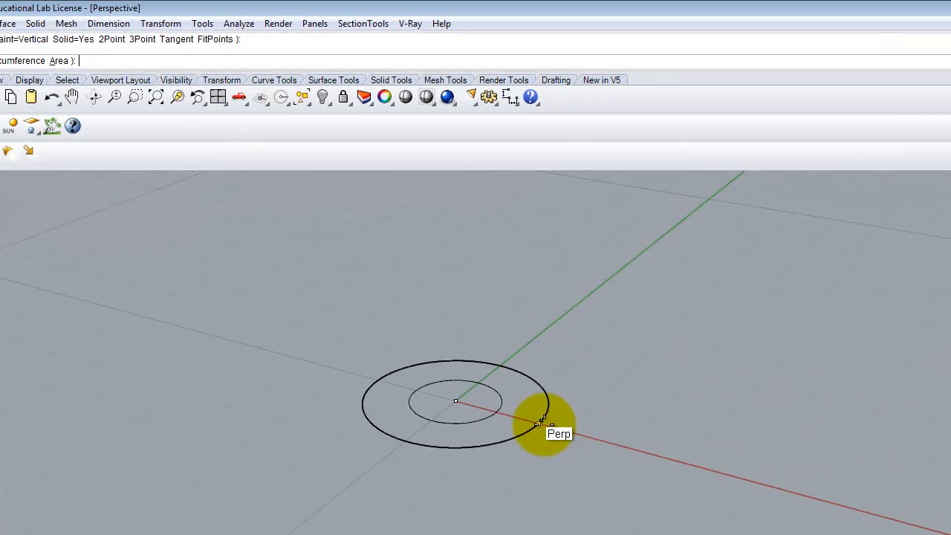
click(541, 419)
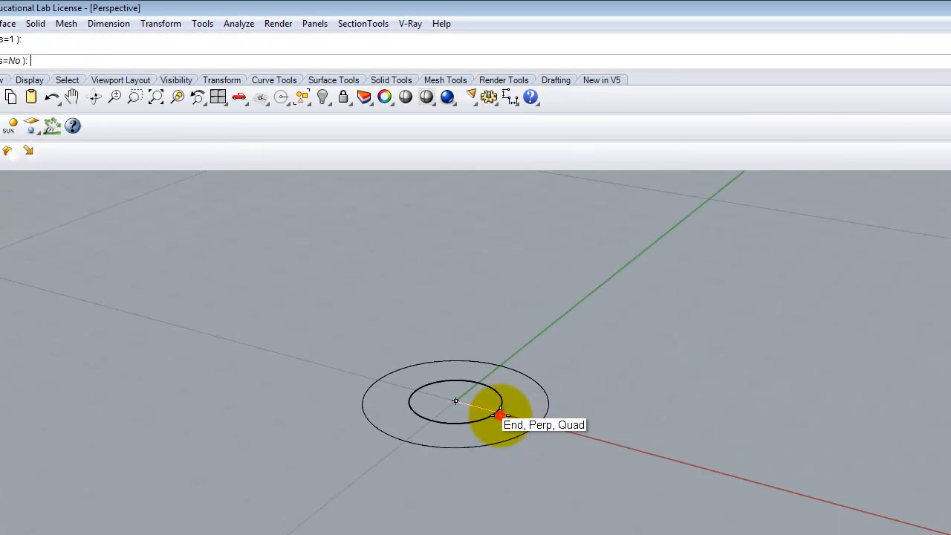
click(500, 414)
key(Delete)
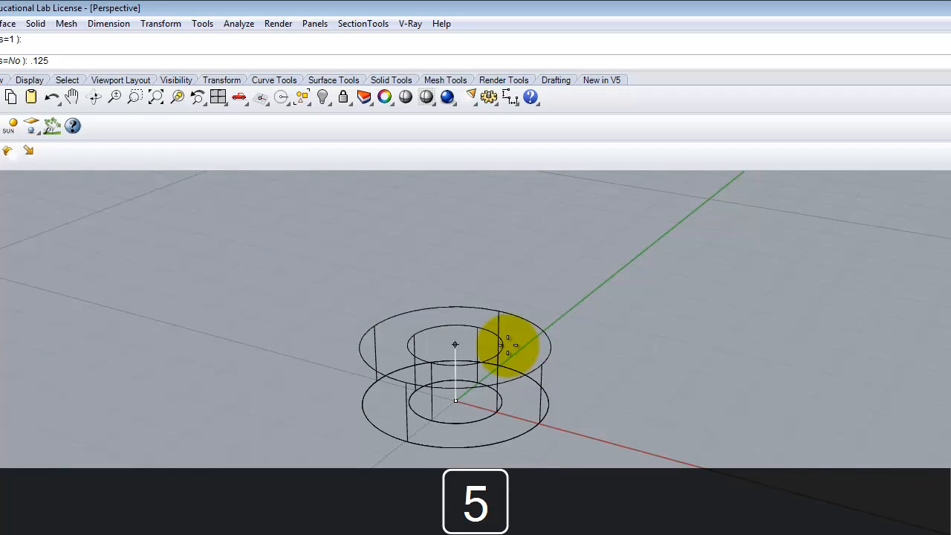
key(Return)
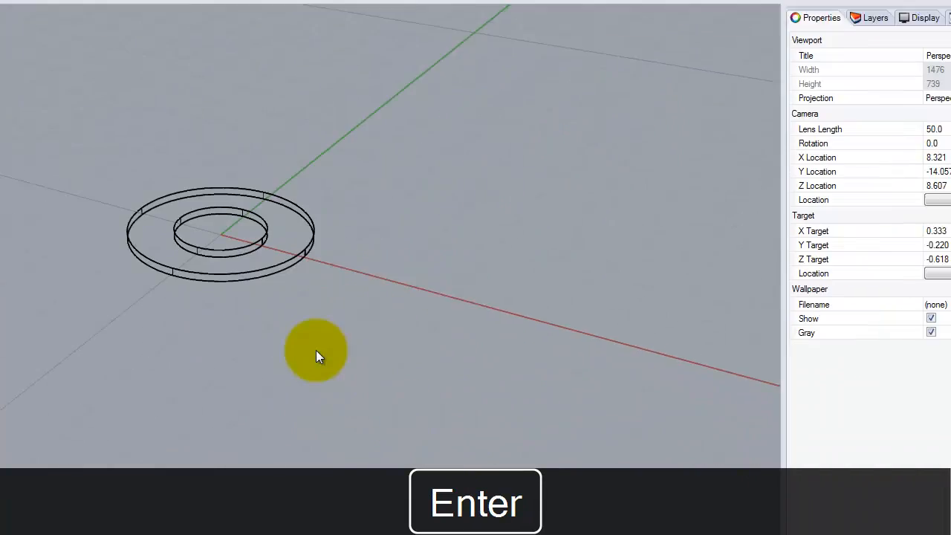
Step: Select the tube and both circles with a selection window
click(315, 350)
right_drag(252, 289, 264, 217)
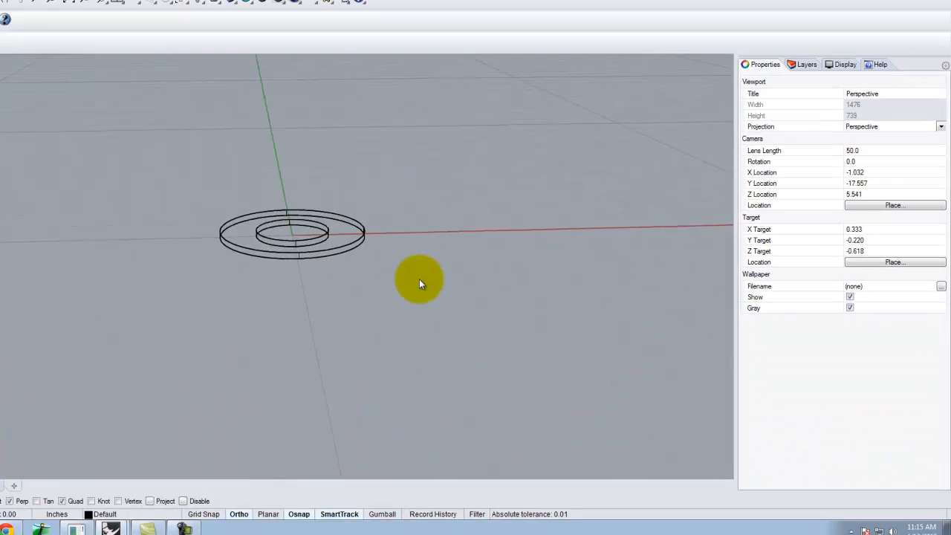
click(357, 248)
click(435, 183)
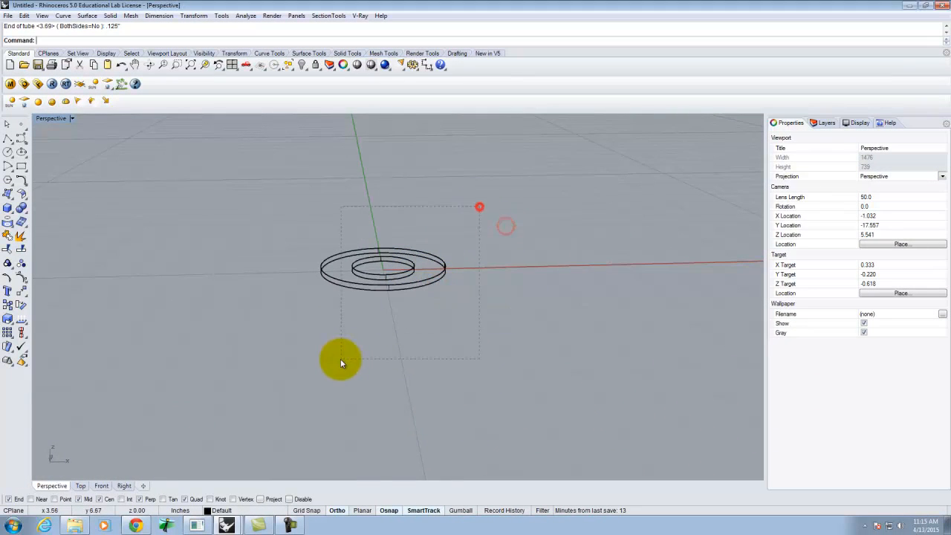
drag(340, 358, 340, 359)
text(m)
key(Return)
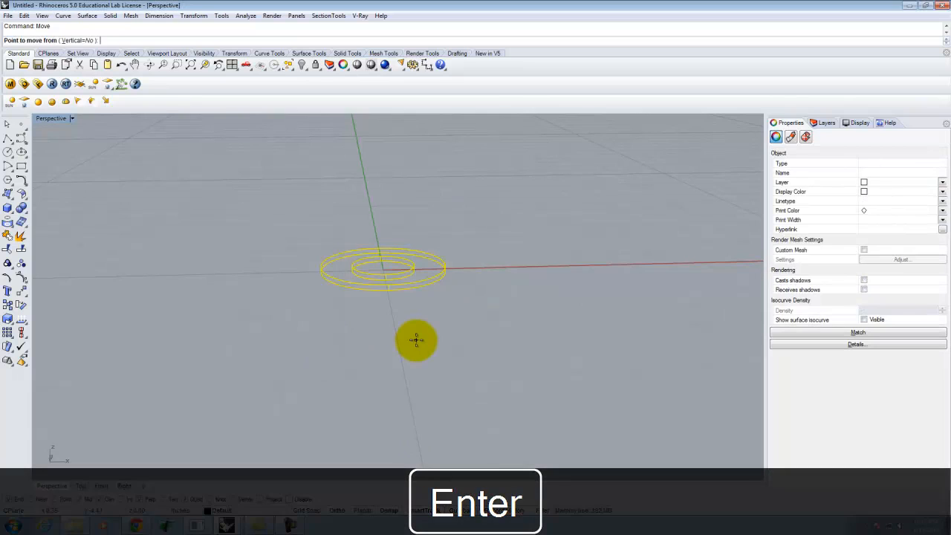
right_drag(374, 287, 502, 279)
scroll(436, 261, up, 8)
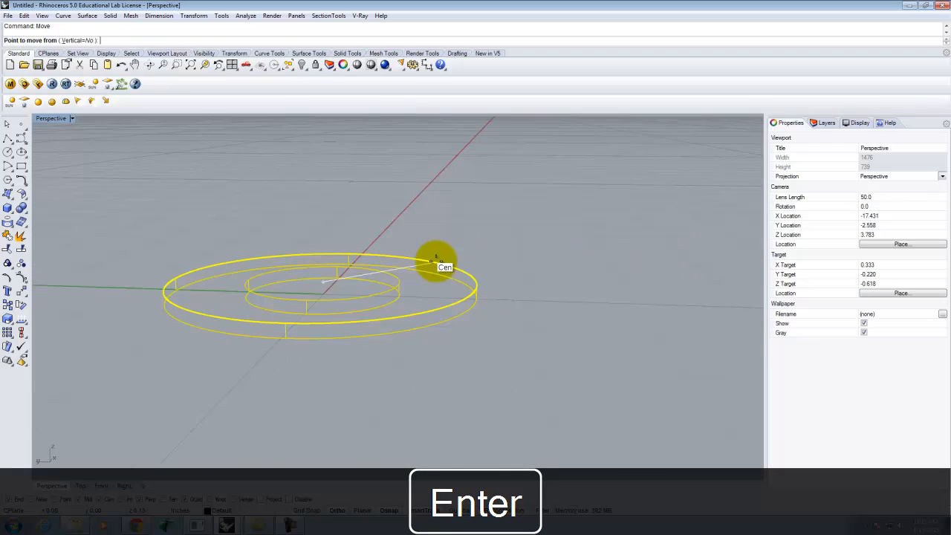
click(436, 257)
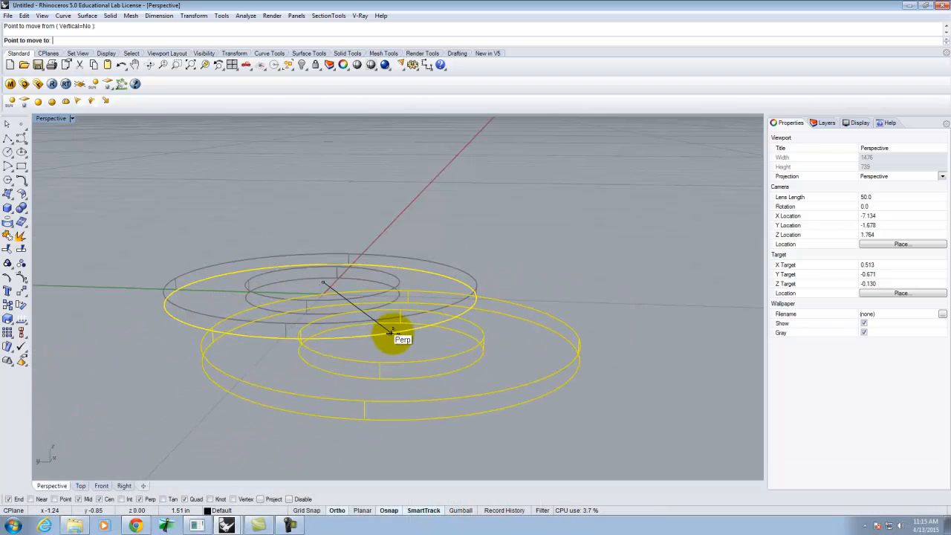
key(Escape)
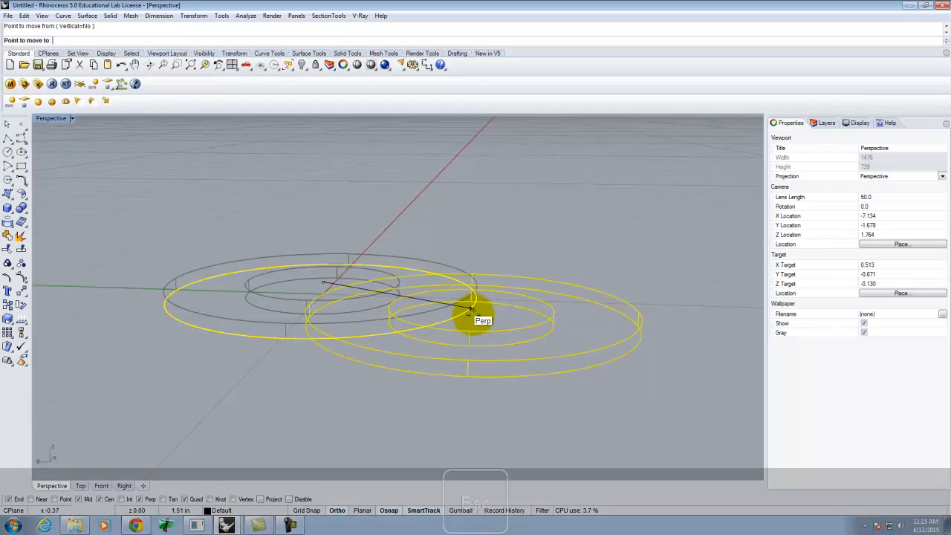
Step: Try to move the selected tube and circles vertically by -1 with the Move command
key(Return)
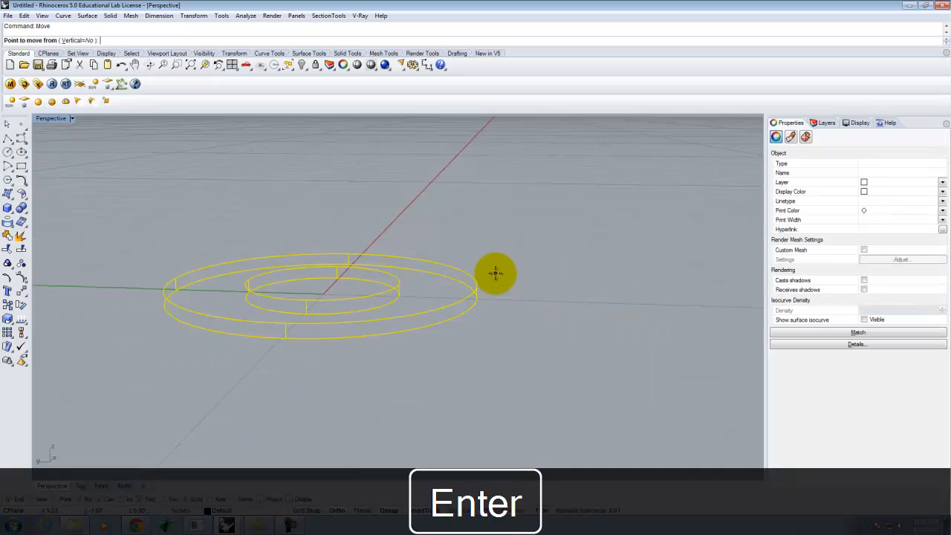
text(v)
key(Return)
click(476, 285)
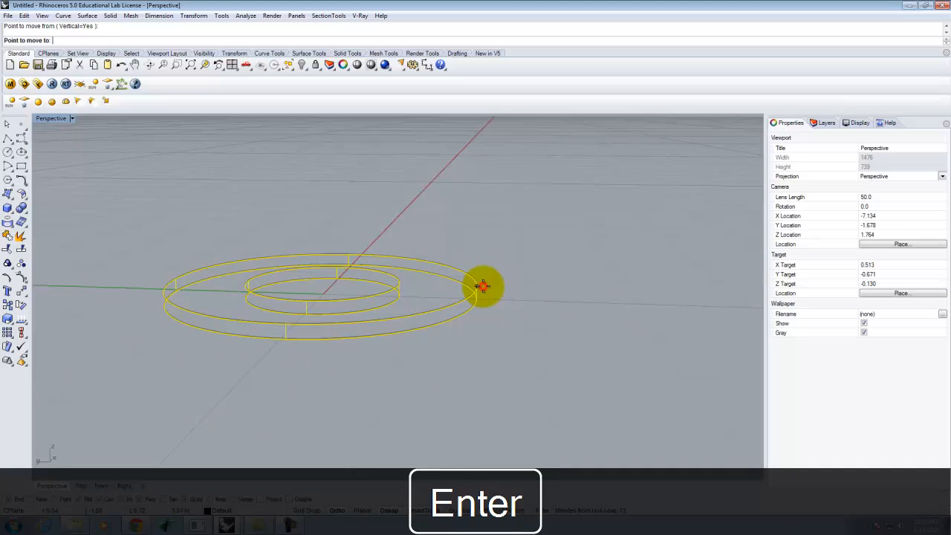
text(-1)
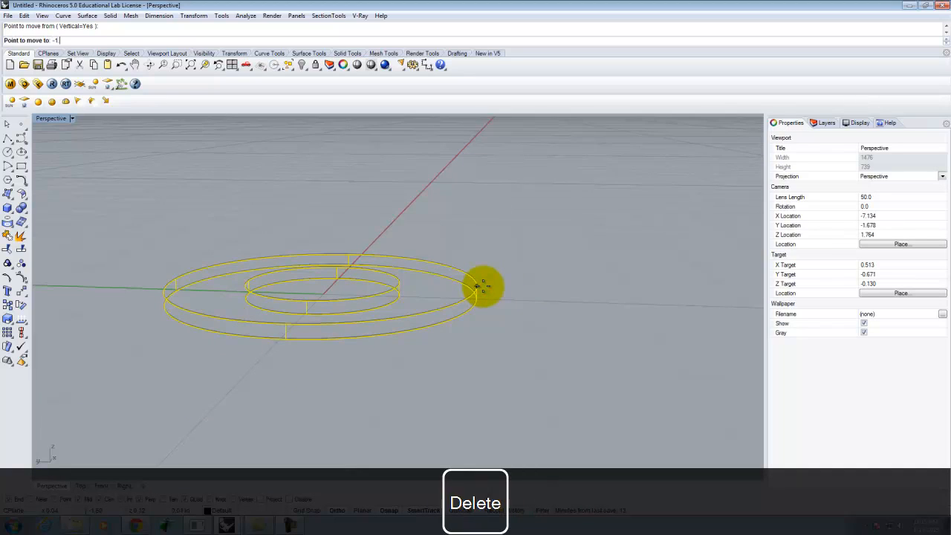
key(BackSpace)
key(Delete)
key(Return)
right_drag(483, 286, 579, 401)
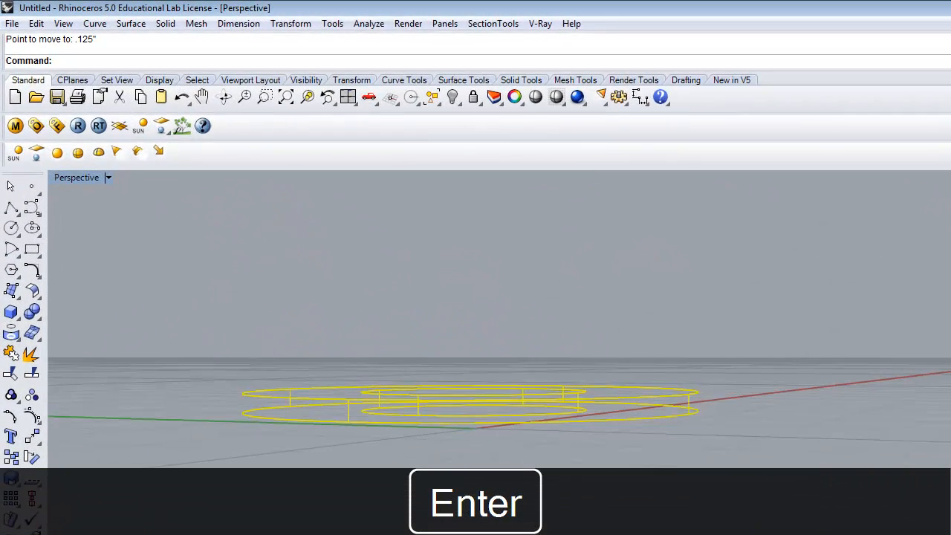
key(Escape)
Step: Select the tube and move it vertically by 0.13 inch
mouse_move(564, 462)
right_down()
mouse_move(541, 456)
mouse_move(549, 463)
right_up()
click(596, 396)
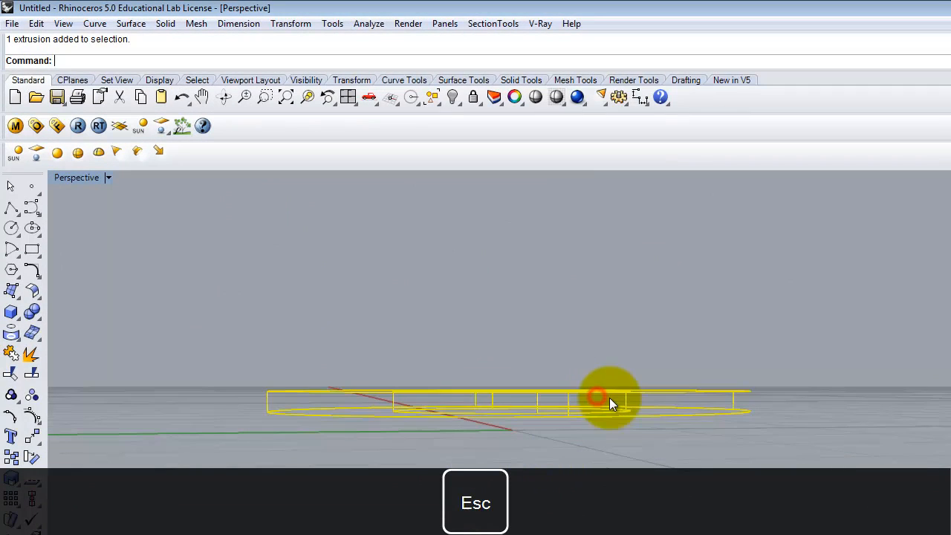
key(Return)
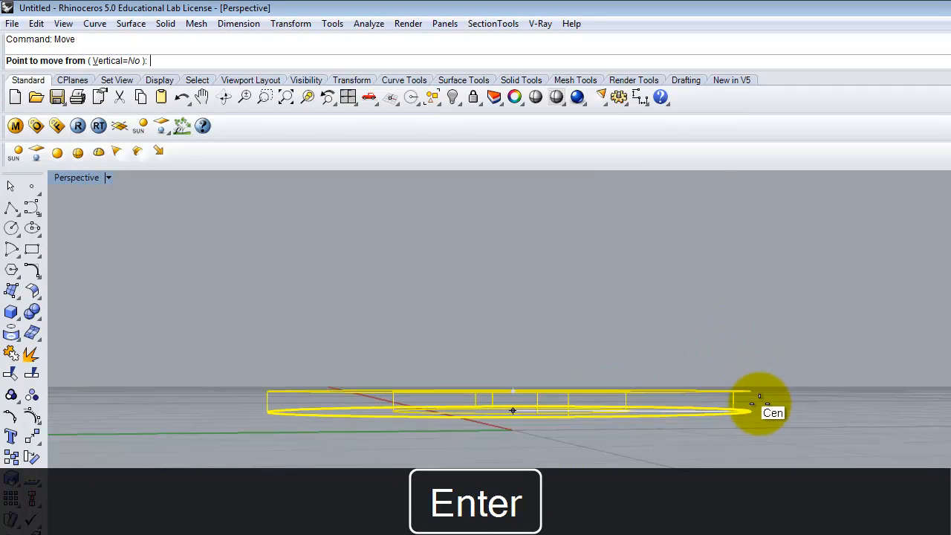
right_drag(535, 383, 735, 392)
click(735, 392)
click(734, 408)
key(Return)
click(735, 411)
click(734, 423)
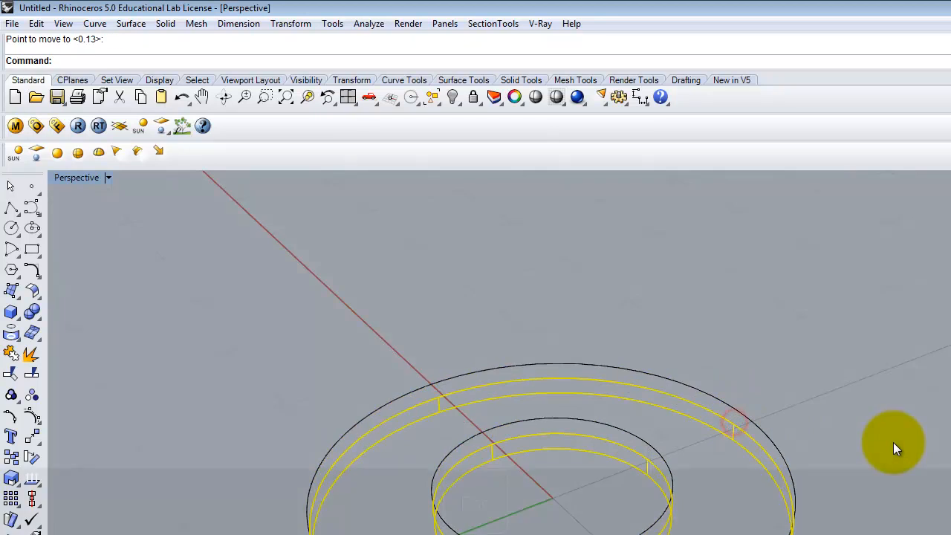
key(Escape)
Step: Select the stray object above the ring with a window and delete it
right_drag(888, 495, 863, 435)
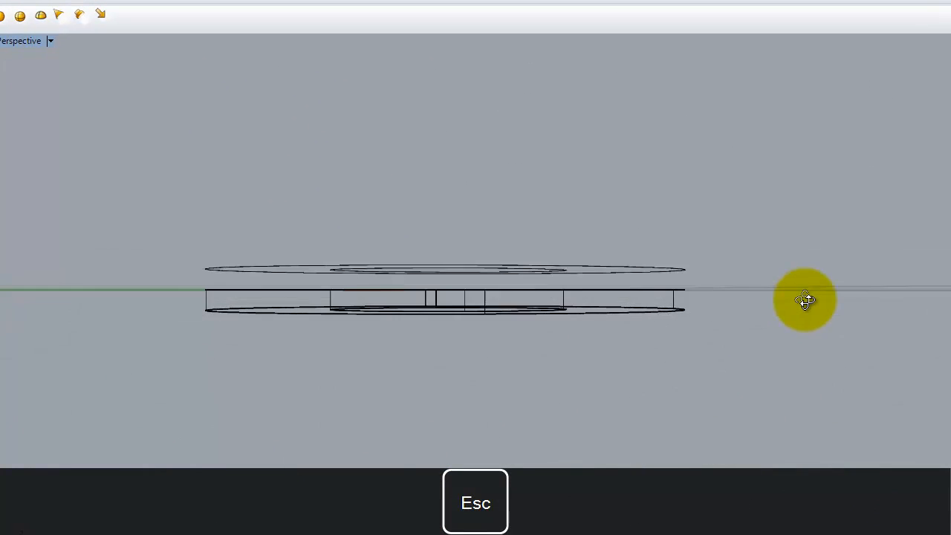
right_drag(806, 300, 756, 293)
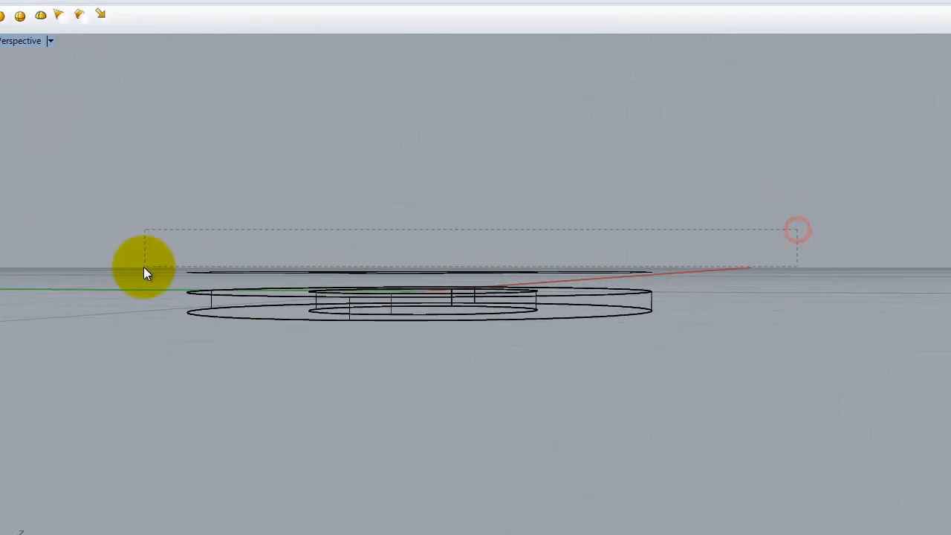
drag(139, 283, 141, 281)
key(Delete)
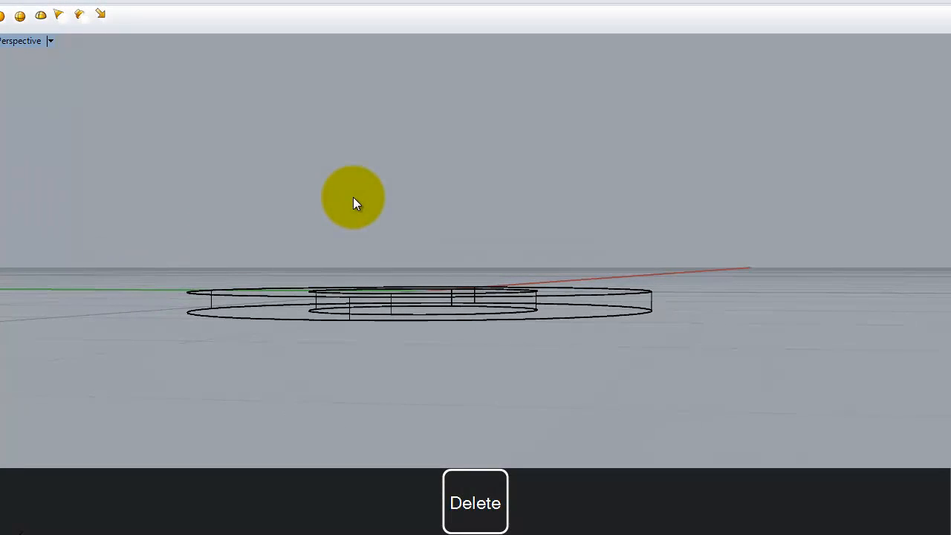
Step: Switch the Perspective viewport to shaded display
right_drag(334, 258, 446, 393)
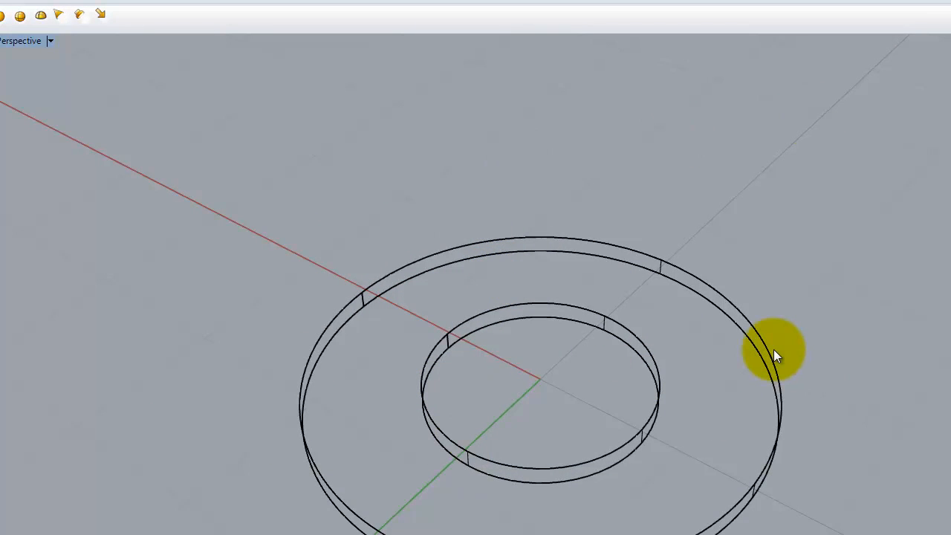
right_drag(703, 452, 532, 273)
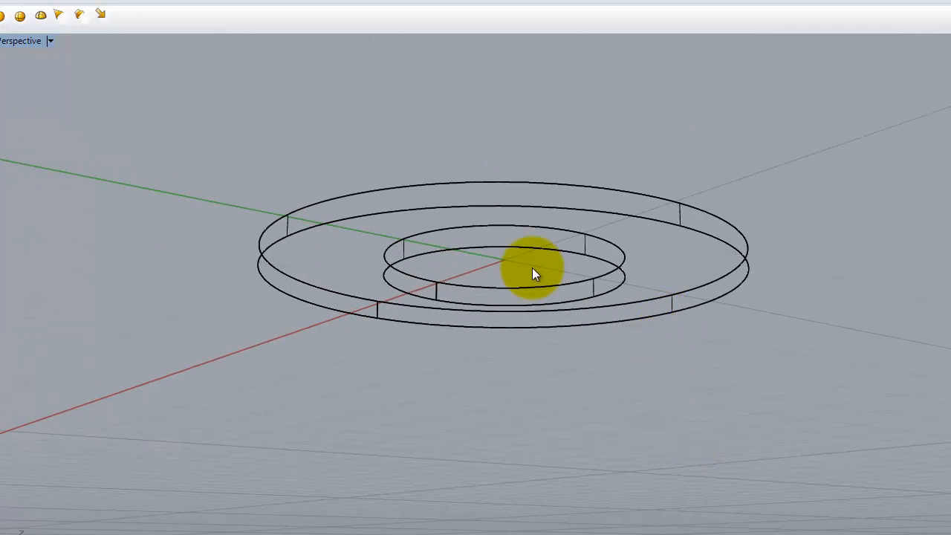
right_drag(586, 358, 396, 275)
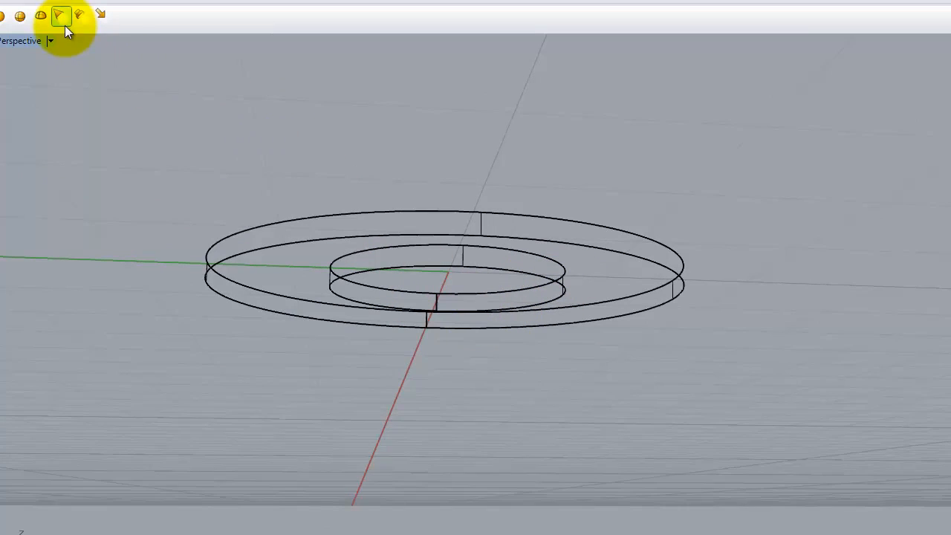
click(48, 42)
click(39, 93)
Step: Select all the ring geometry and delete it
right_drag(464, 254, 706, 217)
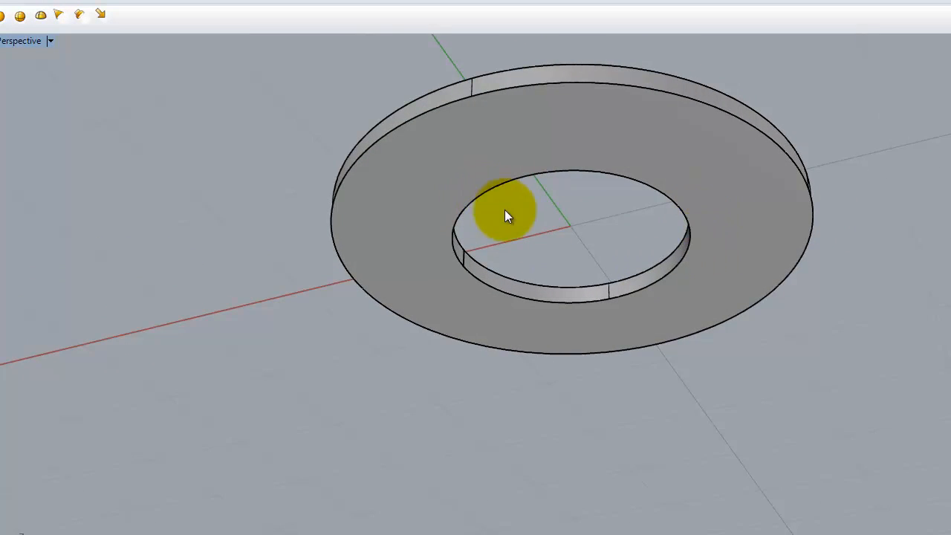
right_drag(732, 206, 667, 173)
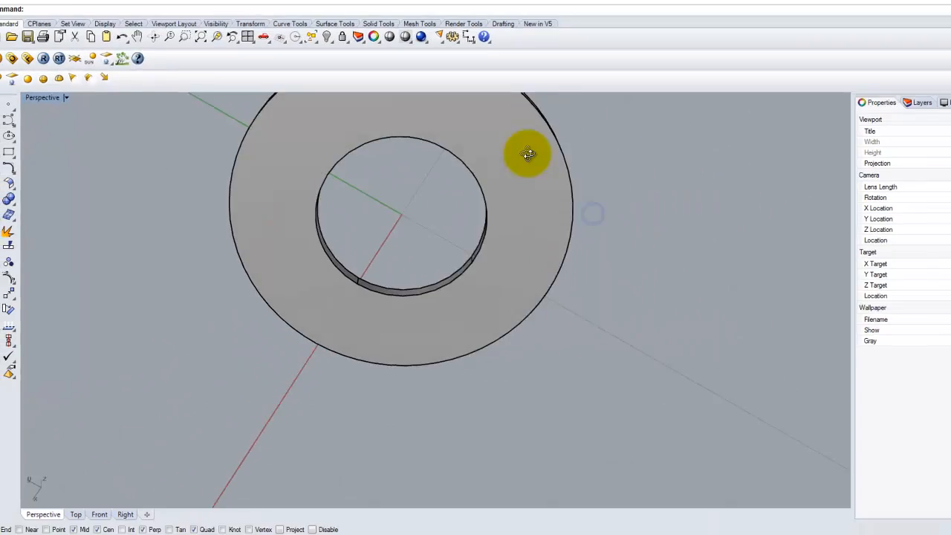
right_drag(483, 207, 513, 327)
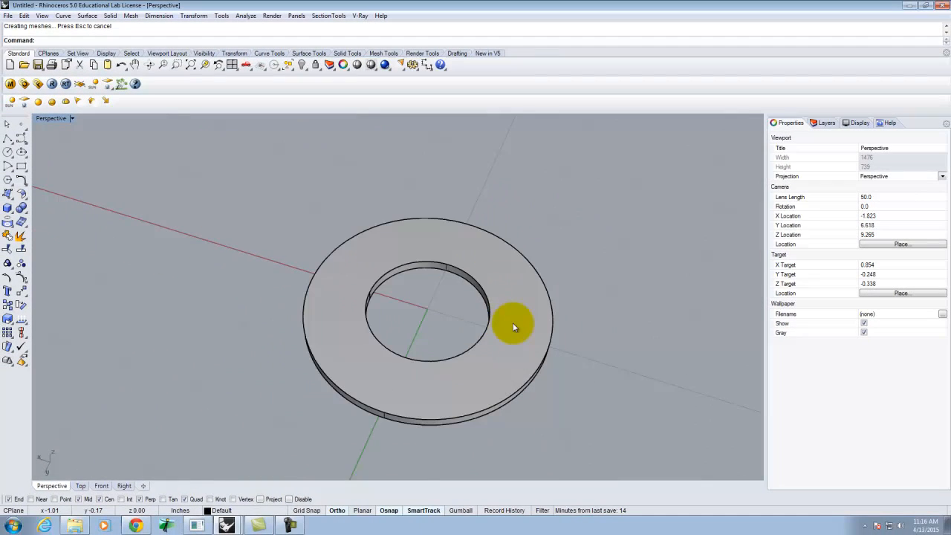
click(511, 345)
key(Delete)
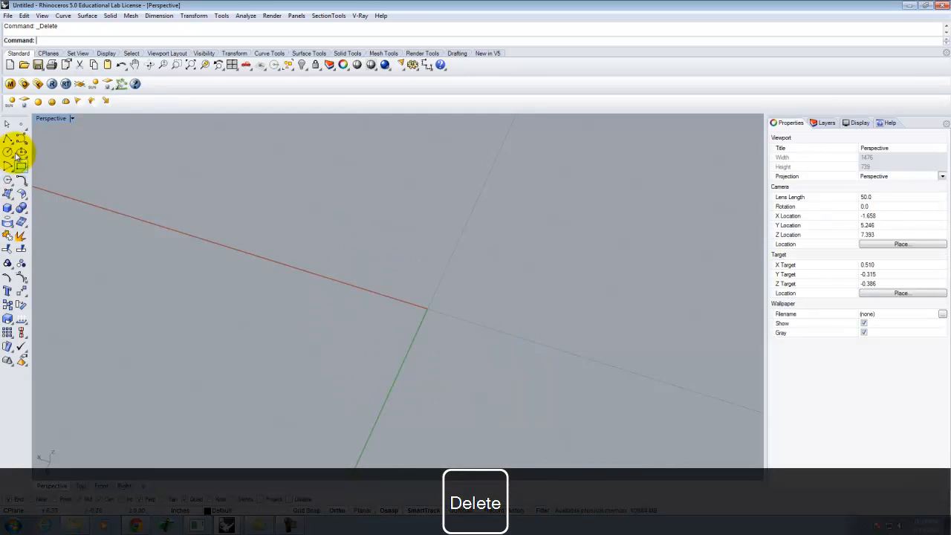
click(8, 212)
click(92, 226)
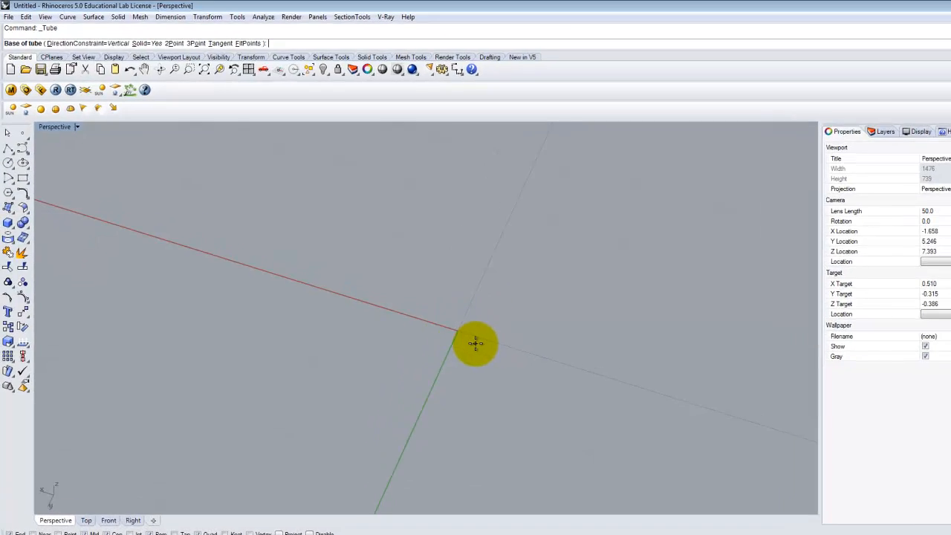
text(0,0)
key(Return)
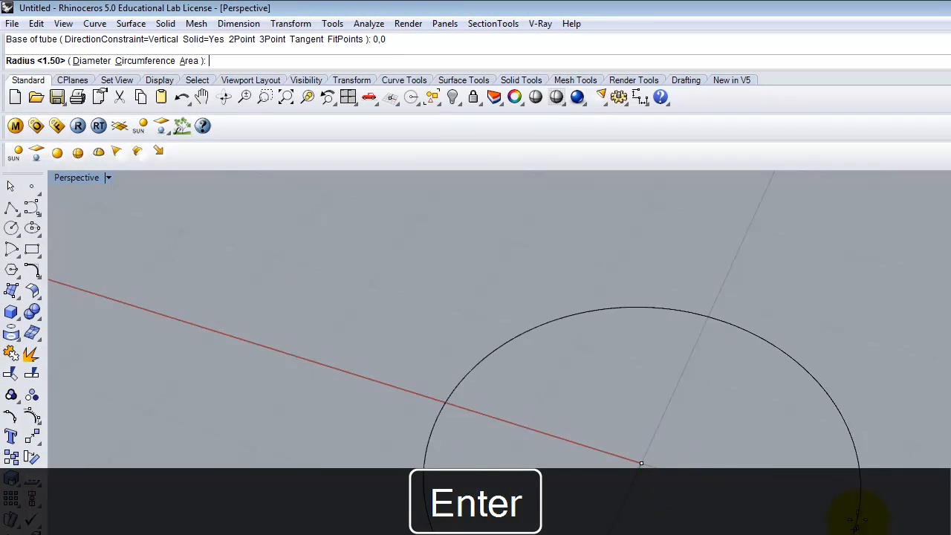
click(855, 522)
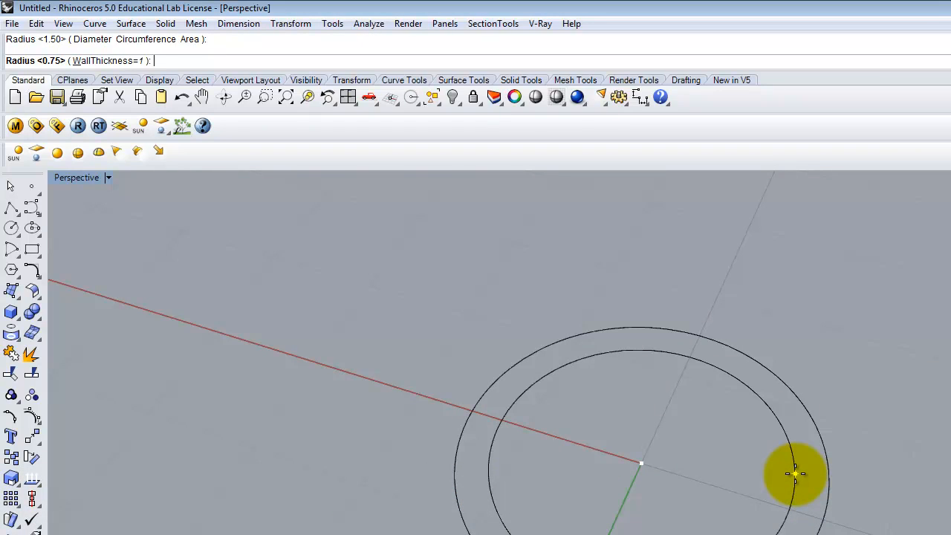
text(1.2)
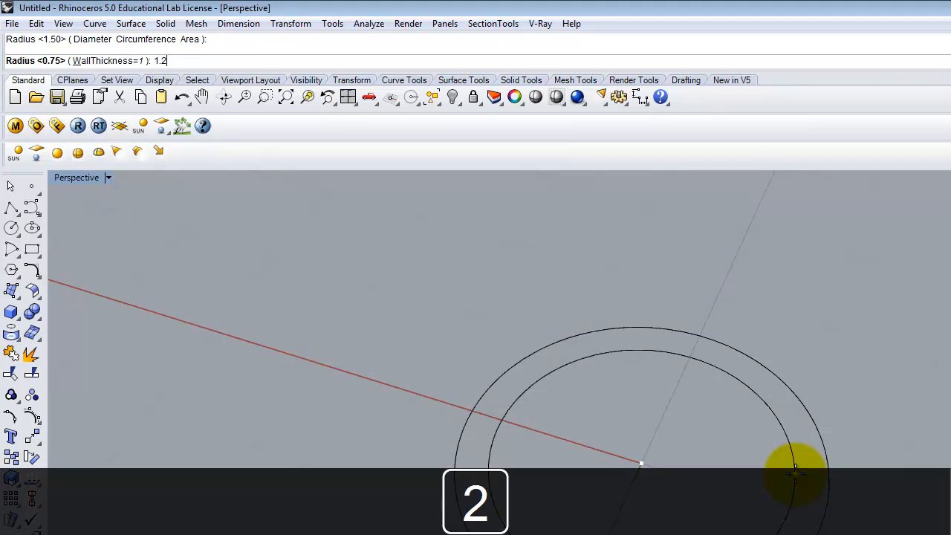
text(5)
key(Return)
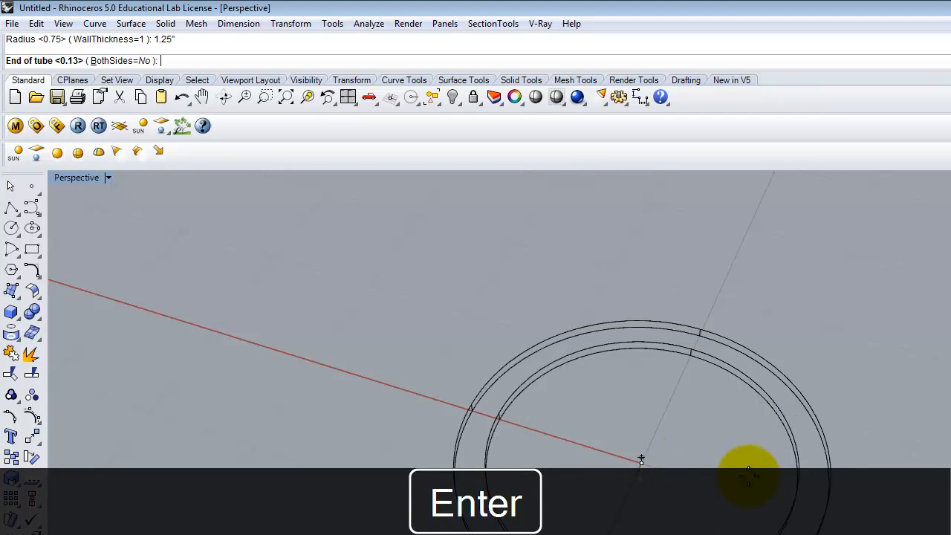
key(Escape)
Step: Create a tube at 0,0 with a 1.50-inch outer radius, 1-inch inner radius and -0.125-inch height
right_click(658, 456)
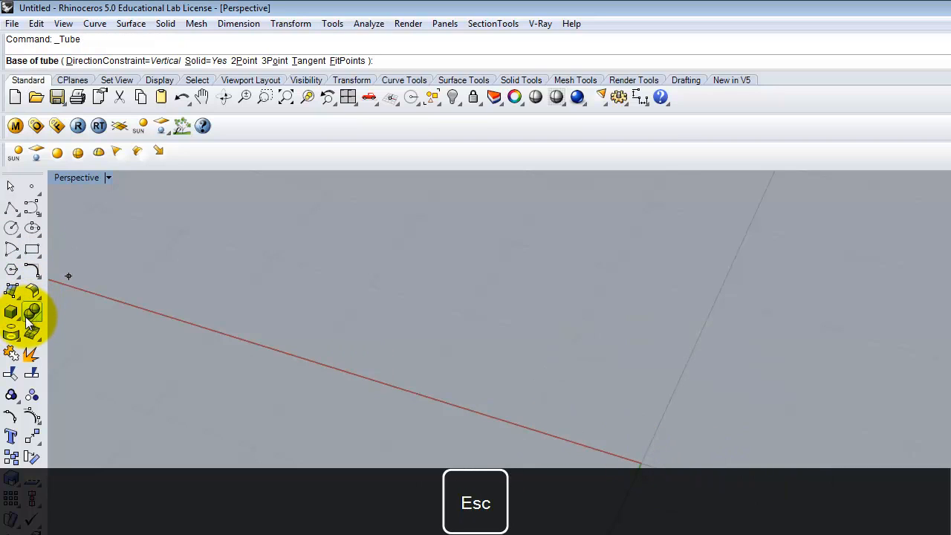
text(0,0)
key(Return)
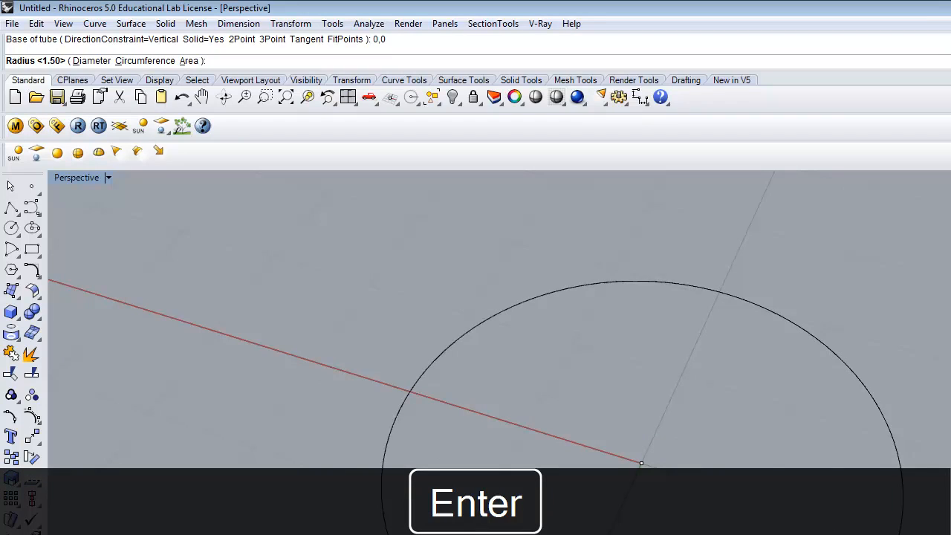
key(Return)
text(1)
key(Return)
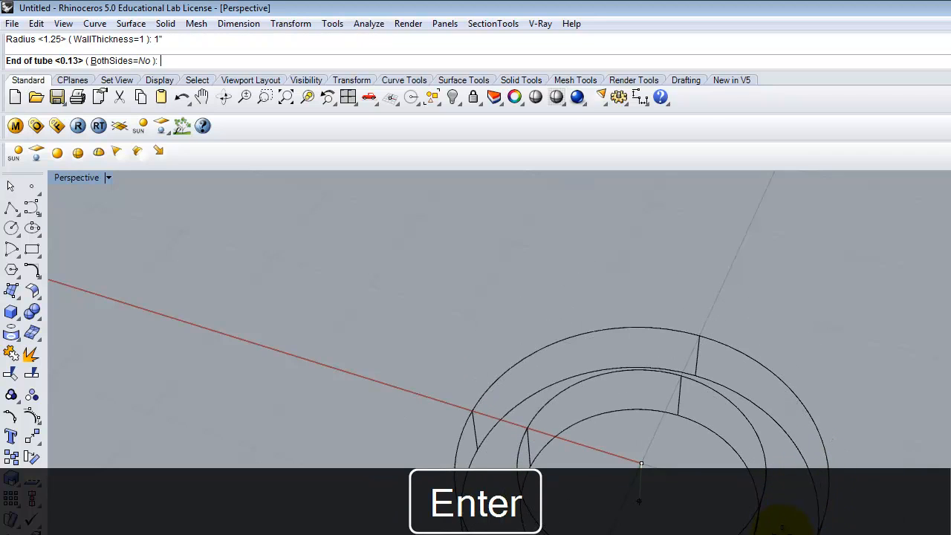
text(-.125)
key(Return)
Step: Draw an ellipsoid centered at the origin that fills the ring's inner opening as a dome
right_drag(632, 435, 466, 304)
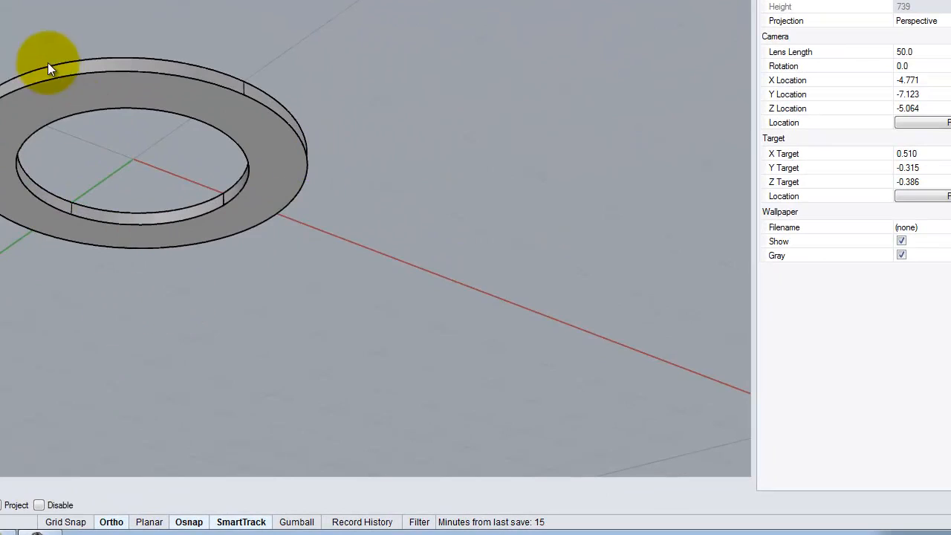
right_drag(48, 66, 318, 136)
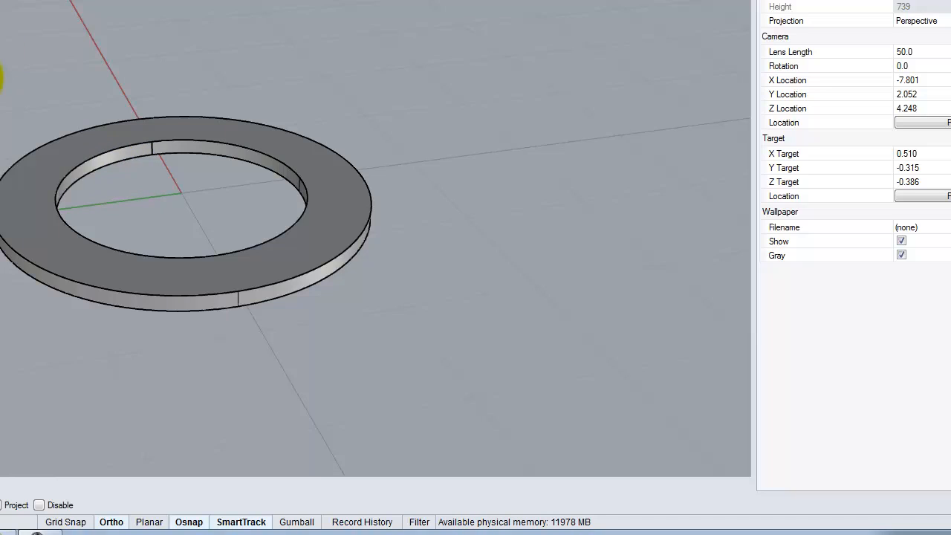
right_drag(238, 276, 129, 159)
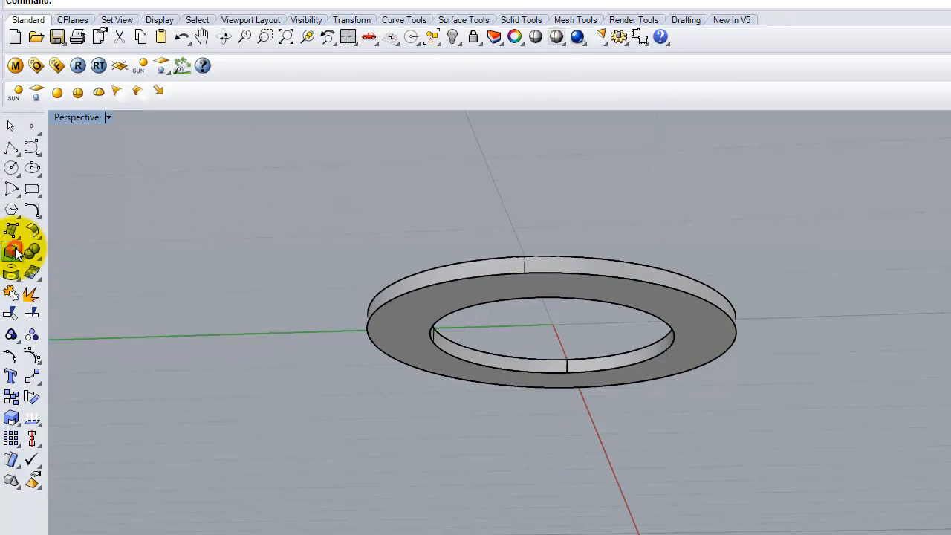
click(16, 250)
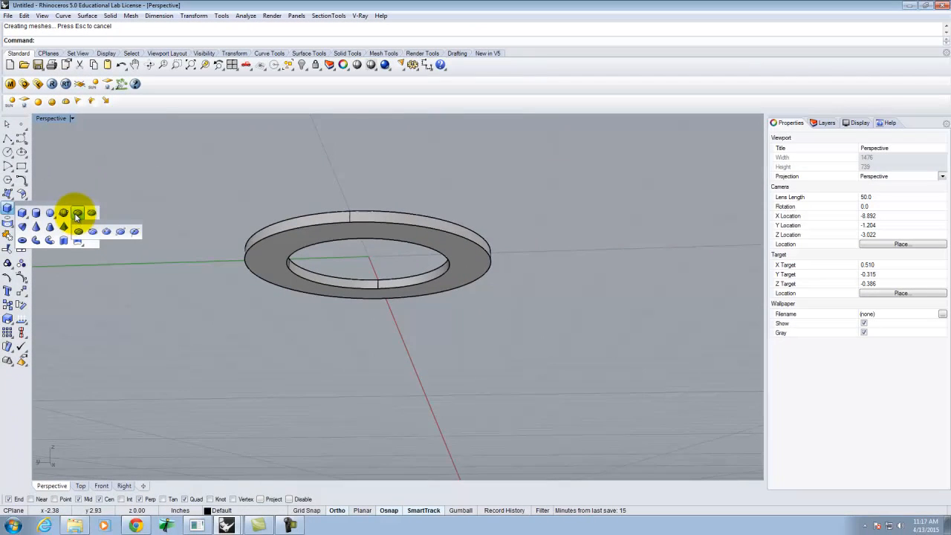
click(78, 233)
click(378, 209)
right_drag(378, 208, 399, 335)
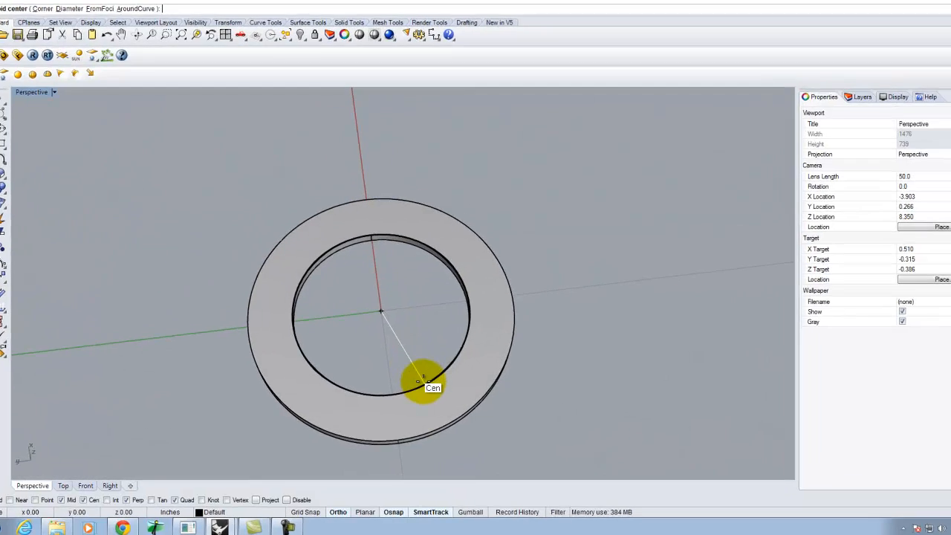
right_drag(425, 401, 430, 330)
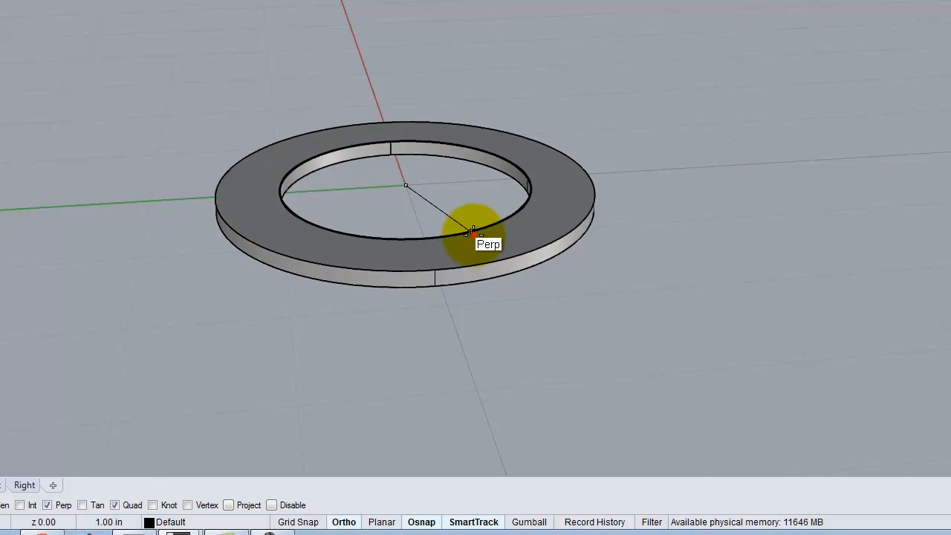
right_drag(409, 265, 477, 233)
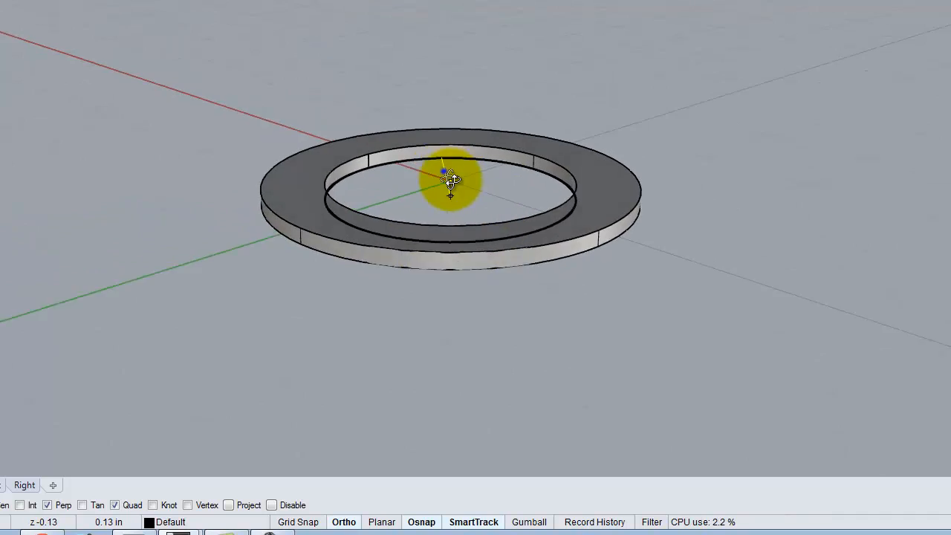
right_drag(448, 178, 522, 263)
right_drag(578, 275, 590, 244)
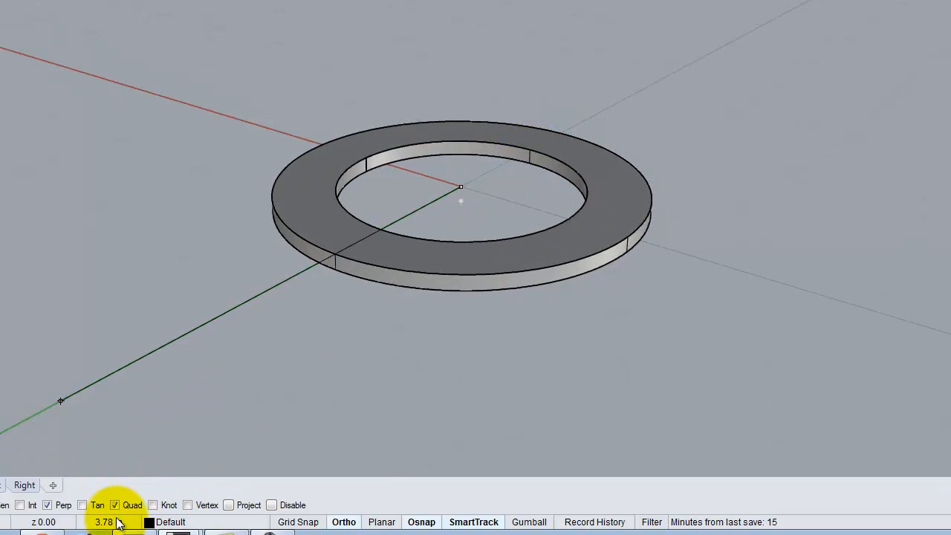
click(47, 505)
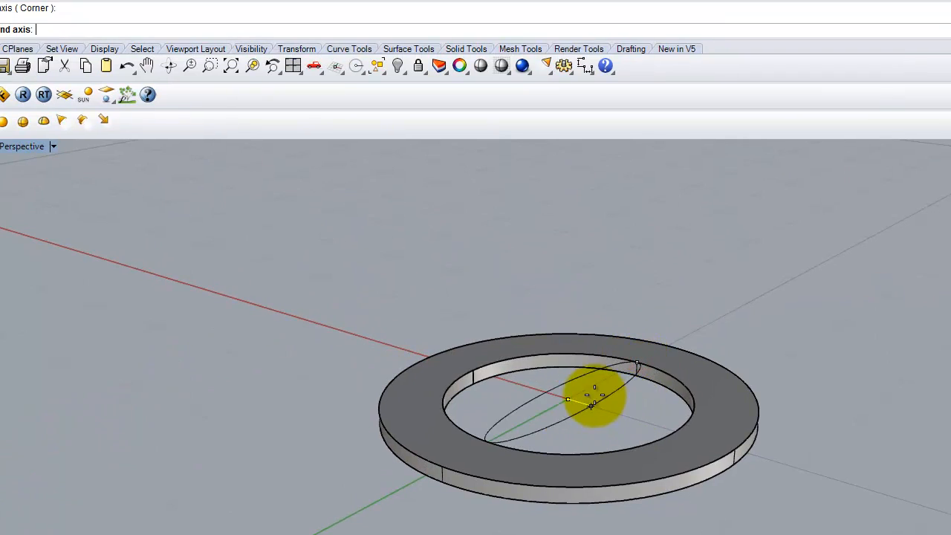
click(672, 429)
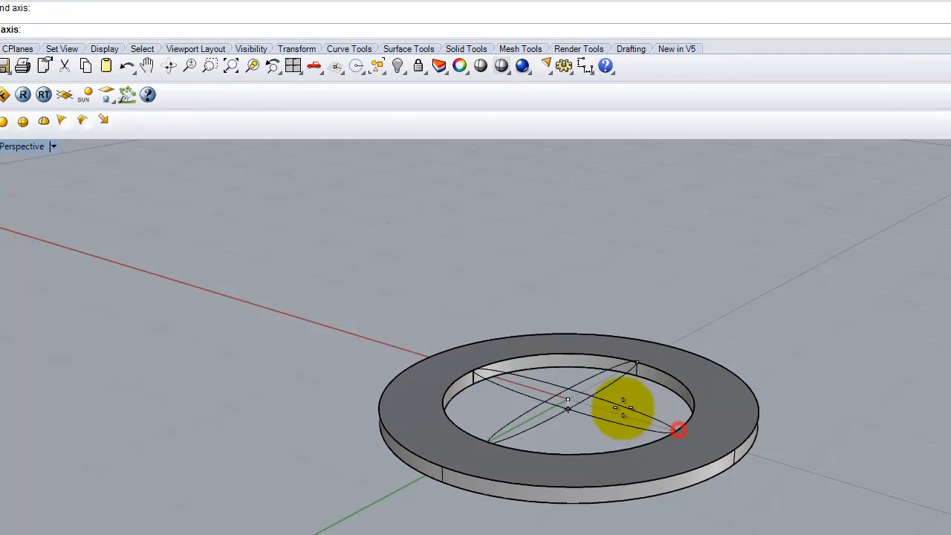
click(632, 373)
right_drag(800, 427, 676, 338)
right_drag(439, 217, 446, 316)
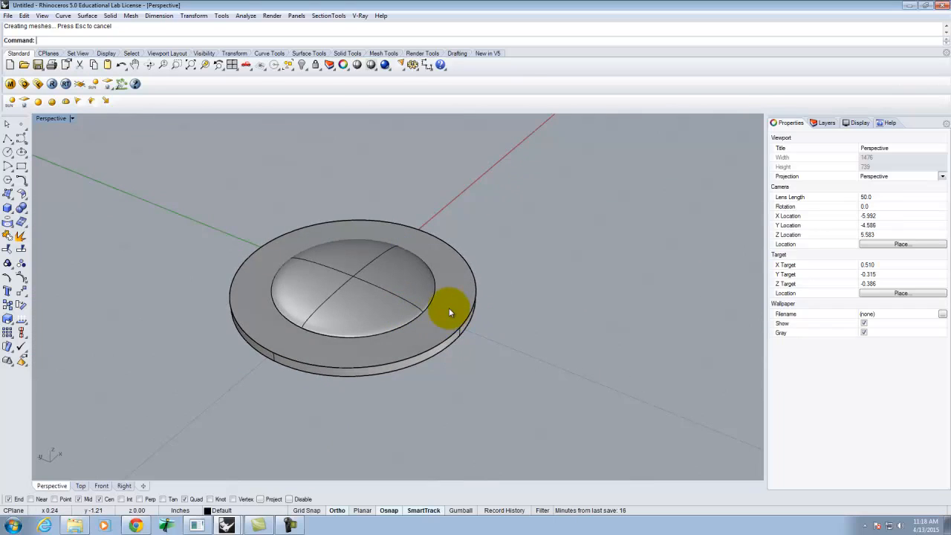
Step: Select the ellipsoid and orbit around the fixture to inspect it from the side
click(447, 308)
click(481, 298)
click(351, 289)
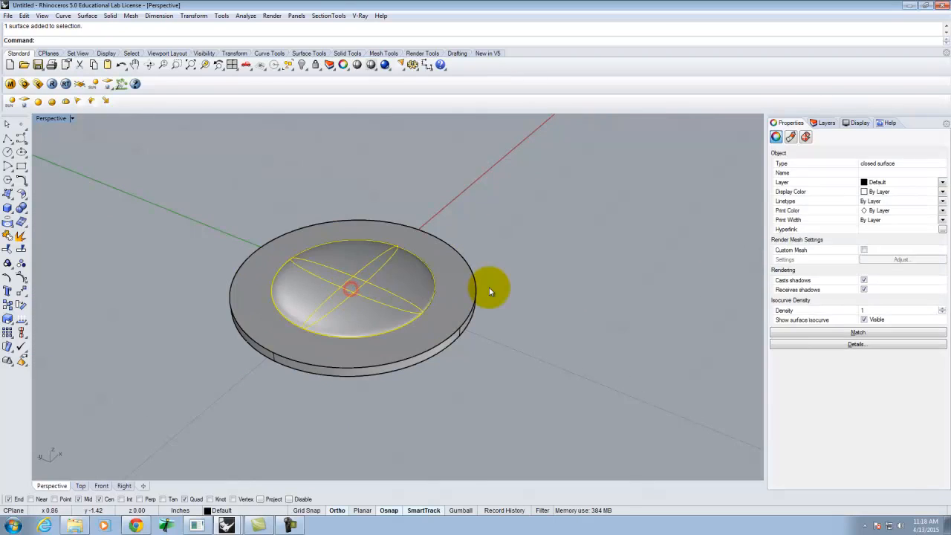
right_drag(362, 308, 356, 269)
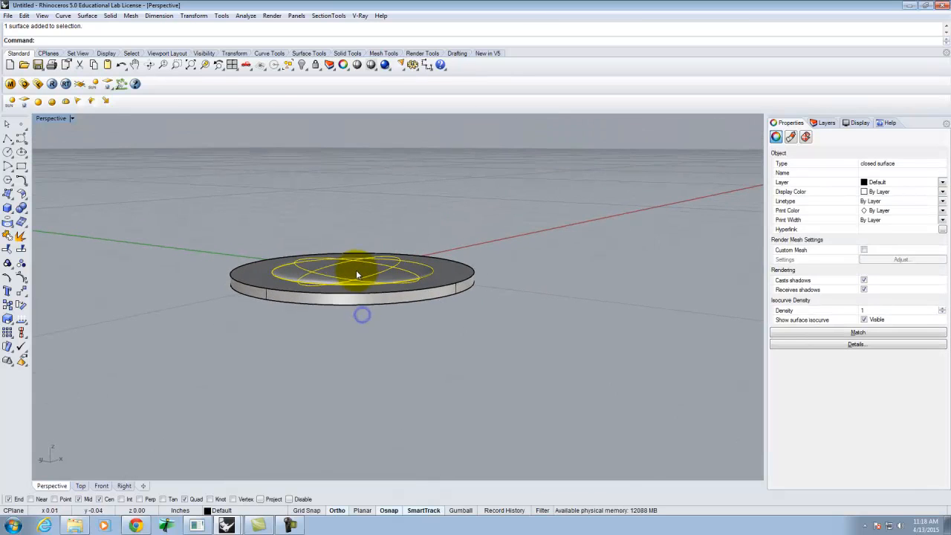
right_drag(378, 240, 560, 361)
click(585, 349)
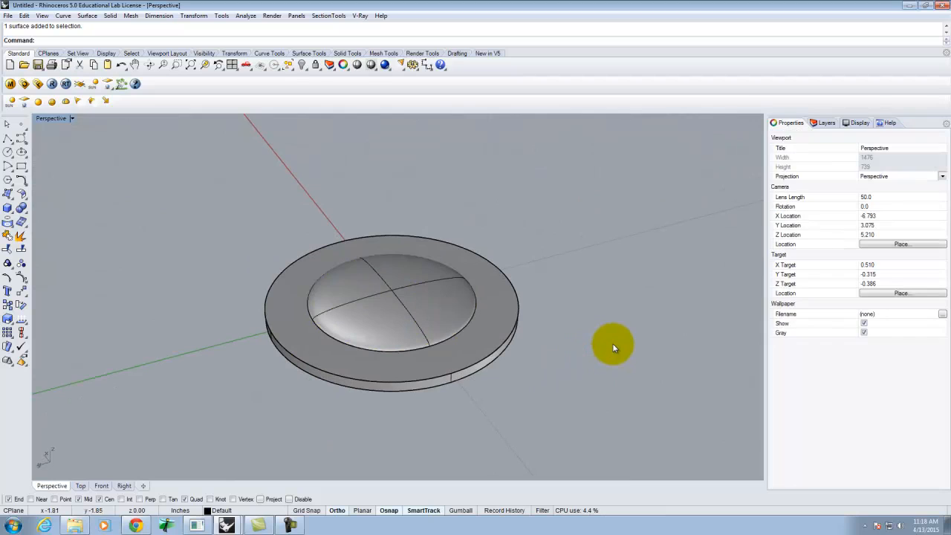
Step: Duplicate the ring's inner edge around the dome as a curve with DupEdge
text(E)
key(BackSpace)
text(DupEdge)
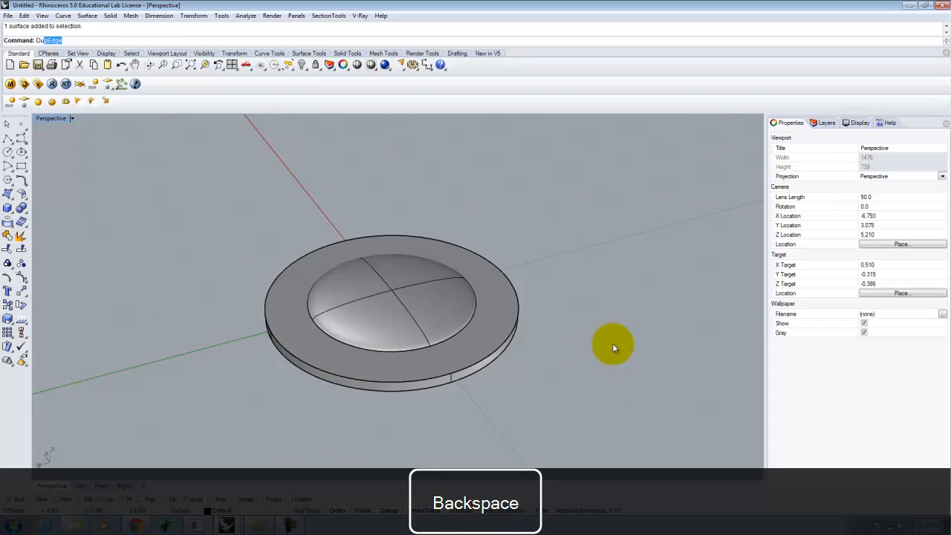
key(Return)
click(467, 327)
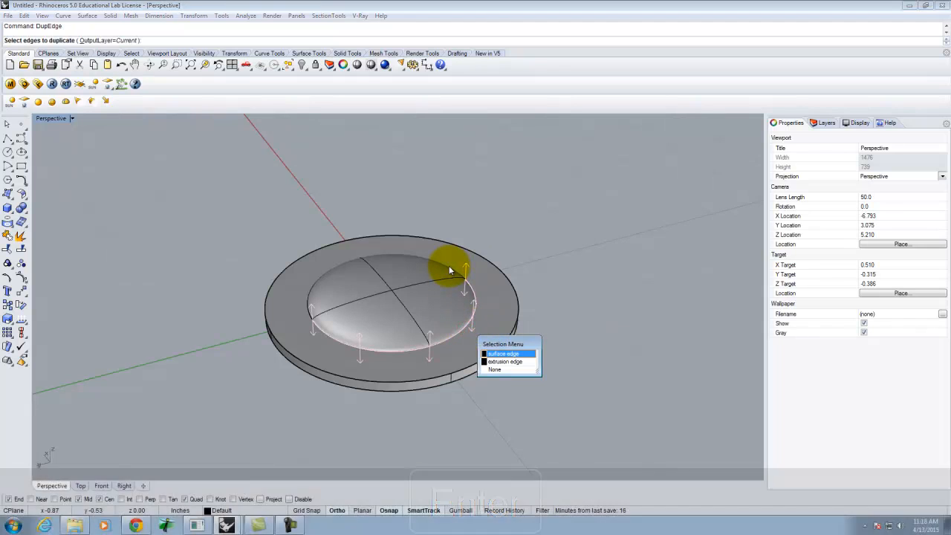
click(449, 265)
key(Return)
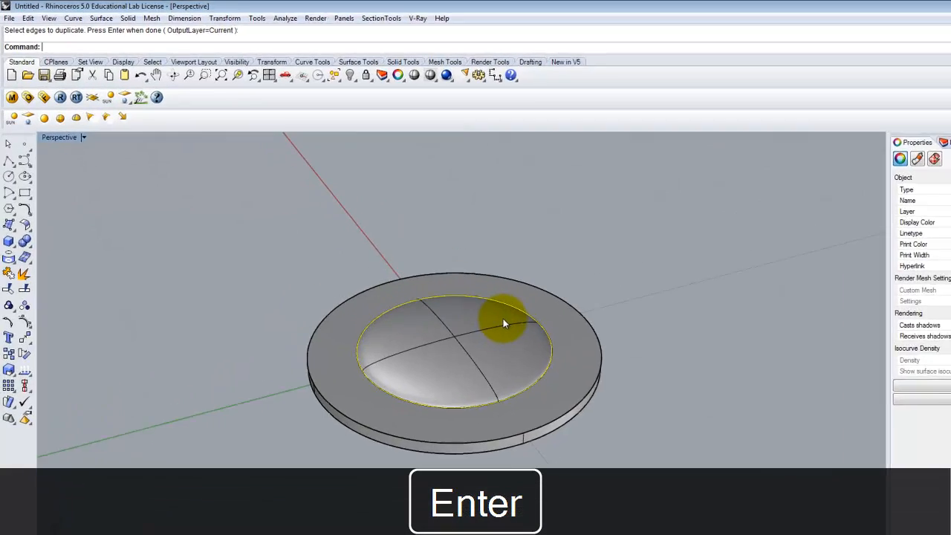
text(Rim)
key(Return)
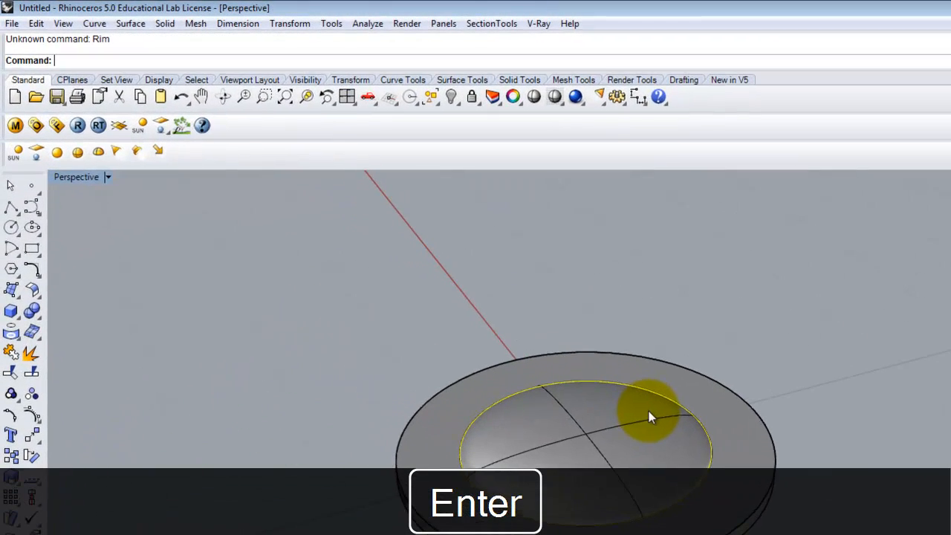
click(586, 439)
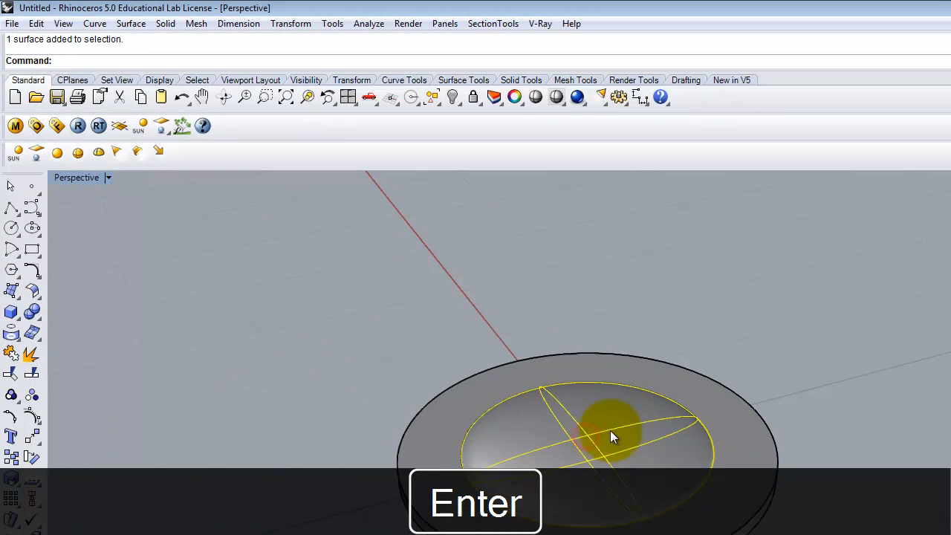
key(Return)
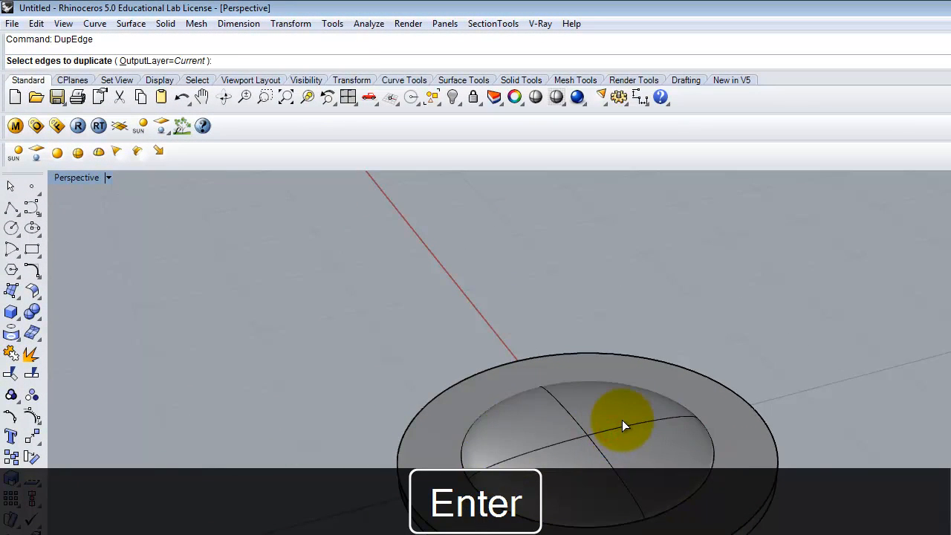
key(Escape)
click(621, 421)
text(Rim)
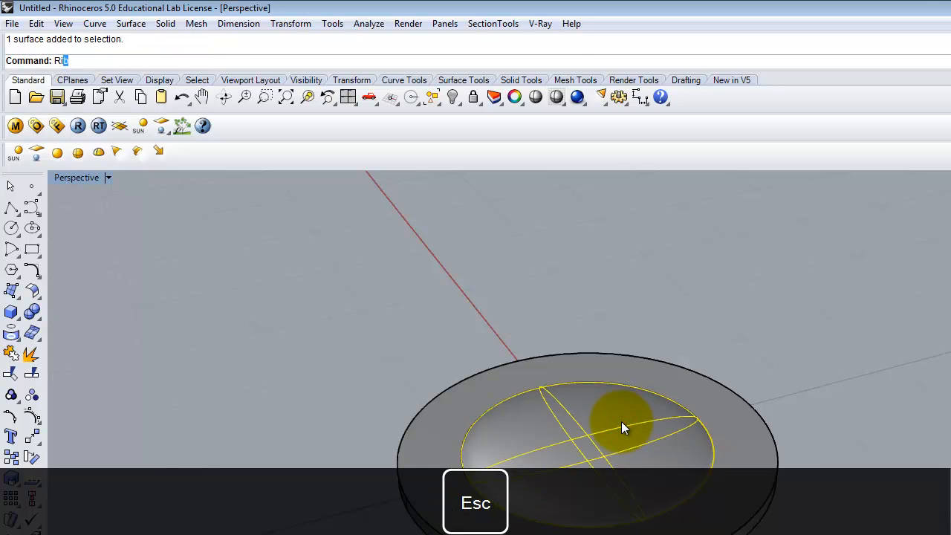
key(Return)
key(Escape)
Step: Split the ellipsoid using the duplicated edge curve as the cutting object
text(Split)
key(Return)
click(598, 414)
key(Return)
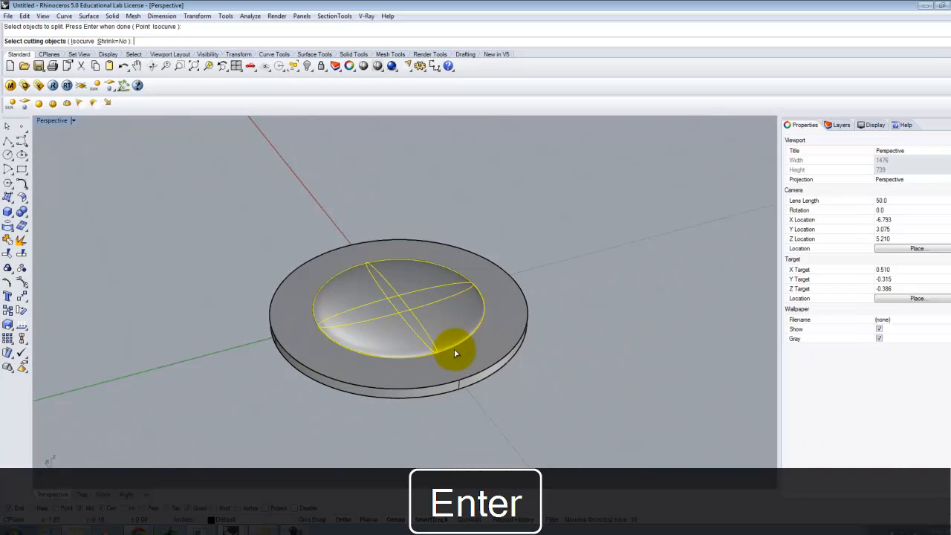
click(633, 481)
click(482, 368)
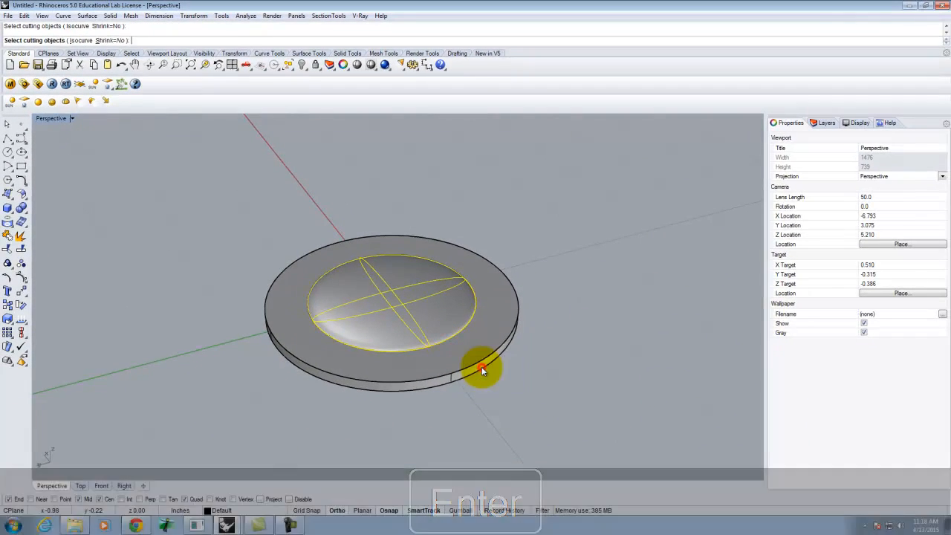
key(Return)
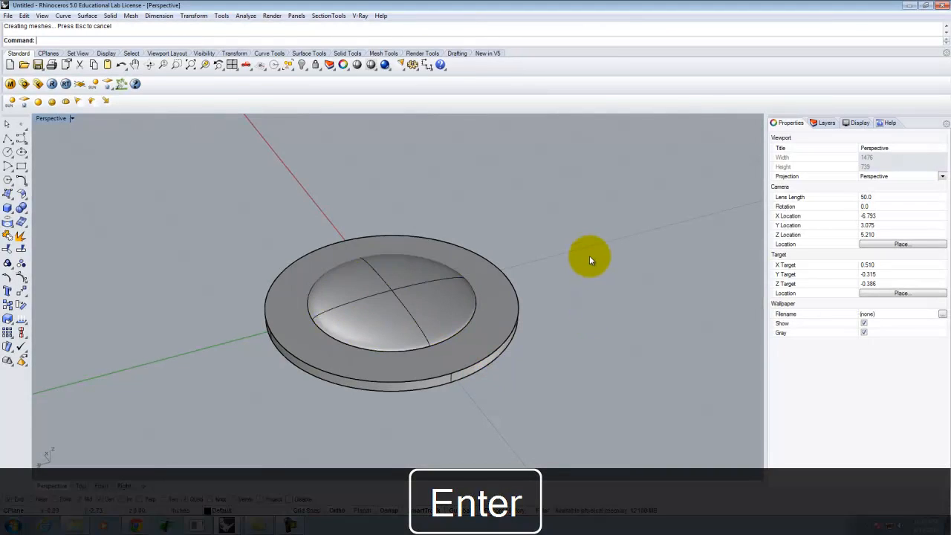
Step: Delete the upper half of the split ellipsoid, keeping the dome below the ring
click(445, 292)
key(Delete)
right_drag(492, 335, 386, 266)
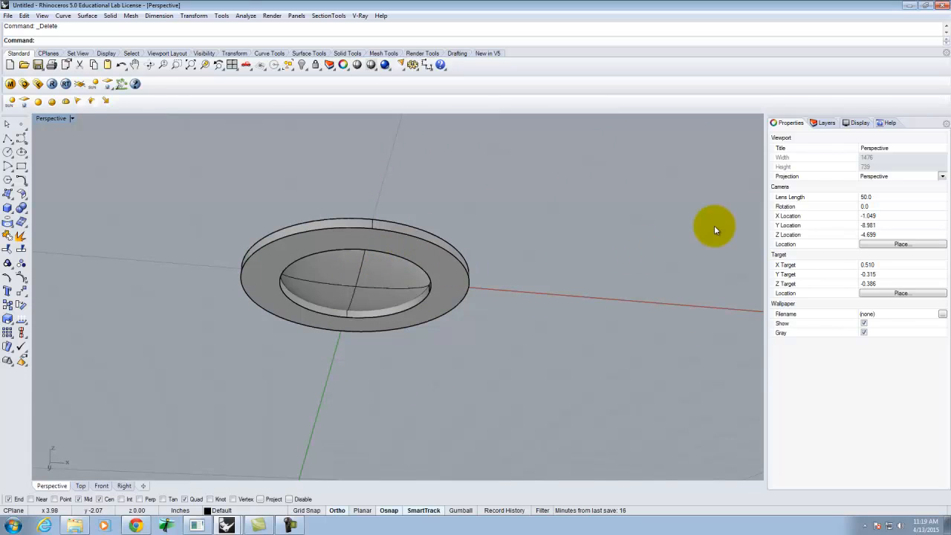
Step: Rename the Default layer to Can Light - 3"
click(824, 124)
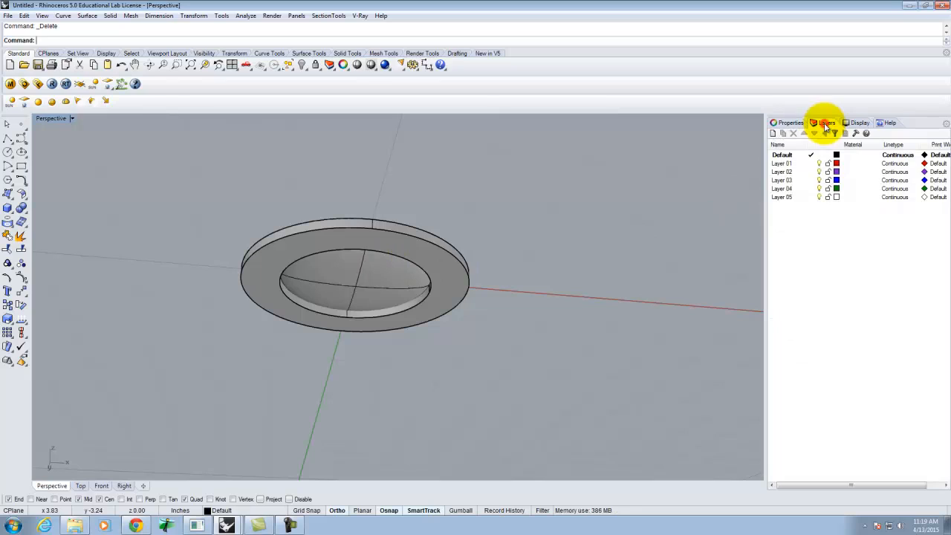
click(784, 154)
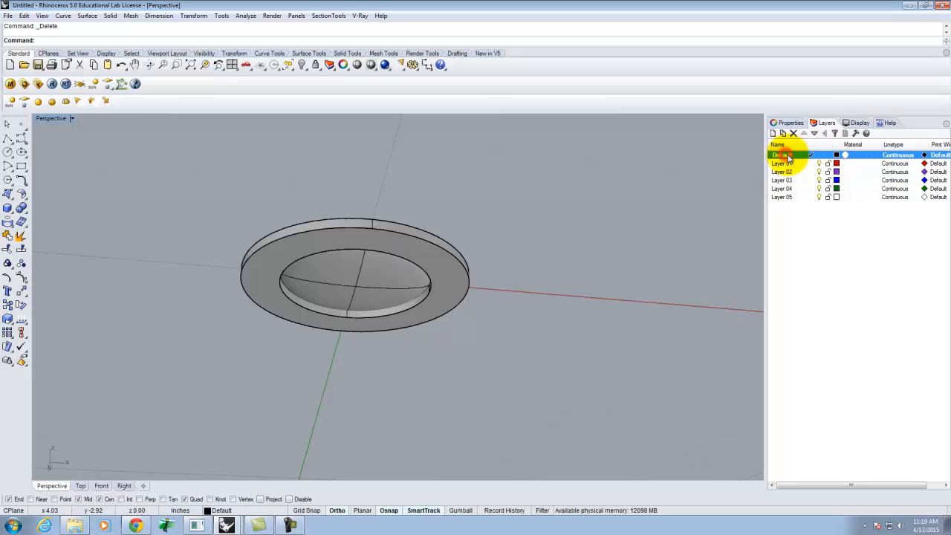
click(791, 154)
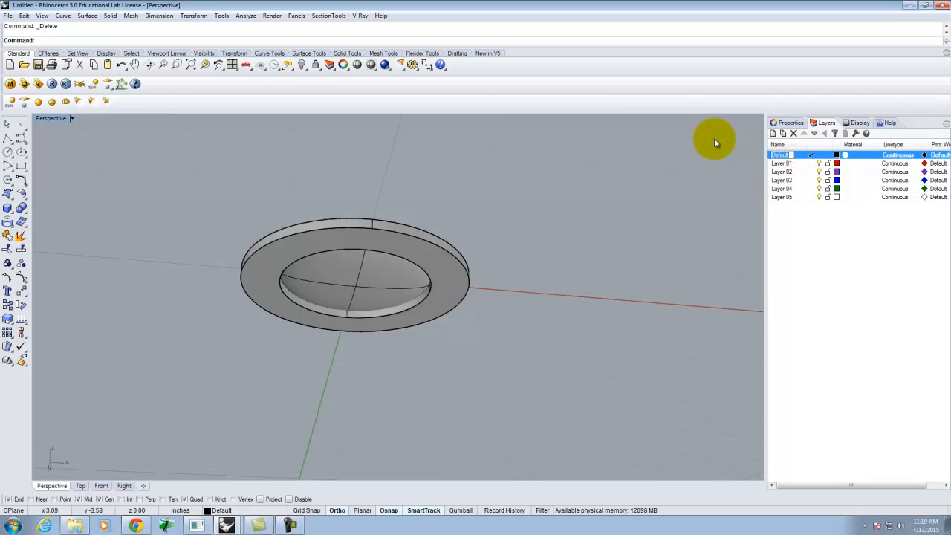
key(BackSpace)
text(Ca)
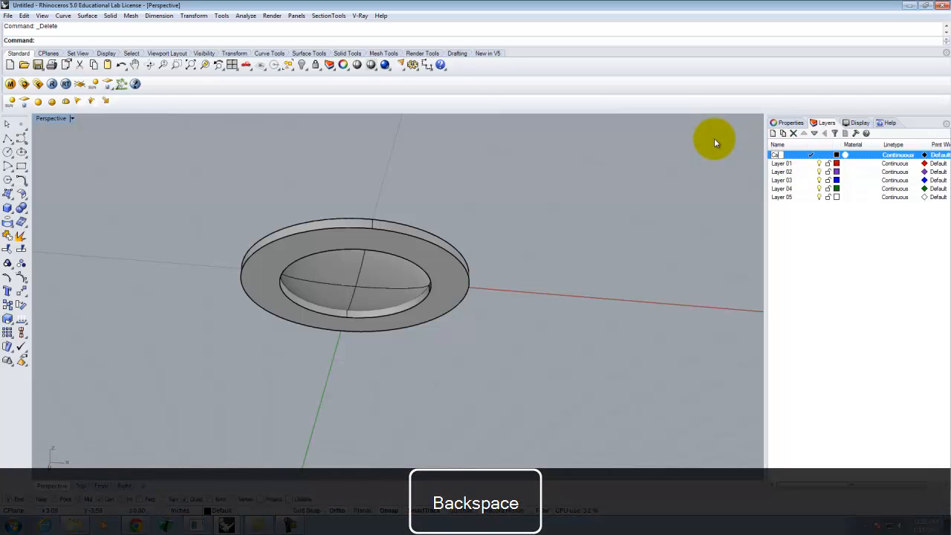
text(n Light - 3")
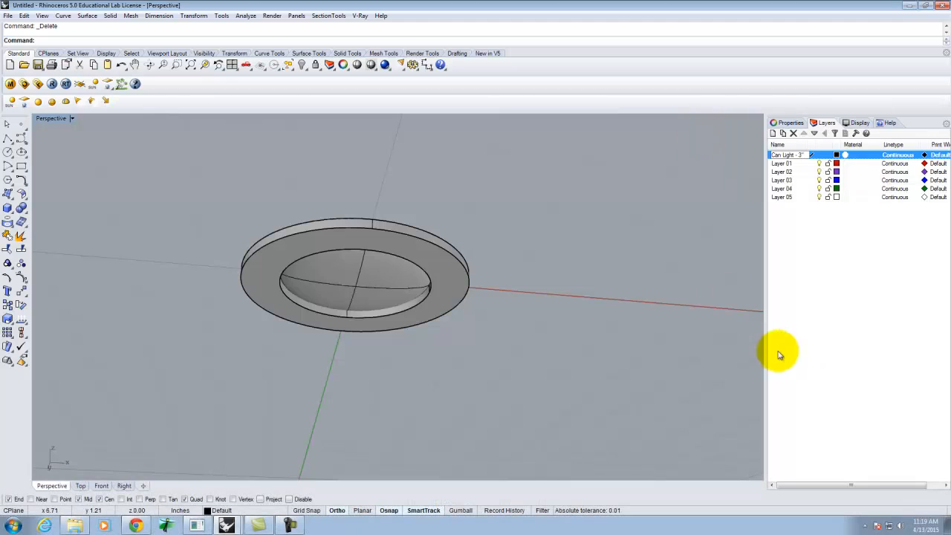
click(824, 329)
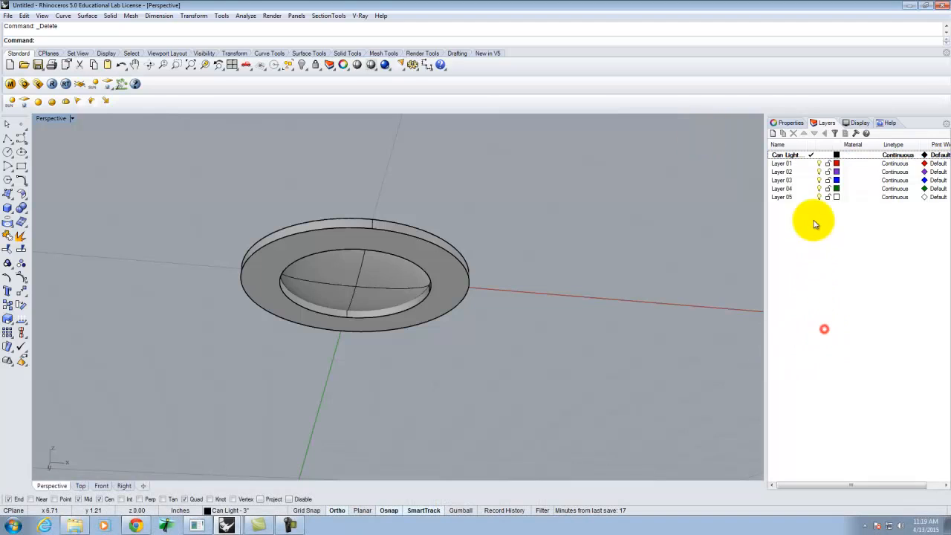
Step: Create a sublayer named CL3-Trim under the Can Light - 3" layer
click(782, 133)
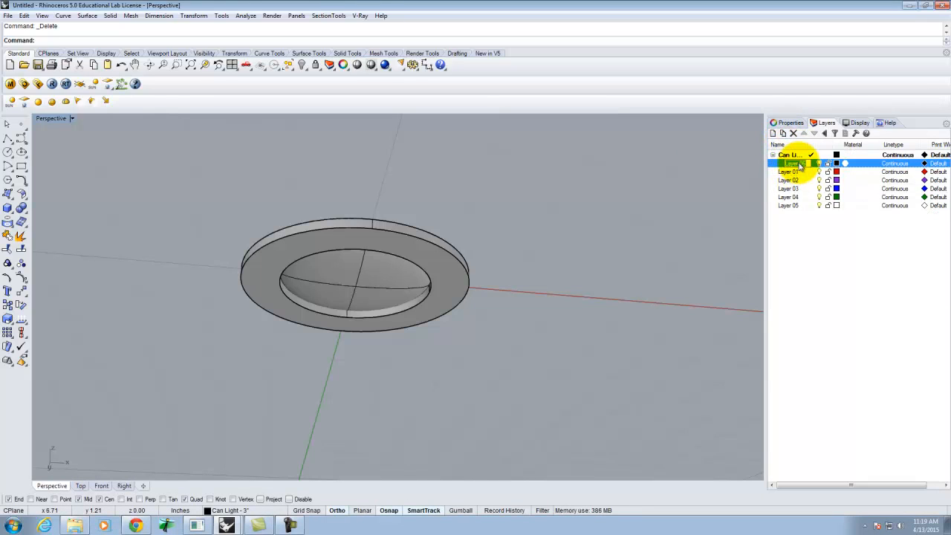
text(CL3)
text(-Trim)
key(Return)
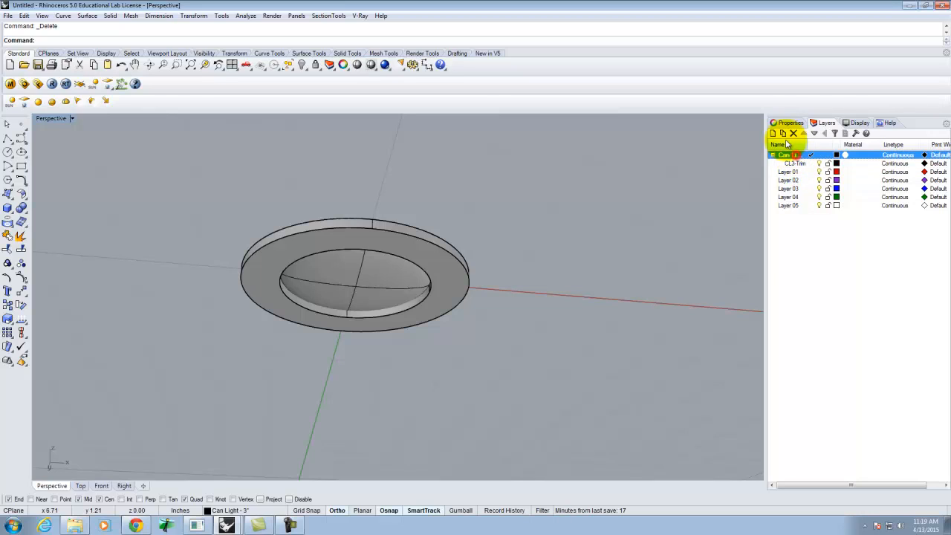
Step: Create a second sublayer named CL3-Bulb under the Can Light - 3" layer
click(783, 134)
text(CL3)
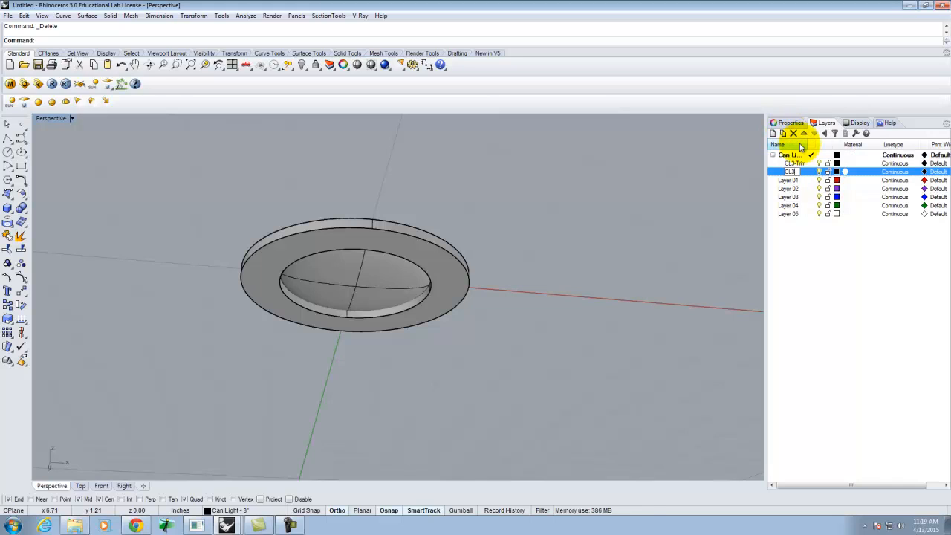
key(Return)
text(-Bulb)
key(Return)
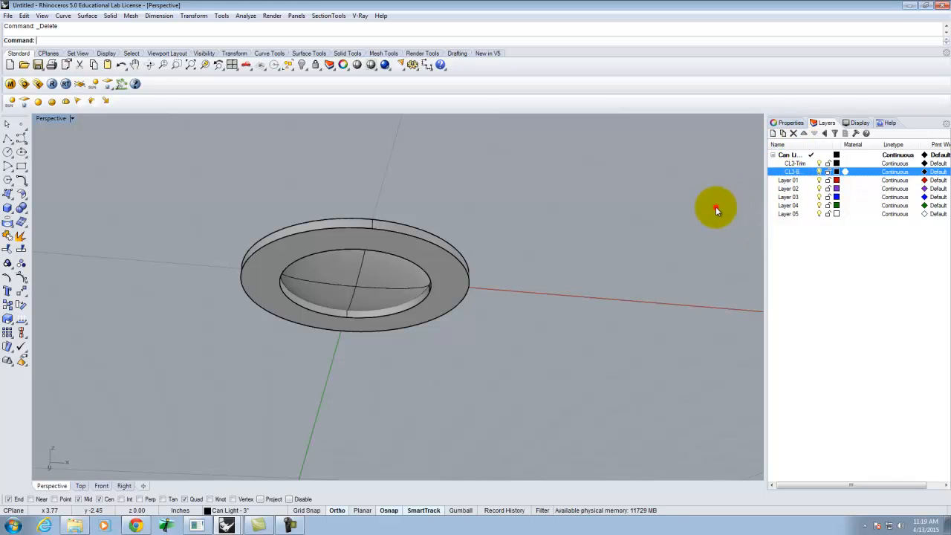
Step: Move the dome surface onto the CL3-Bulb layer
click(357, 281)
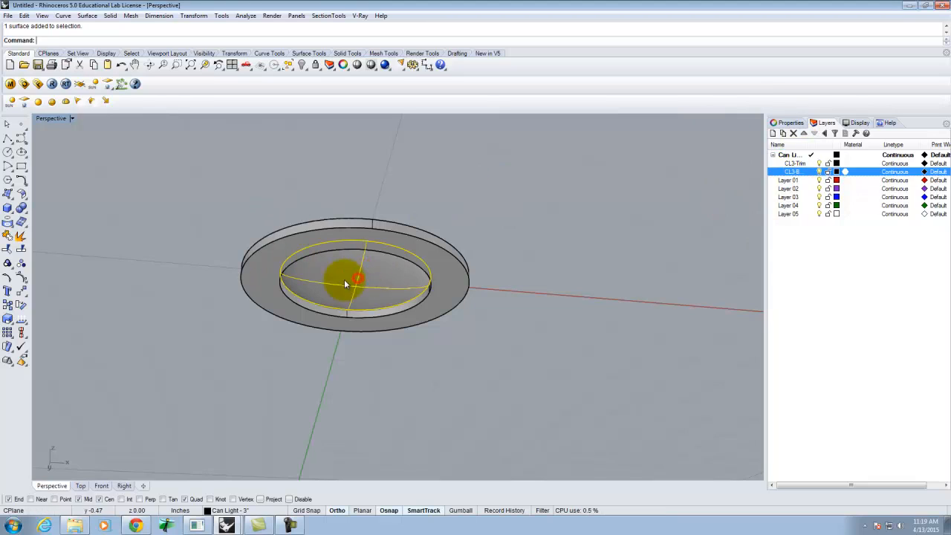
right_click(805, 172)
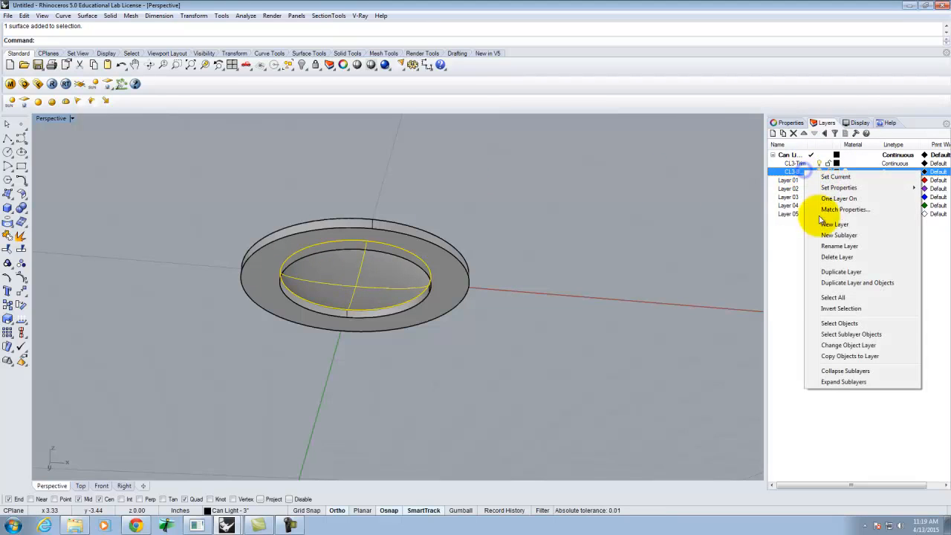
click(846, 344)
Step: Move the ring onto the CL3-Trim layer
click(451, 255)
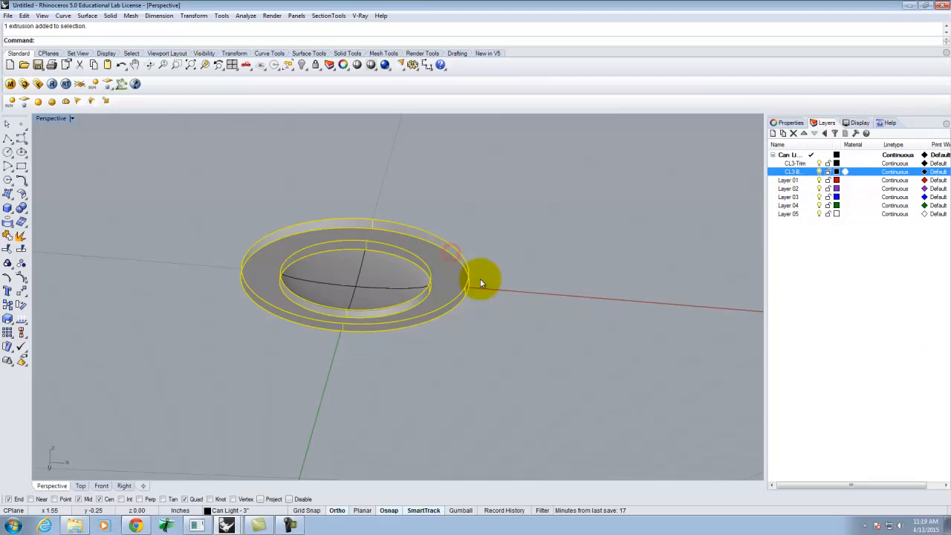
right_click(793, 163)
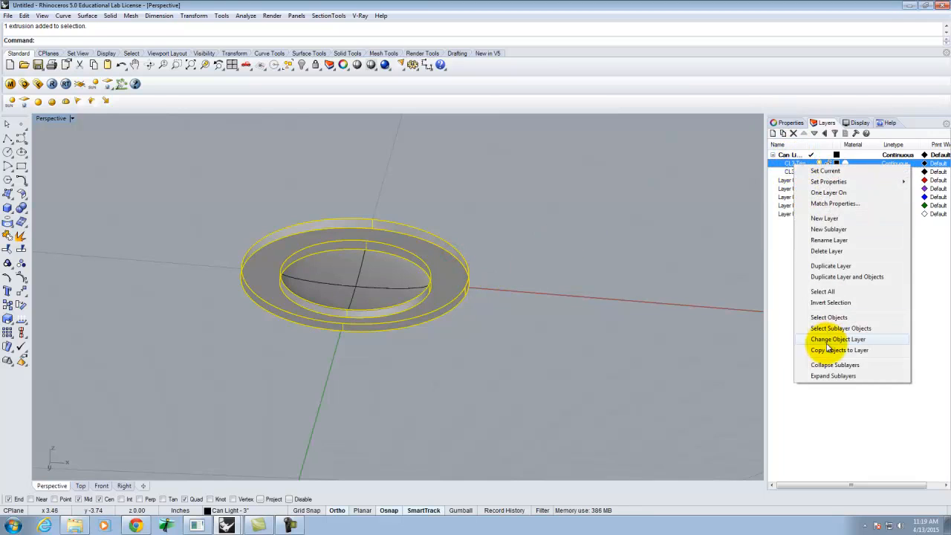
click(838, 339)
click(665, 304)
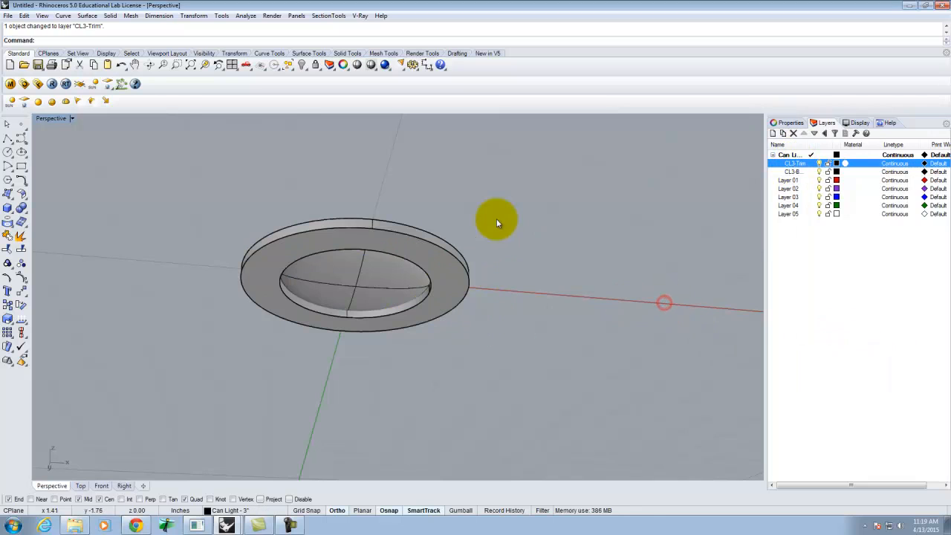
Step: Open the V-Ray material editor and start loading a material into Scene Materials
right_drag(494, 217, 547, 185)
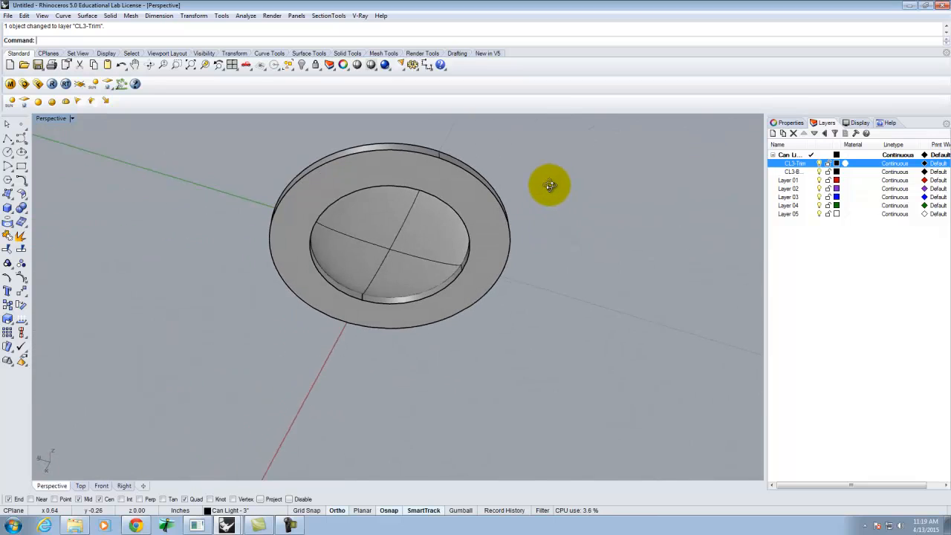
click(10, 85)
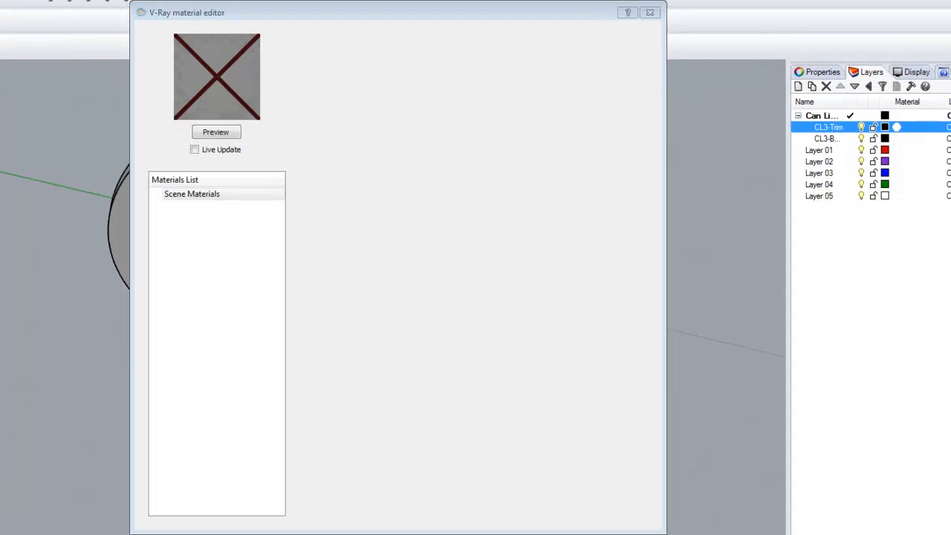
click(306, 215)
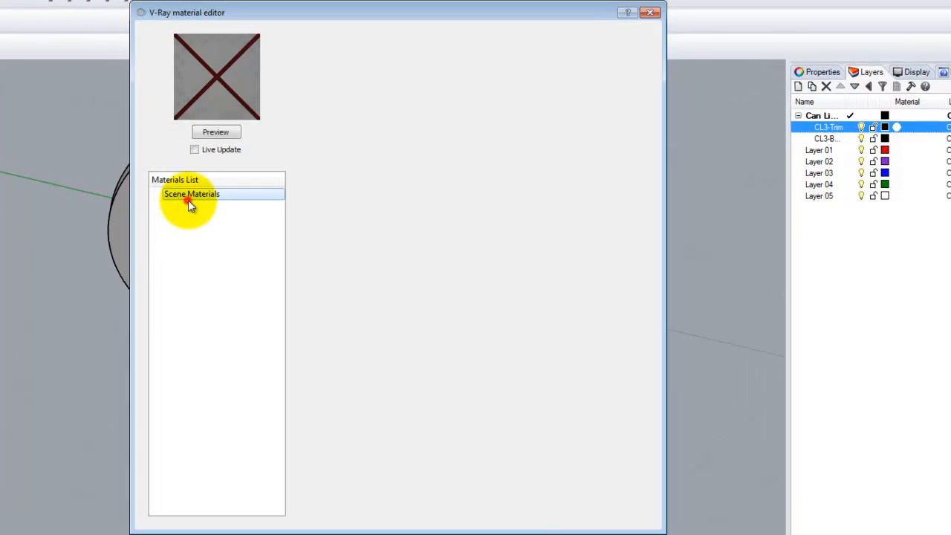
right_click(191, 201)
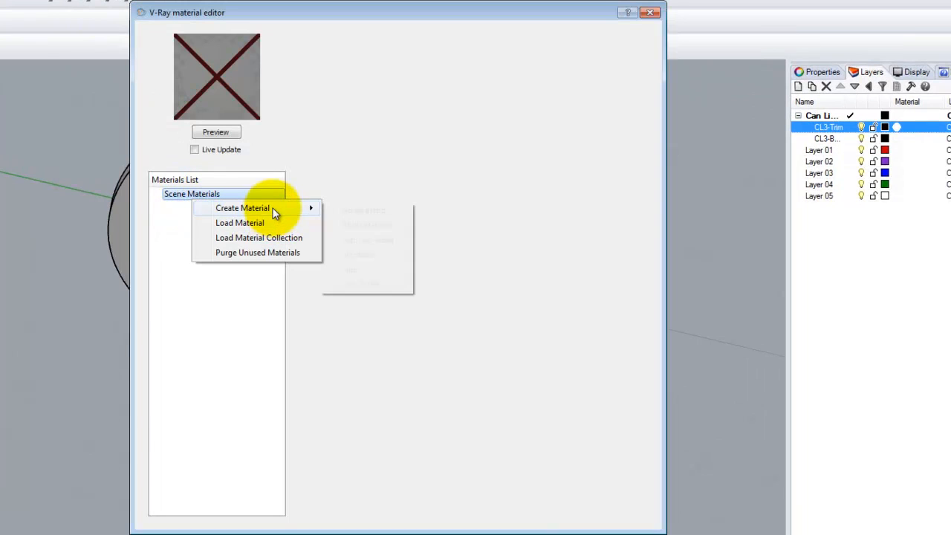
click(268, 224)
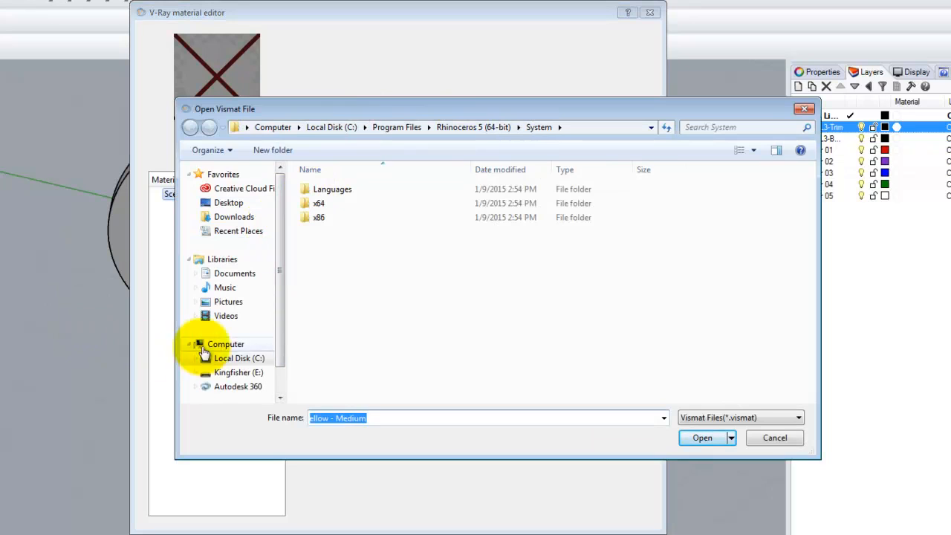
Step: Load the Porcelain White material from the Porcelain folder of the V-Ray Materials library into Scene Materials
click(223, 372)
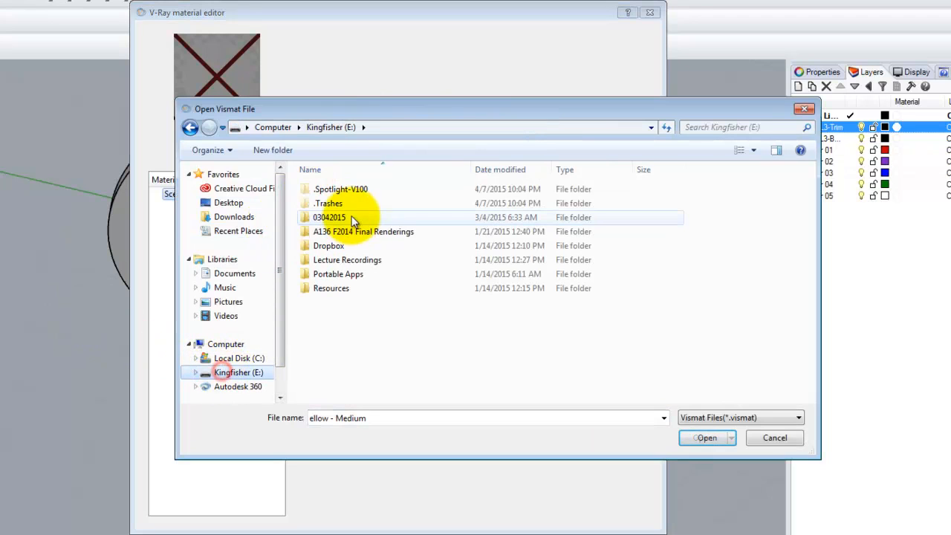
double_click(331, 288)
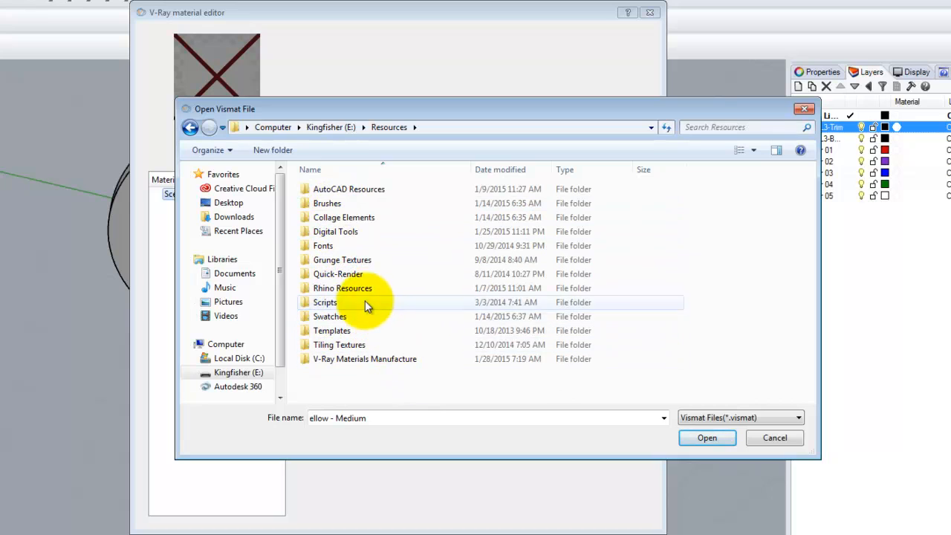
click(341, 233)
double_click(339, 232)
double_click(335, 191)
double_click(346, 244)
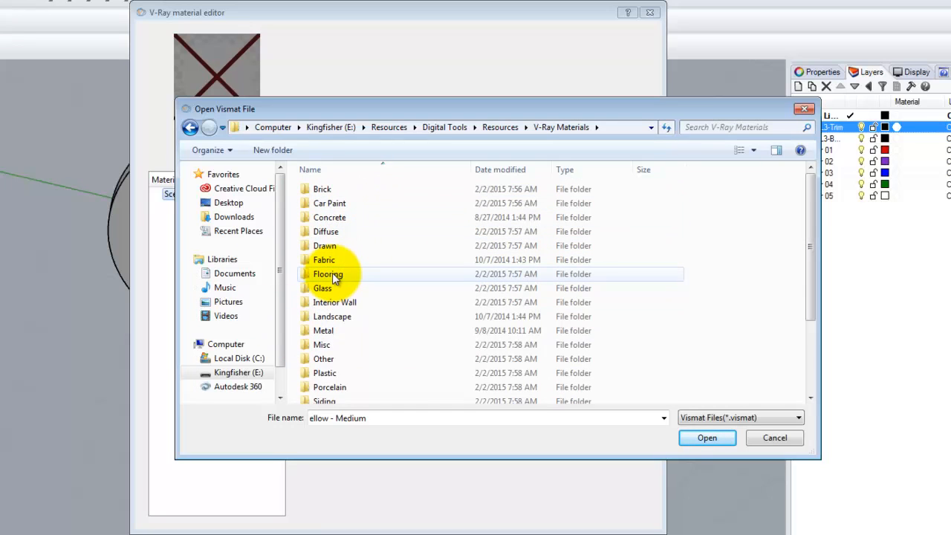
click(336, 390)
double_click(335, 389)
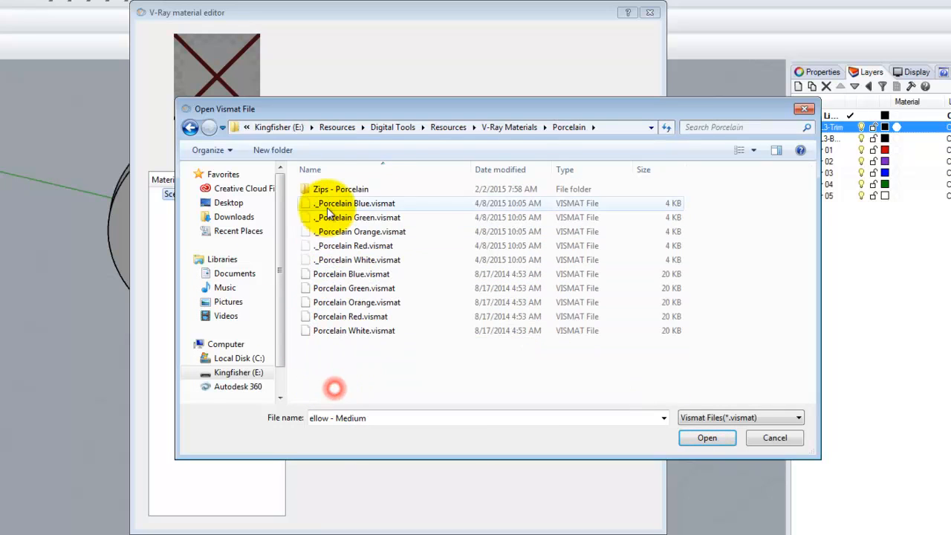
click(342, 330)
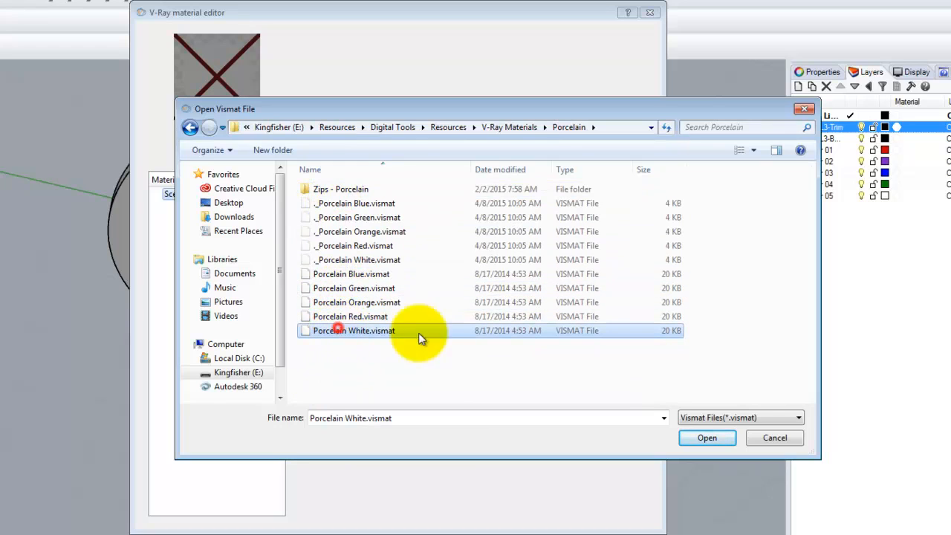
click(709, 437)
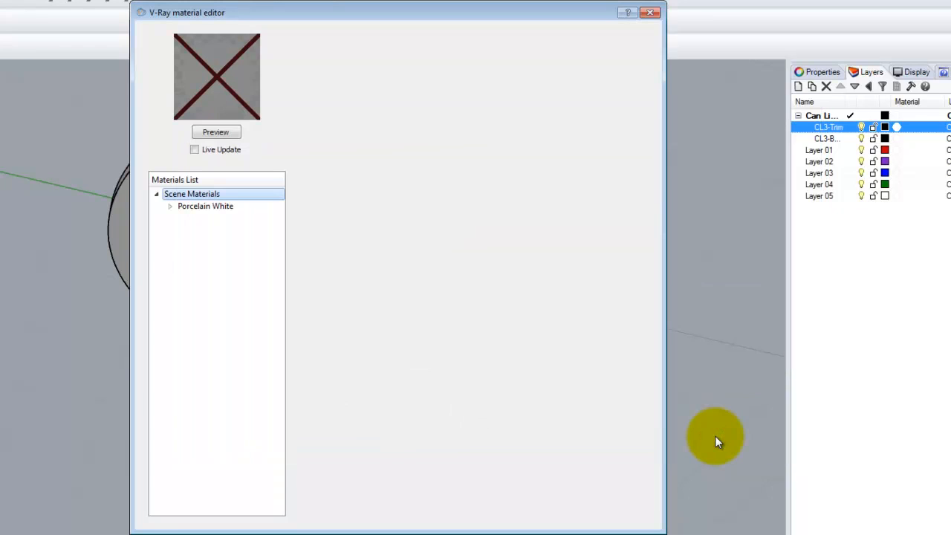
right_click(191, 197)
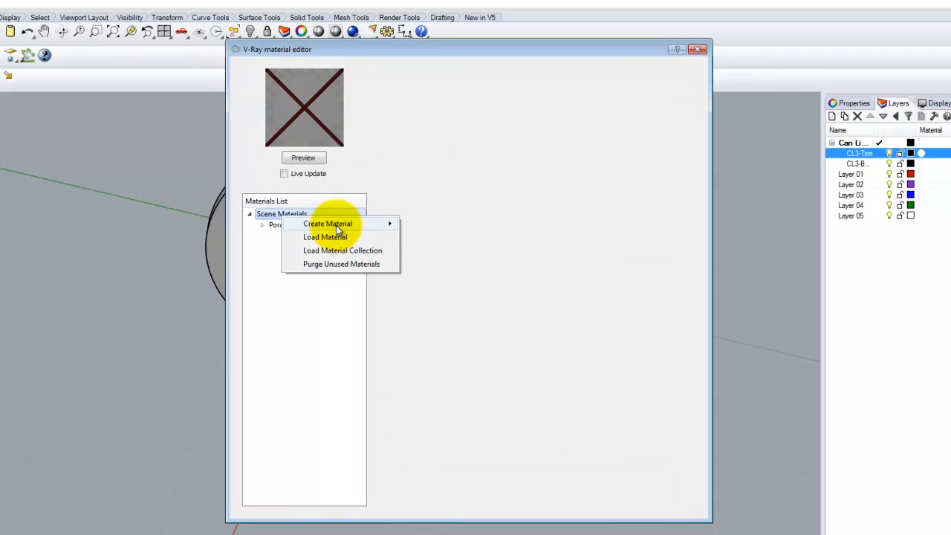
click(332, 237)
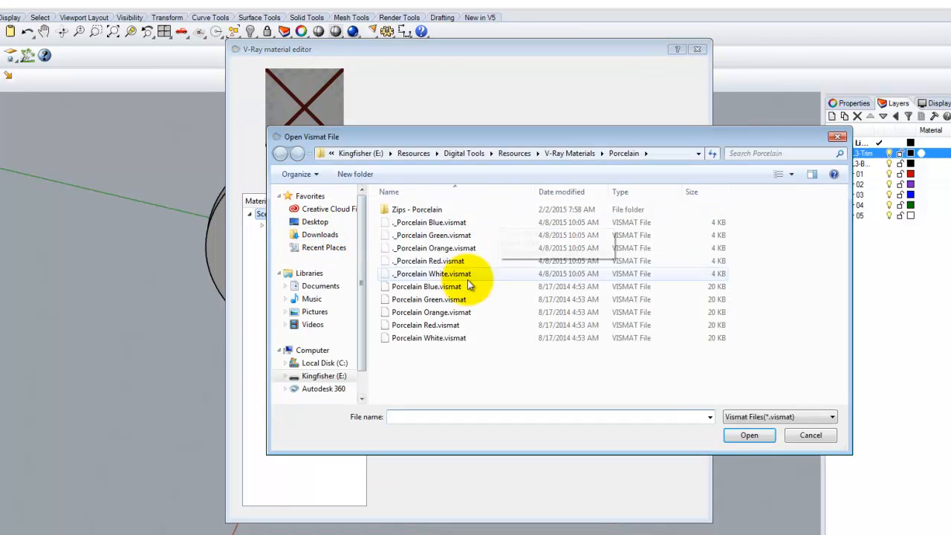
click(566, 153)
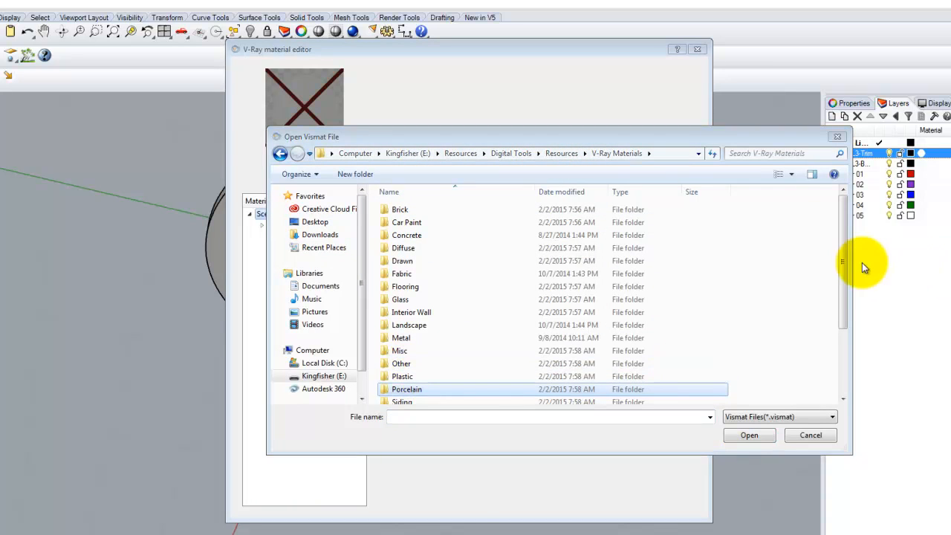
drag(844, 277, 843, 303)
double_click(418, 385)
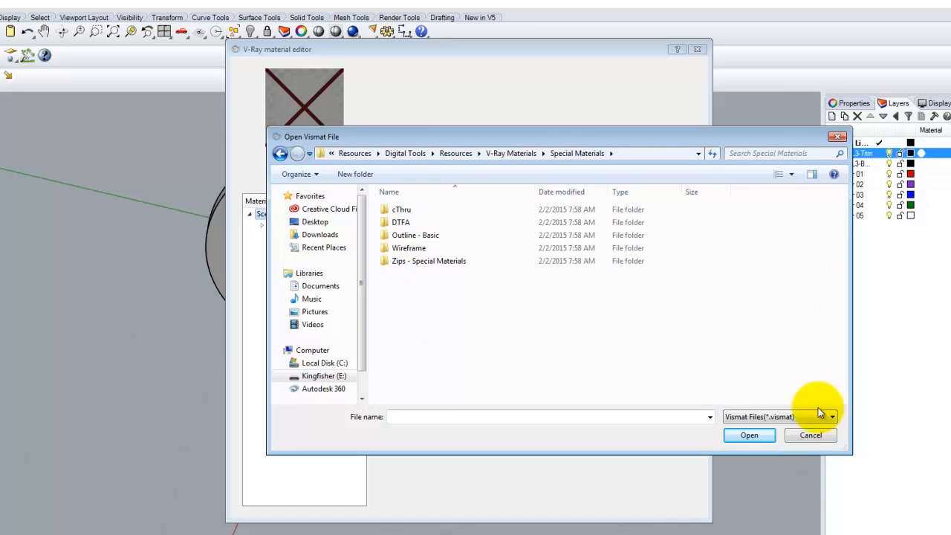
click(811, 435)
click(293, 318)
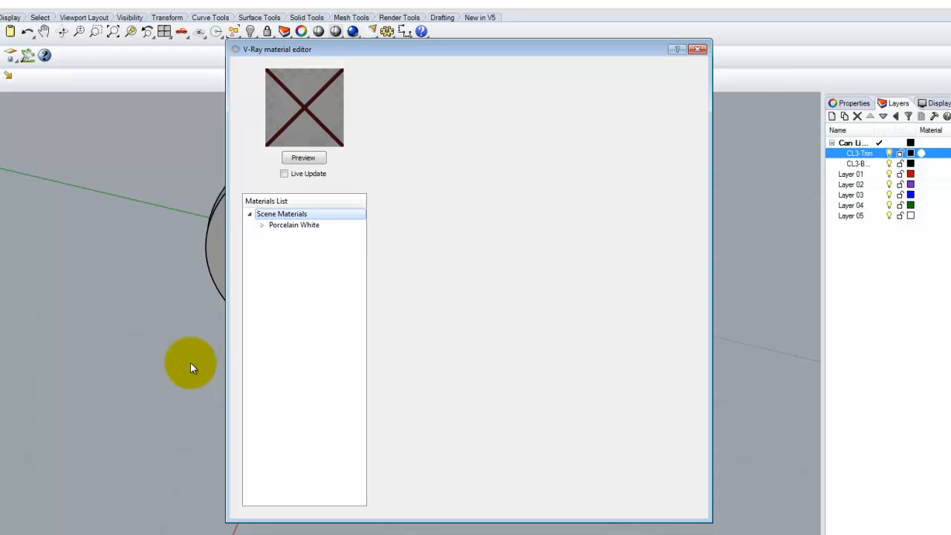
Step: Switch to the web browser and browse the Specialty Materials section of the V-Ray Materials Library on the course website
key(alt+Tab)
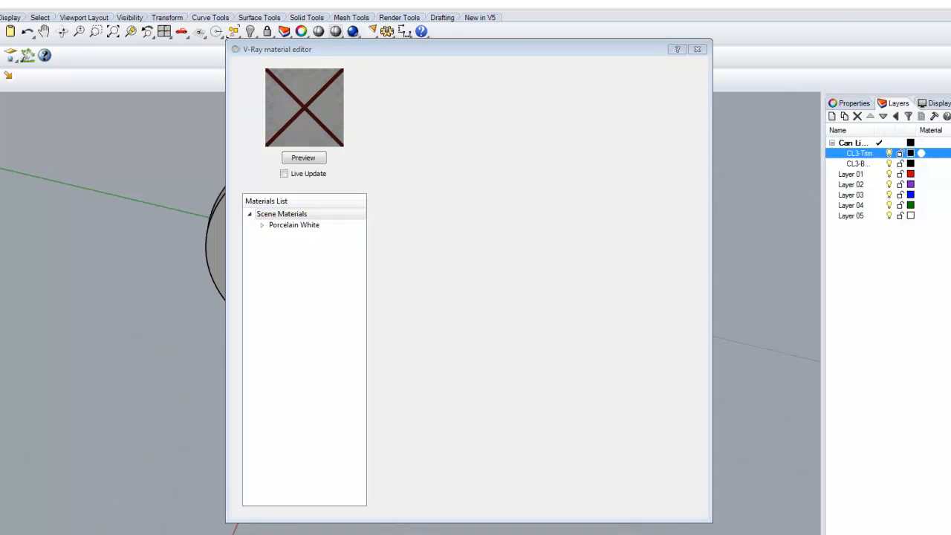
key(alt+Tab)
scroll(700, 251, up, 10)
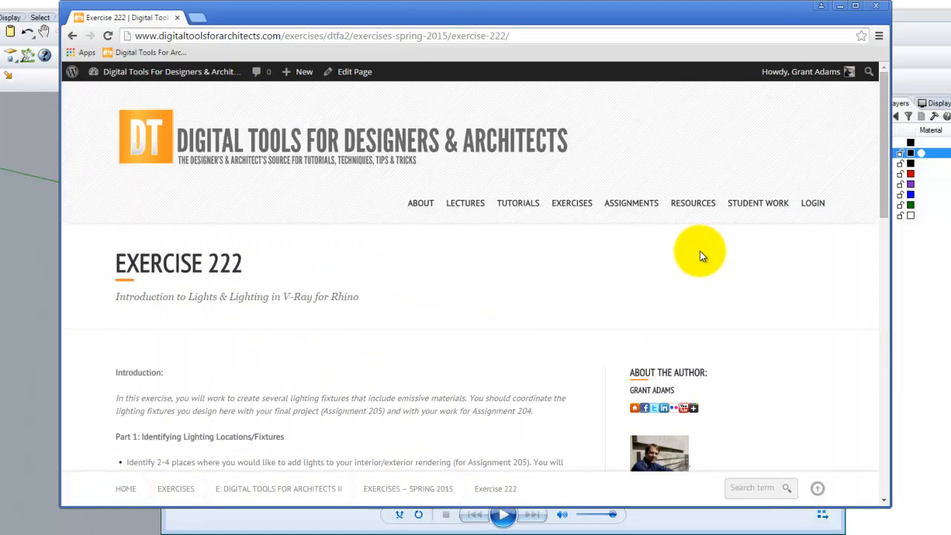
mouse_move(683, 208)
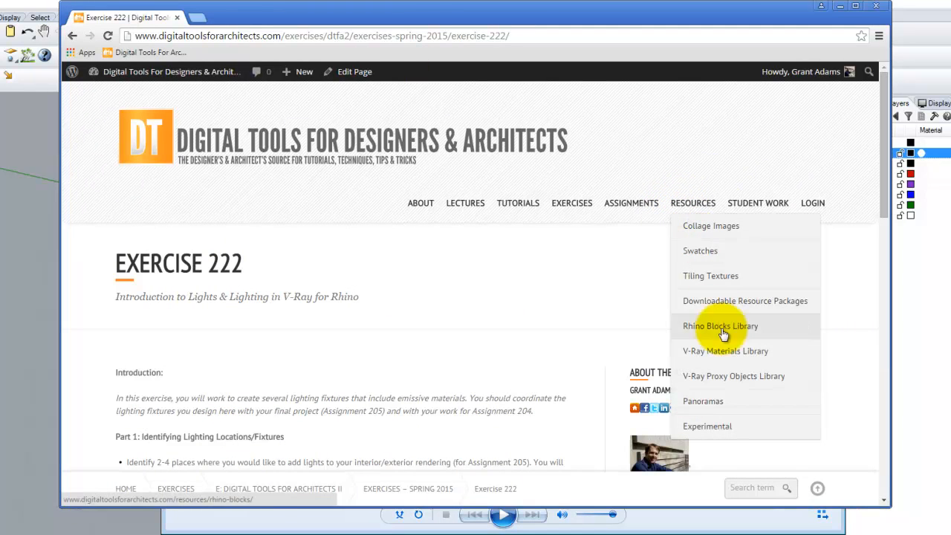
mouse_move(720, 355)
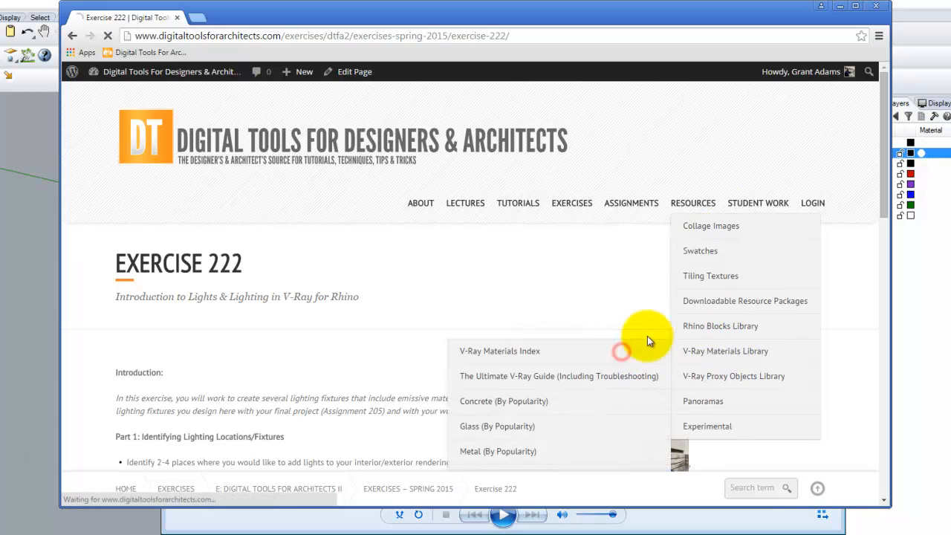
click(626, 351)
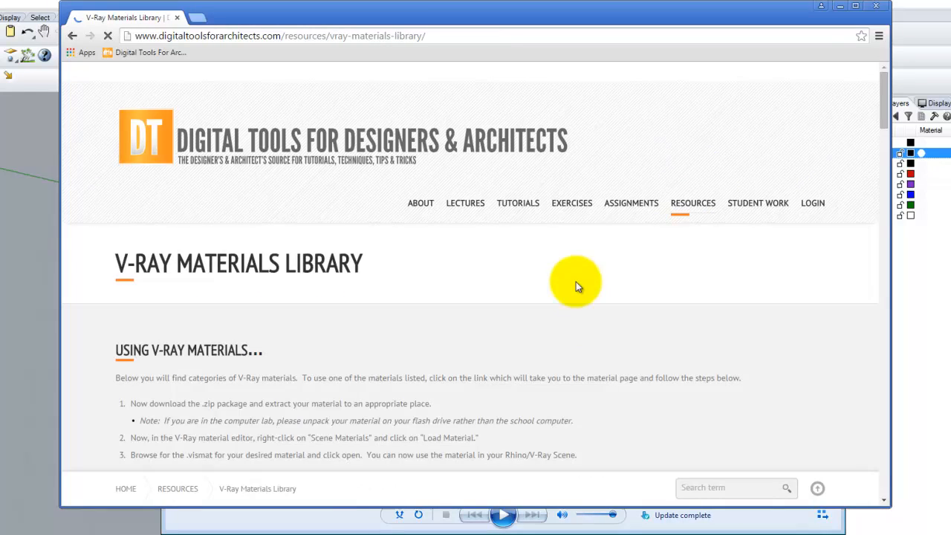
scroll(578, 279, down, 10)
scroll(718, 254, down, 15)
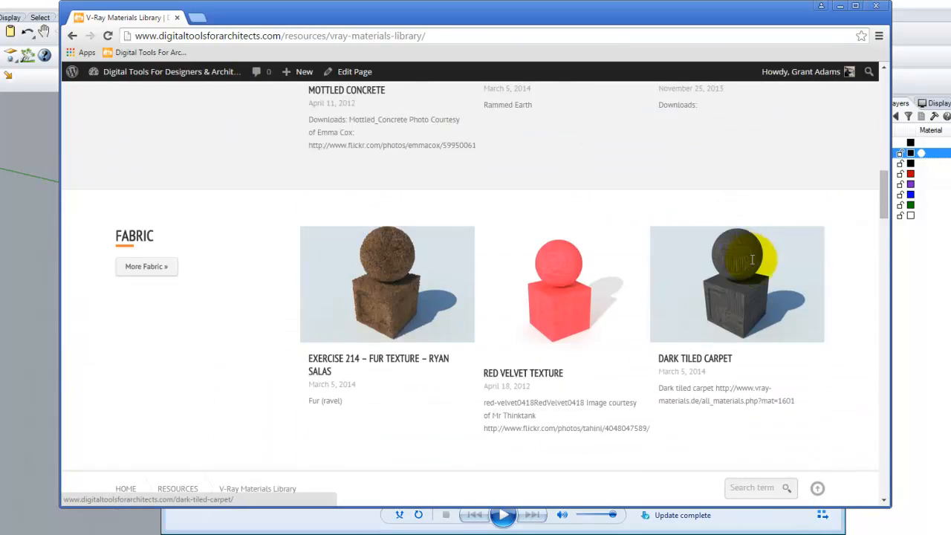
scroll(753, 266, down, 3)
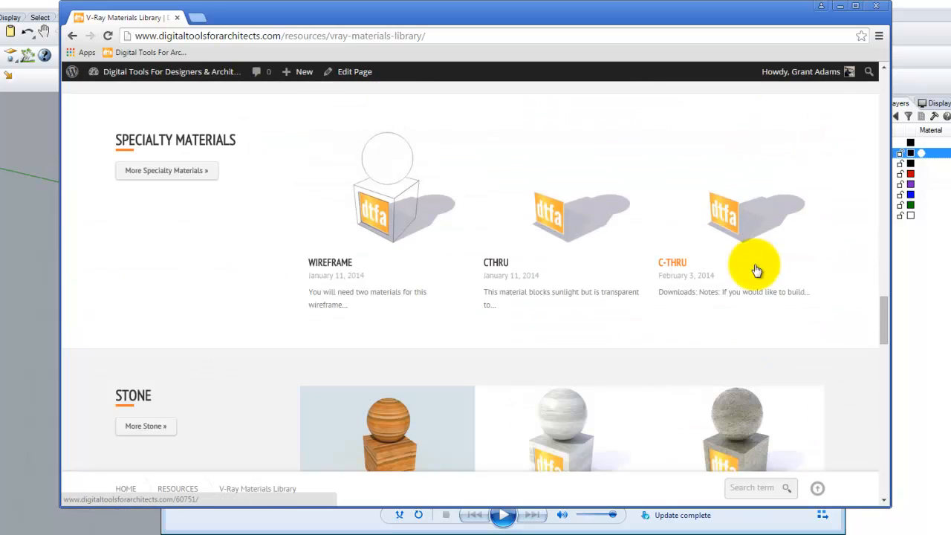
click(167, 173)
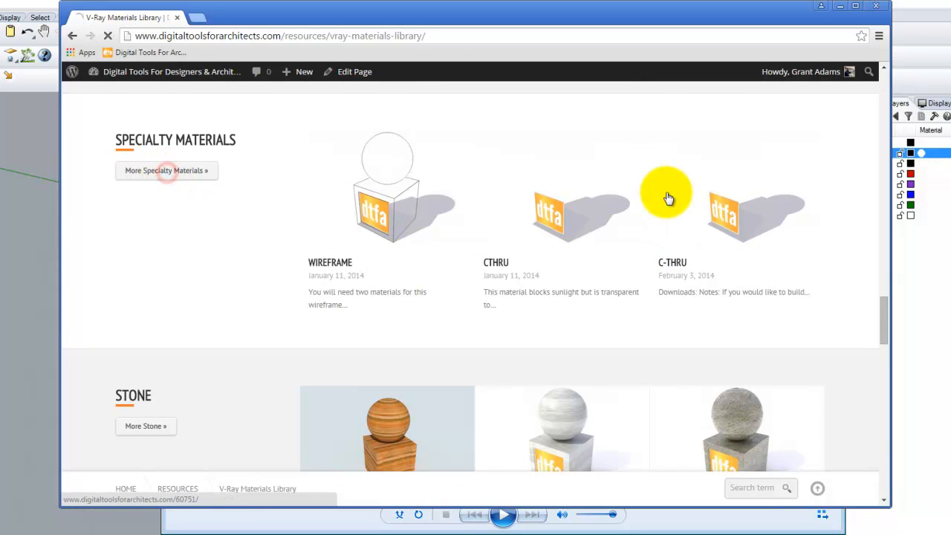
scroll(526, 290, down, 15)
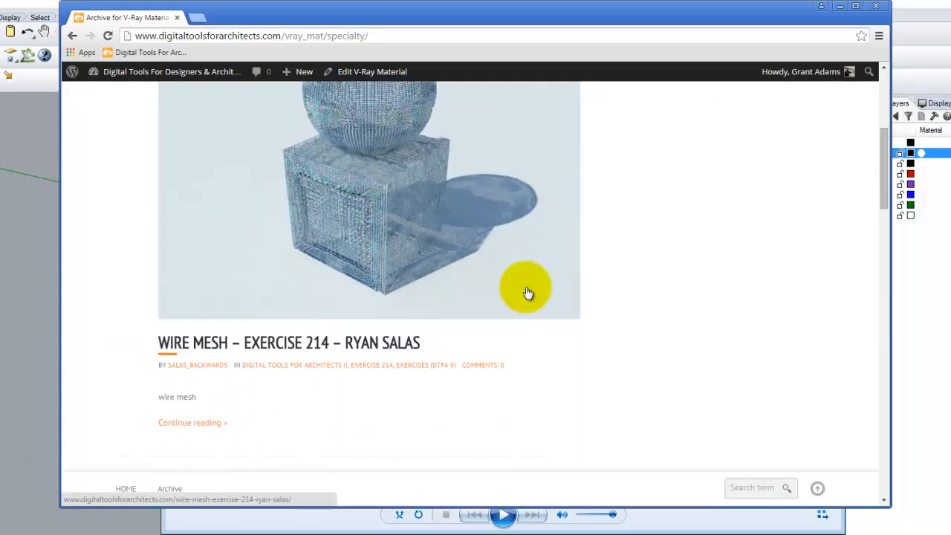
scroll(582, 289, down, 6)
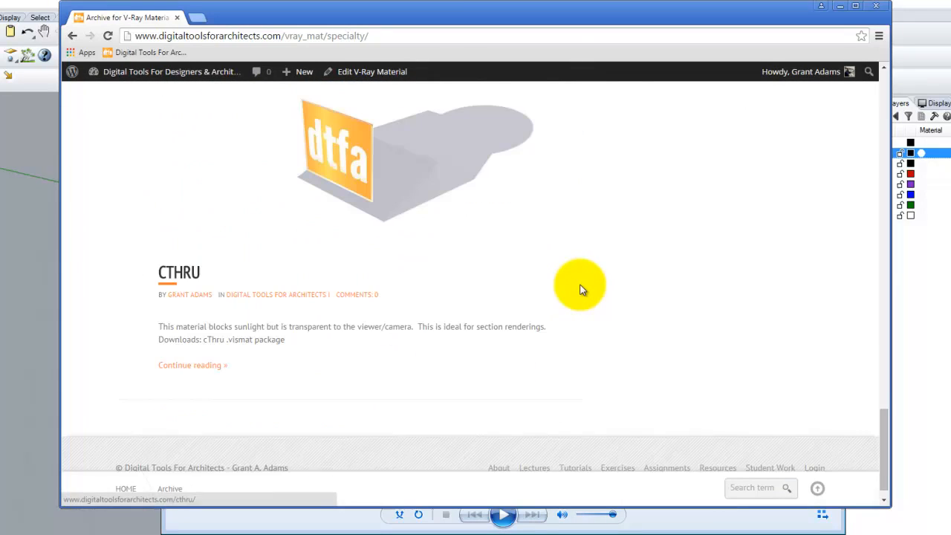
scroll(582, 290, up, 10)
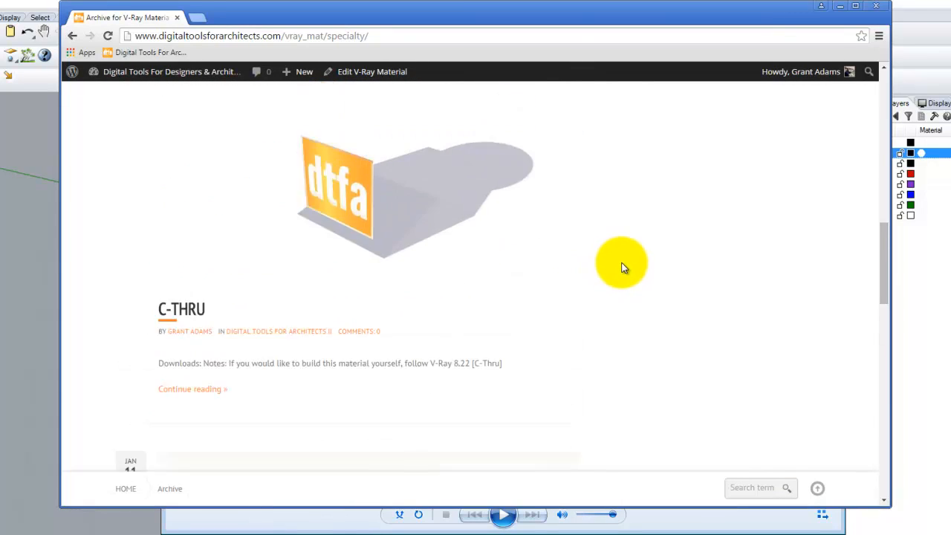
click(840, 6)
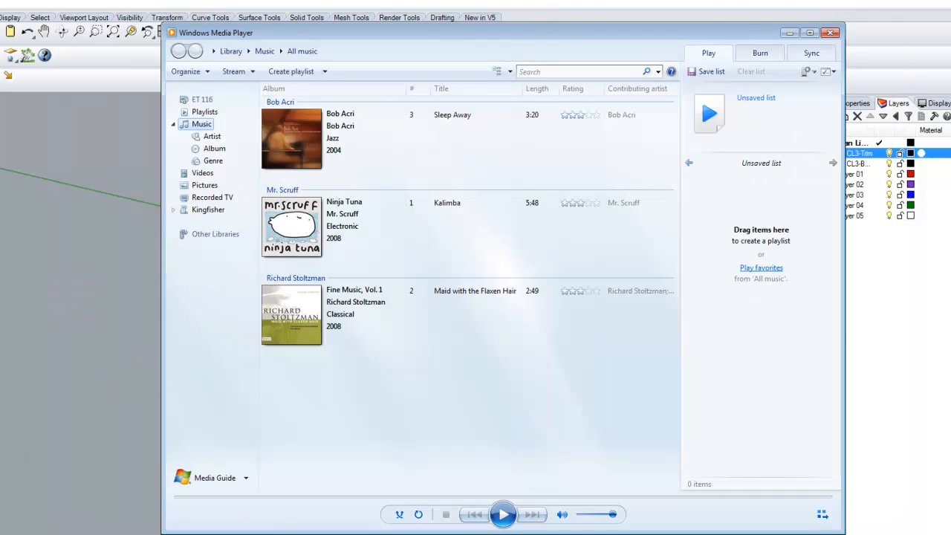
click(786, 31)
Step: Create a new Standard material in Scene Materials and rename it Bulb
click(281, 214)
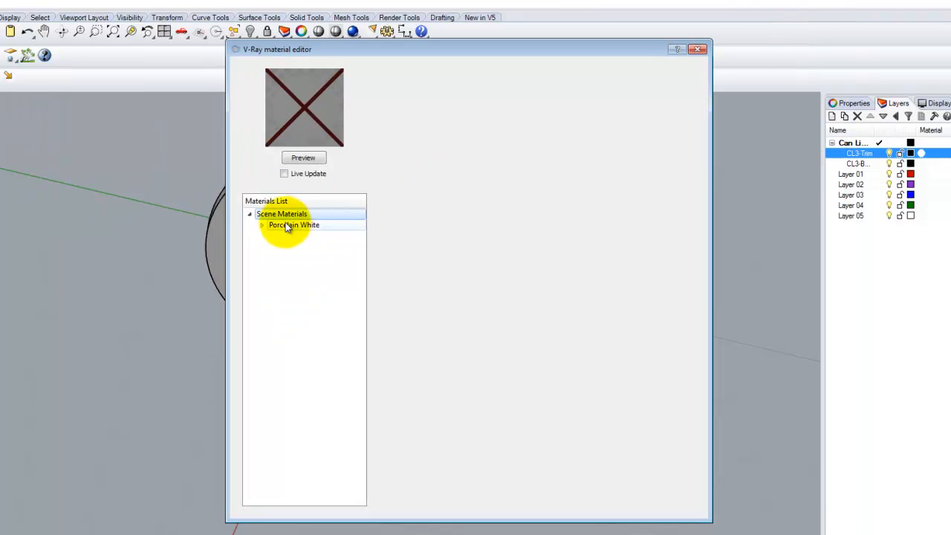
right_click(288, 215)
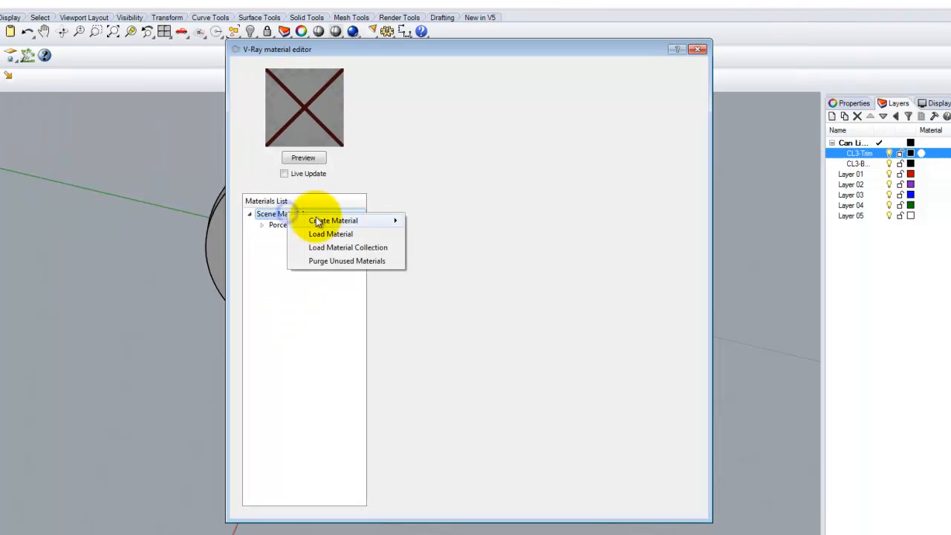
mouse_move(364, 220)
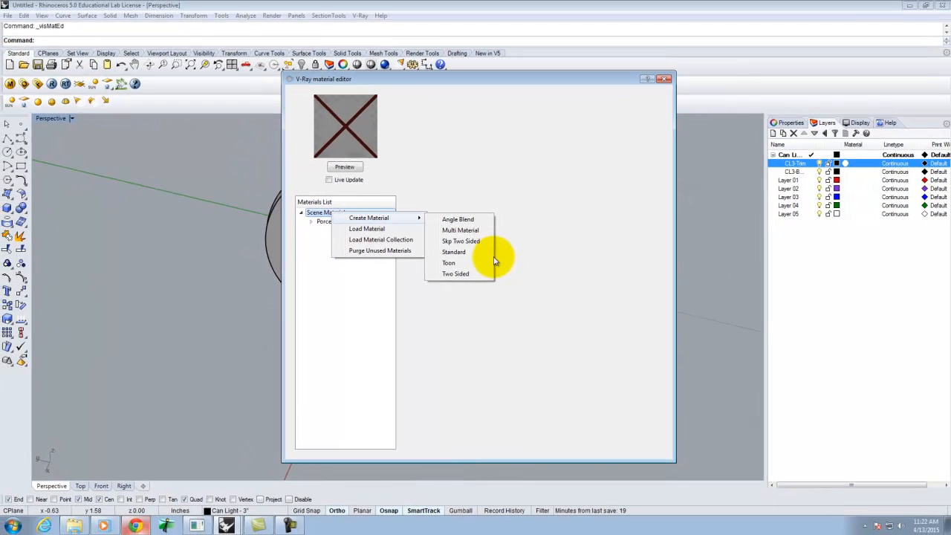
click(455, 252)
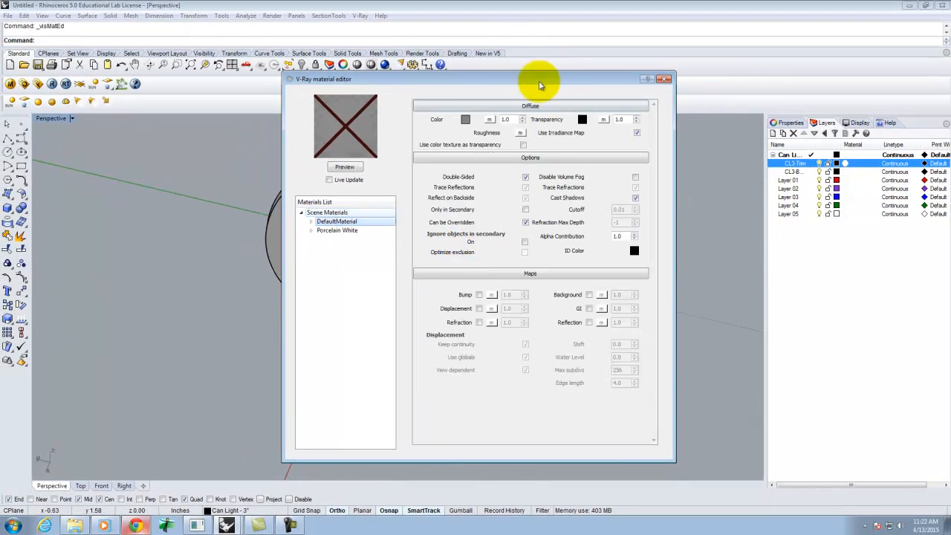
double_click(342, 222)
text(Bulb)
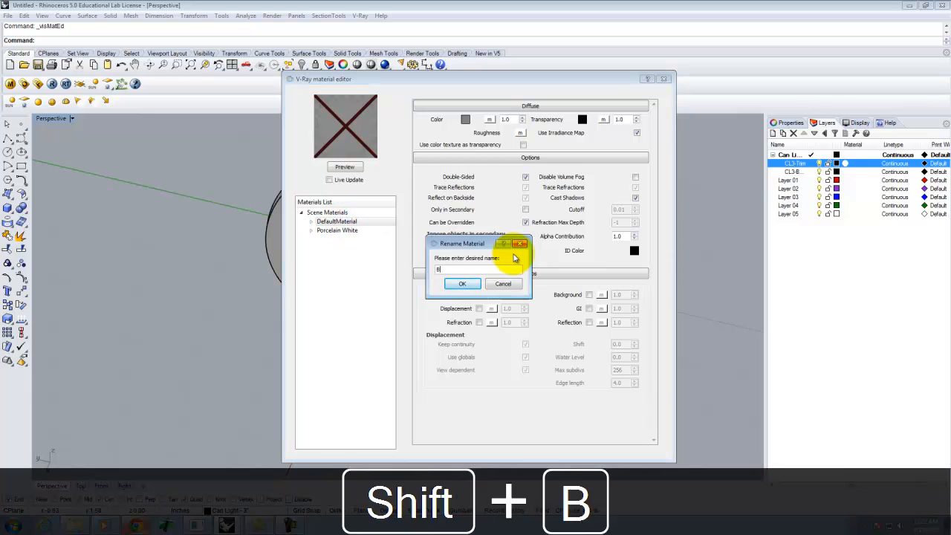
click(458, 287)
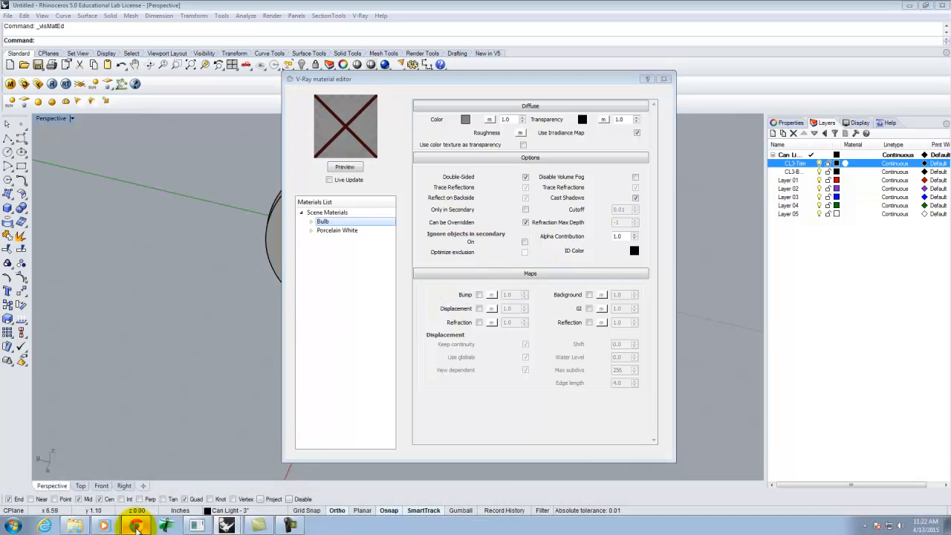
Step: Open the V-Ray 8.15 emissive material tutorial in the web browser and read its instructions
click(136, 525)
scroll(446, 164, up, 6)
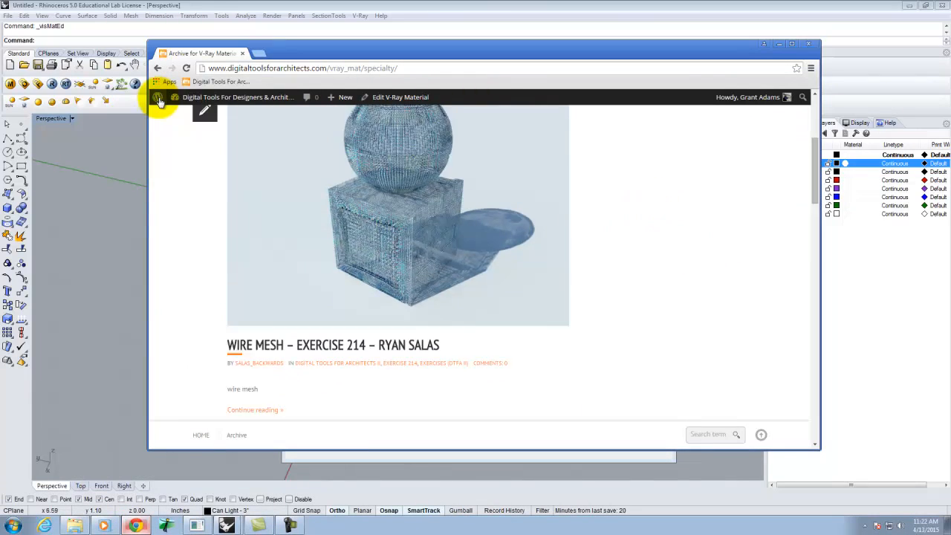
mouse_move(258, 95)
mouse_move(520, 205)
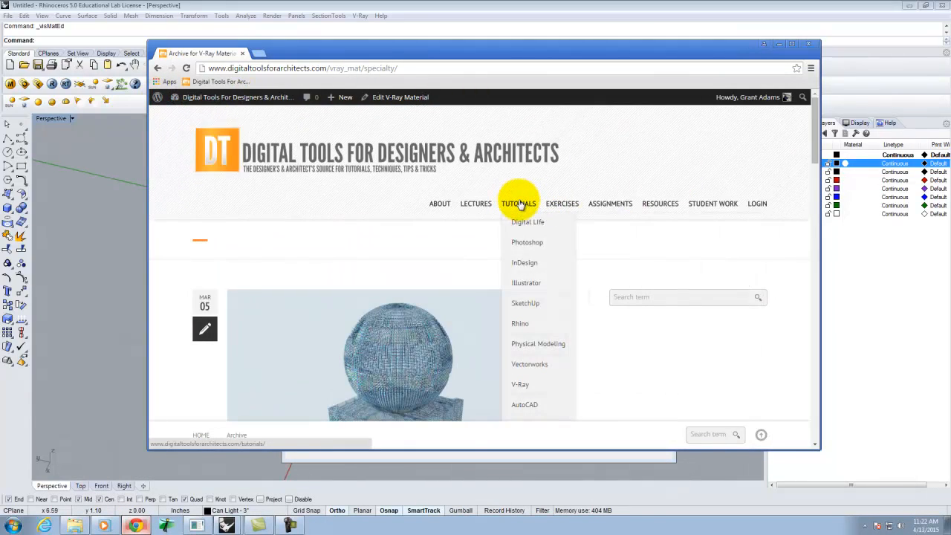
mouse_move(528, 383)
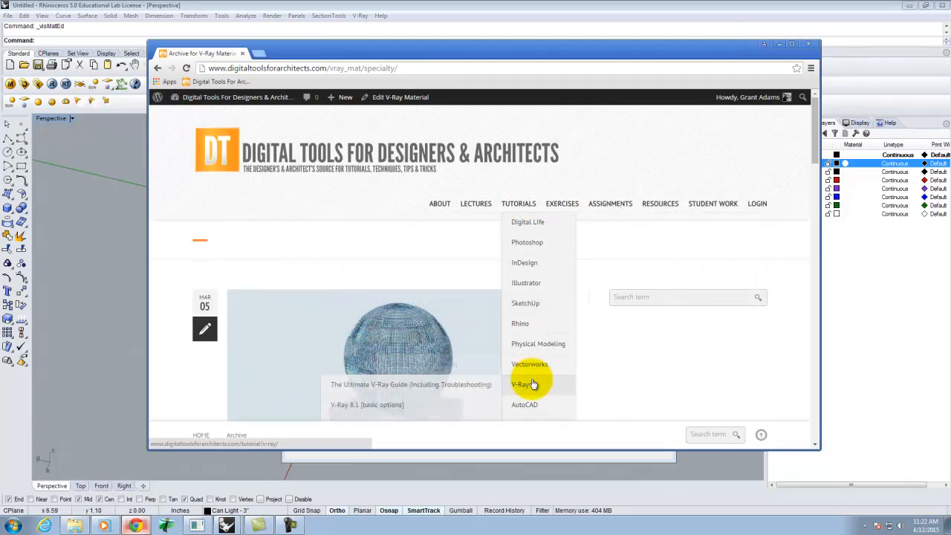
scroll(430, 397, down, 5)
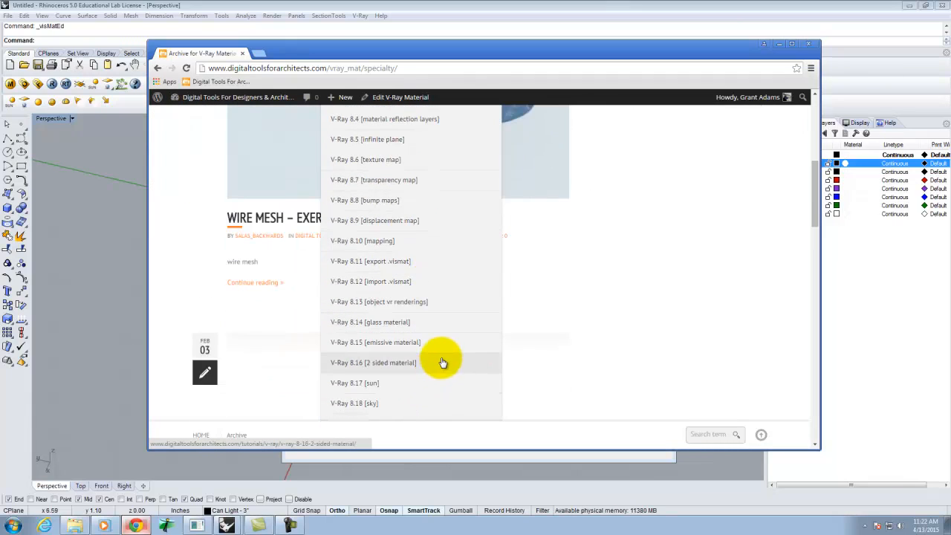
scroll(442, 361, down, 1)
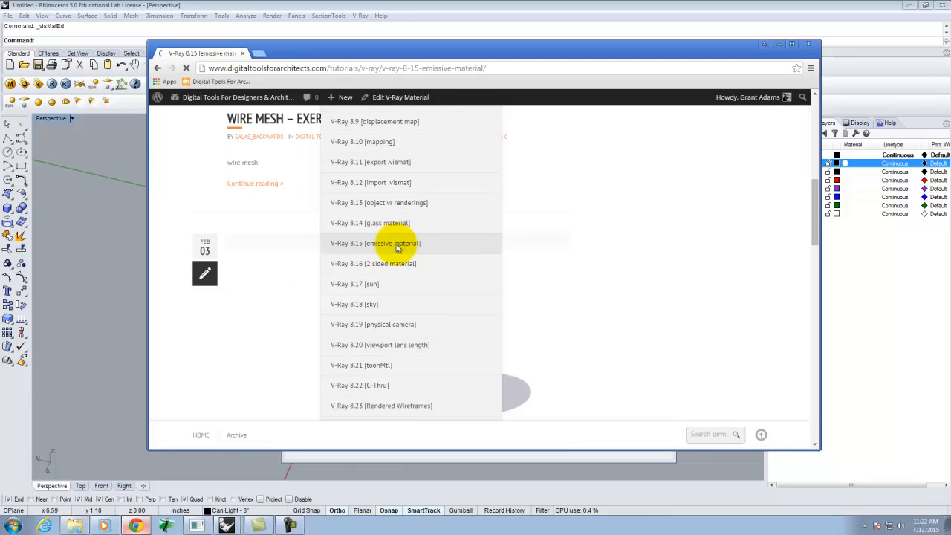
scroll(581, 265, down, 3)
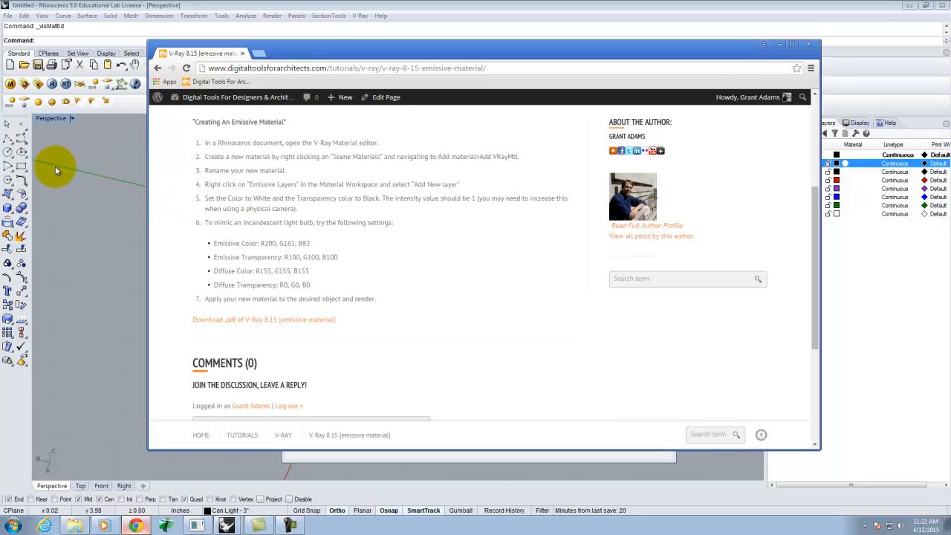
Step: Add an Emissive layer to the Bulb material in the V-Ray material editor
click(88, 136)
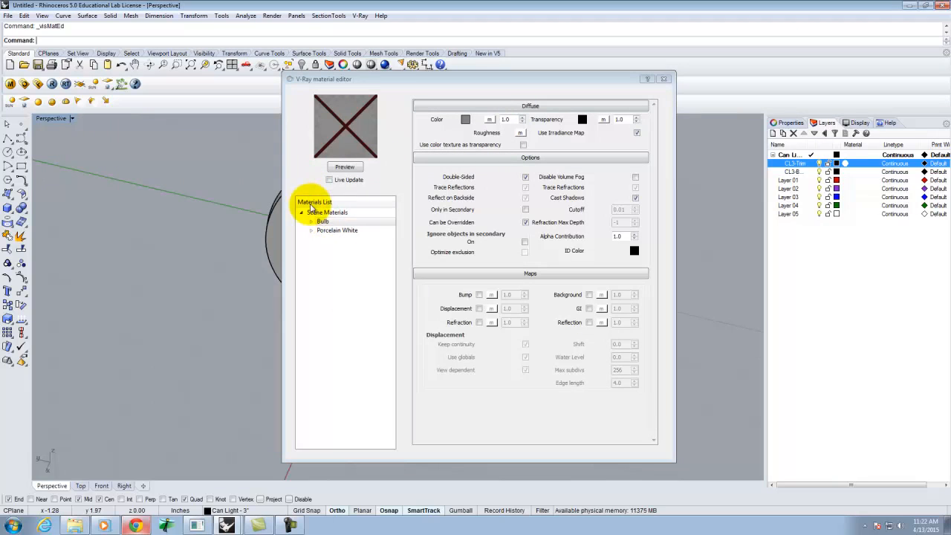
right_click(329, 224)
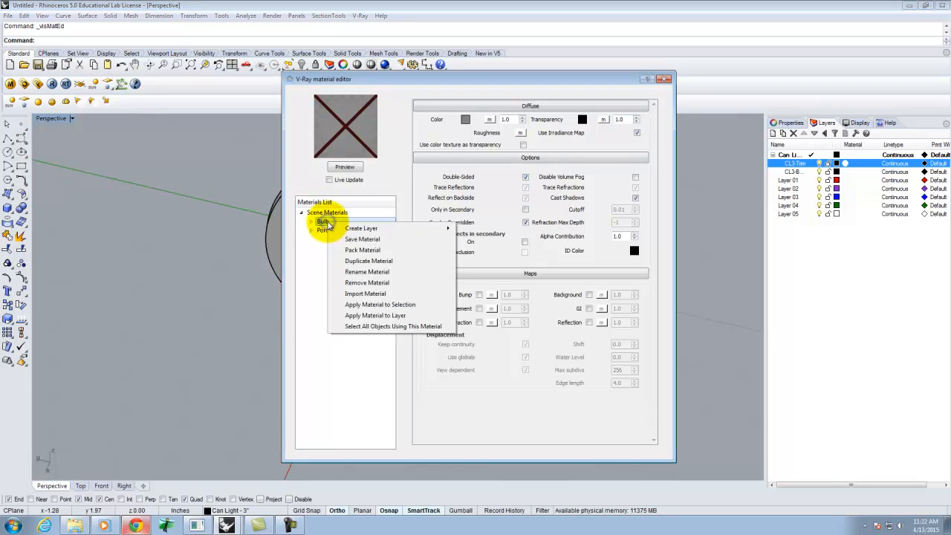
mouse_move(393, 231)
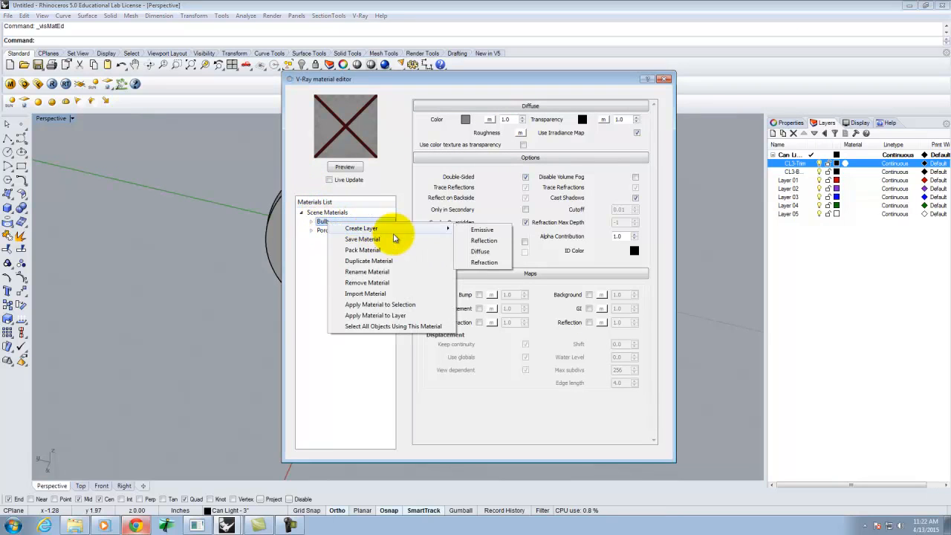
click(483, 230)
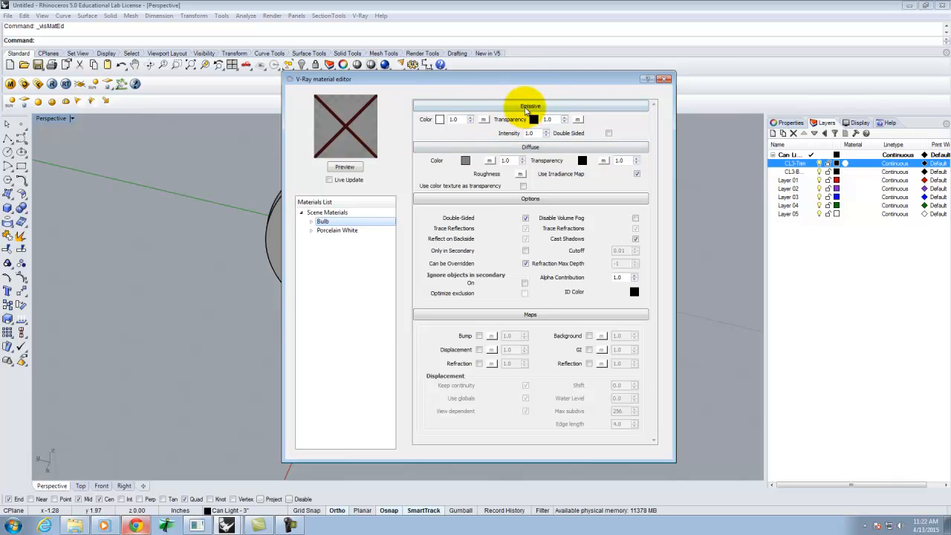
drag(516, 84, 542, 90)
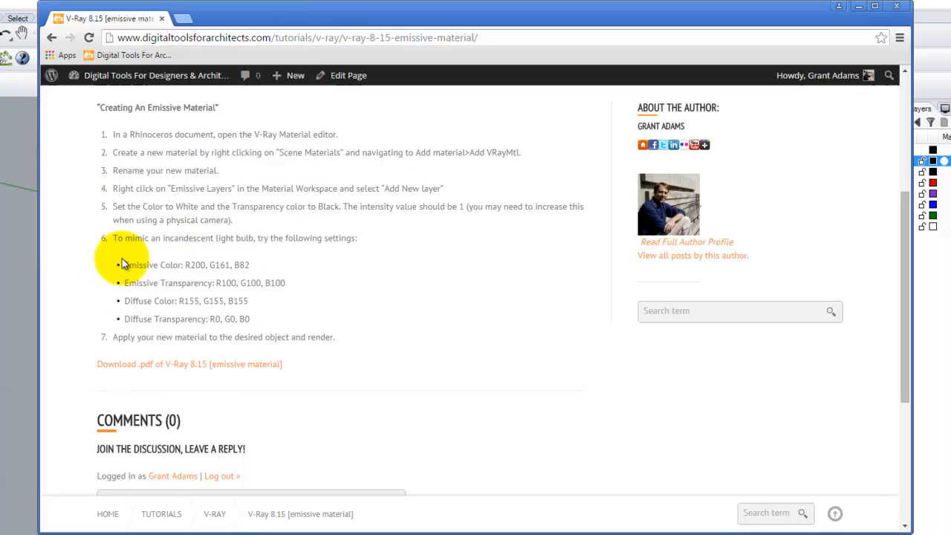
Step: Set the Bulb's emissive color to R200, G161, B82 following the tutorial's incandescent bulb settings
drag(121, 258, 299, 338)
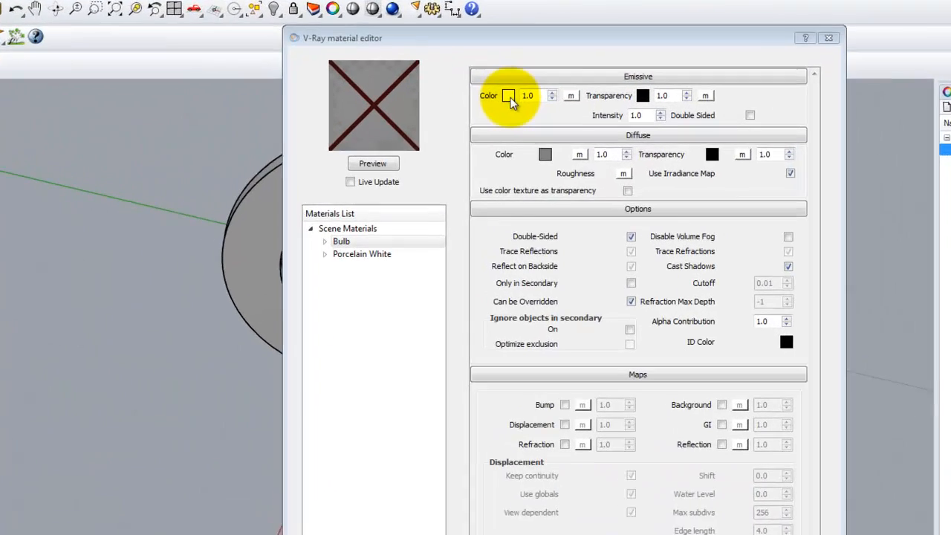
click(466, 126)
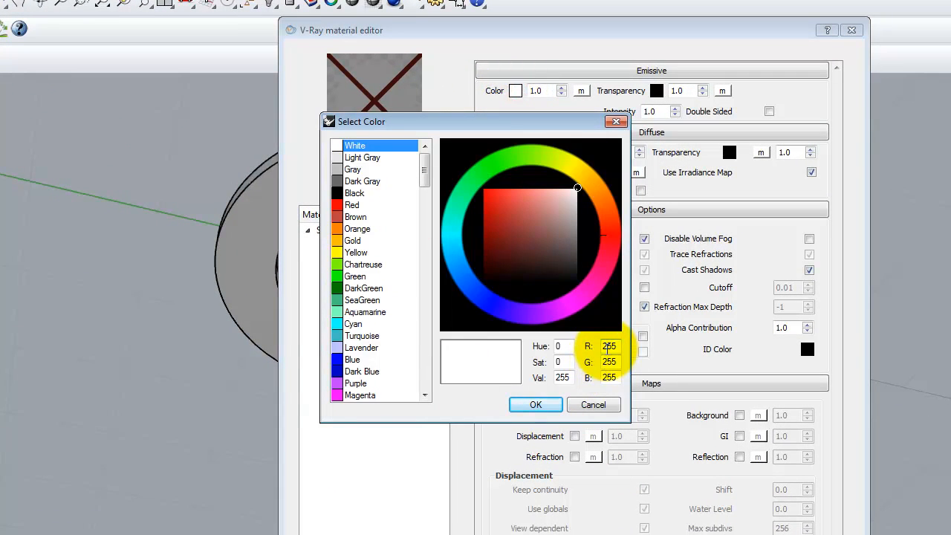
text(200)
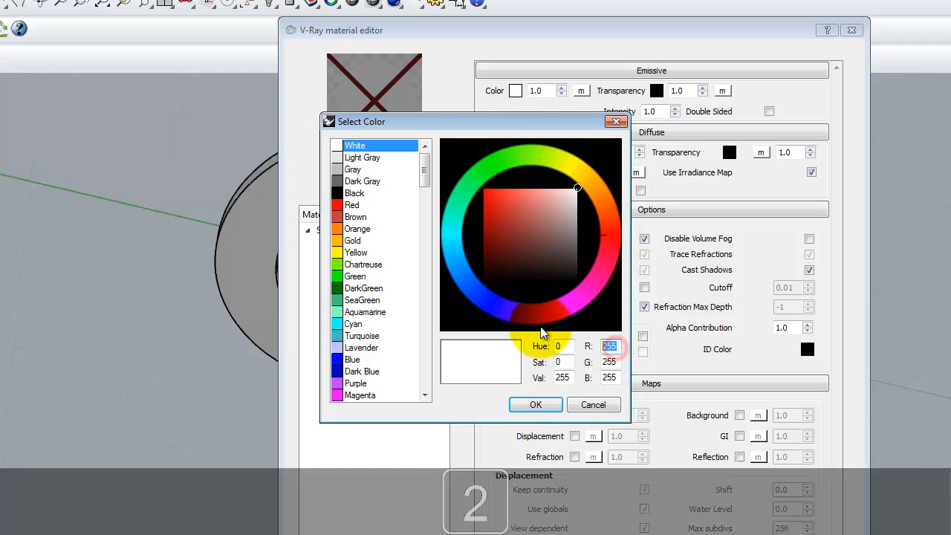
double_click(609, 361)
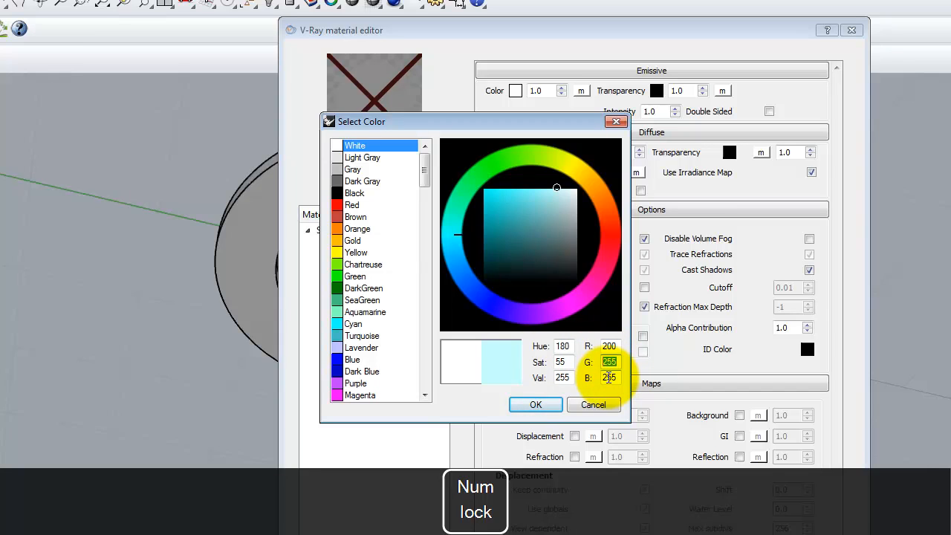
text(161)
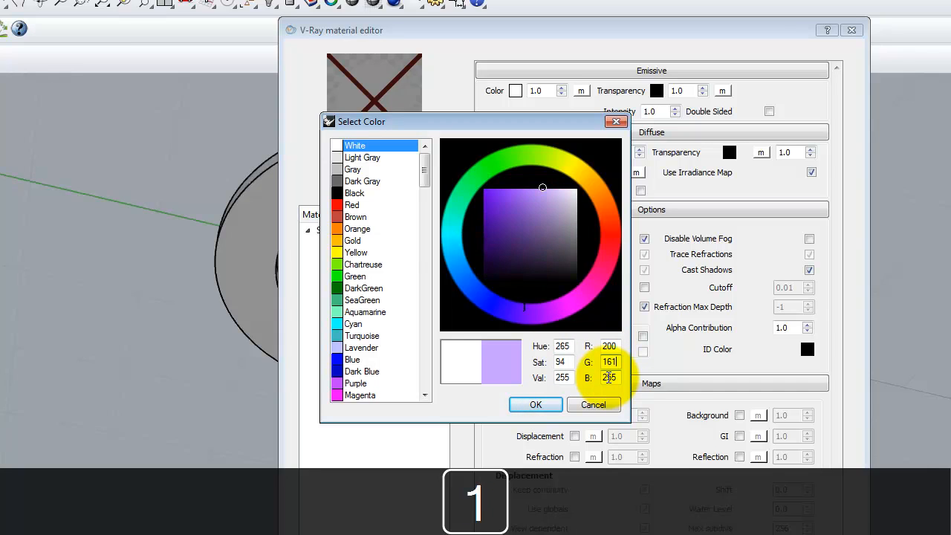
double_click(609, 378)
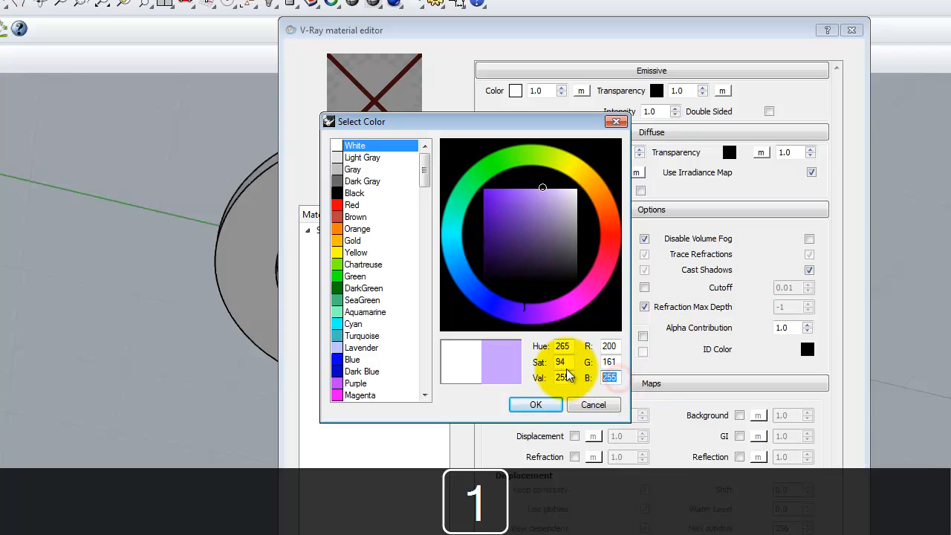
text(82)
key(Tab)
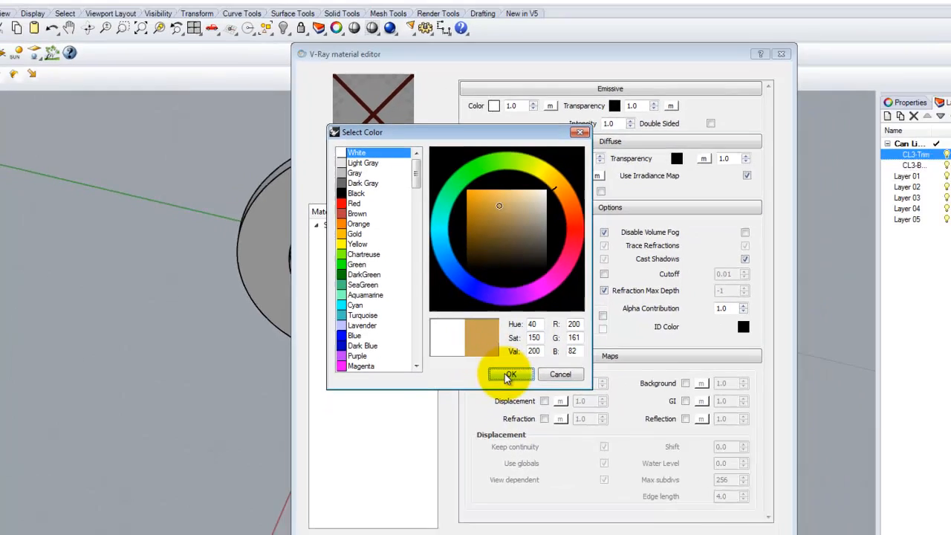
click(532, 404)
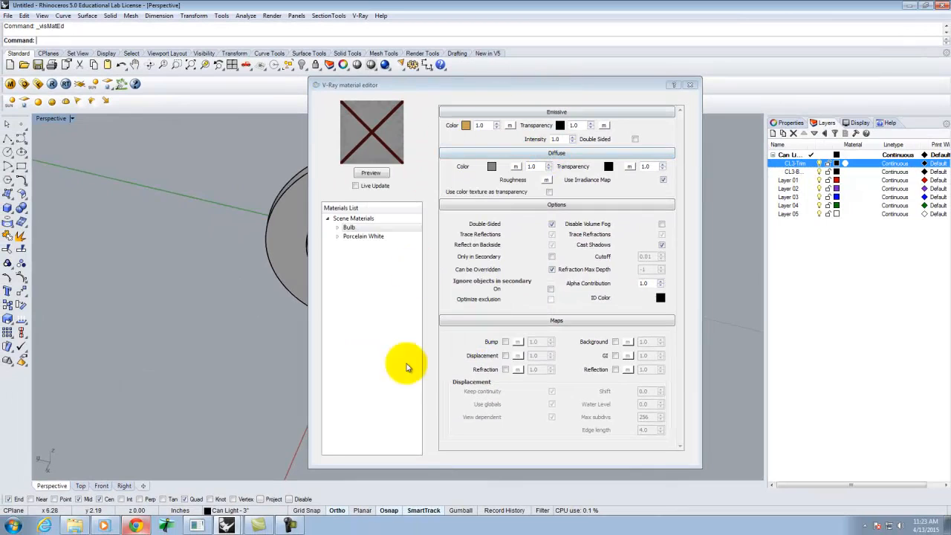
Step: Set the emissive transparency color to R100, G100, B100
click(136, 526)
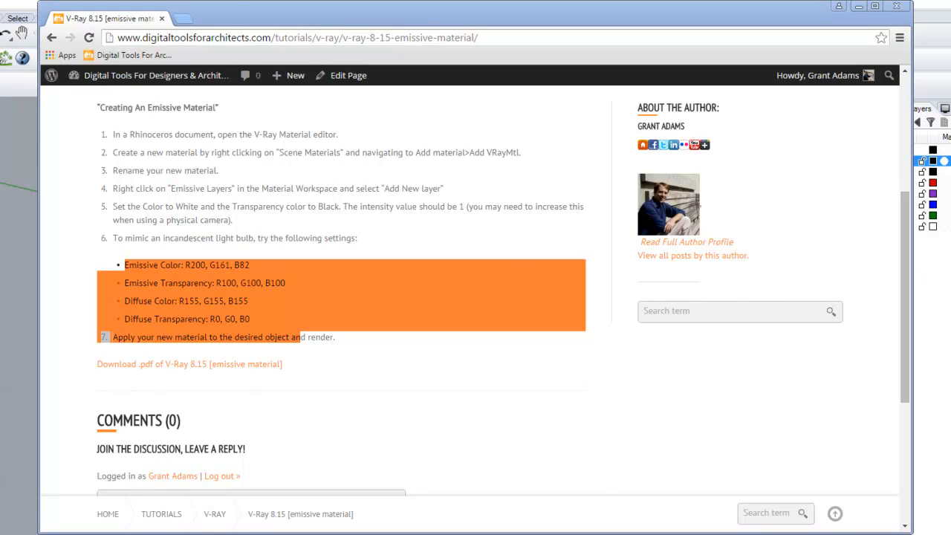
key(alt+Tab)
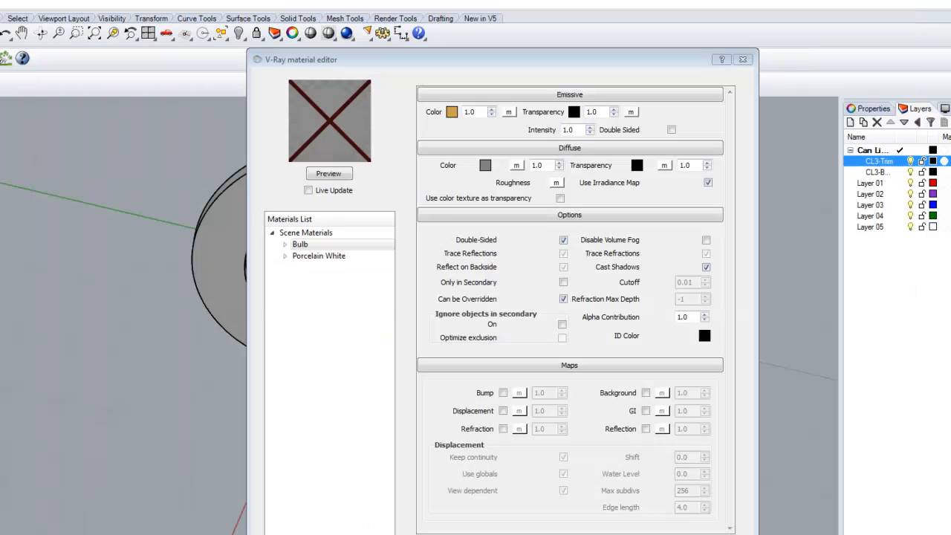
click(574, 111)
click(530, 332)
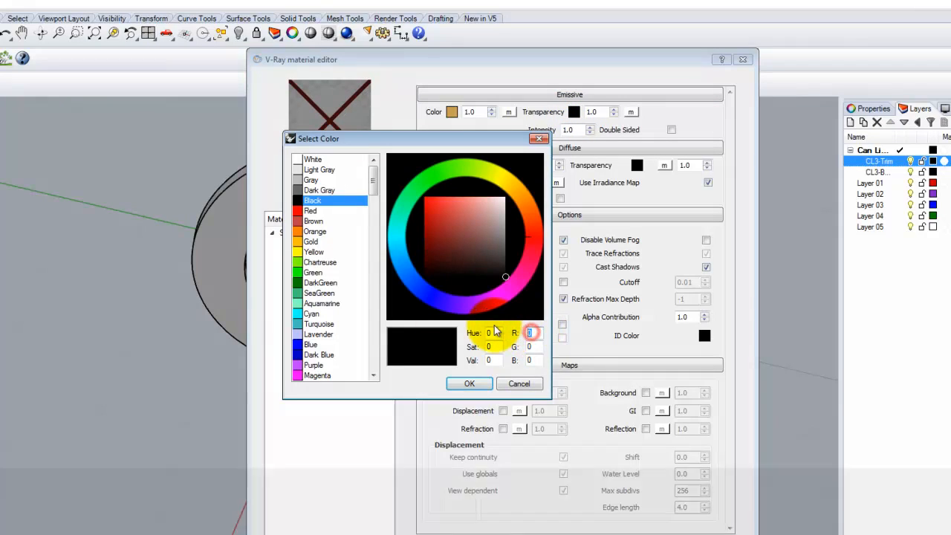
text(100)
key(Tab)
text(100)
key(Tab)
text(100)
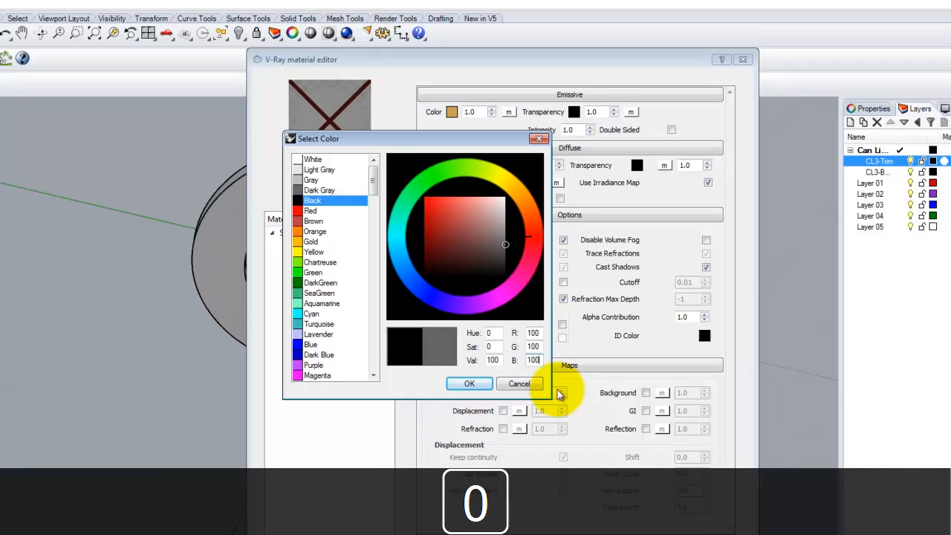
click(466, 383)
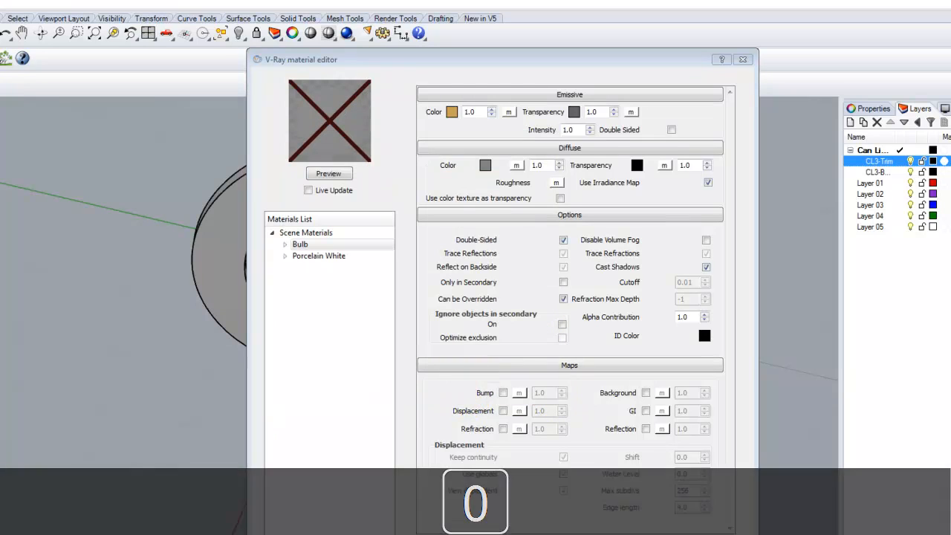
Step: Set the Bulb's diffuse color to R155, G155, B155
click(44, 531)
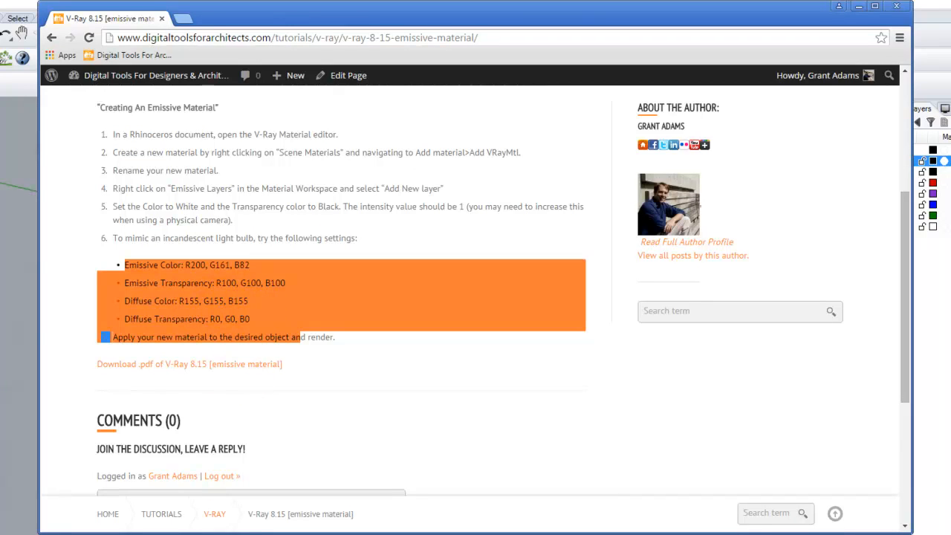
click(170, 532)
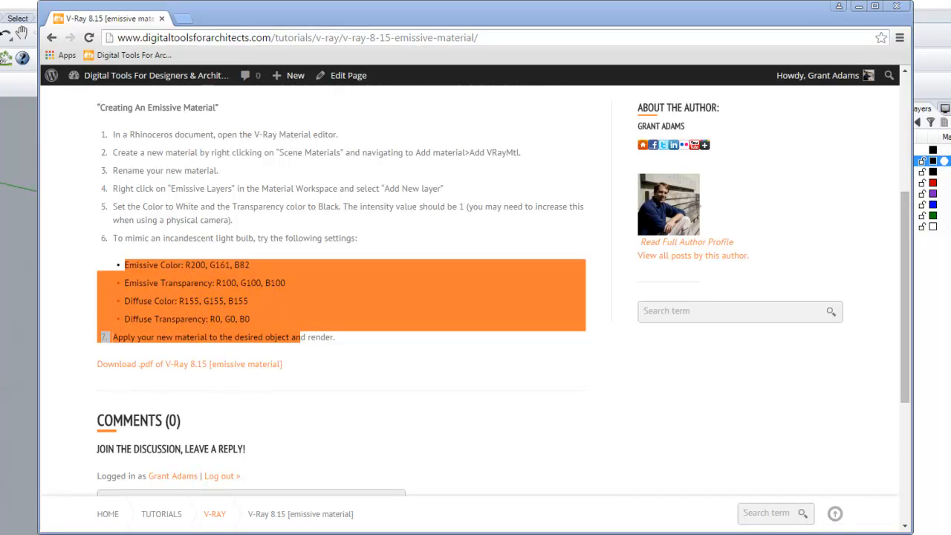
click(178, 533)
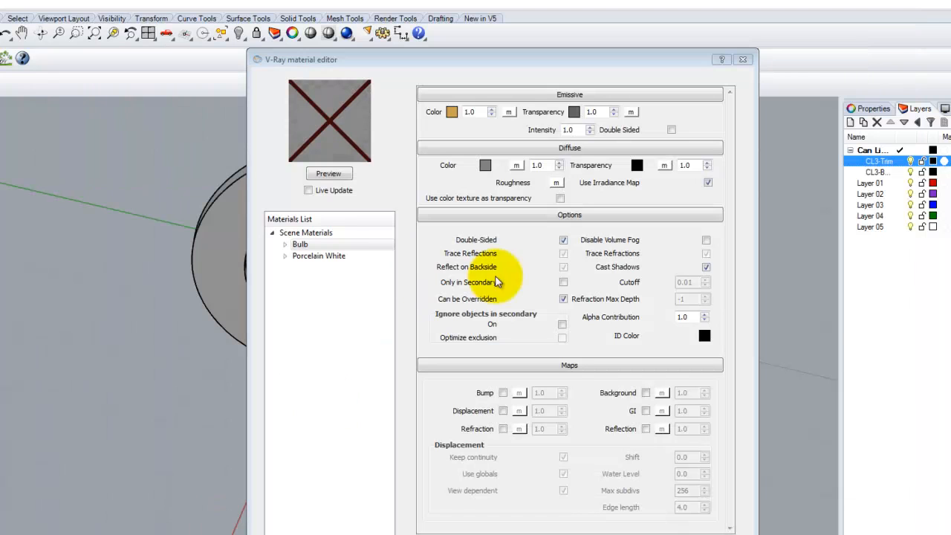
click(483, 167)
double_click(534, 333)
text(105)
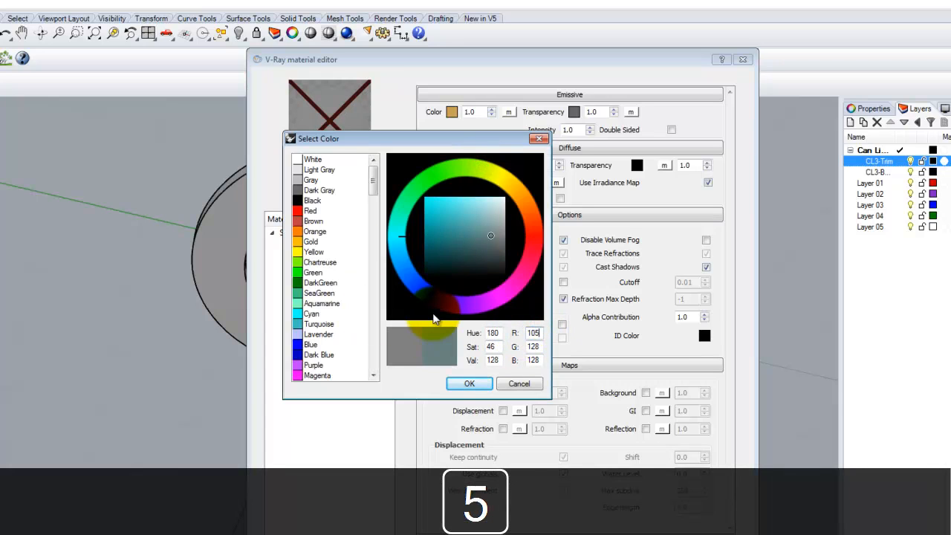
key(BackSpace)
key(BackSpace)
text(55)
key(Caps_Lock)
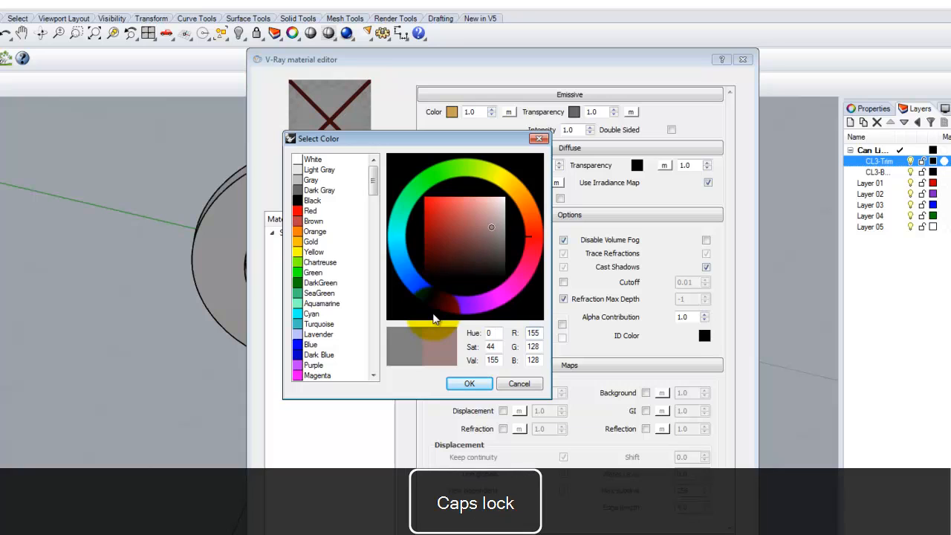
double_click(533, 346)
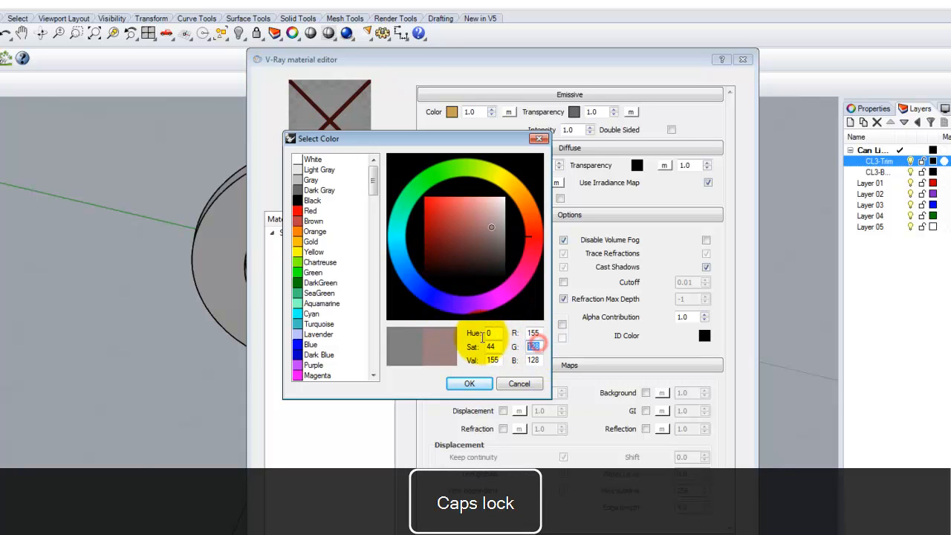
text(155)
key(Tab)
text(155)
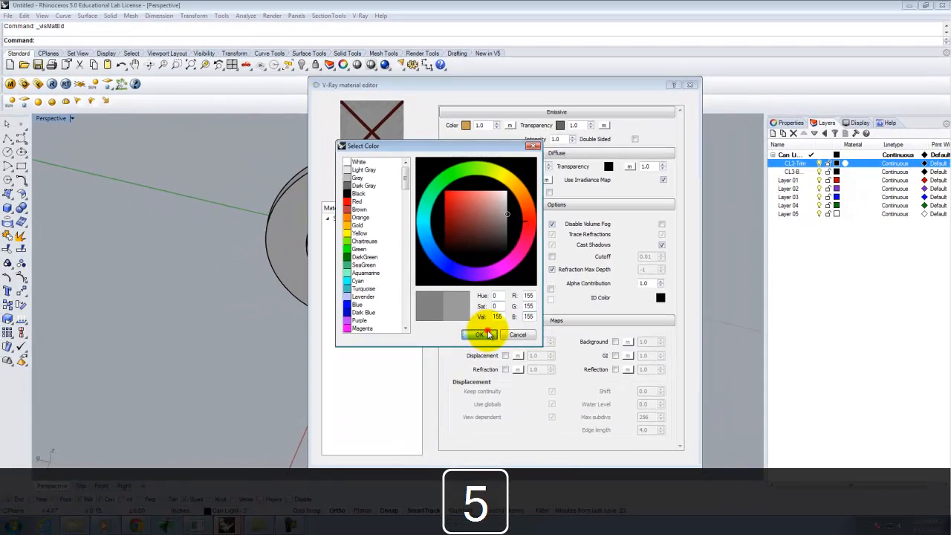
click(470, 379)
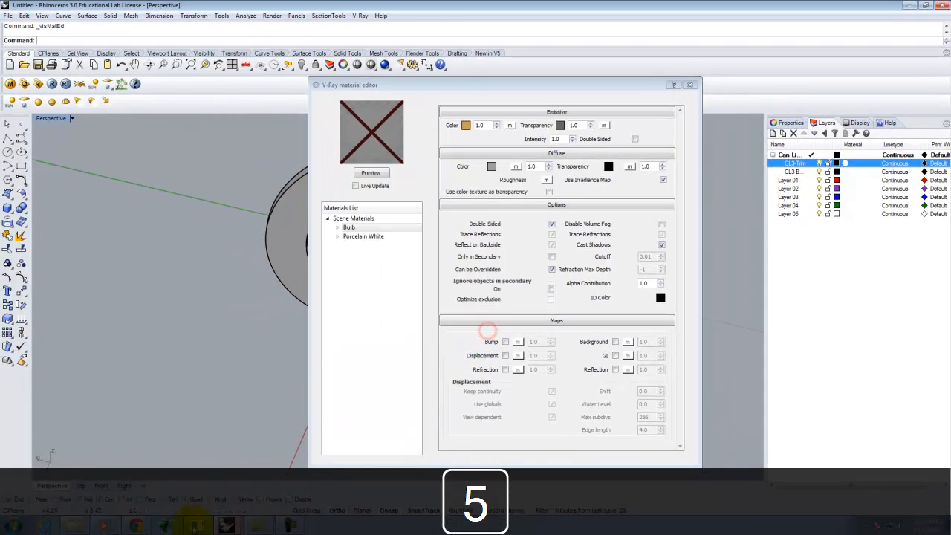
Step: Set the diffuse transparency color to R0, G0, B0
click(144, 525)
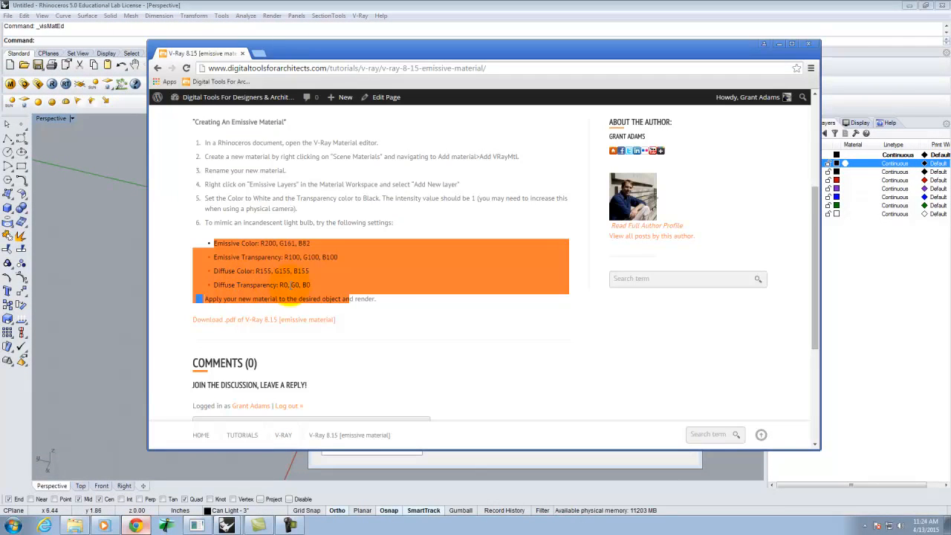
click(226, 526)
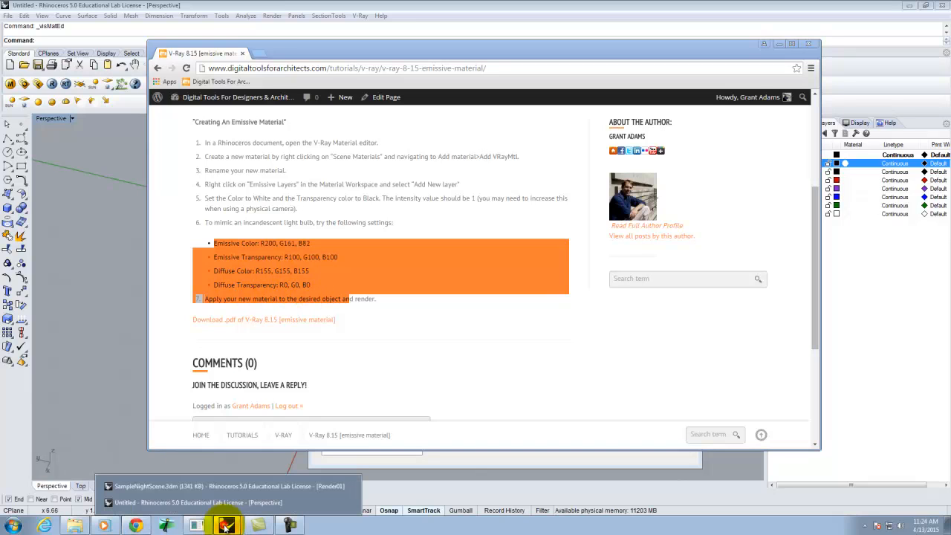
click(233, 502)
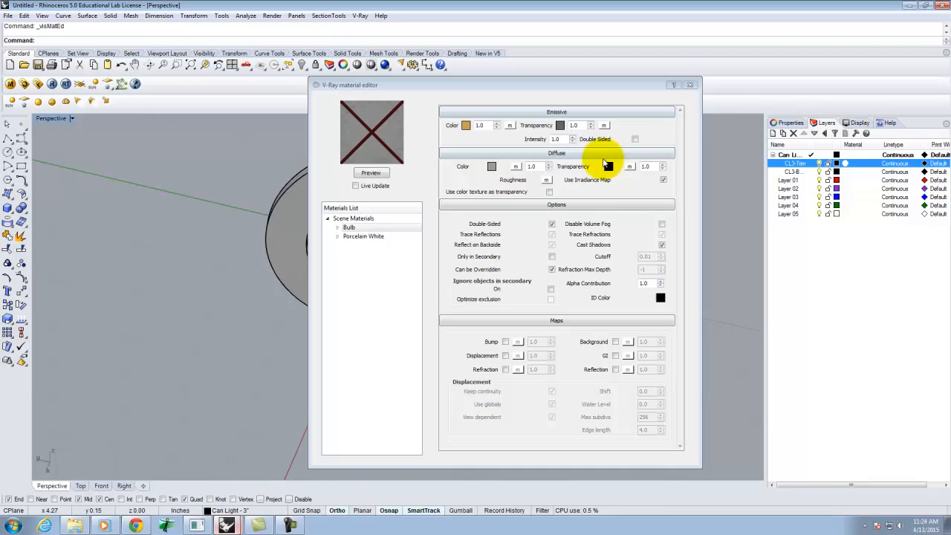
click(610, 167)
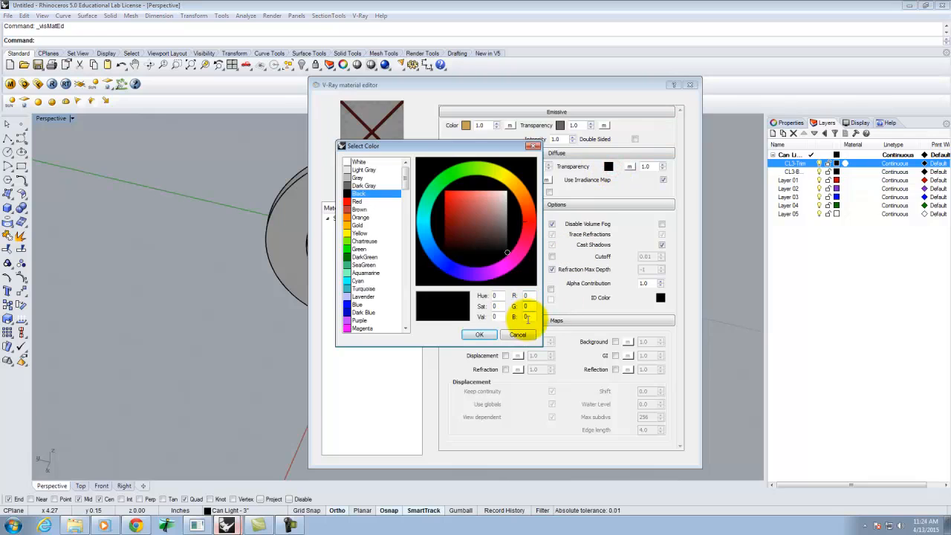
click(479, 336)
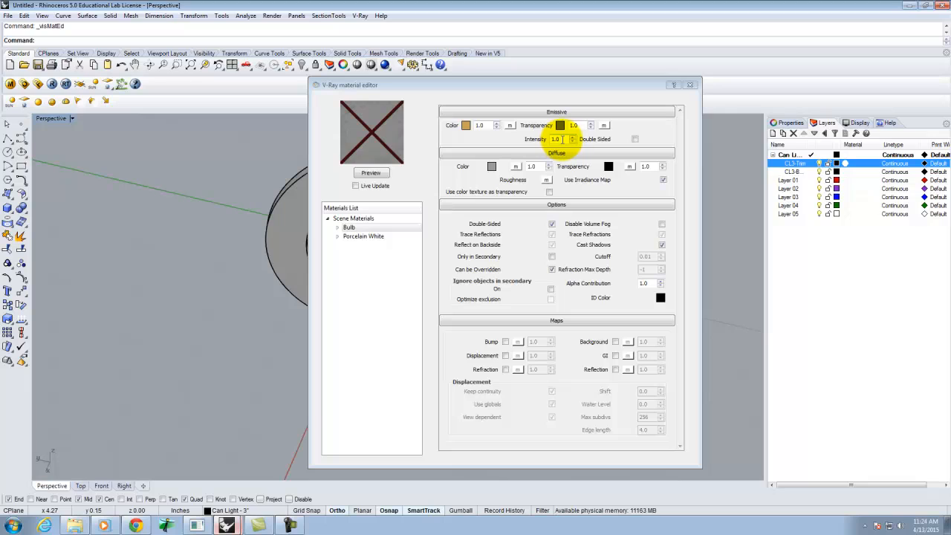
Step: Set the emissive intensity to 100 and refresh the Bulb material preview
click(371, 172)
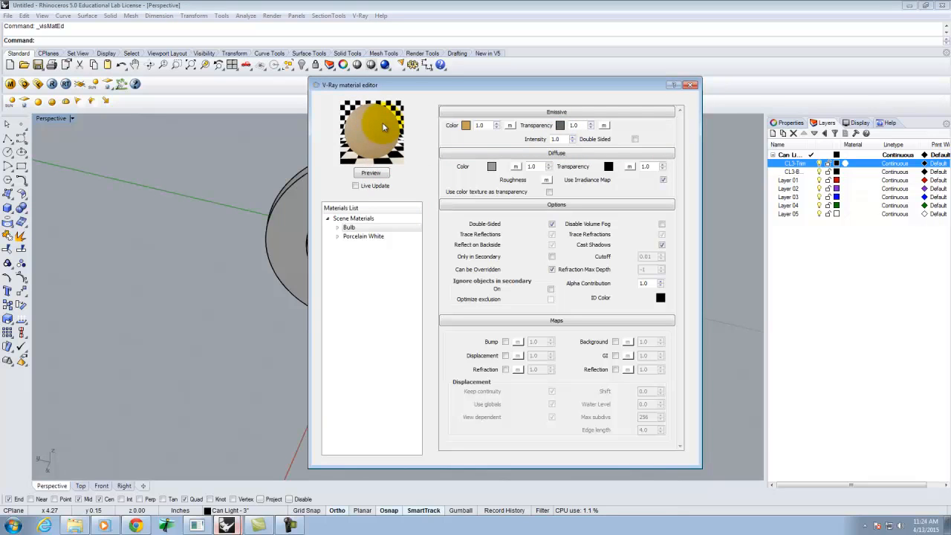
click(555, 139)
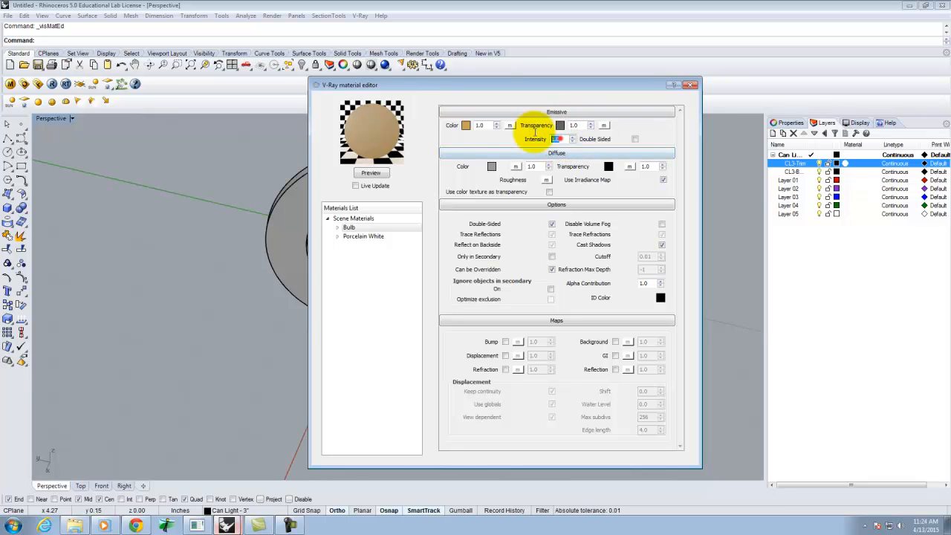
text(100)
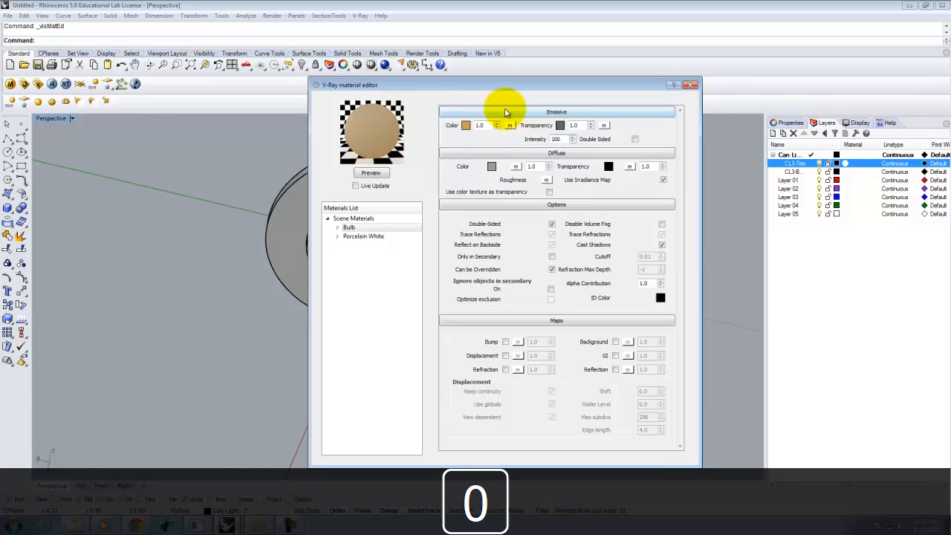
click(370, 175)
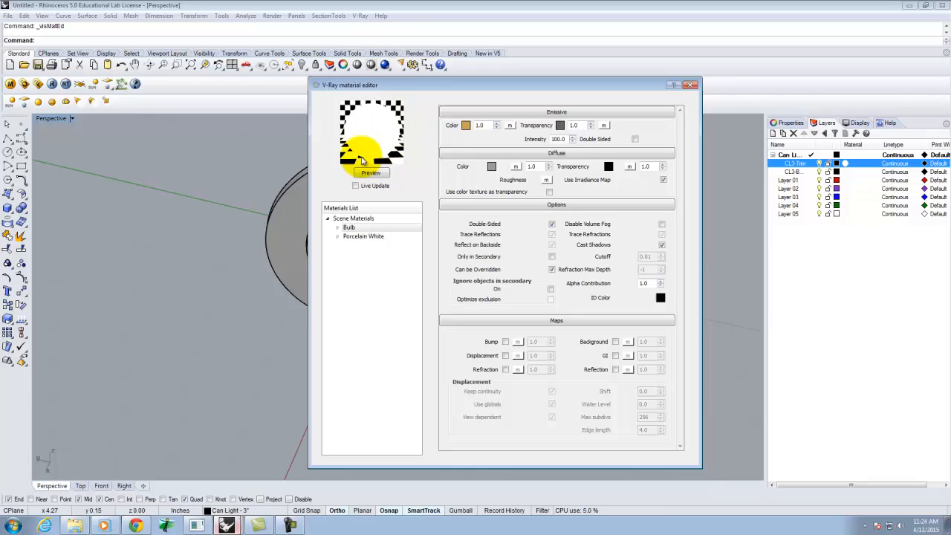
Step: Apply the Porcelain White material to the CL3-Trim layer
click(380, 171)
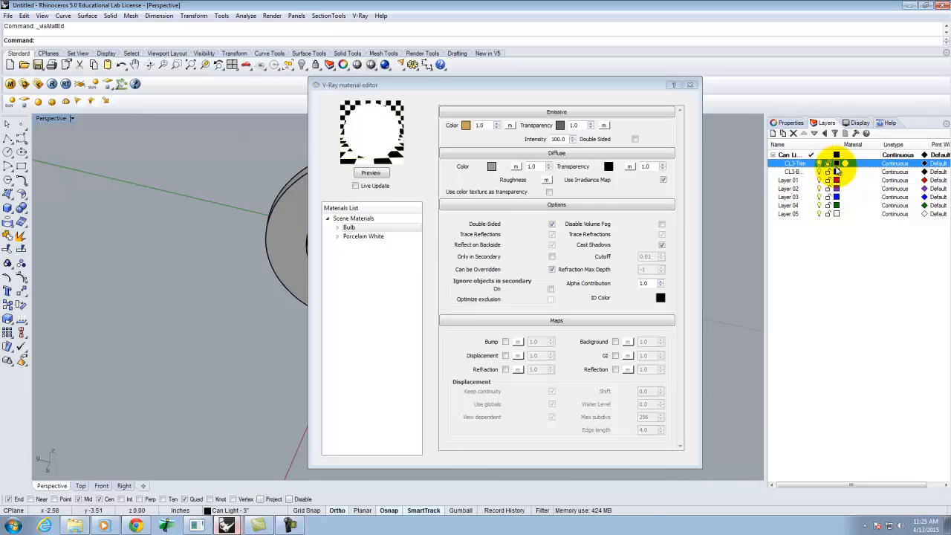
right_click(355, 236)
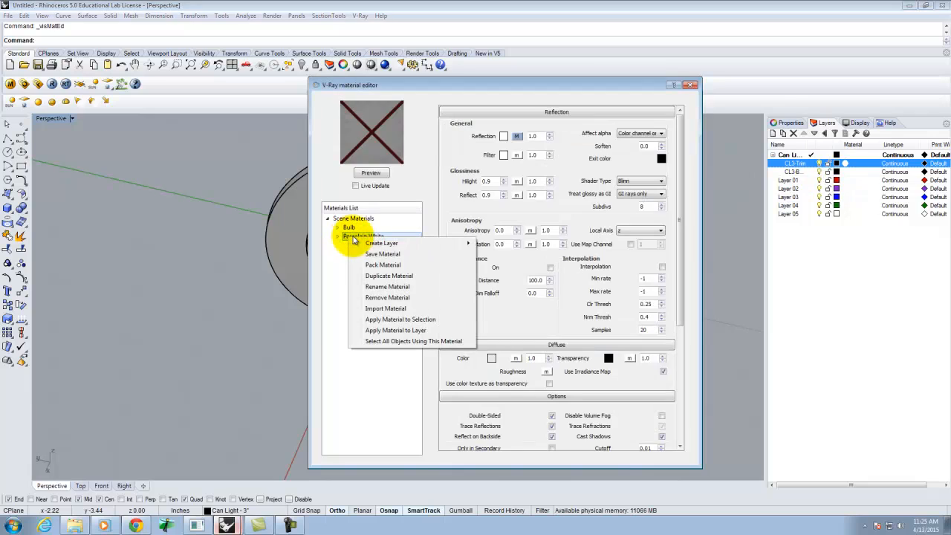
click(402, 332)
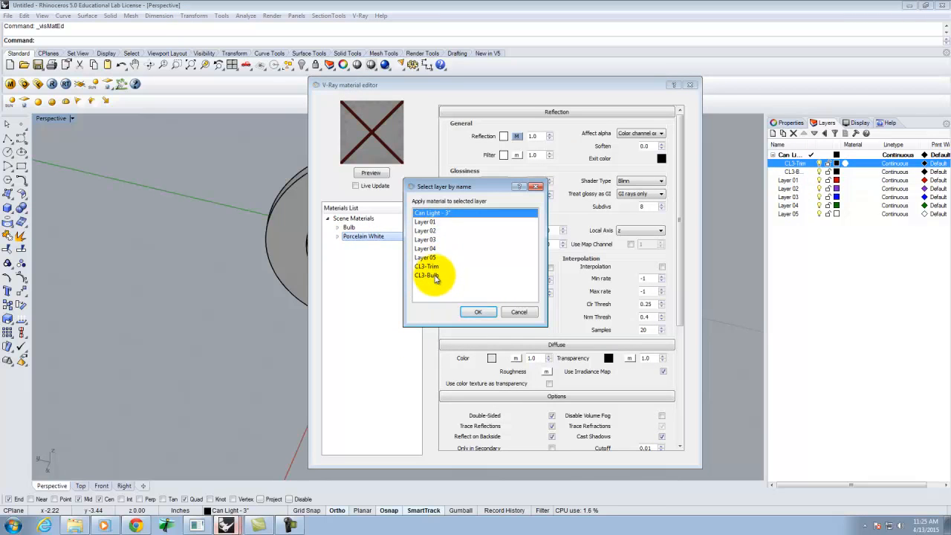
click(426, 266)
click(478, 312)
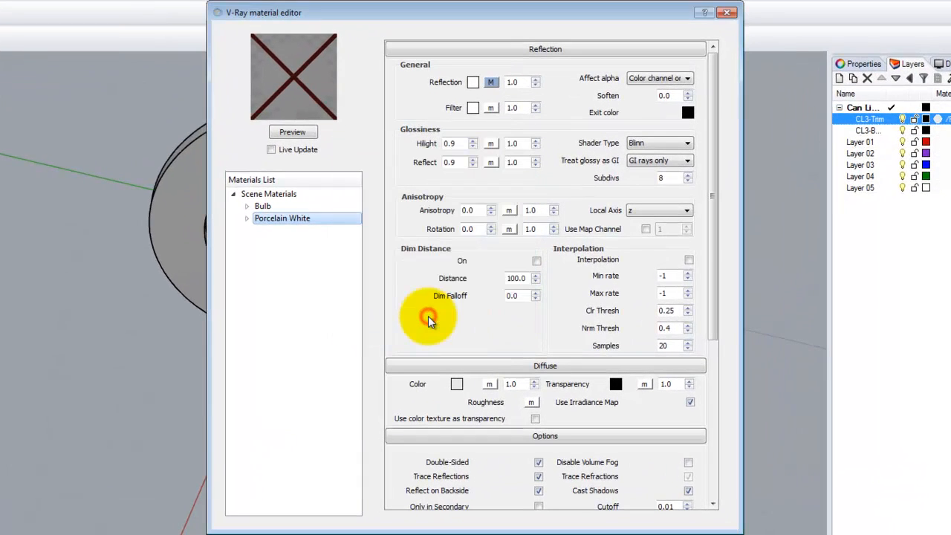
Step: Apply the Bulb material to the CL3-Trim layer
click(266, 207)
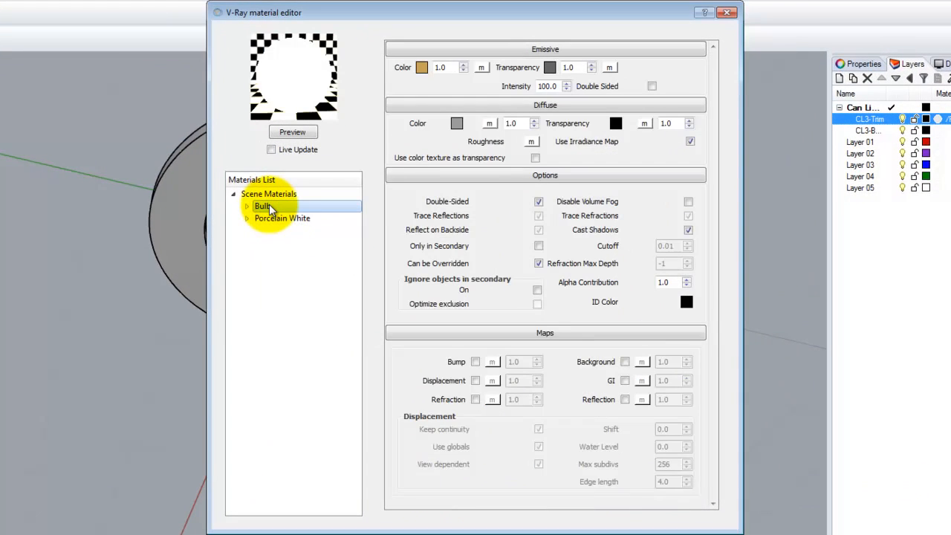
right_click(269, 208)
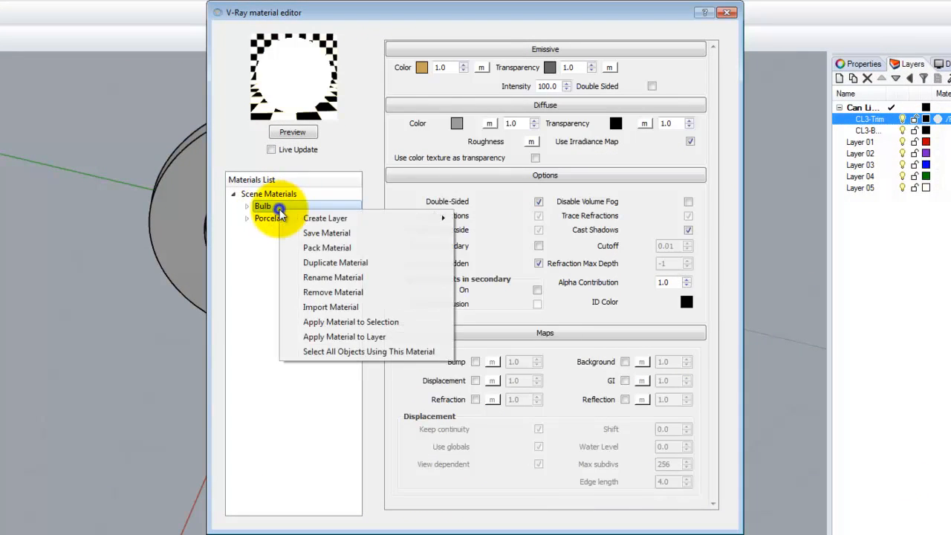
click(351, 336)
click(375, 260)
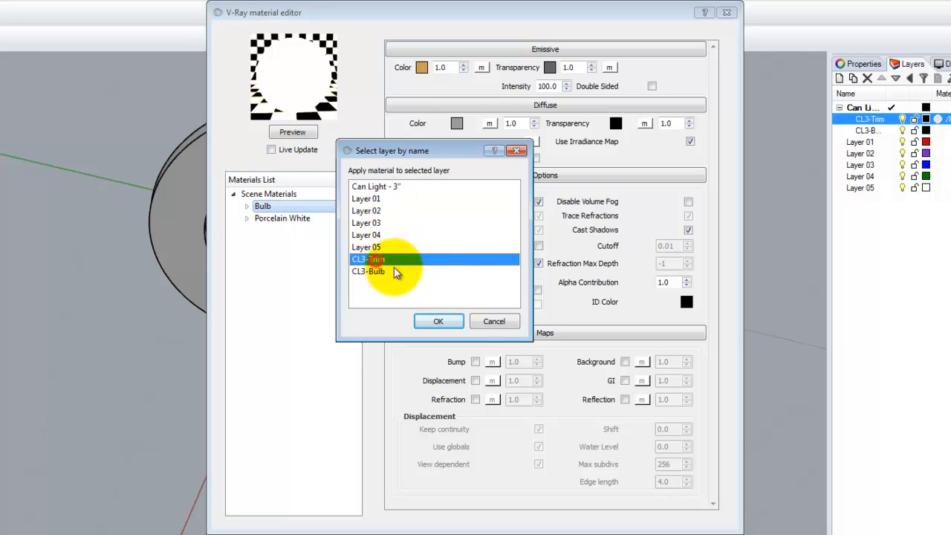
click(443, 322)
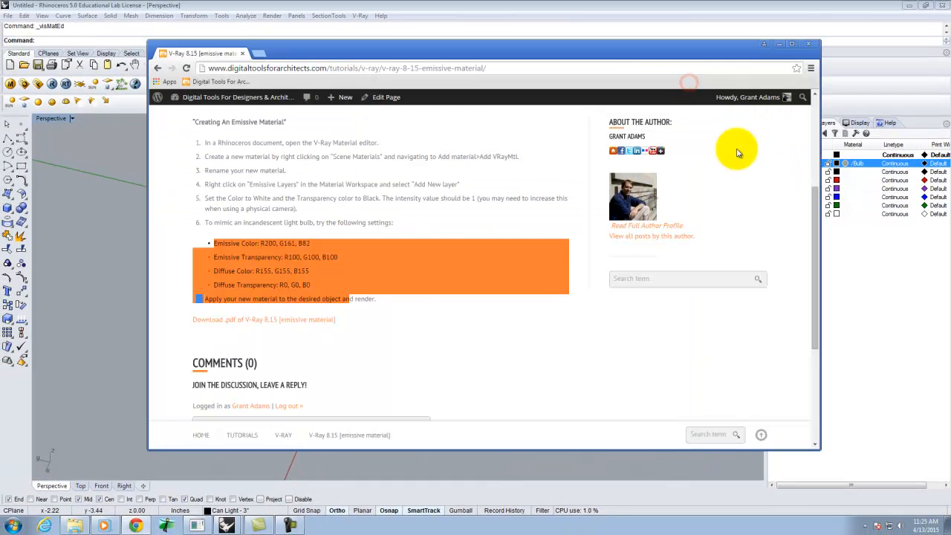
Step: Close the material editor and delete the unused layers Layer 01 through Layer 05
click(781, 45)
click(860, 264)
click(789, 180)
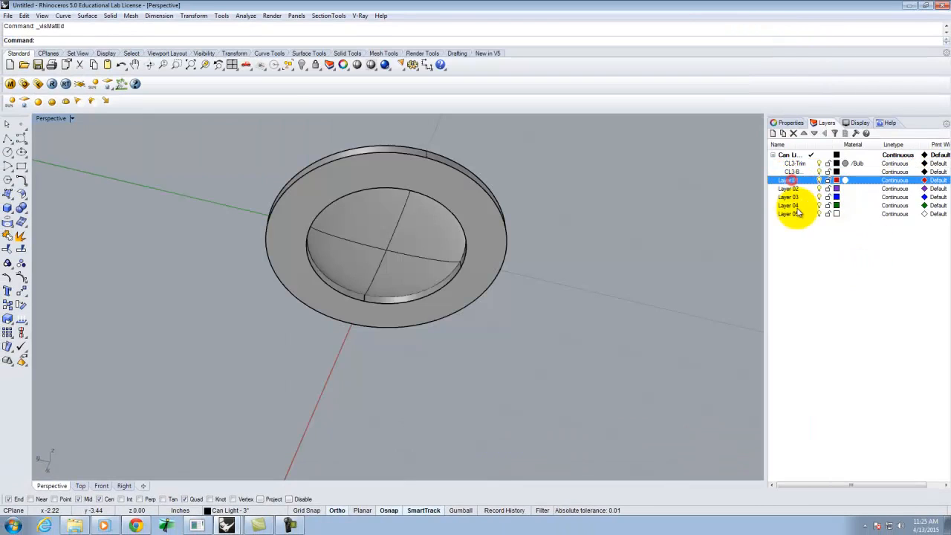
shift+click(788, 214)
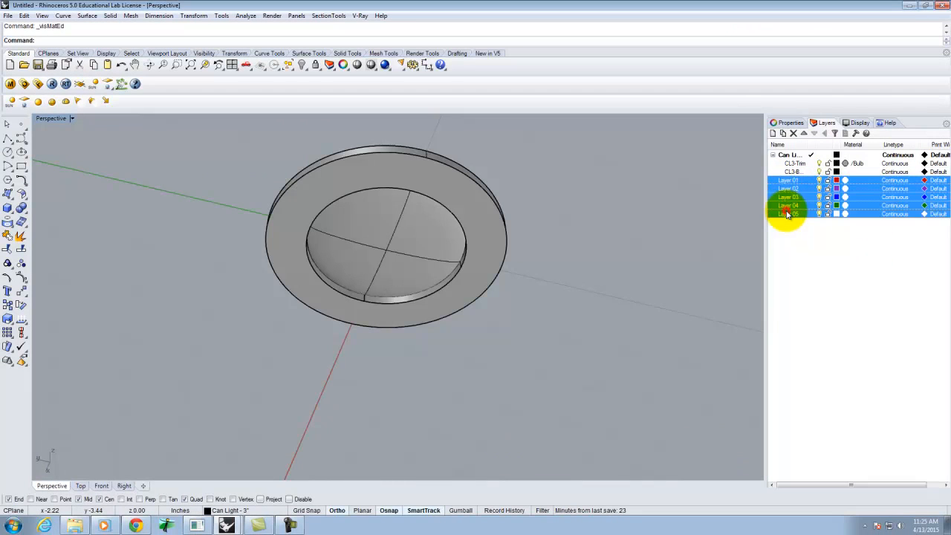
click(793, 133)
click(805, 246)
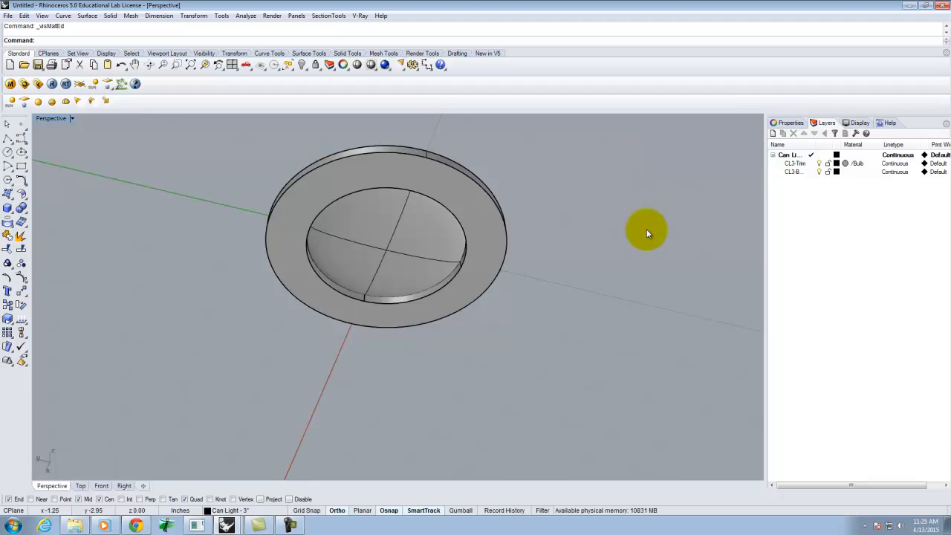
Step: Assign the V-Ray Porcelain White material to the CL3-Trim layer through its layer material setting
click(845, 162)
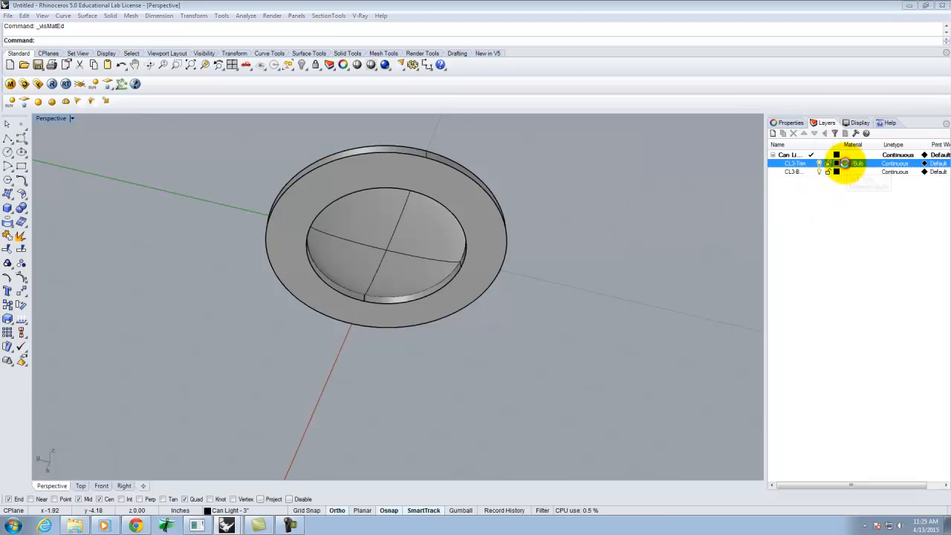
click(844, 163)
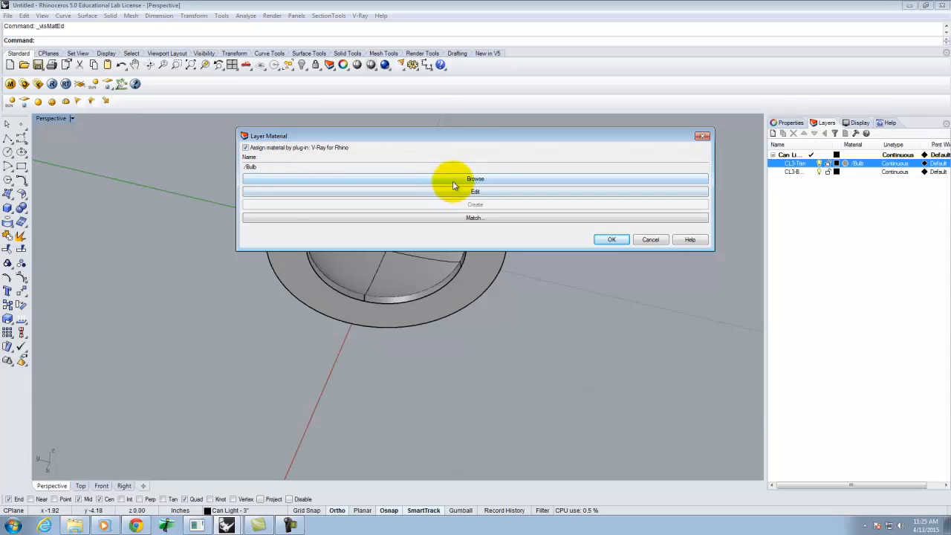
click(335, 185)
click(461, 252)
click(464, 266)
click(461, 270)
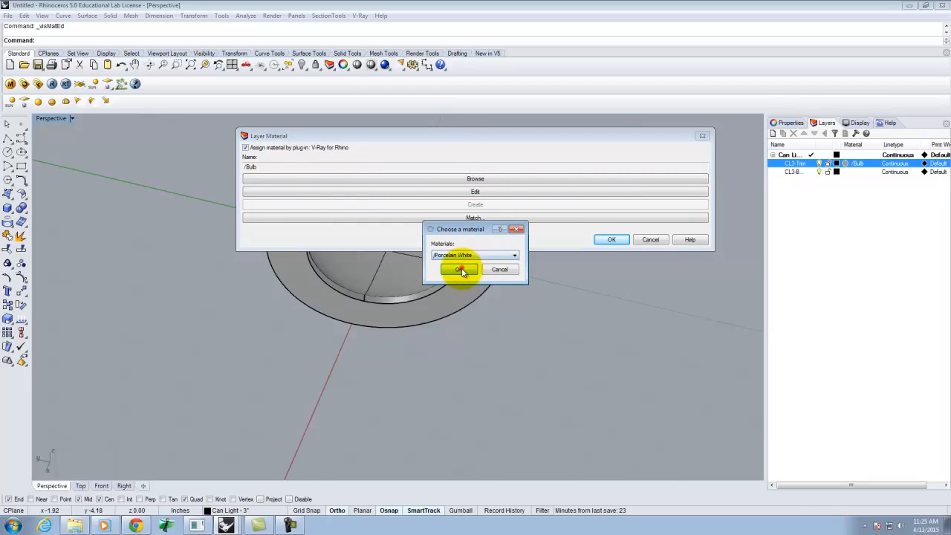
click(611, 239)
Step: Enable V-Ray material assignment for the CL3-Bulb layer and assign it the Bulb material
click(844, 172)
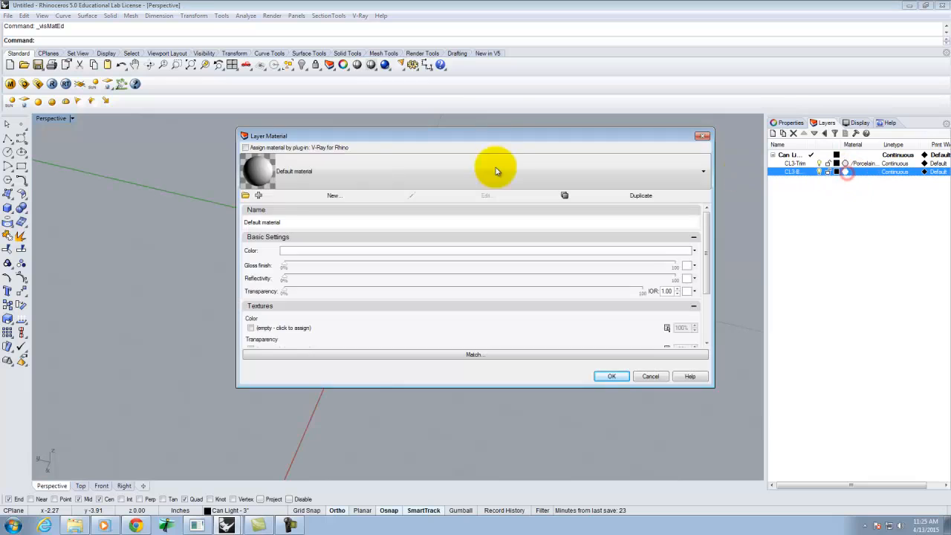
click(320, 170)
click(256, 146)
click(330, 175)
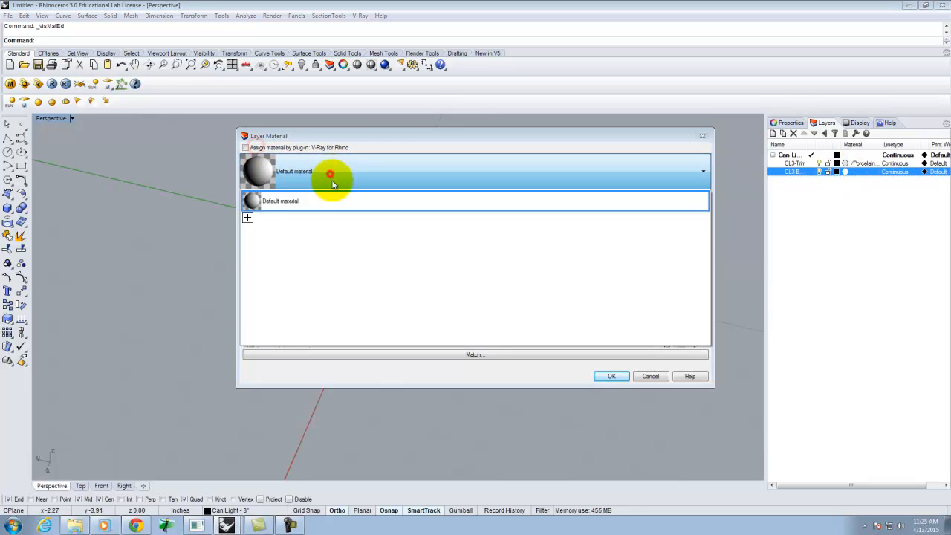
click(314, 172)
click(245, 147)
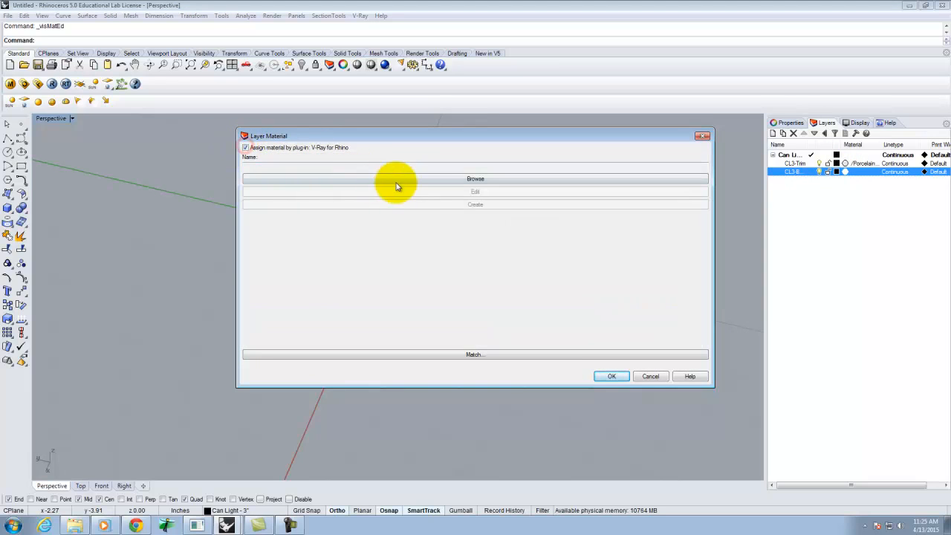
click(396, 181)
click(451, 254)
click(455, 270)
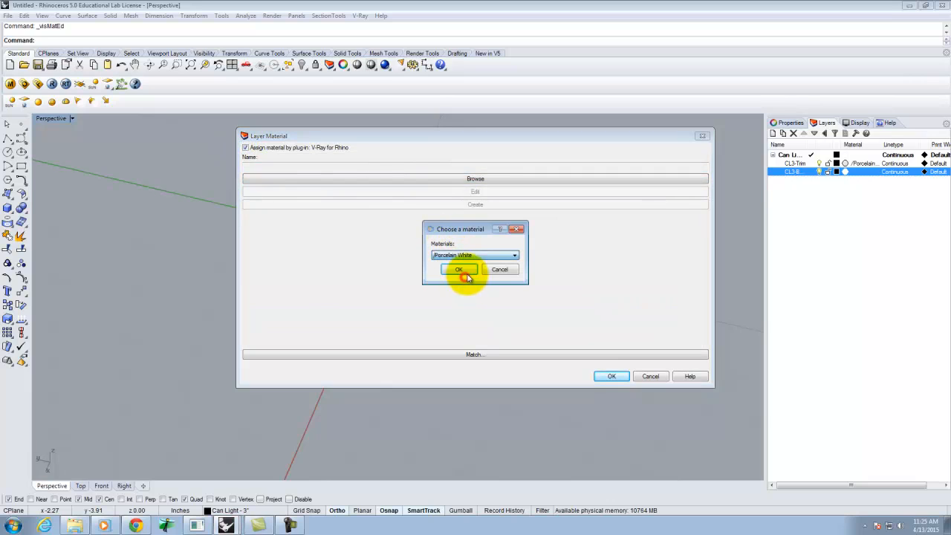
click(456, 255)
click(458, 270)
click(464, 268)
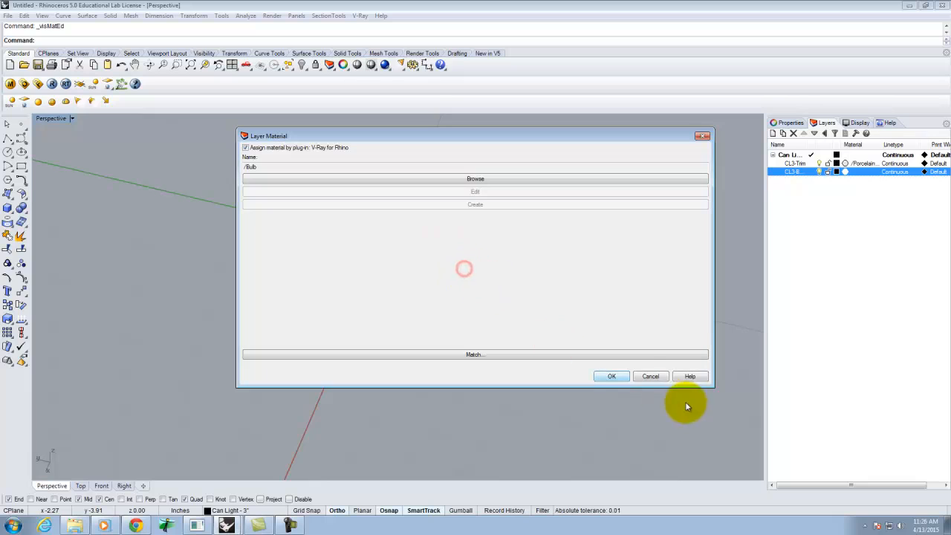
click(614, 376)
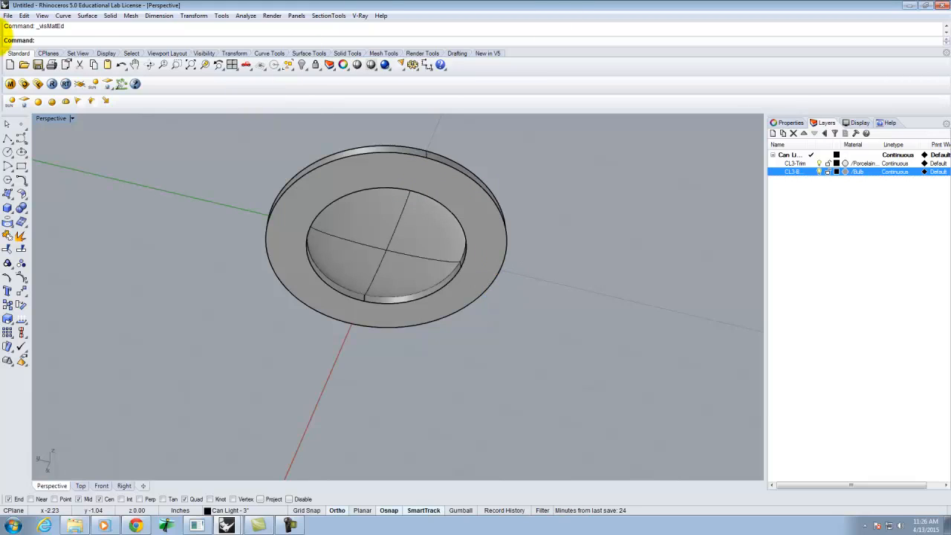
Step: Start saving the model, create a new folder named eX122 in A136 Exercies, and open it
click(8, 16)
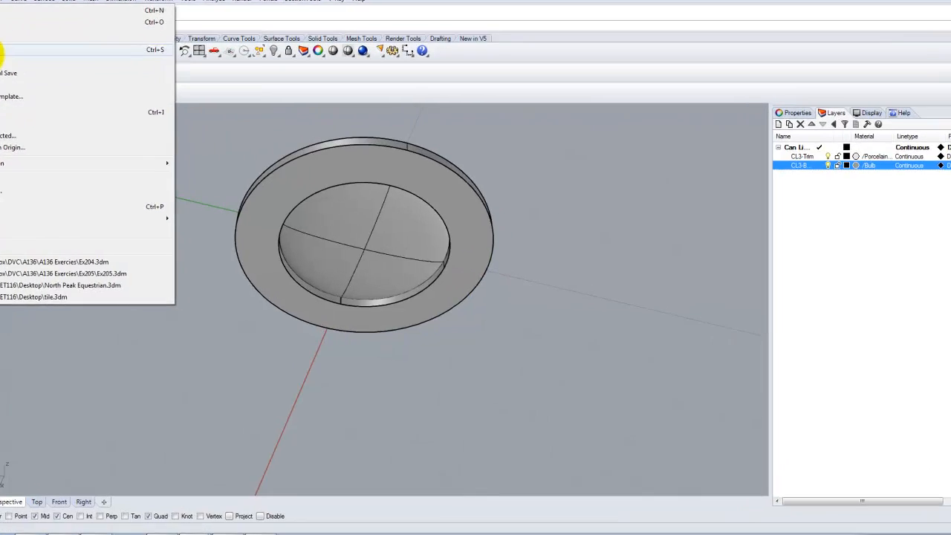
click(23, 63)
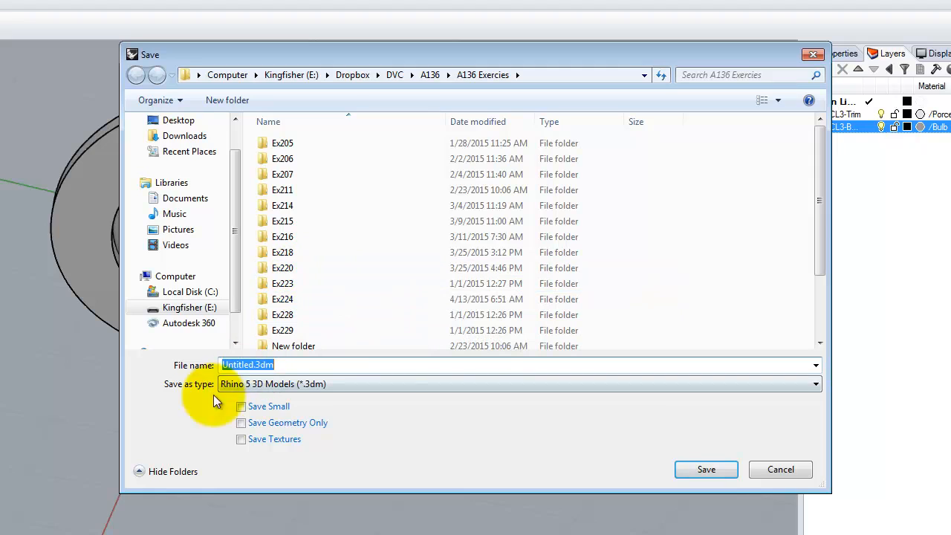
click(215, 99)
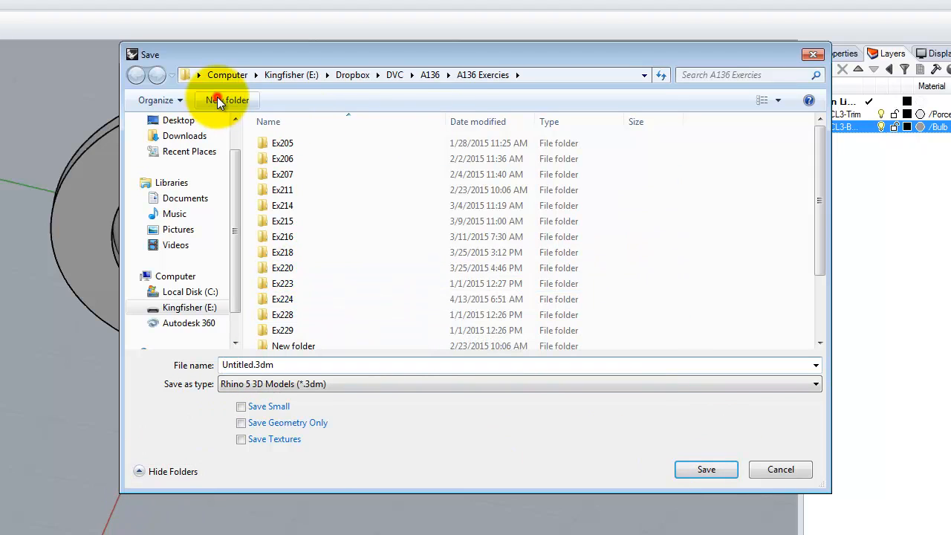
text(e)
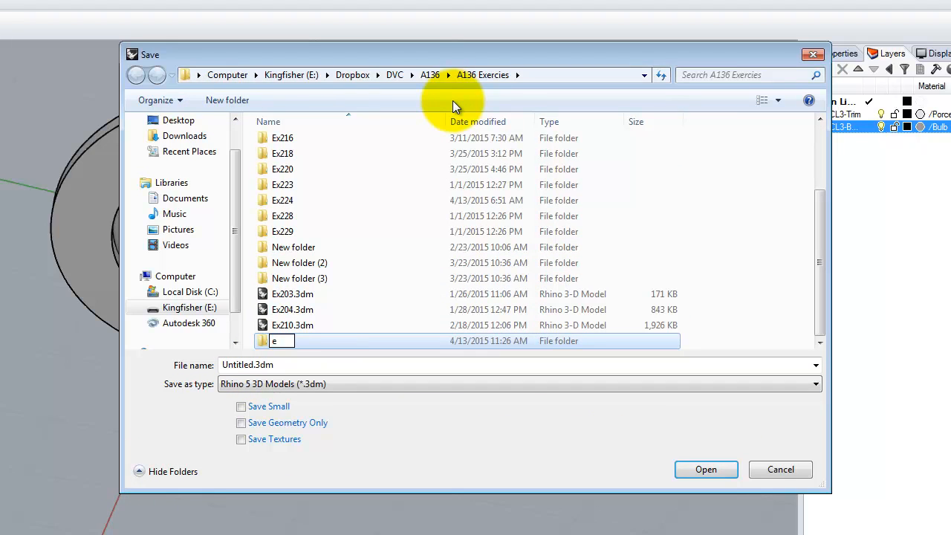
text(X1222)
key(BackSpace)
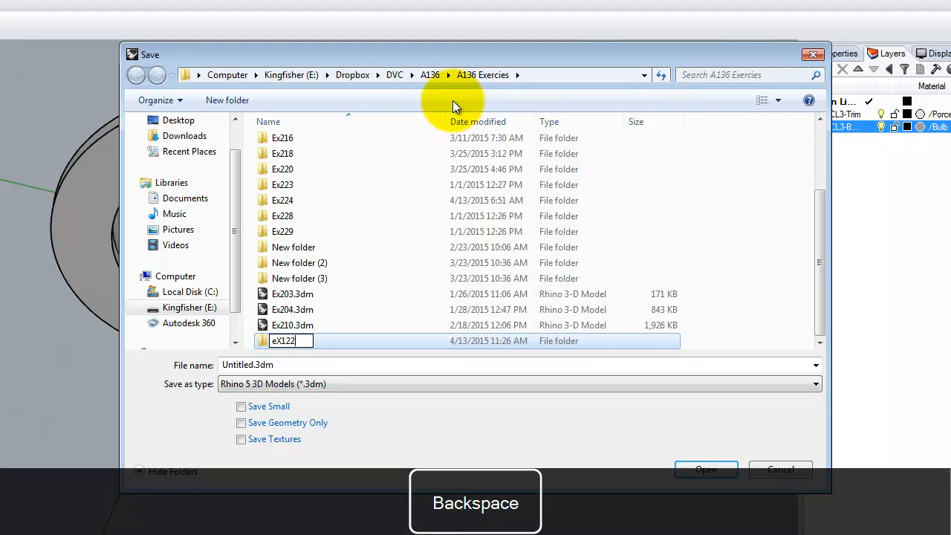
double_click(262, 341)
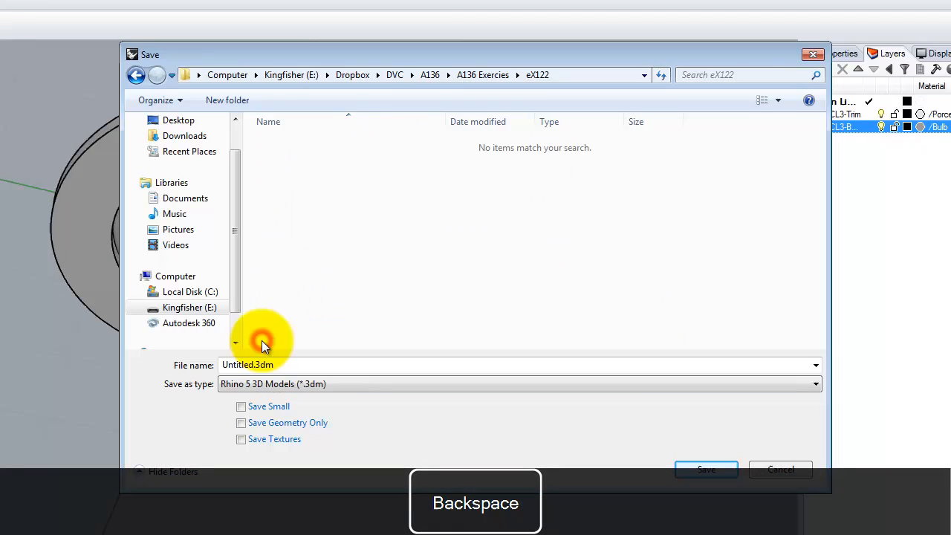
Step: Save the model in that folder as Can Light 3in.3dm
click(251, 365)
double_click(251, 365)
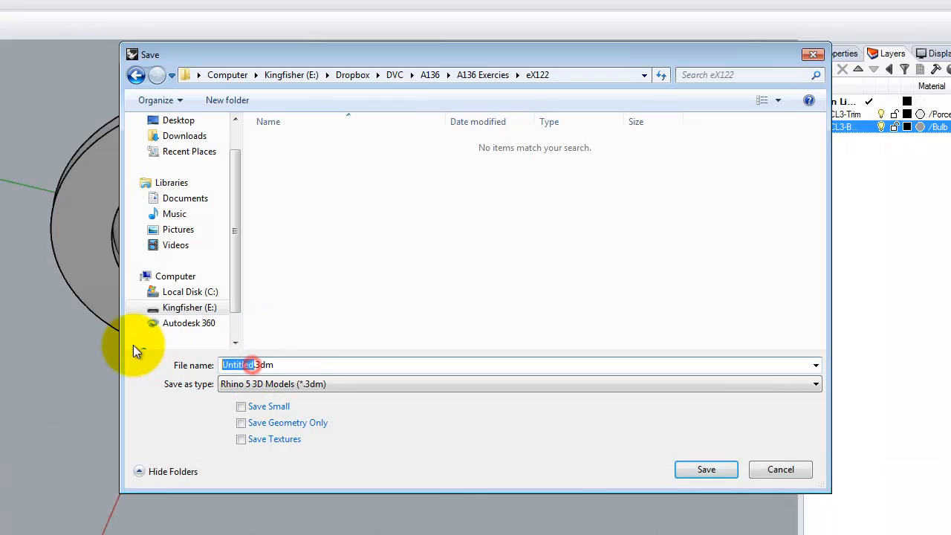
text(CAN-)
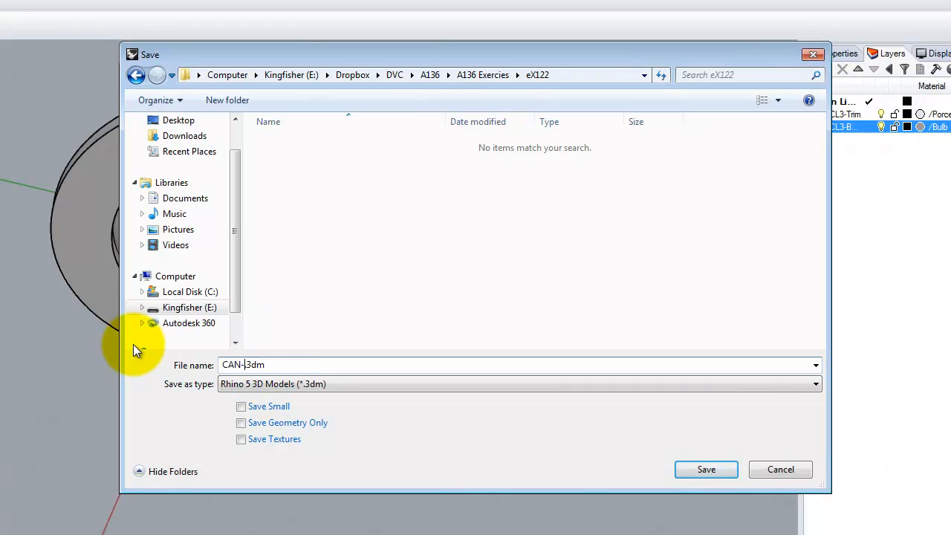
key(BackSpace)
key(BackSpace)
key(BackSpace)
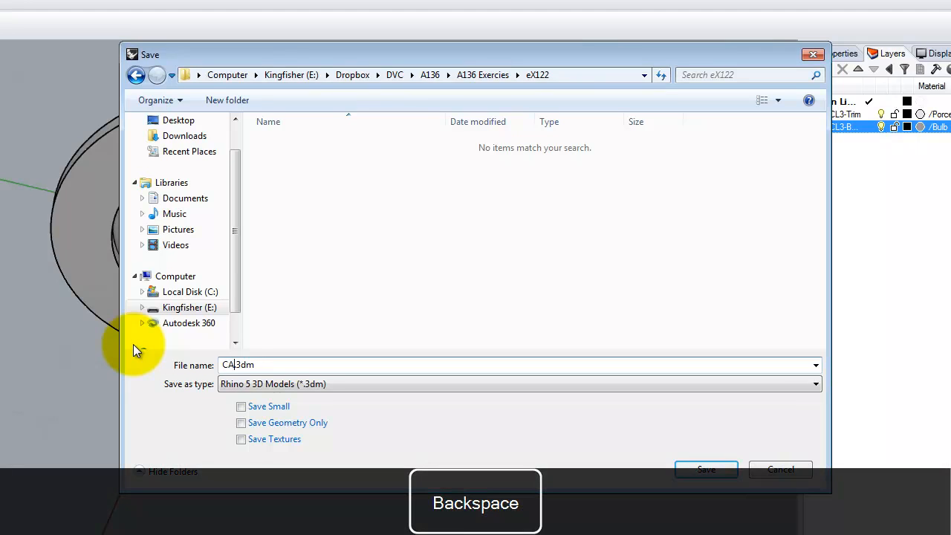
key(Caps_Lock)
text(an Light )
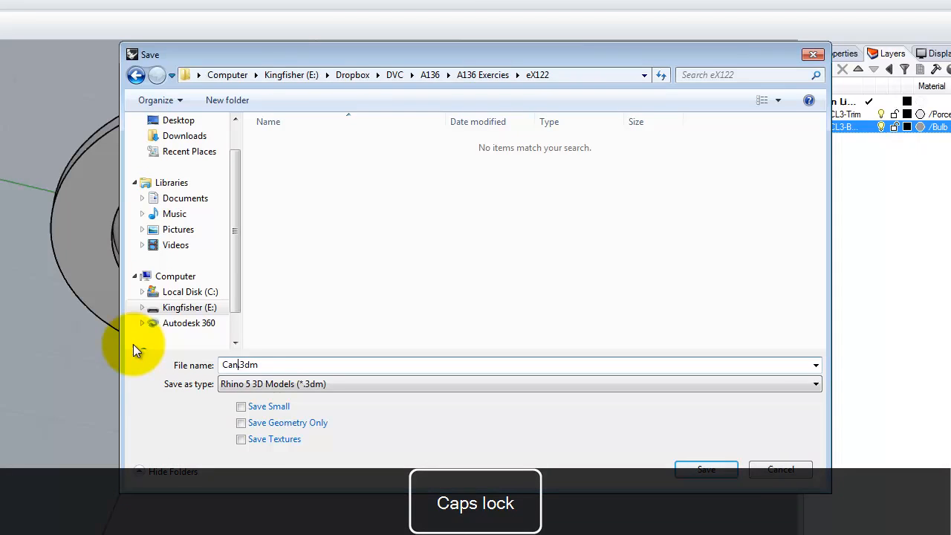
text(3in)
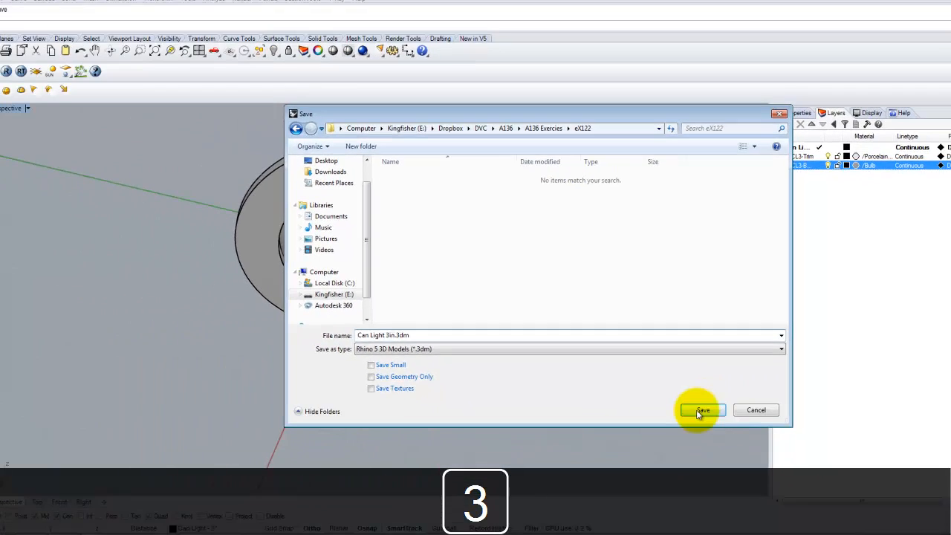
click(706, 469)
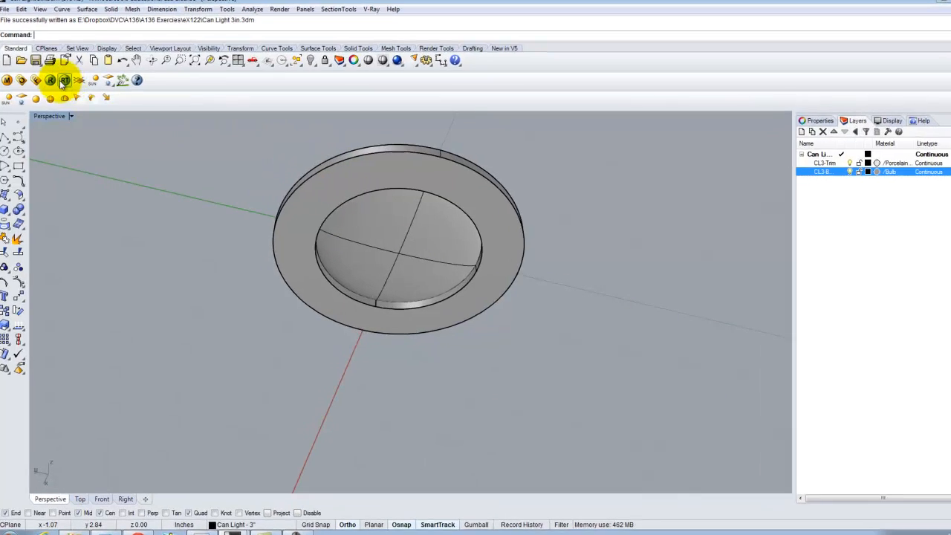
Step: Render the current view with V-Ray and close the render windows
click(62, 81)
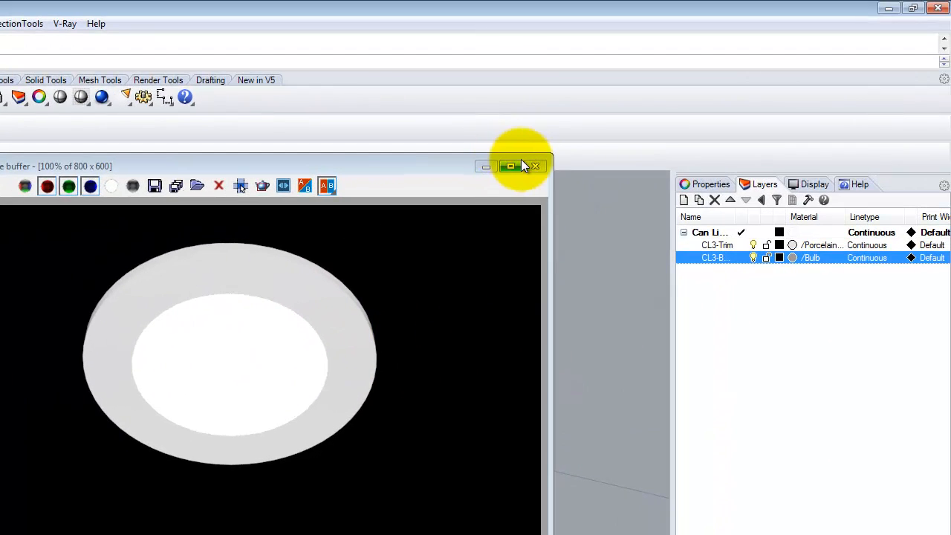
click(539, 166)
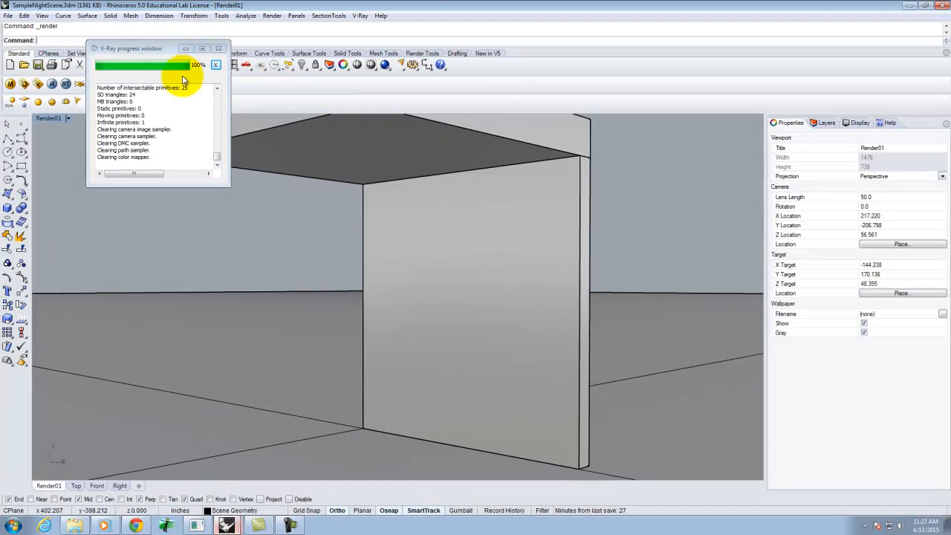
click(185, 48)
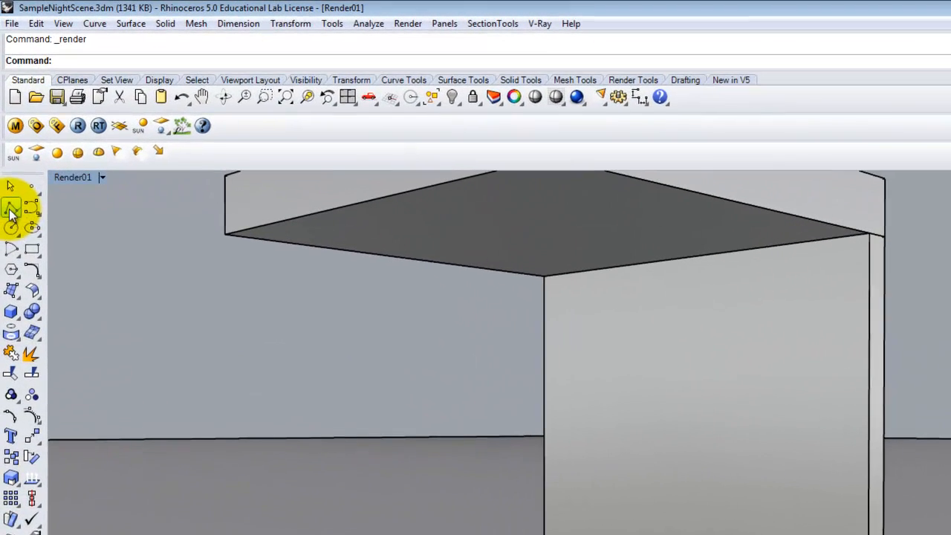
Step: Draw a polyline across the ceiling panel between its two opposite corner endpoints
click(7, 138)
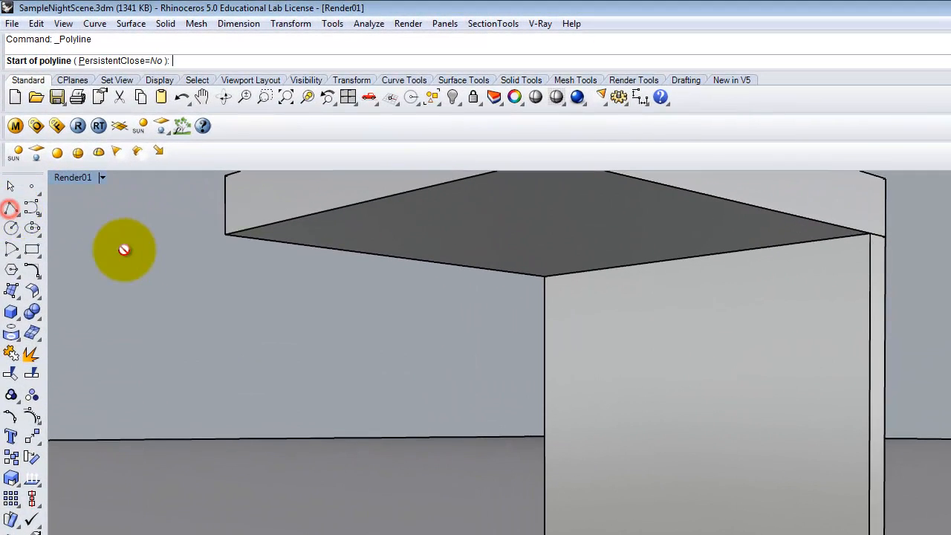
click(227, 234)
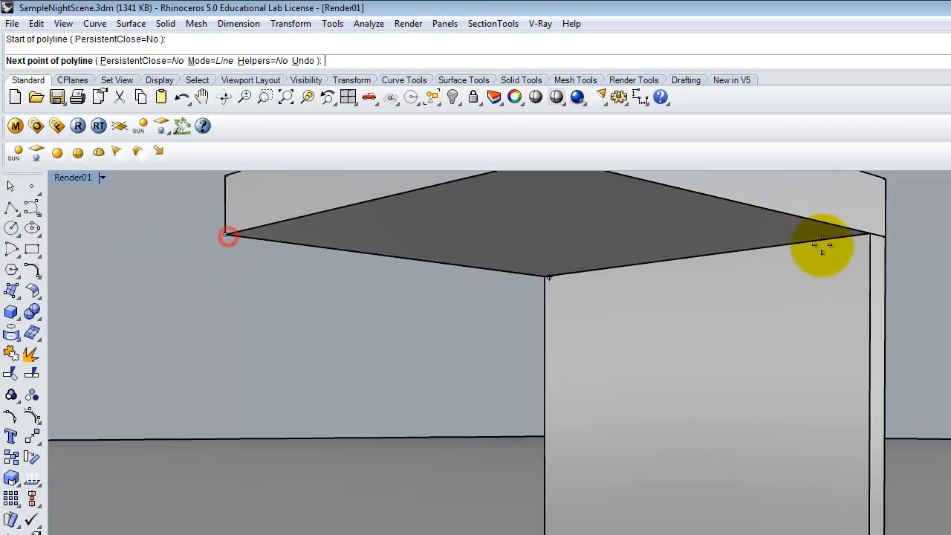
click(867, 227)
key(Return)
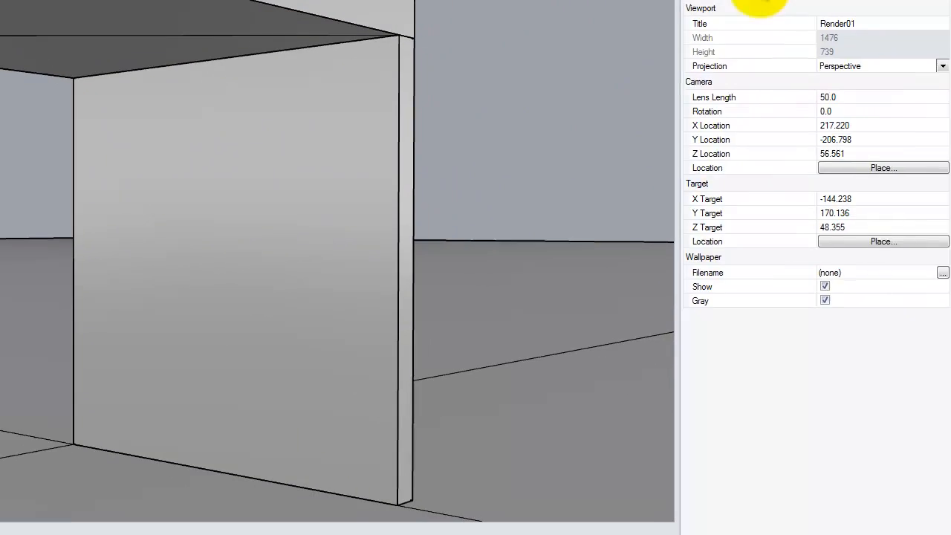
Step: Select the 6" Can Light and Floor Lamp layers with their sublayers and try to delete them
click(761, 1)
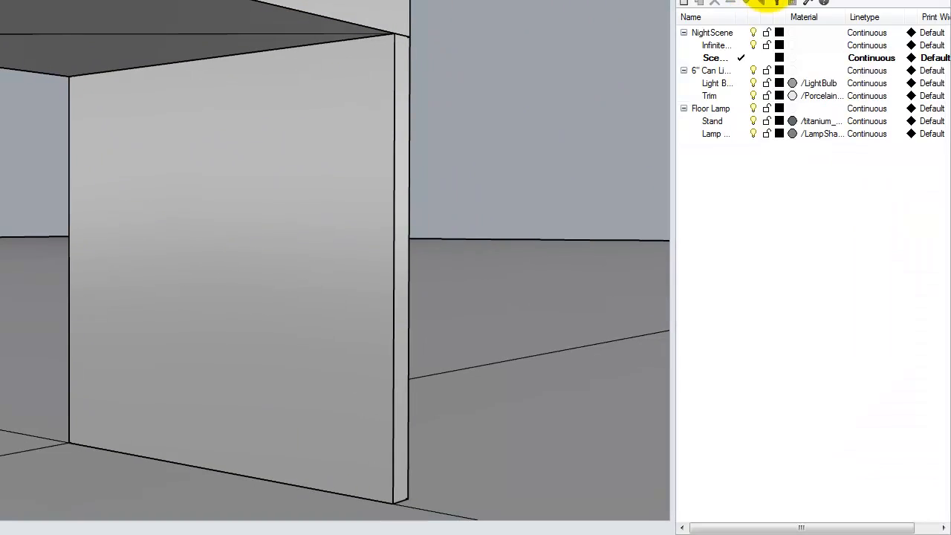
click(717, 46)
click(713, 58)
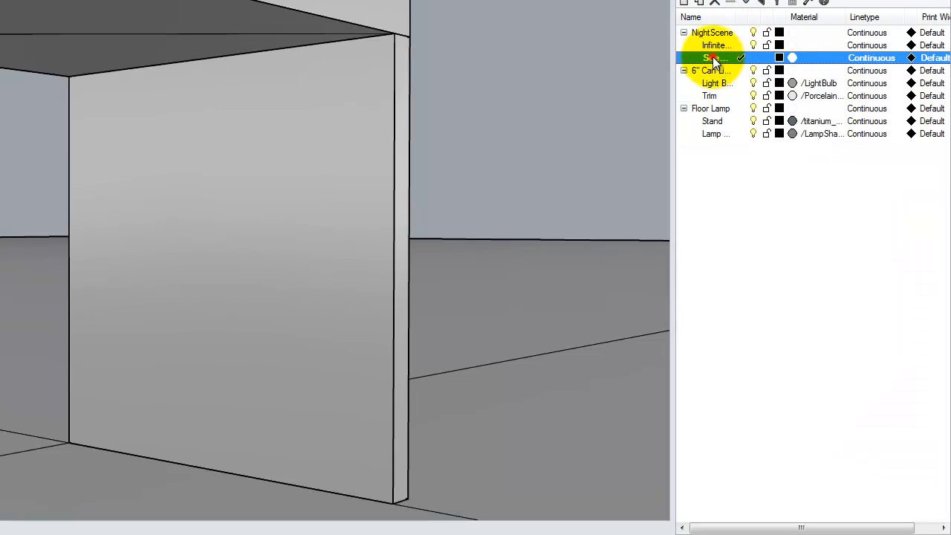
click(707, 71)
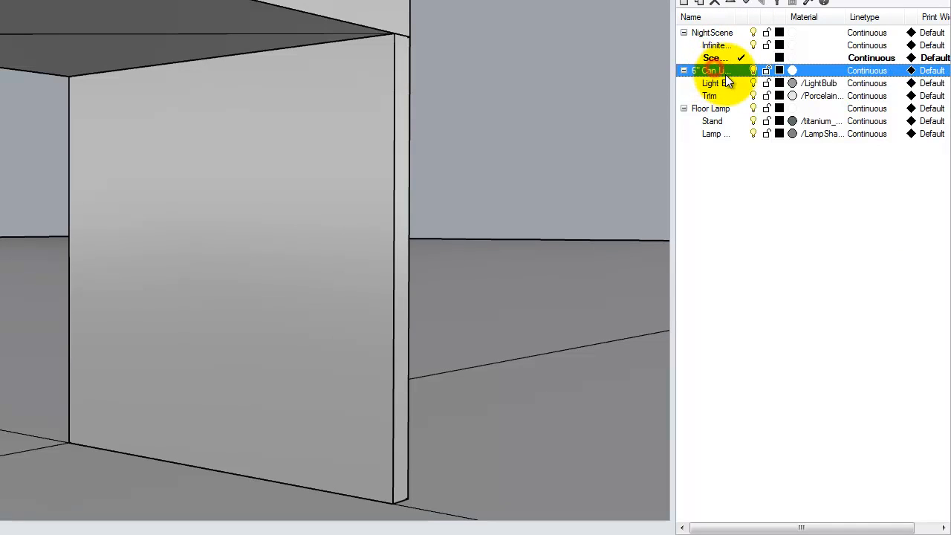
shift+click(715, 134)
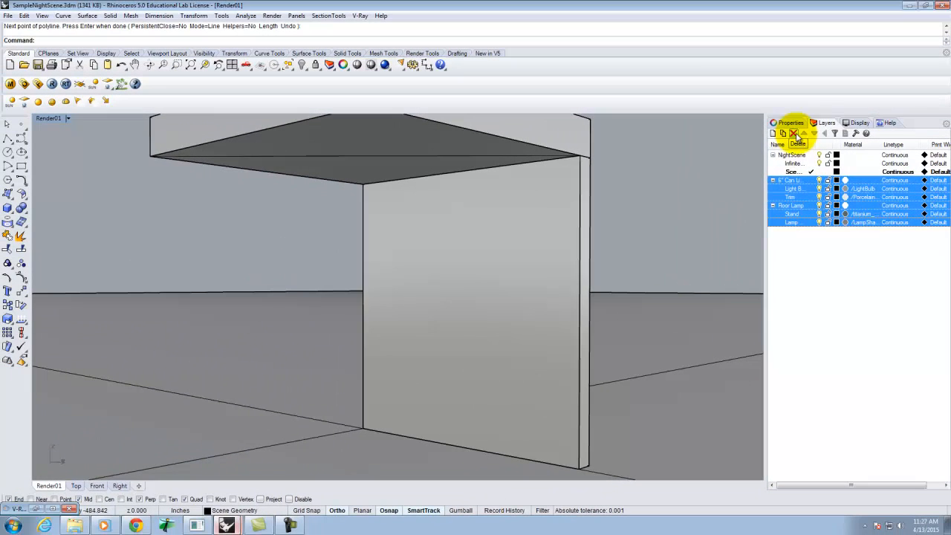
click(715, 2)
click(560, 292)
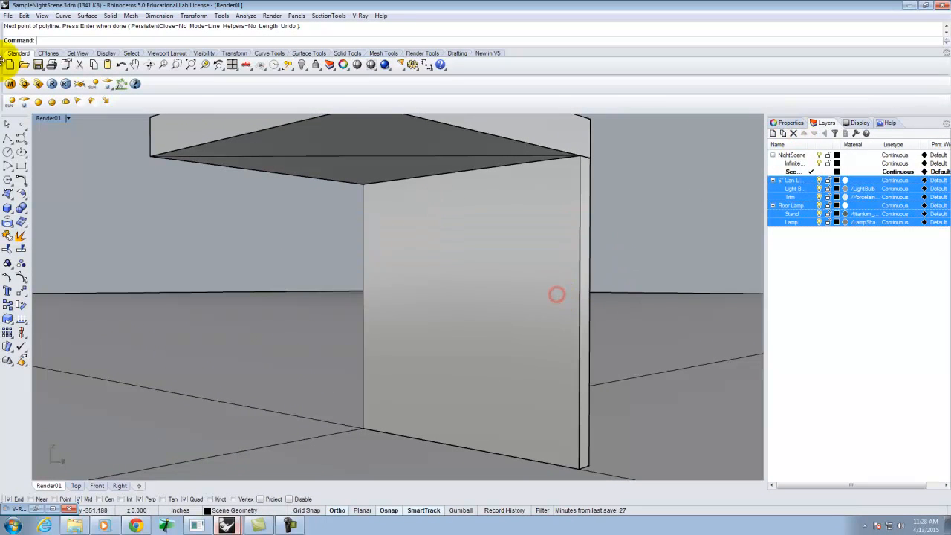
Step: Delete the 6-Recessed_Can_Light and Floor Lamp 01 block definitions in the Block Manager
click(25, 85)
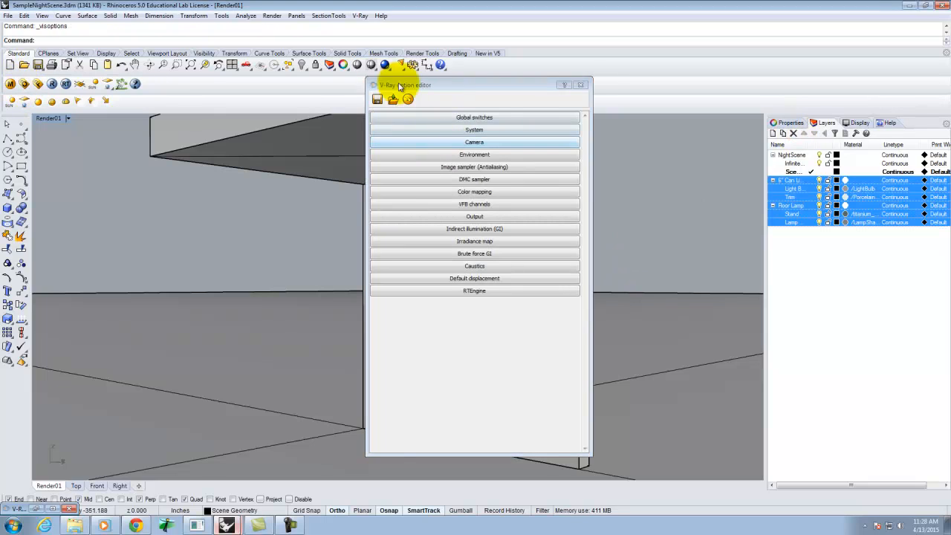
click(583, 86)
click(25, 15)
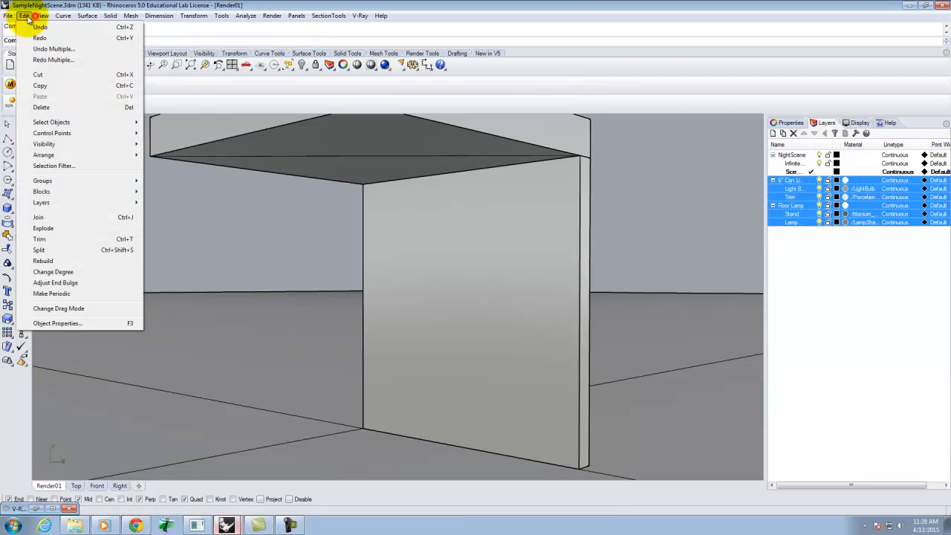
mouse_move(48, 192)
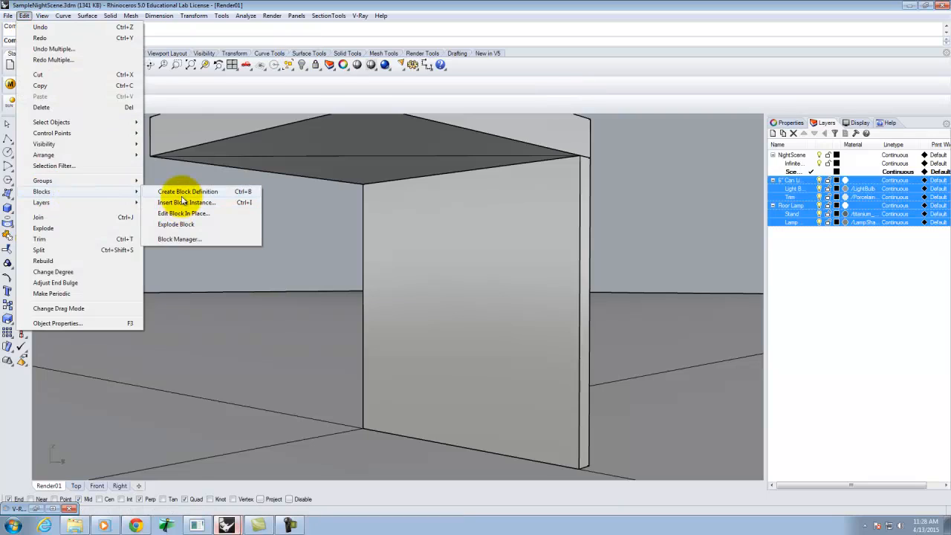
click(189, 239)
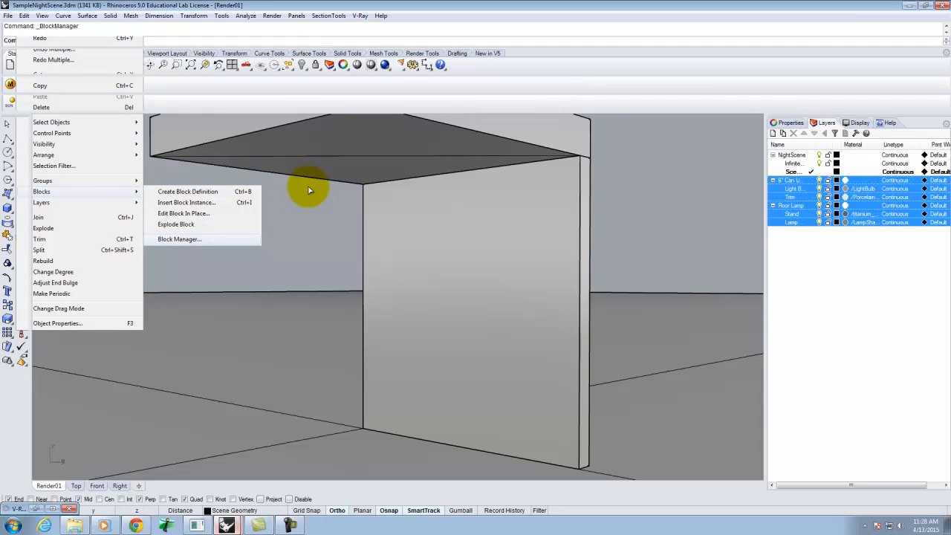
click(179, 238)
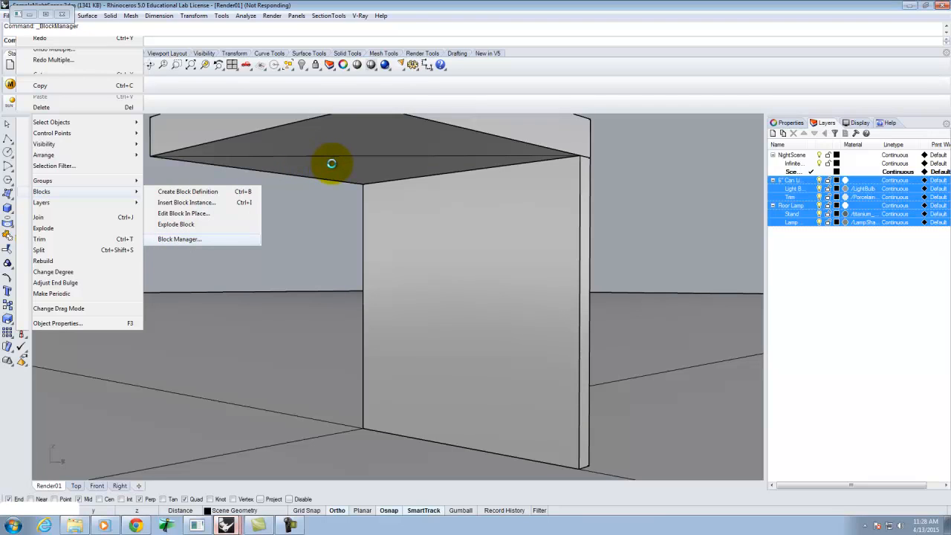
click(360, 188)
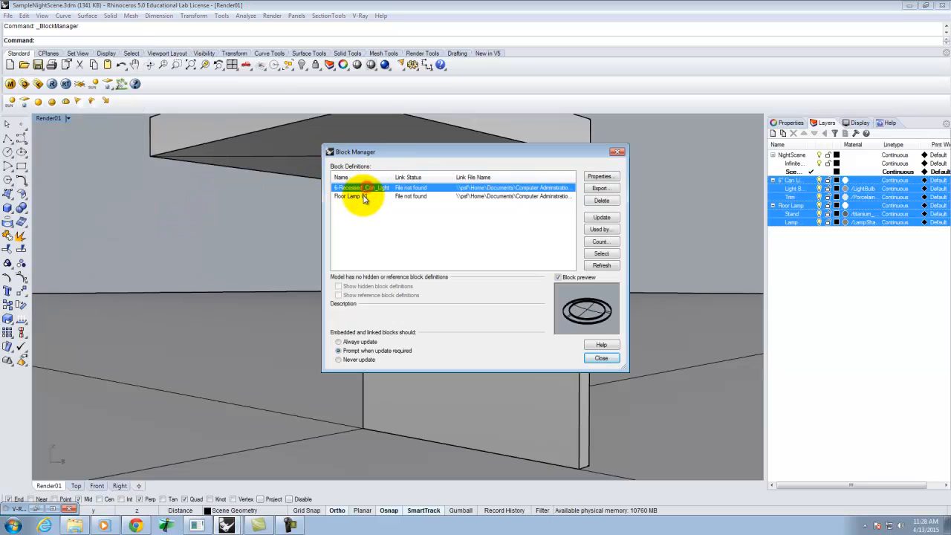
shift+click(364, 197)
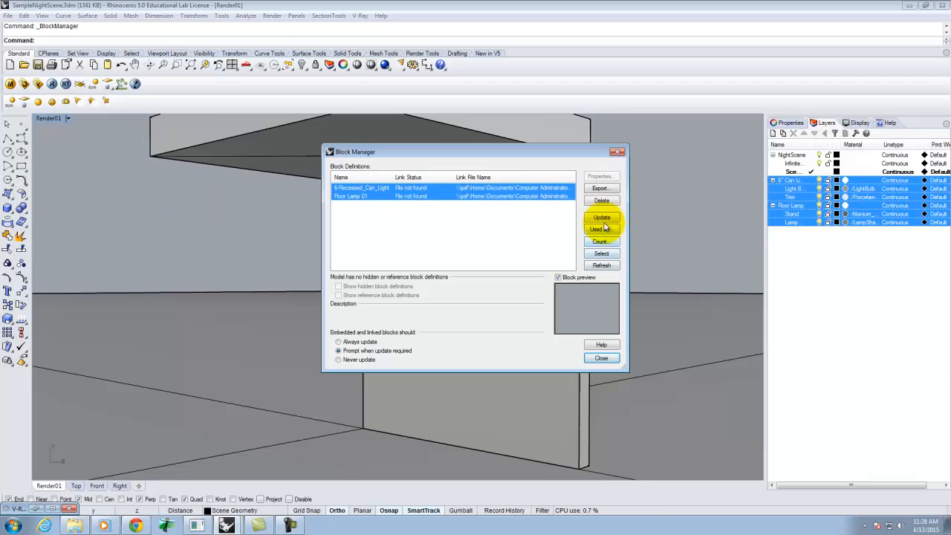
click(603, 201)
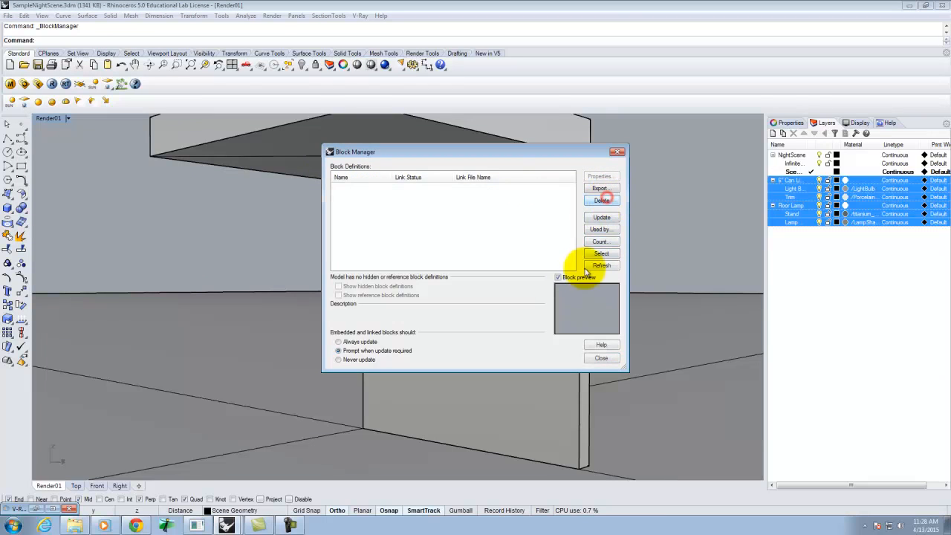
click(600, 357)
Step: Delete the selected 6" Can Light and Floor Lamp layers
click(793, 133)
click(813, 214)
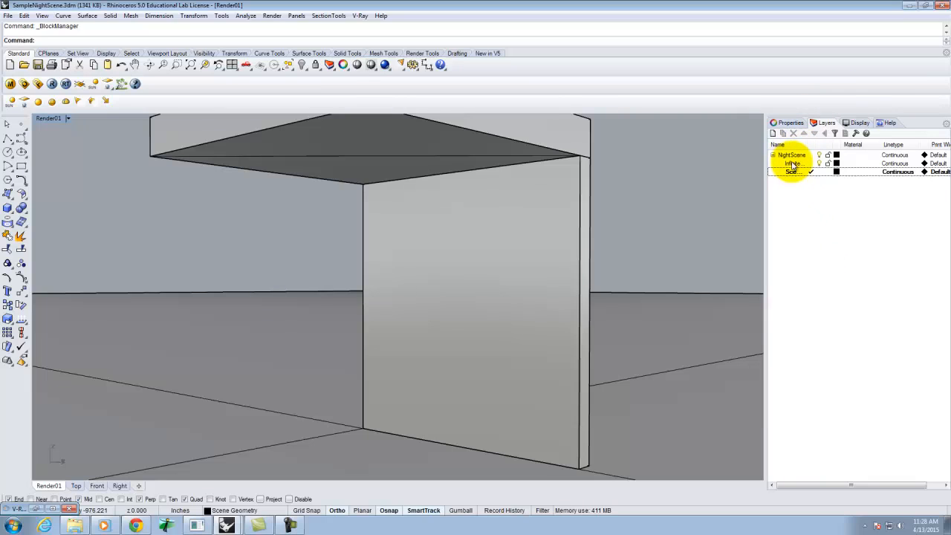
click(799, 196)
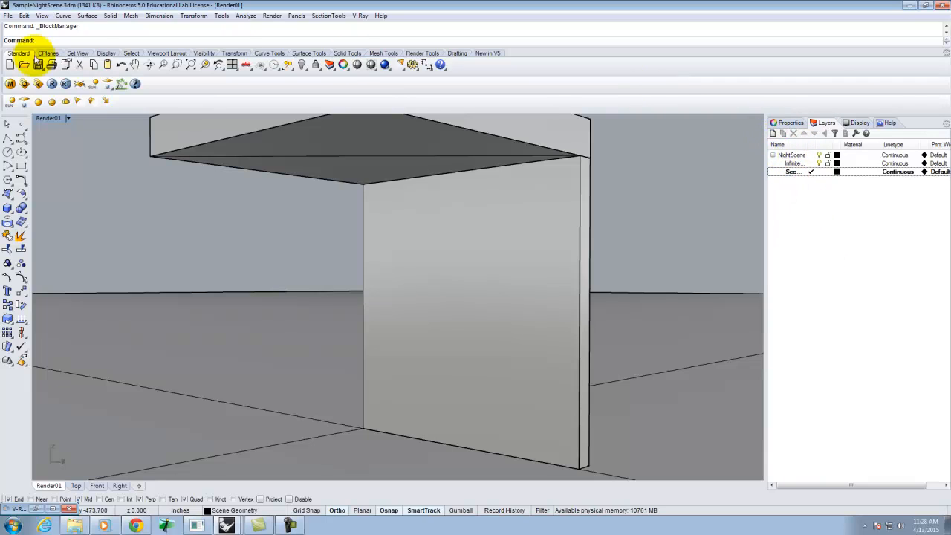
Step: Start inserting Can Light 3in.3dm from the eX122 folder as a block instance
click(24, 16)
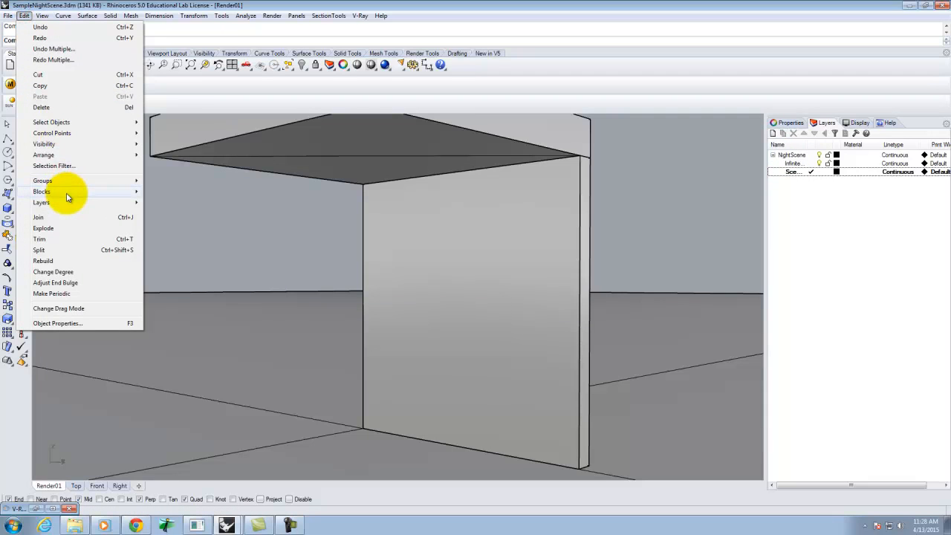
mouse_move(68, 192)
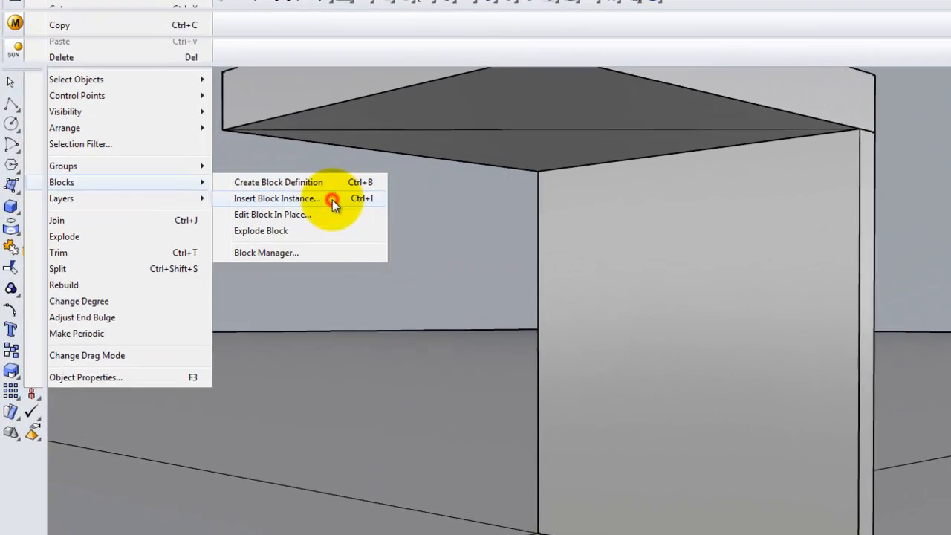
click(220, 202)
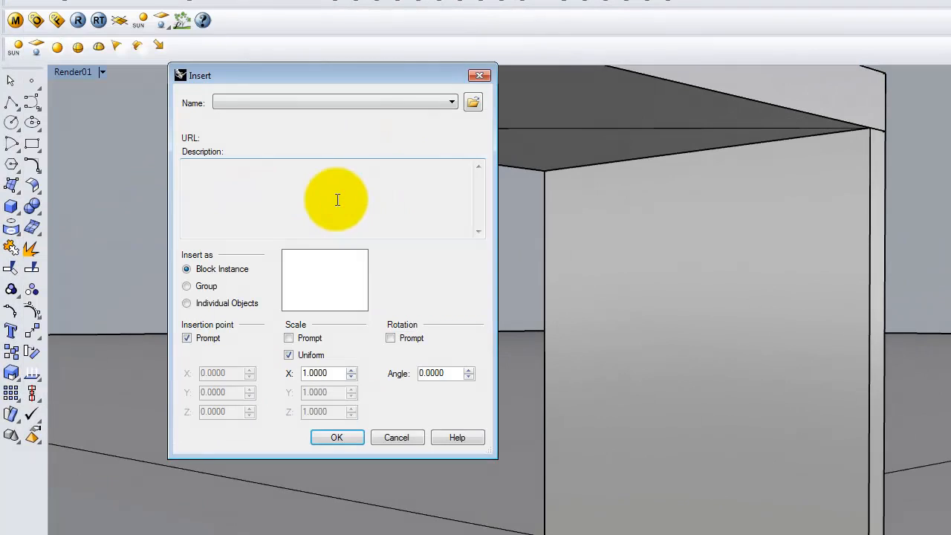
click(472, 103)
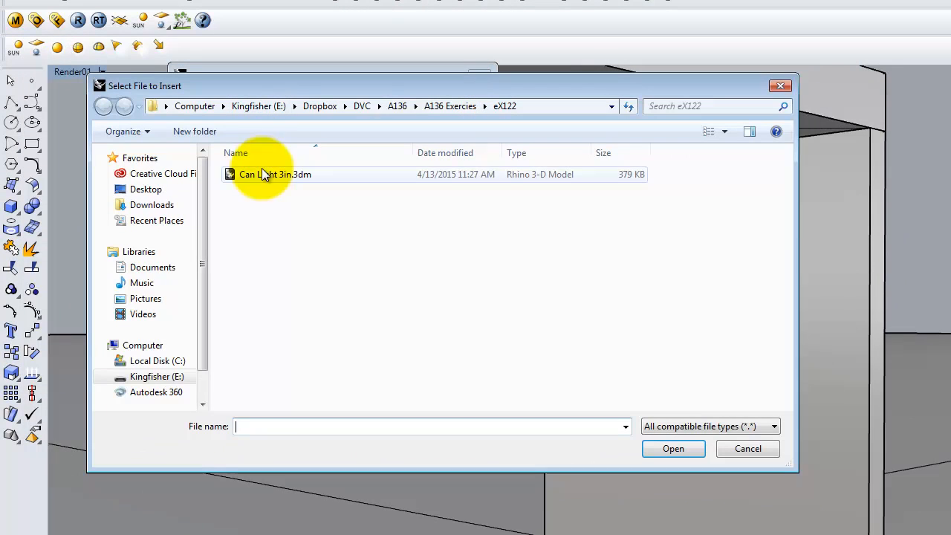
click(255, 174)
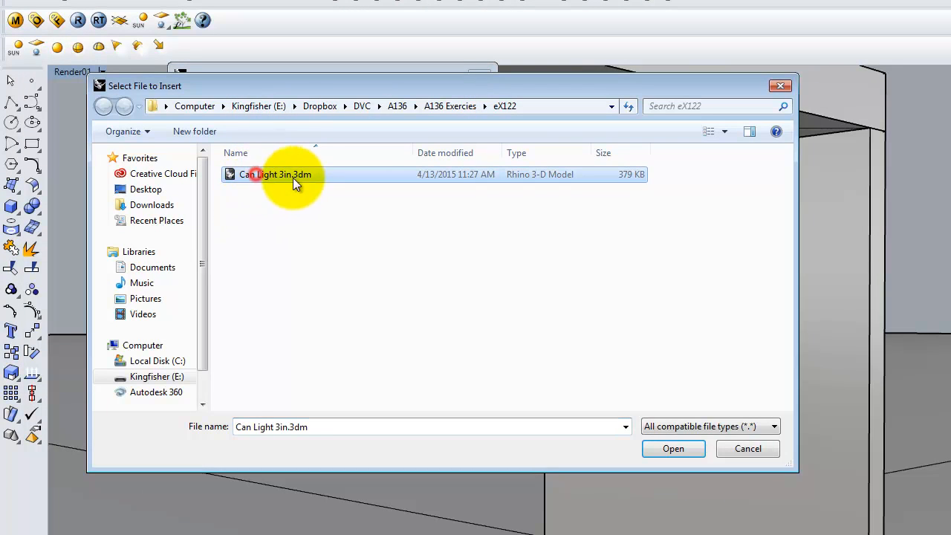
click(676, 453)
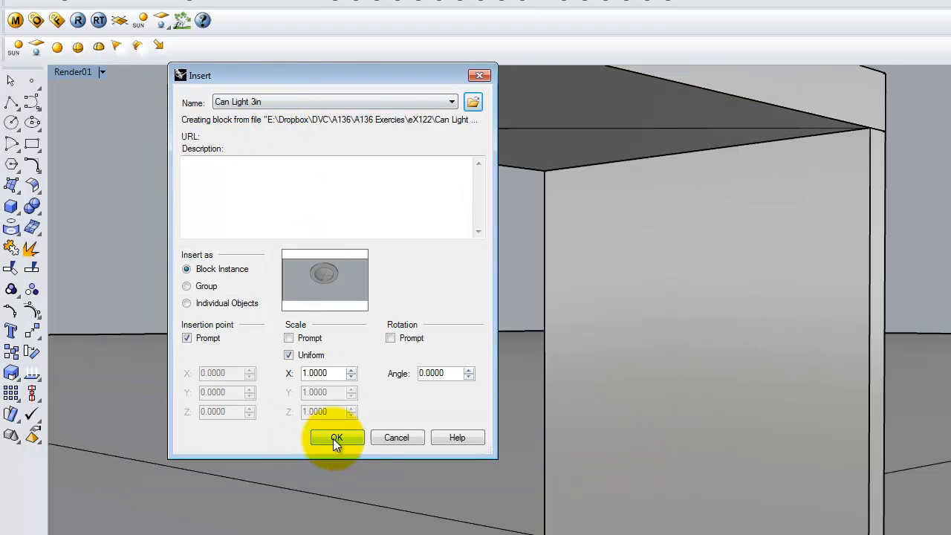
click(343, 436)
Step: Embed and link the block file and replace the existing Porcelain White material for all conflicts
click(163, 202)
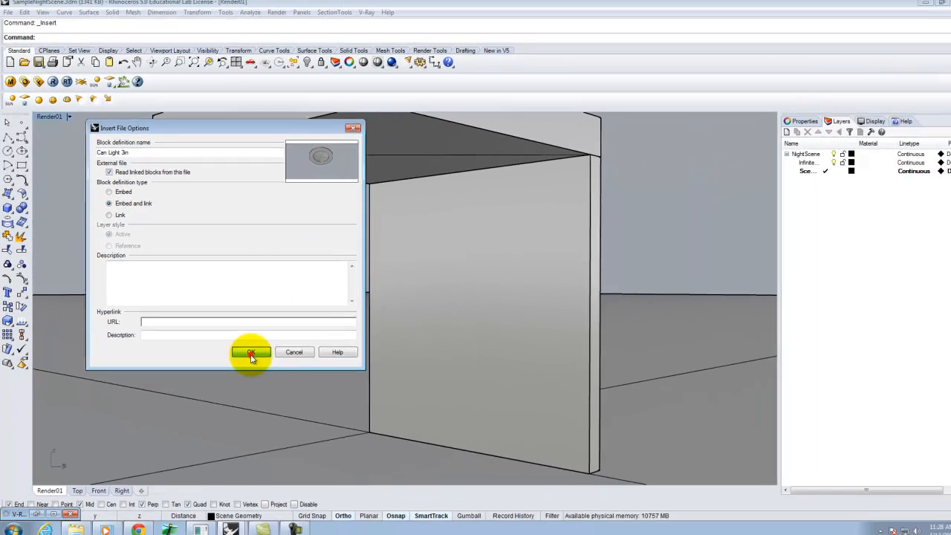
click(370, 419)
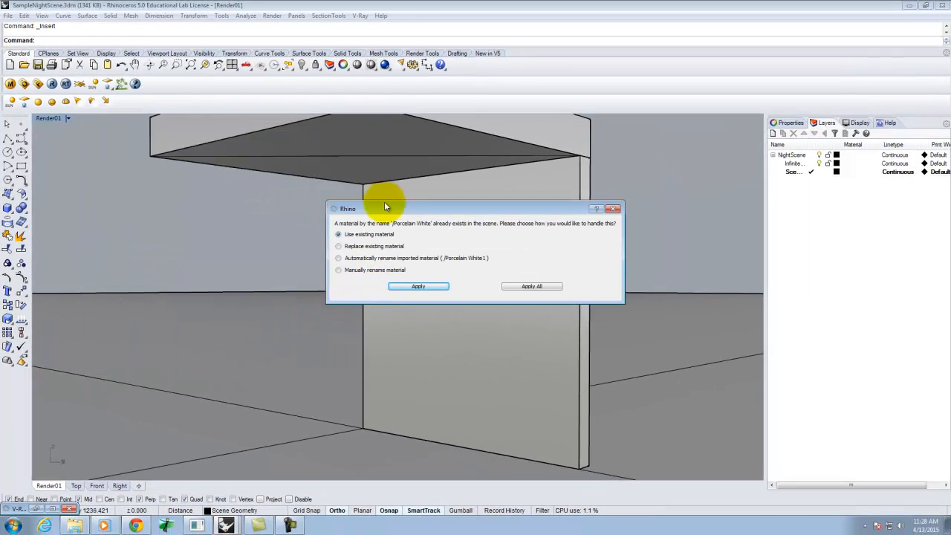
click(355, 245)
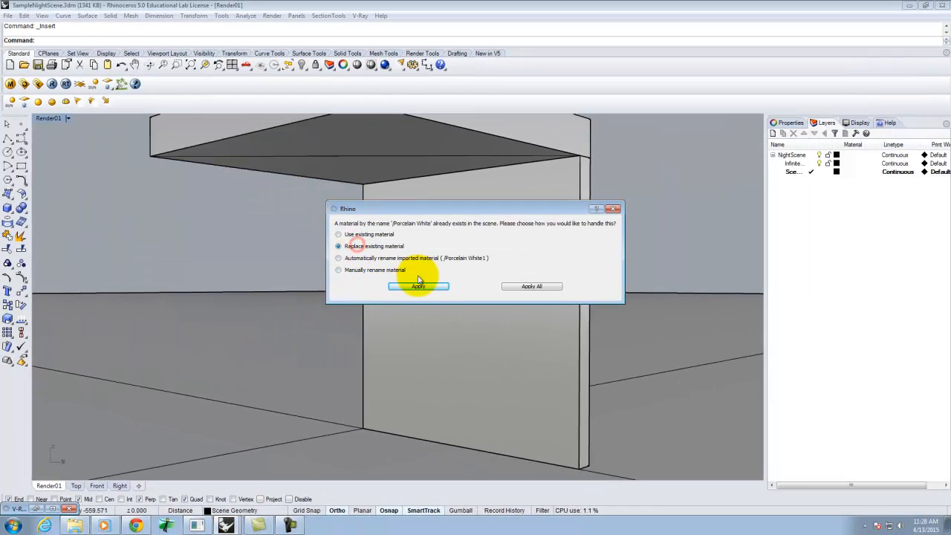
click(546, 286)
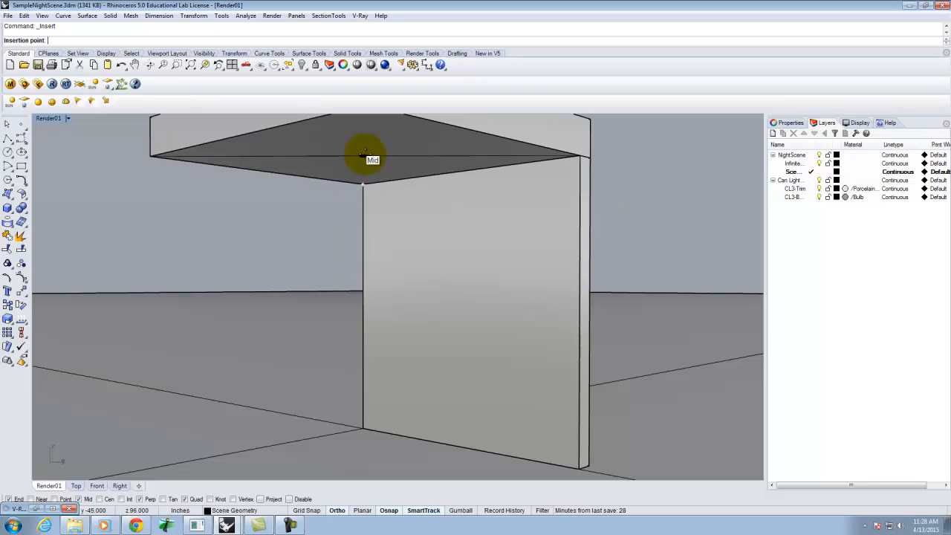
Step: Place the Can Light 3in block at the midpoint of the ceiling diagonal line
scroll(365, 156, up, 3)
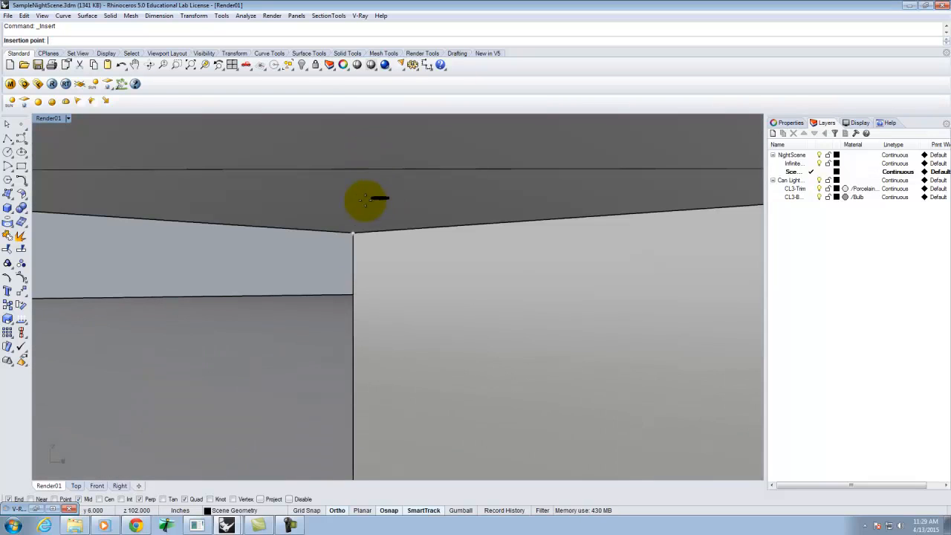
click(348, 170)
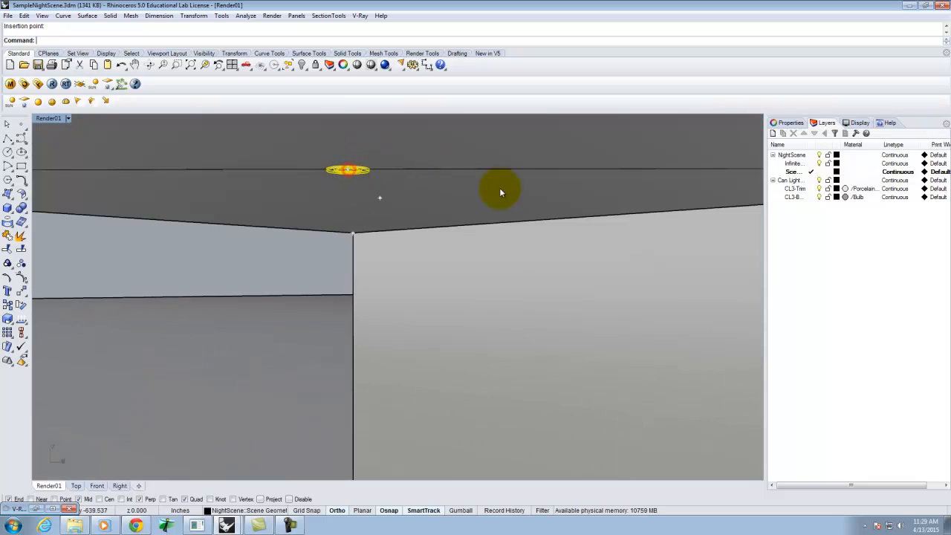
right_drag(401, 212, 373, 216)
Step: Zoom in on the inserted can light on the ceiling to inspect it, then zoom back out
scroll(474, 193, down, 5)
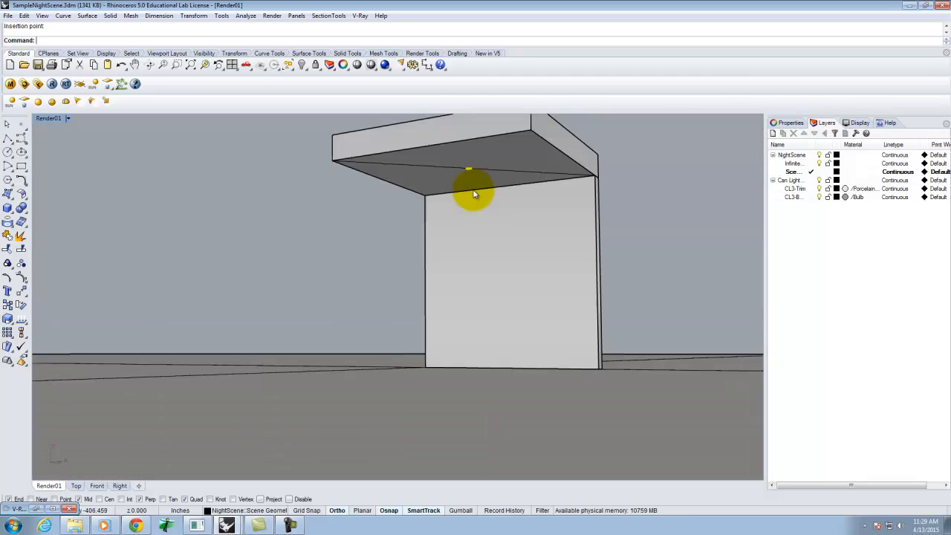
text(z)
key(Return)
text(s)
key(Return)
right_drag(468, 190, 509, 217)
right_drag(484, 268, 446, 290)
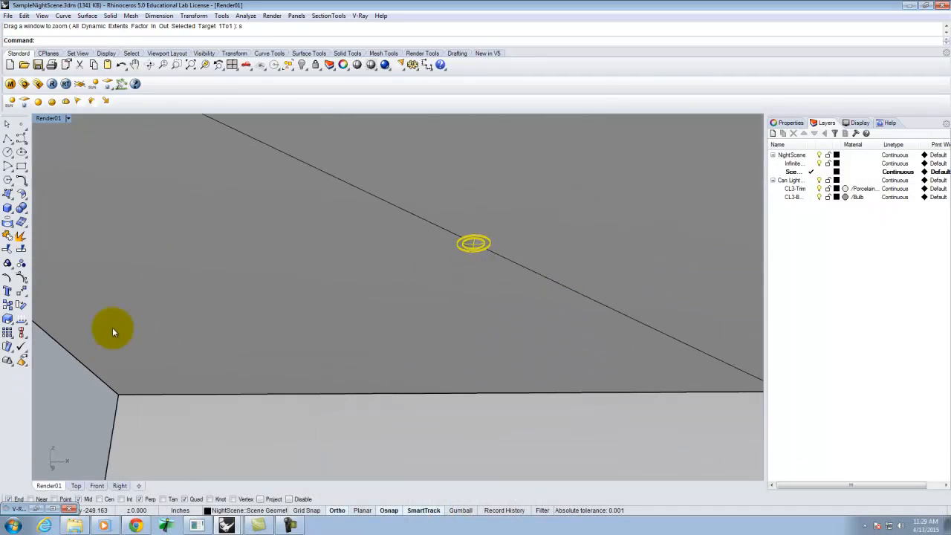
click(64, 381)
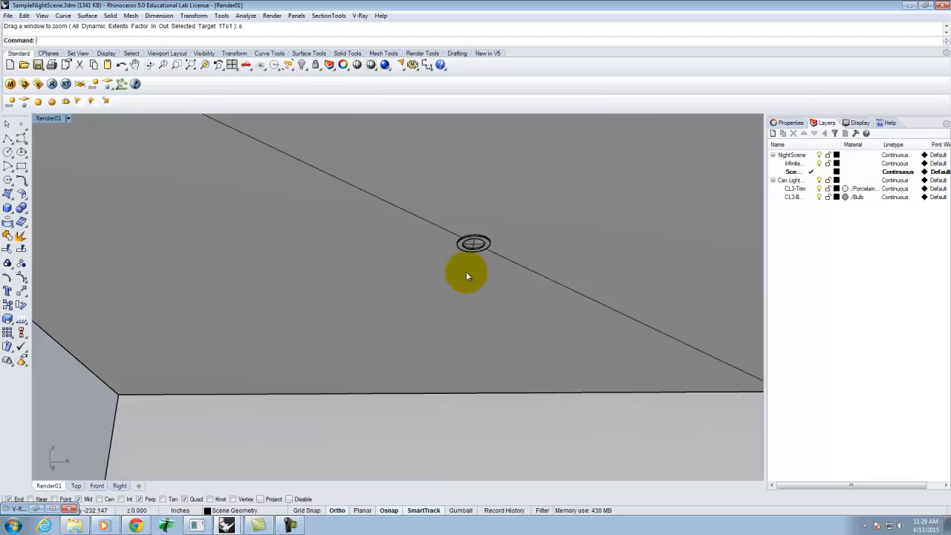
right_drag(329, 225, 352, 260)
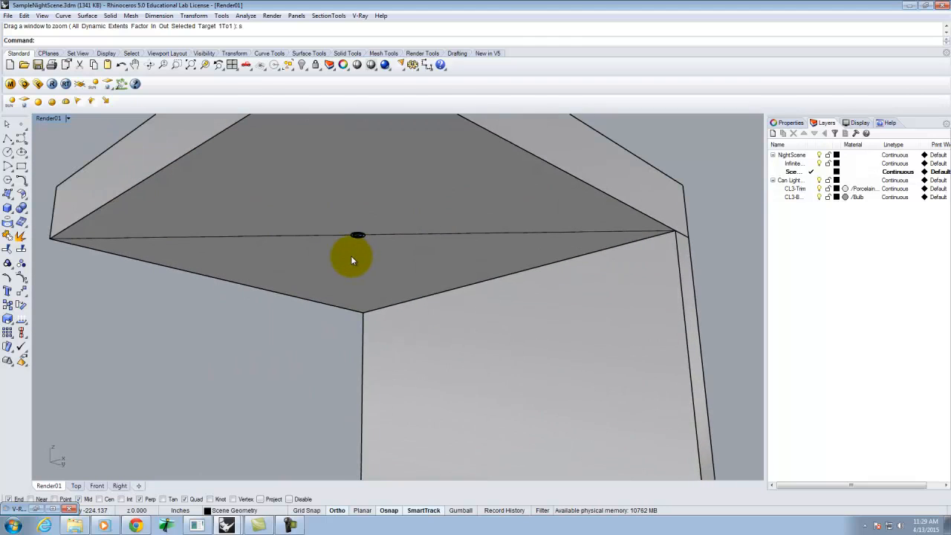
Step: Render the view with V-Ray and minimize the frame buffer
click(52, 84)
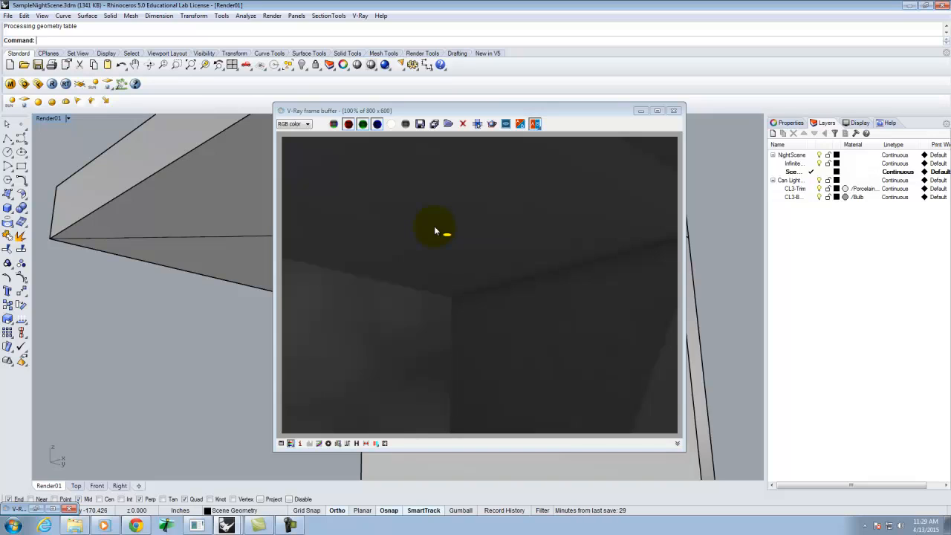
click(640, 110)
scroll(374, 214, up, 5)
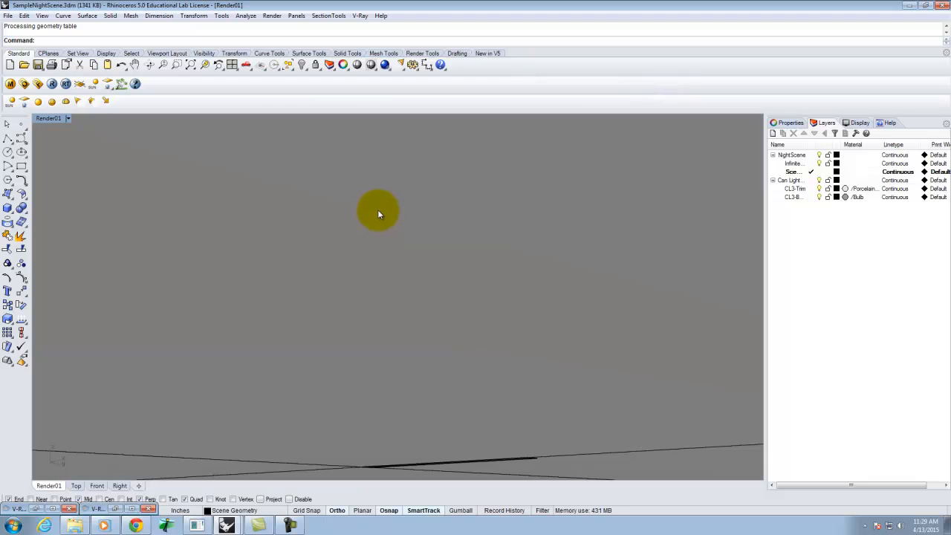
Step: Select the inserted can light block and change it onto the Can Light 3" layer
scroll(377, 211, down, 8)
right_drag(377, 211, 380, 231)
scroll(358, 263, up, 2)
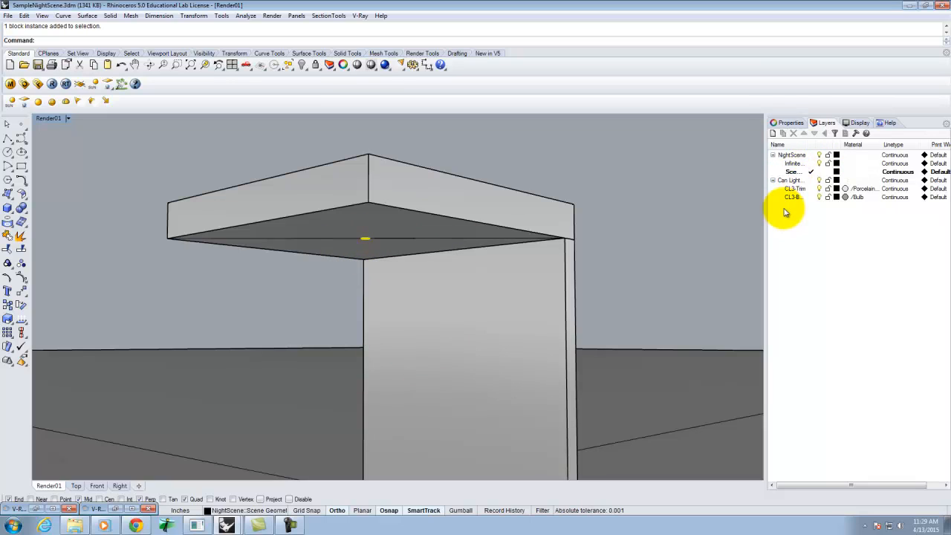
click(788, 180)
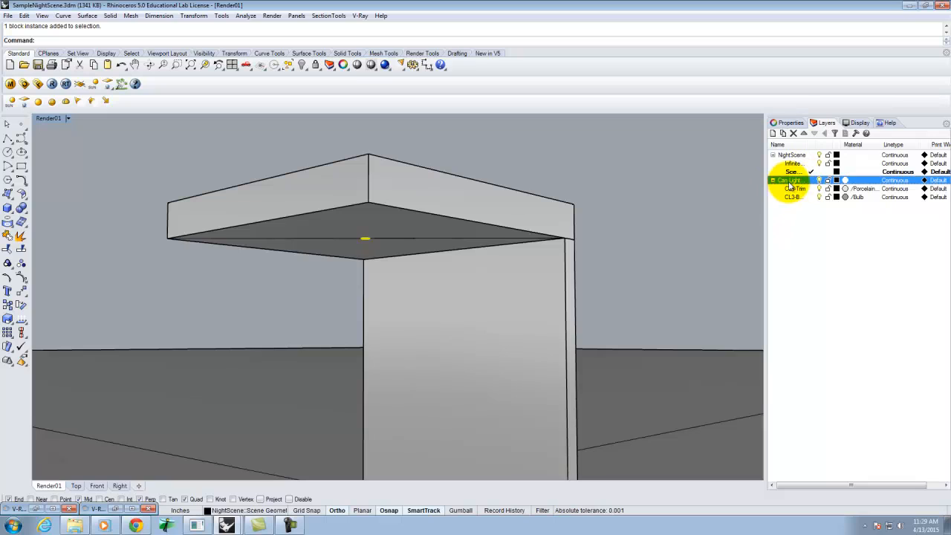
right_click(792, 185)
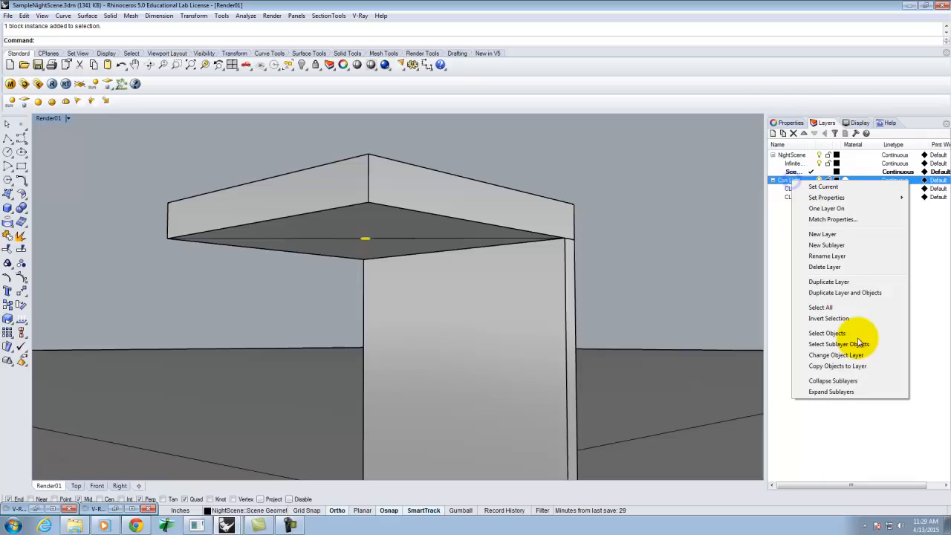
click(836, 355)
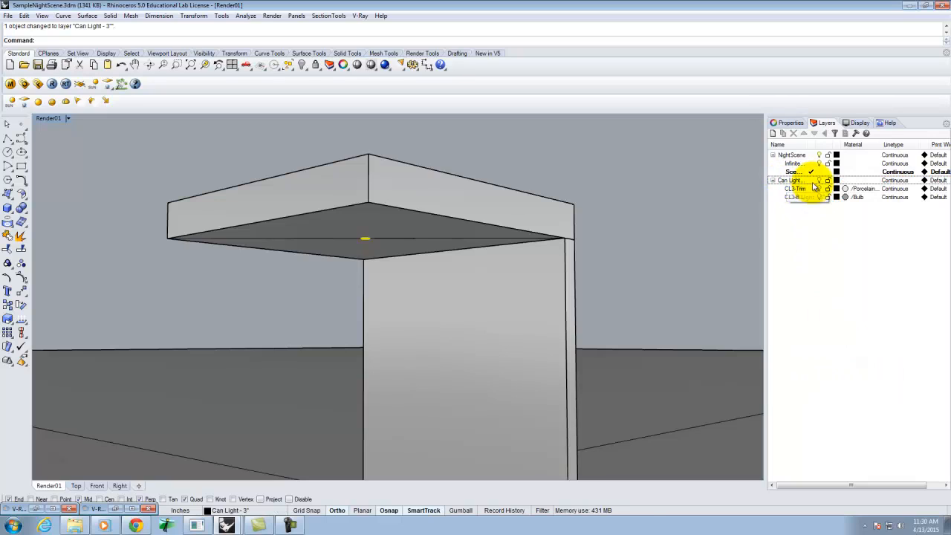
click(822, 183)
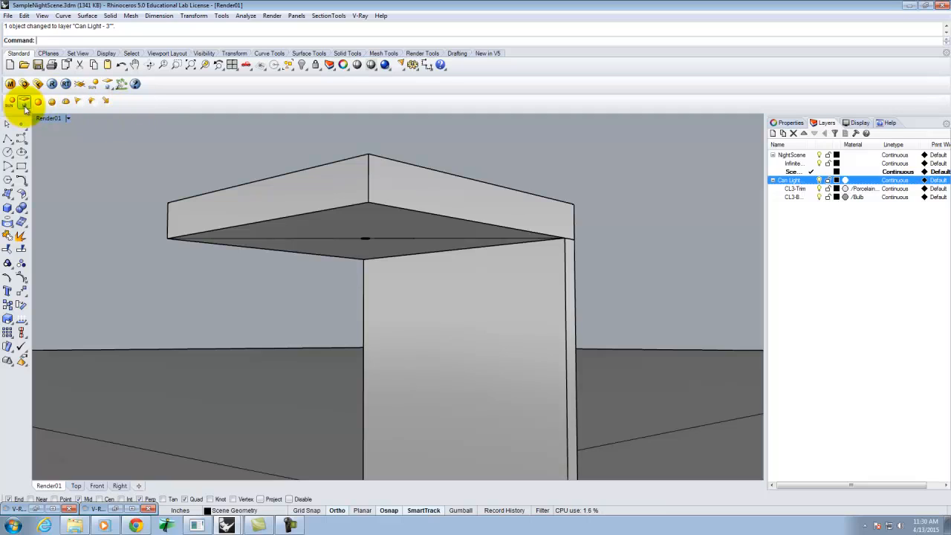
Step: Start a spotlight with its cone base on the ceiling midpoint and a diameter of 2'
click(80, 106)
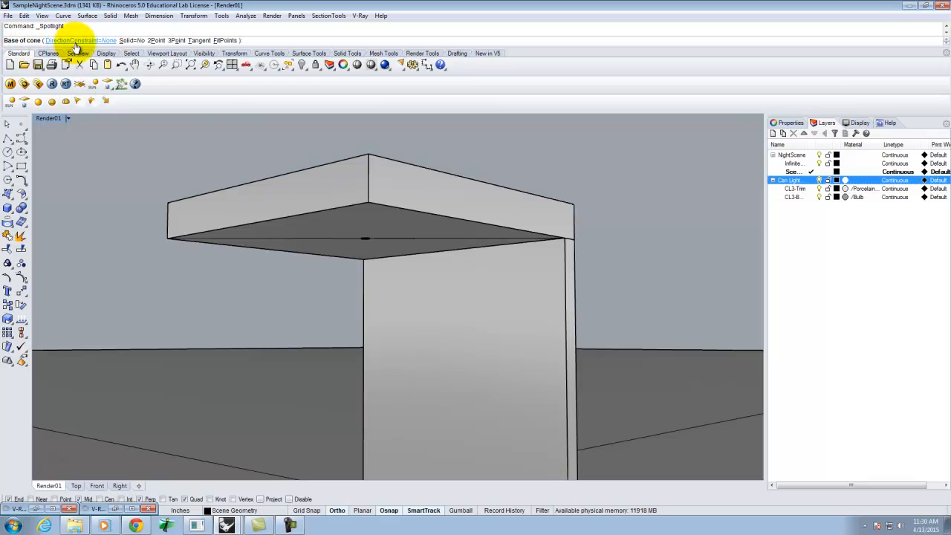
scroll(378, 246, up, 5)
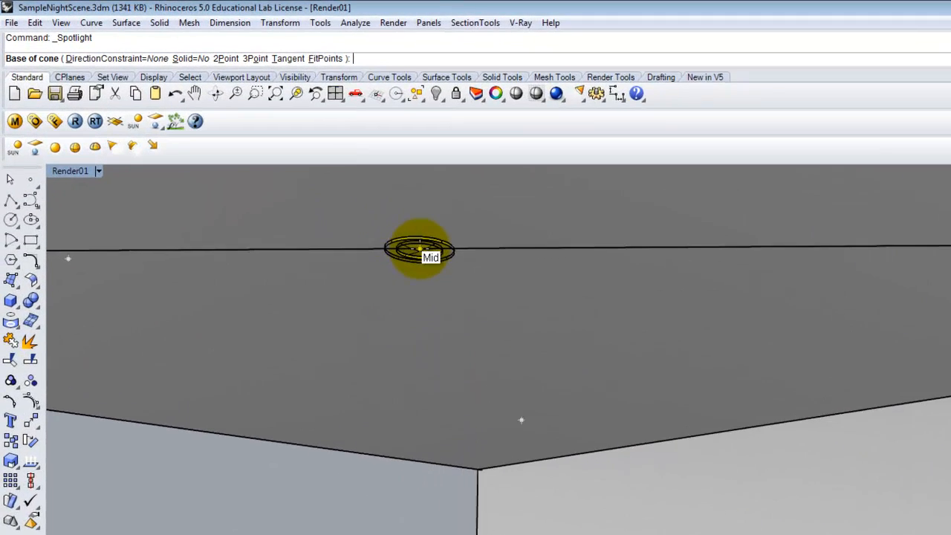
click(435, 257)
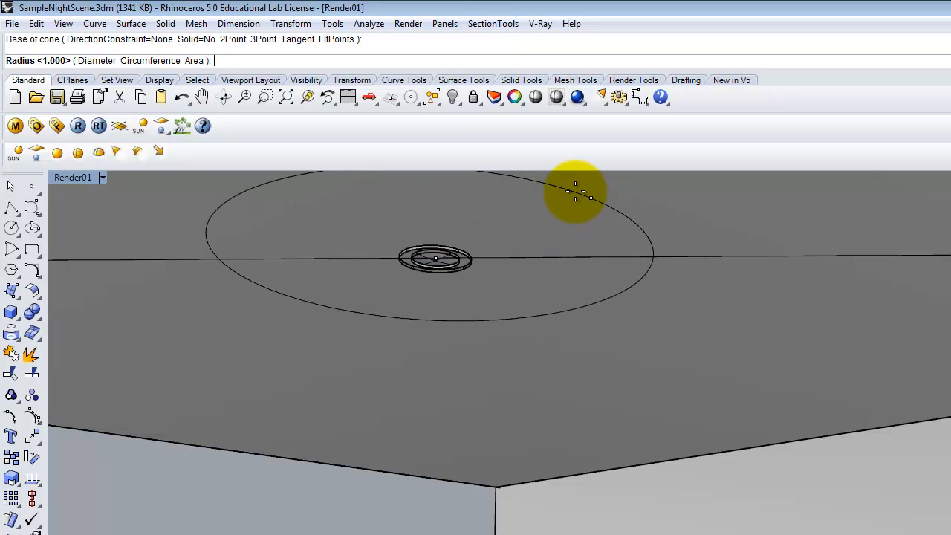
text(d)
key(Return)
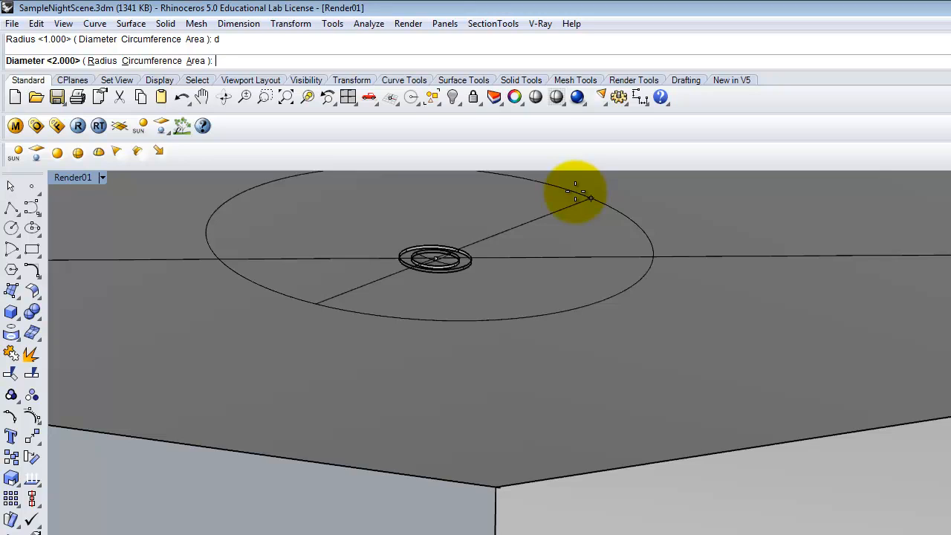
text(2')
key(Return)
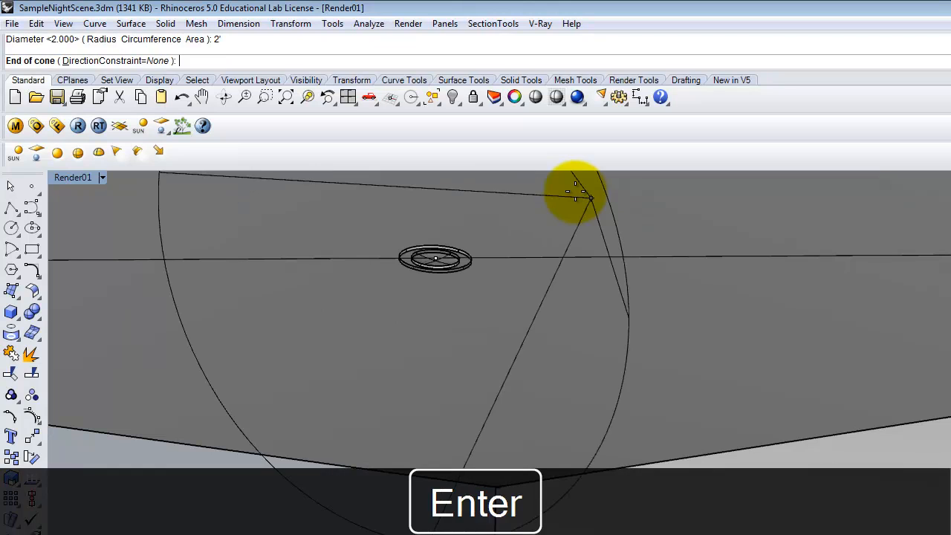
Step: Finish the spotlight by placing the cone end 1 unit away, picking its direction in the Front view
scroll(680, 420, down, 5)
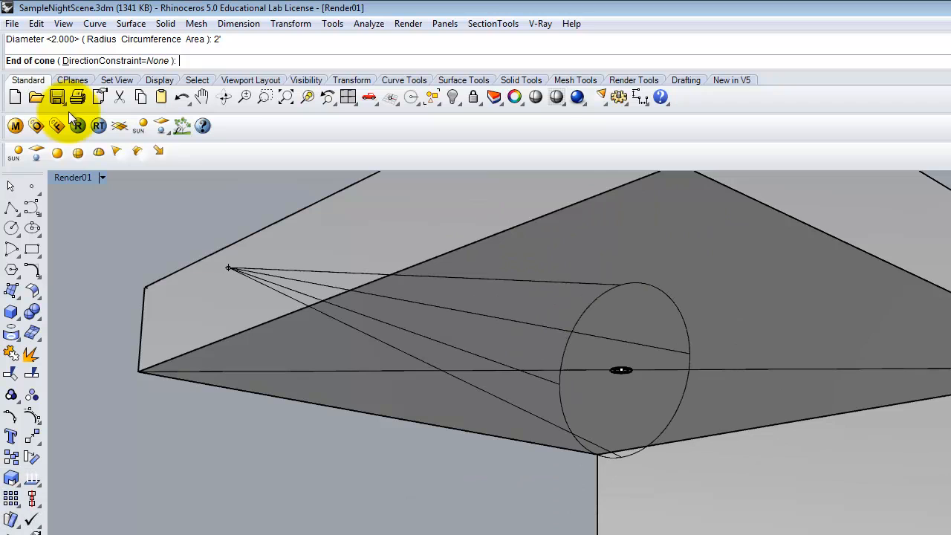
double_click(69, 179)
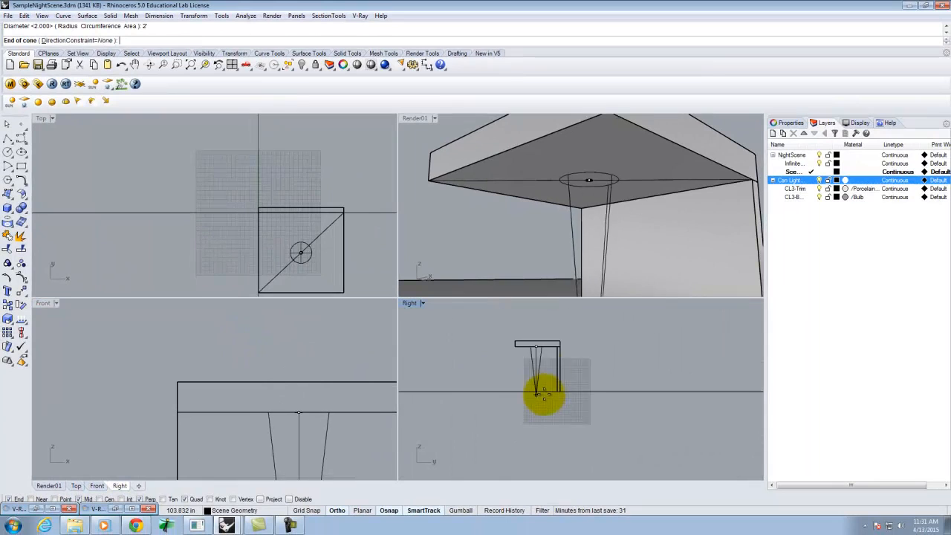
text(1)
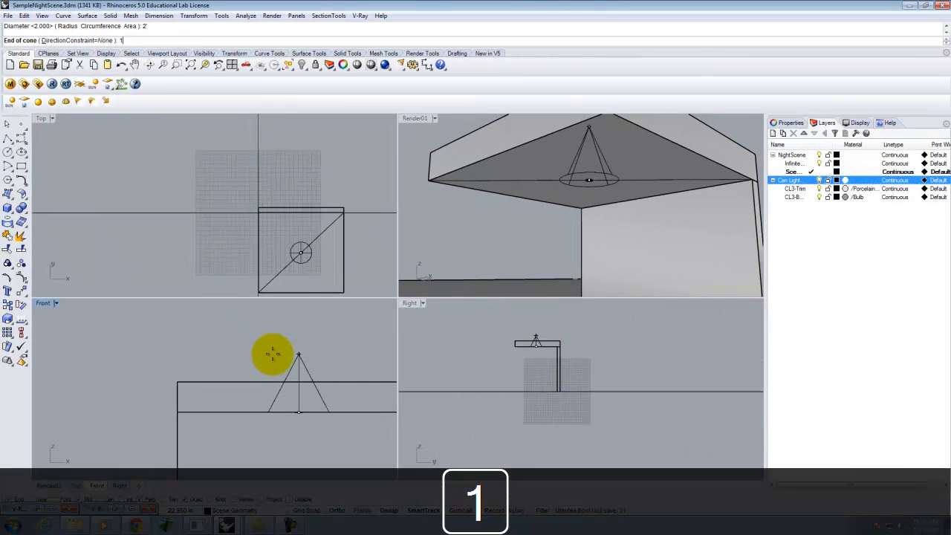
key(Return)
click(276, 344)
click(306, 390)
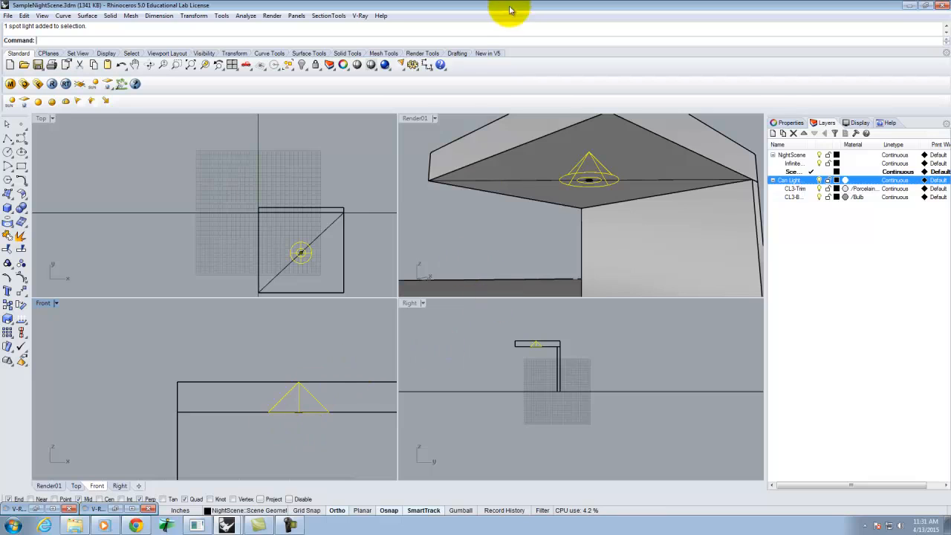
Step: Move the spotlight down below the ceiling in the Front view
click(412, 119)
double_click(412, 118)
right_drag(334, 260, 489, 262)
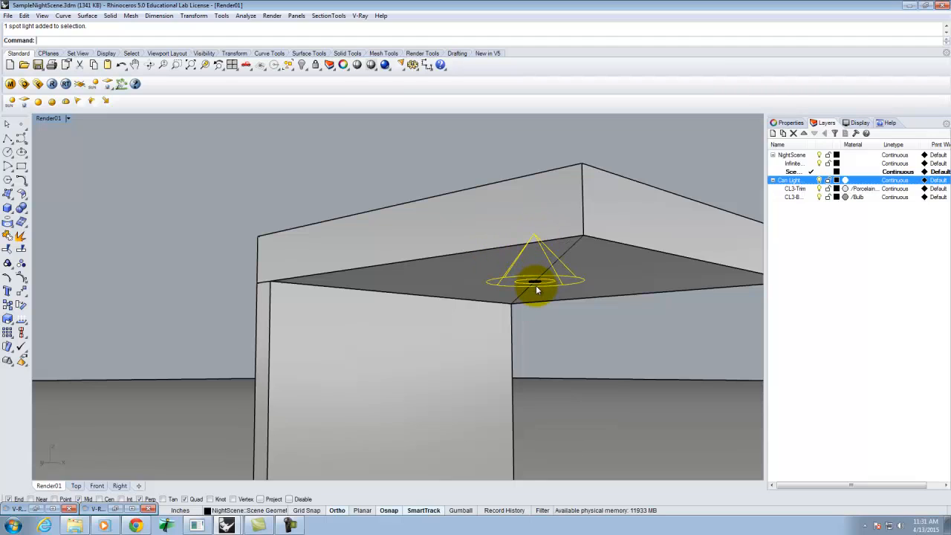
double_click(41, 119)
scroll(331, 412, up, 5)
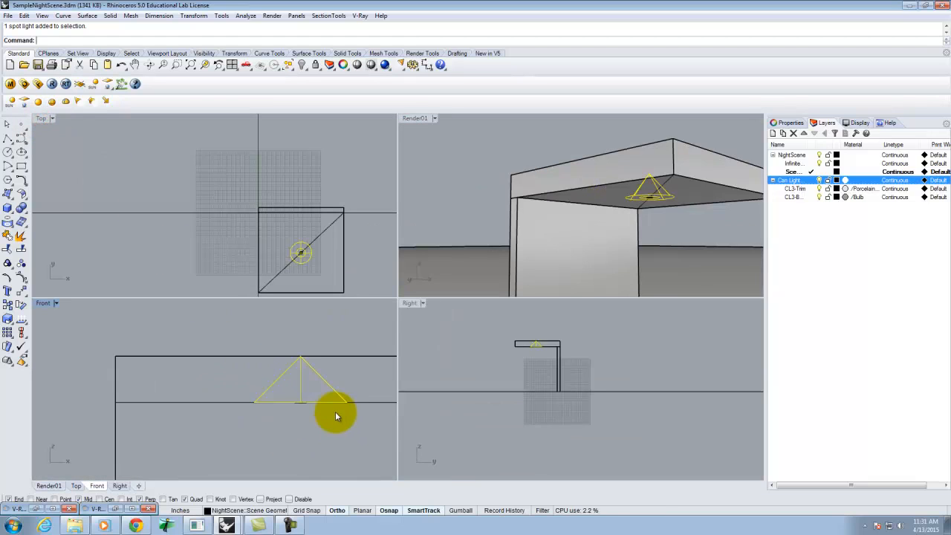
text(ove)
key(Return)
click(367, 374)
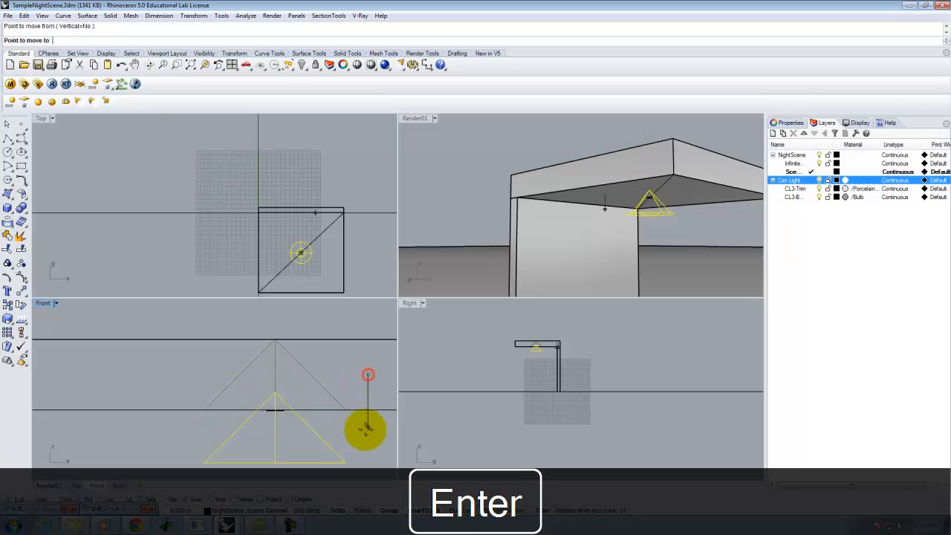
click(363, 448)
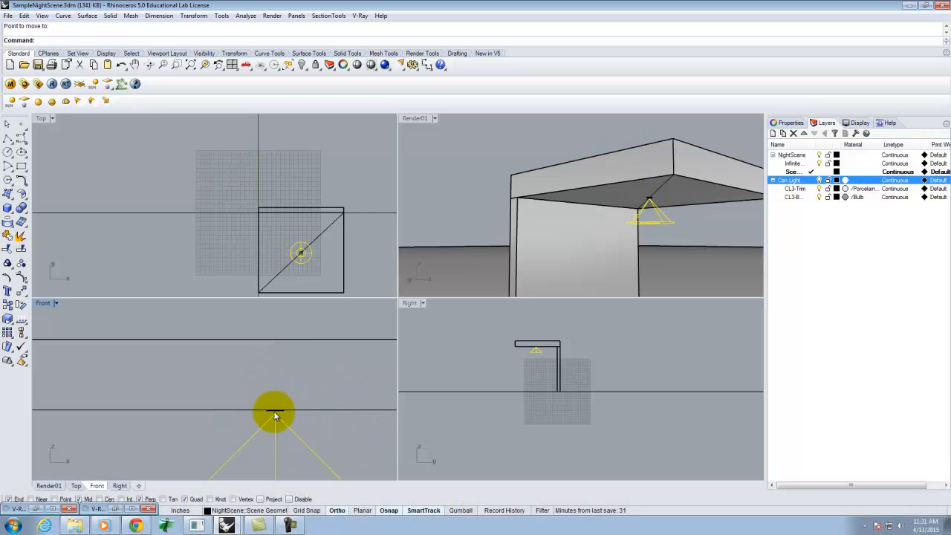
Step: Move the spotlight again to sit just below the ceiling and can light trim
scroll(265, 420, up, 20)
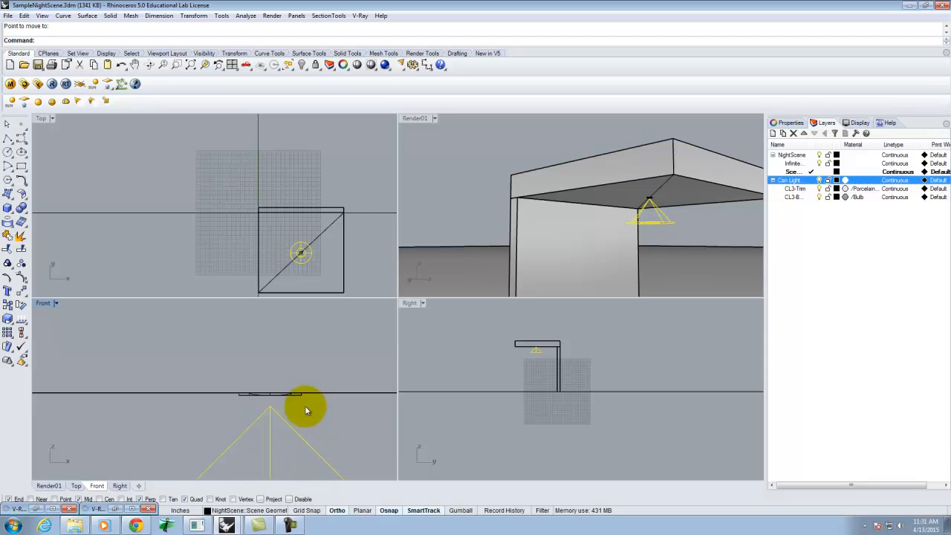
right_click(294, 408)
click(310, 435)
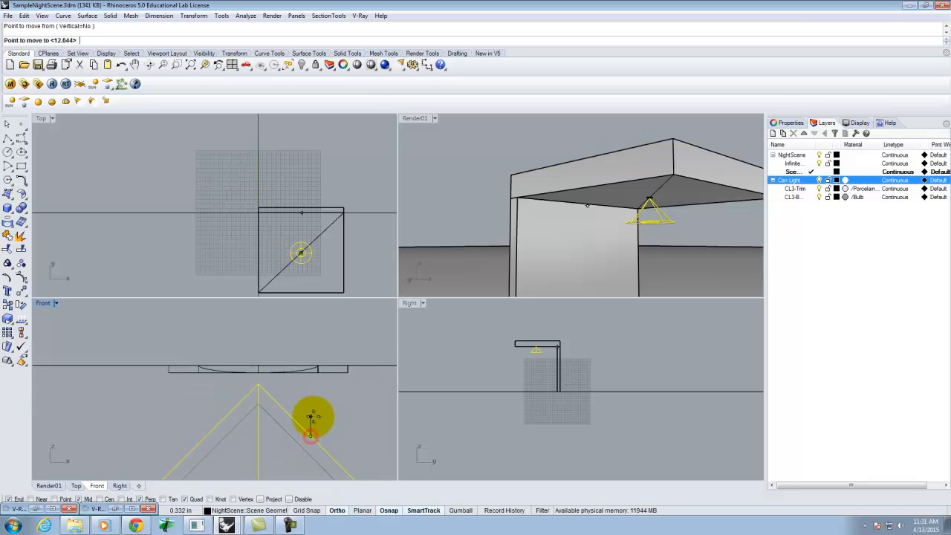
click(311, 409)
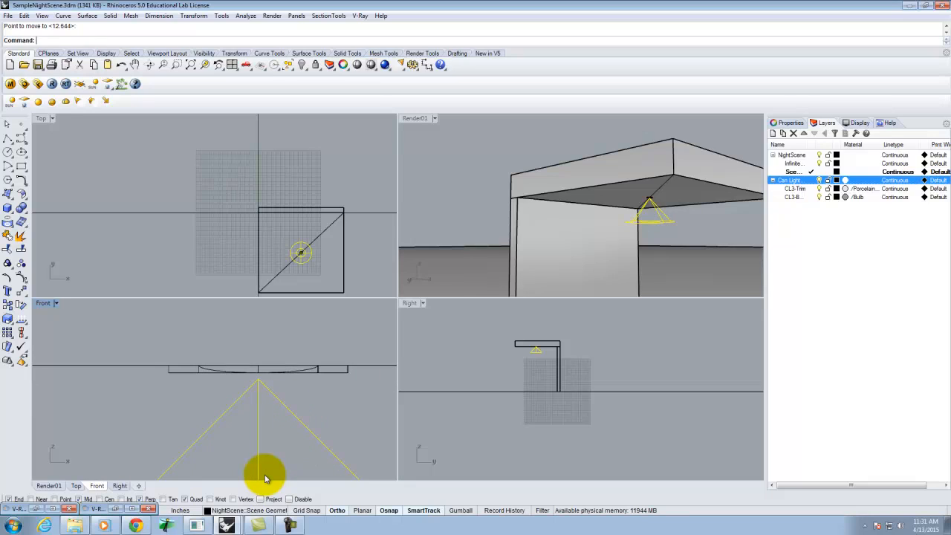
Step: Open the spotlight's light properties and set its units to Radiant power (W) and intensity to 40
double_click(416, 119)
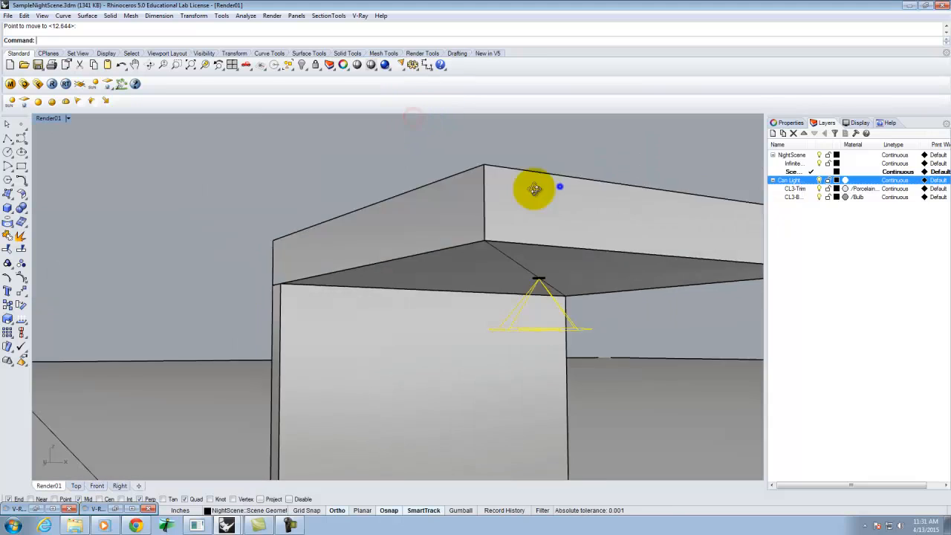
right_drag(534, 189, 429, 187)
scroll(373, 168, down, 5)
scroll(488, 270, up, 2)
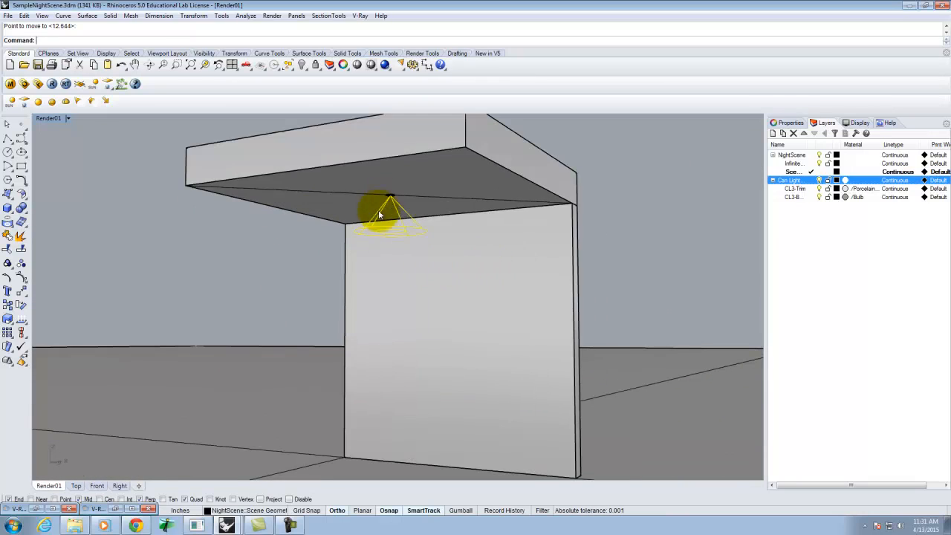
click(784, 122)
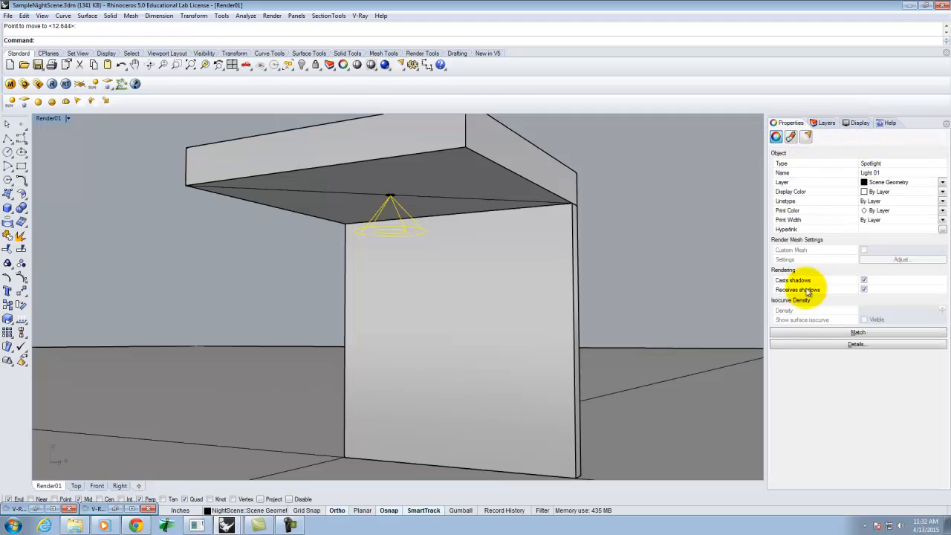
click(806, 138)
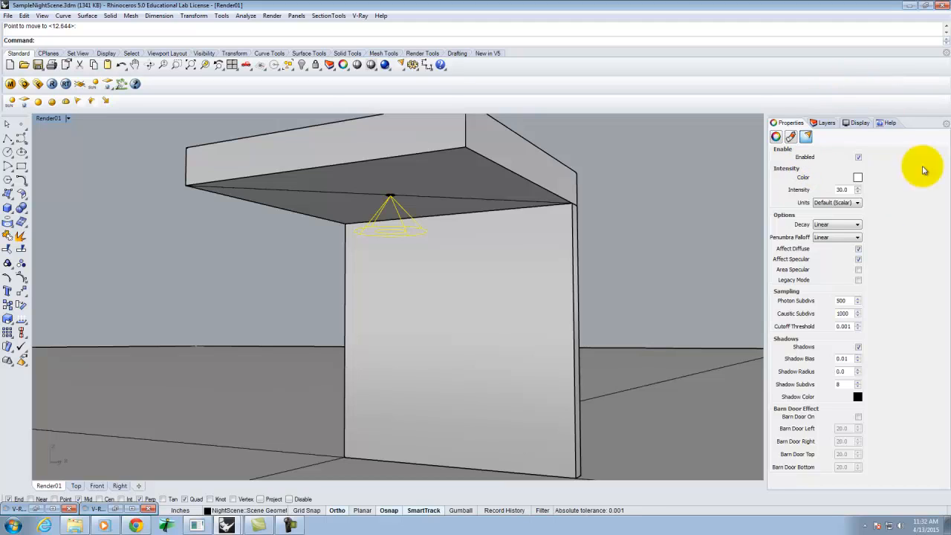
click(843, 204)
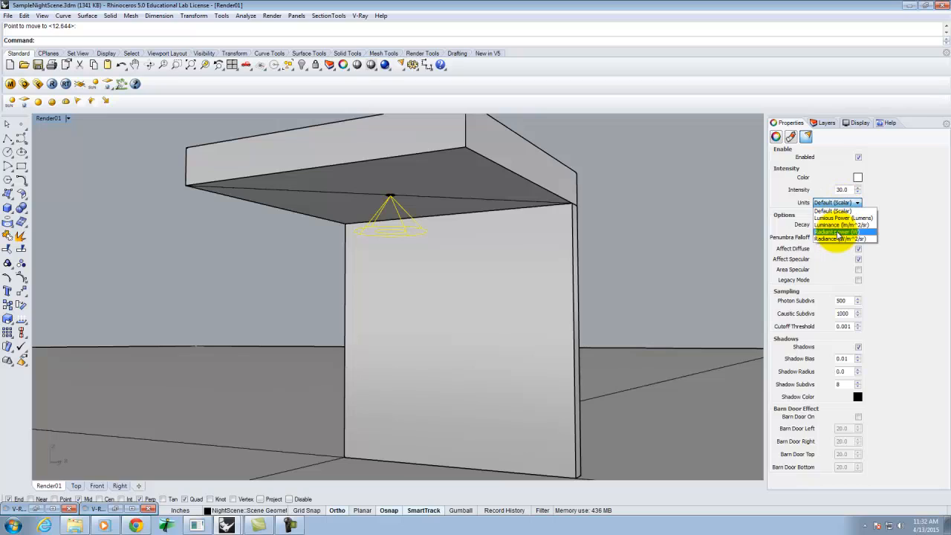
click(840, 233)
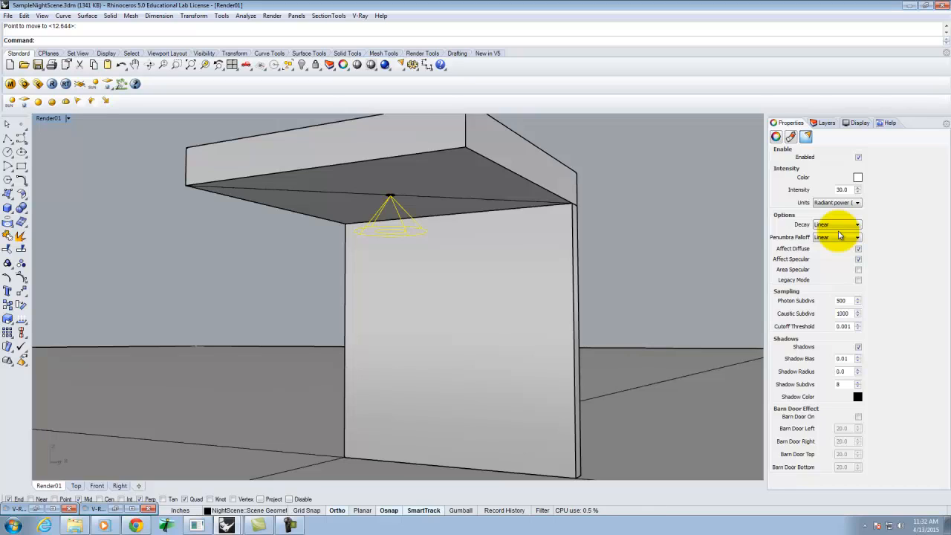
double_click(844, 189)
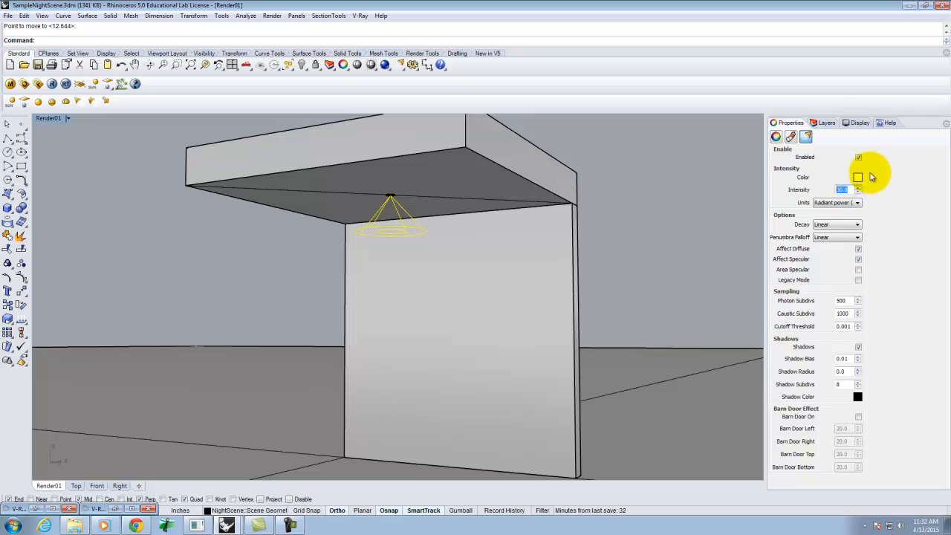
text(40)
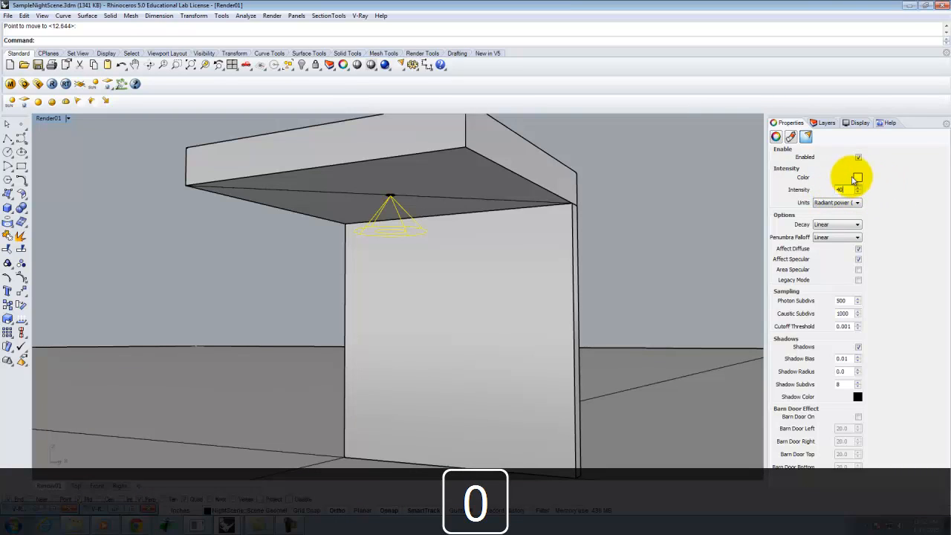
Step: Set the spotlight's color to RGB 255, 214, 170
click(857, 177)
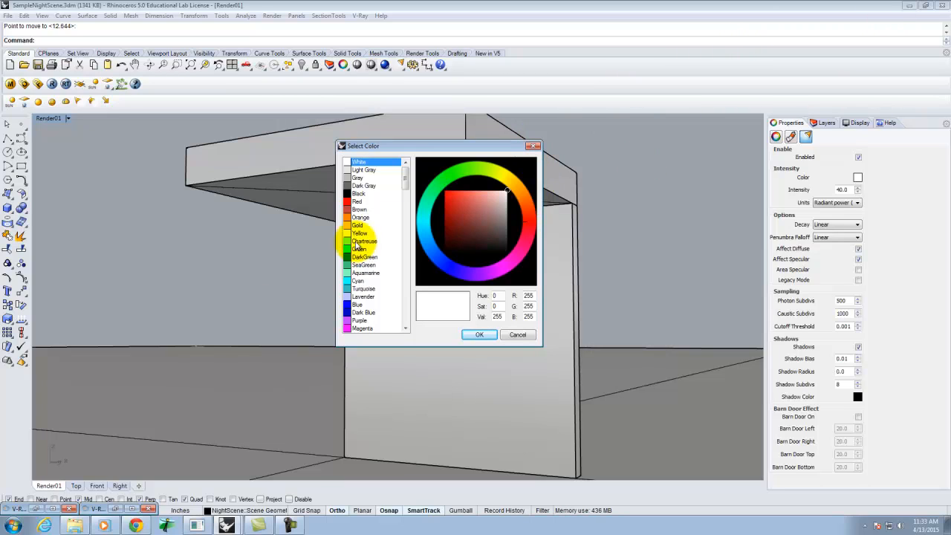
double_click(528, 295)
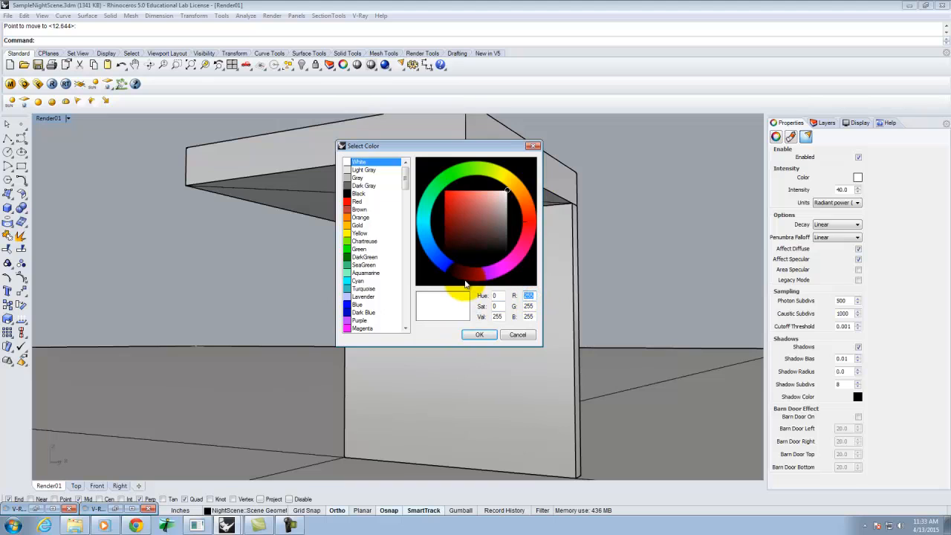
text(255)
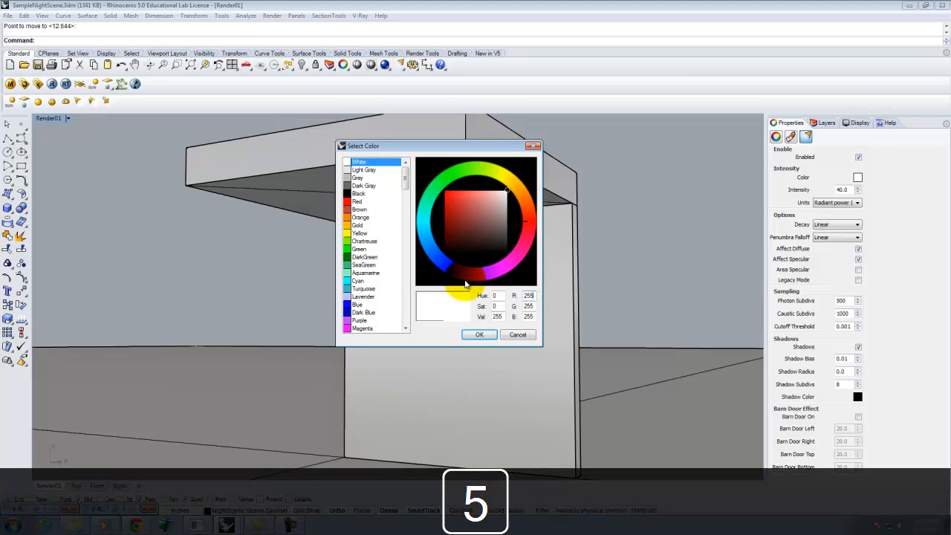
key(Tab)
text(214)
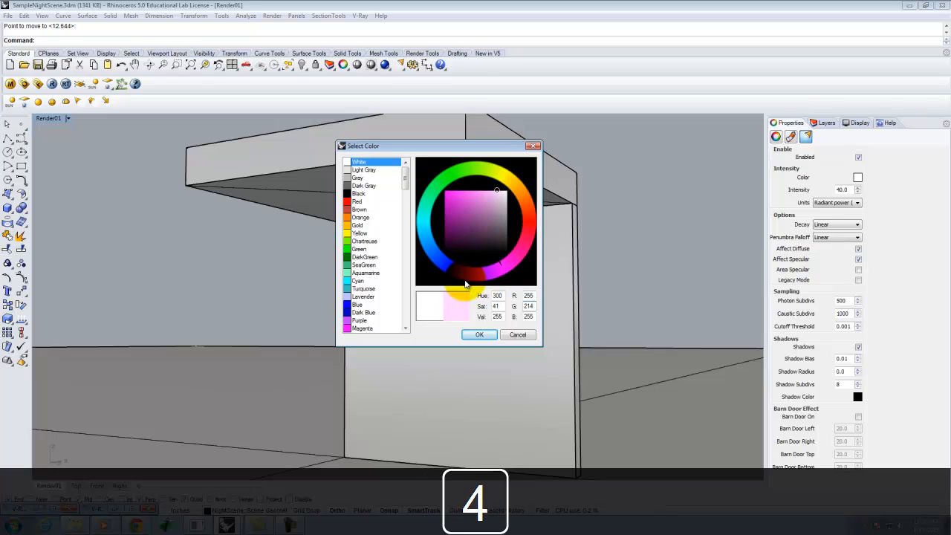
key(Tab)
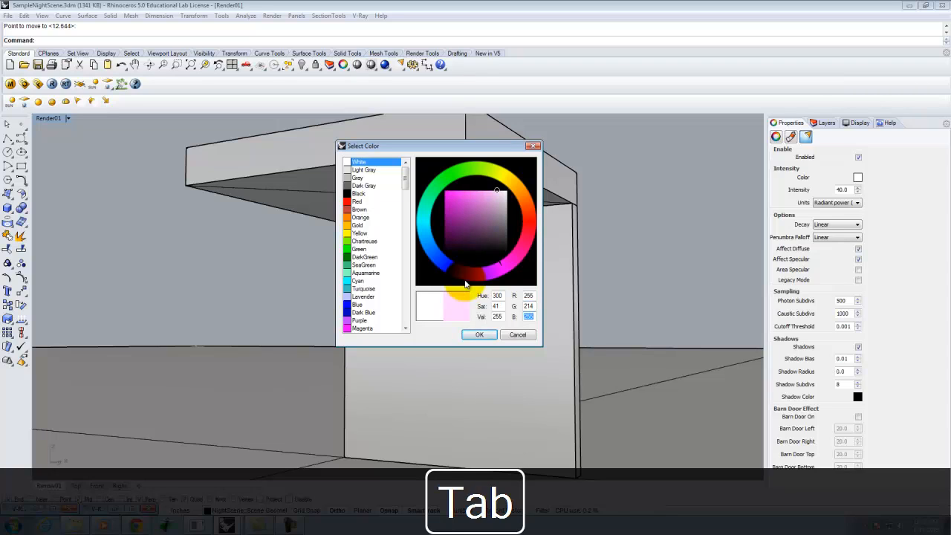
text(170)
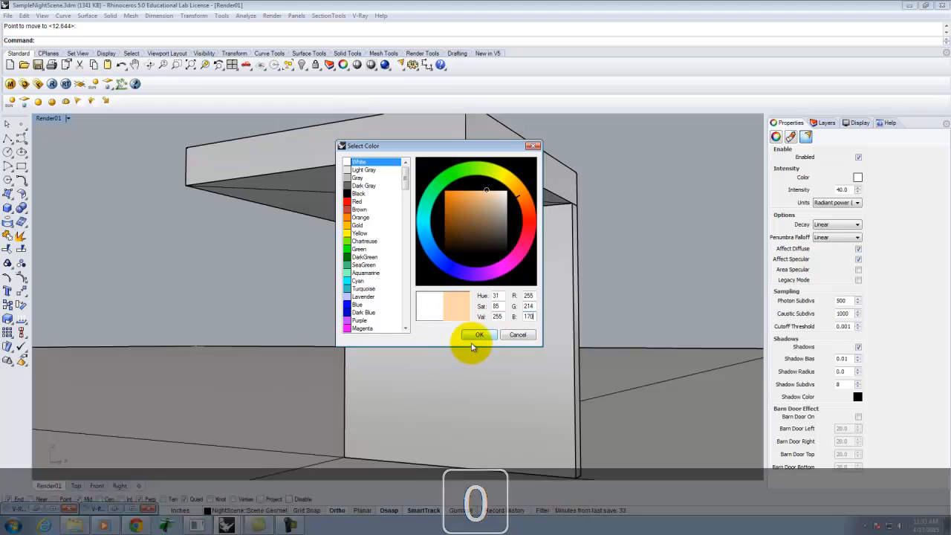
click(481, 335)
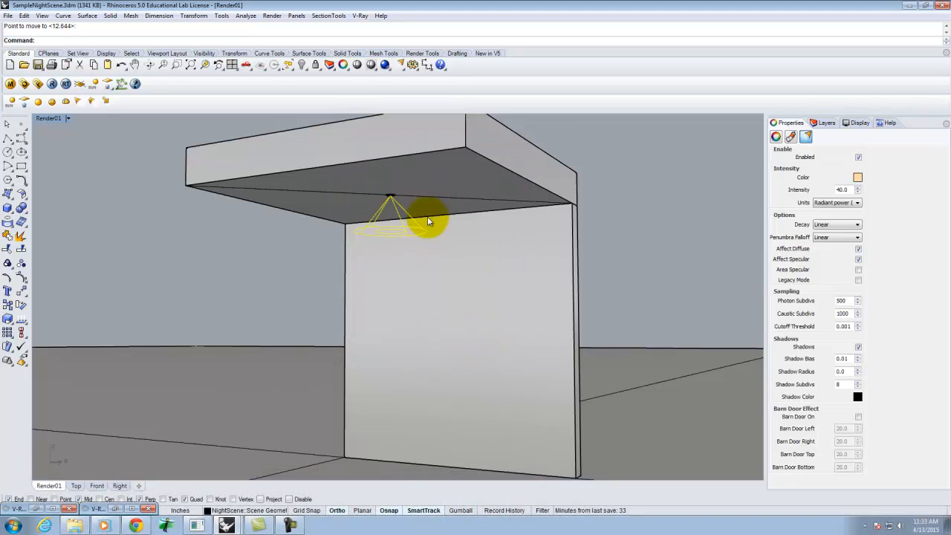
Step: Set the spotlight's decay to Inverse Square, then start a V-Ray render of the view
click(839, 225)
click(839, 247)
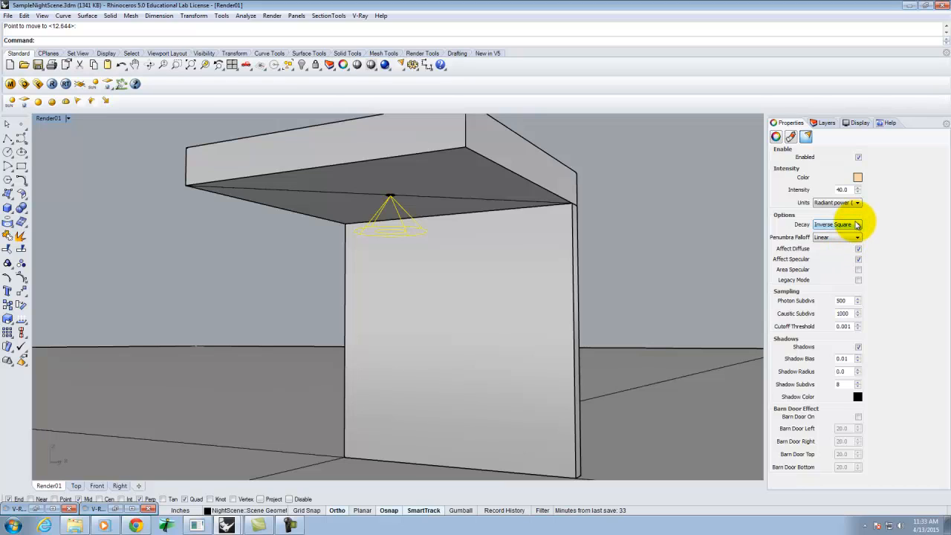
click(656, 228)
click(52, 84)
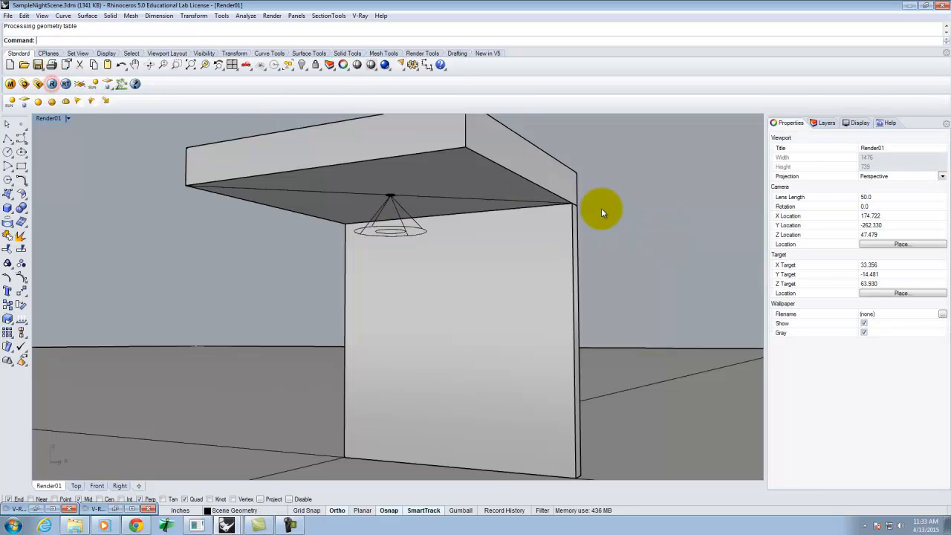
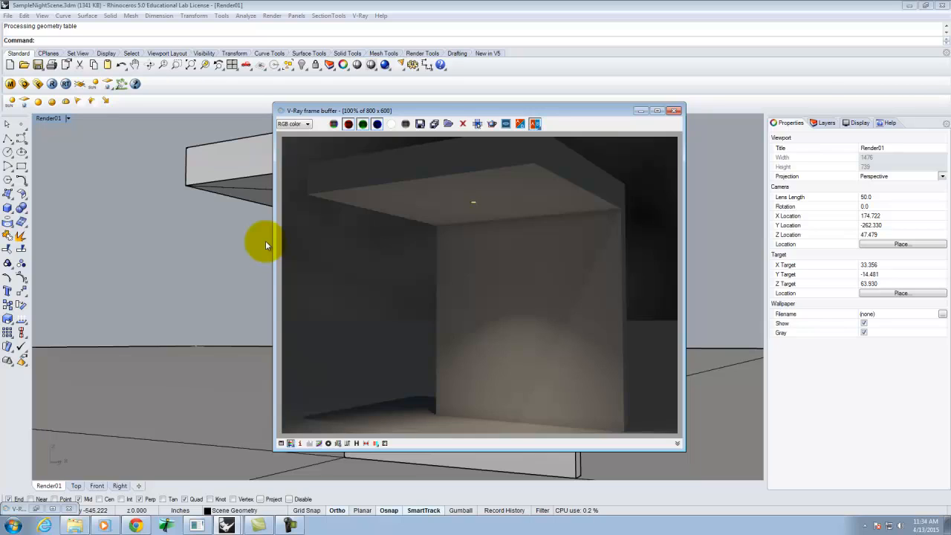
Step: Copy the can light together with its spotlight to a new position closer to the wall
click(642, 110)
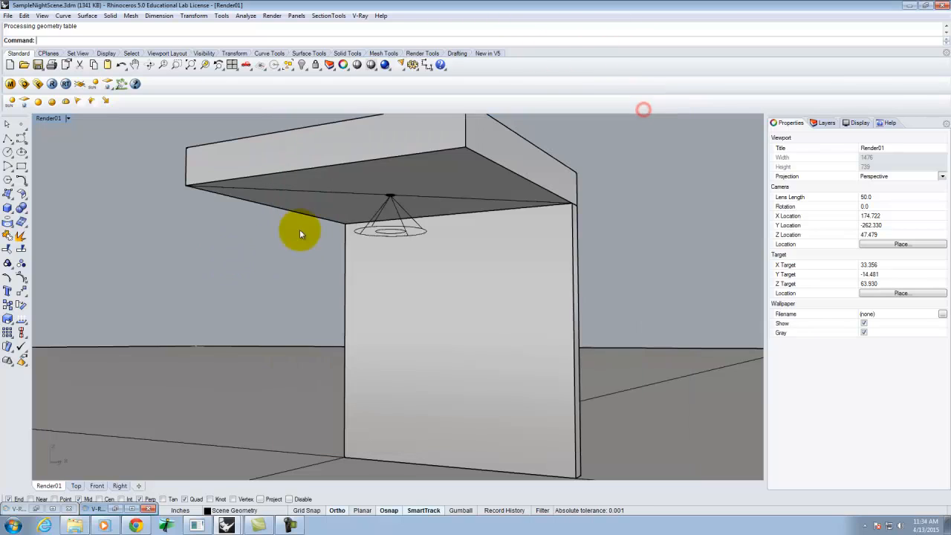
click(389, 224)
click(389, 196)
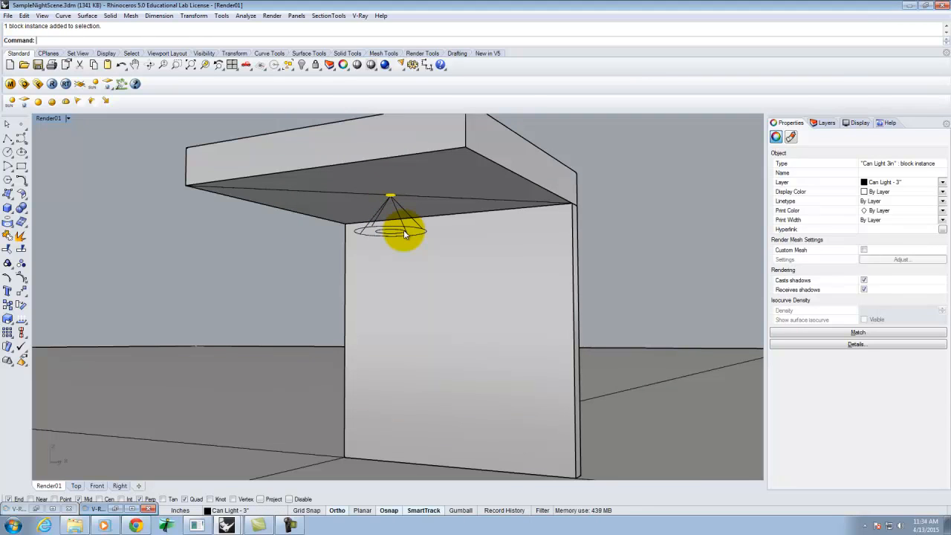
shift+click(393, 226)
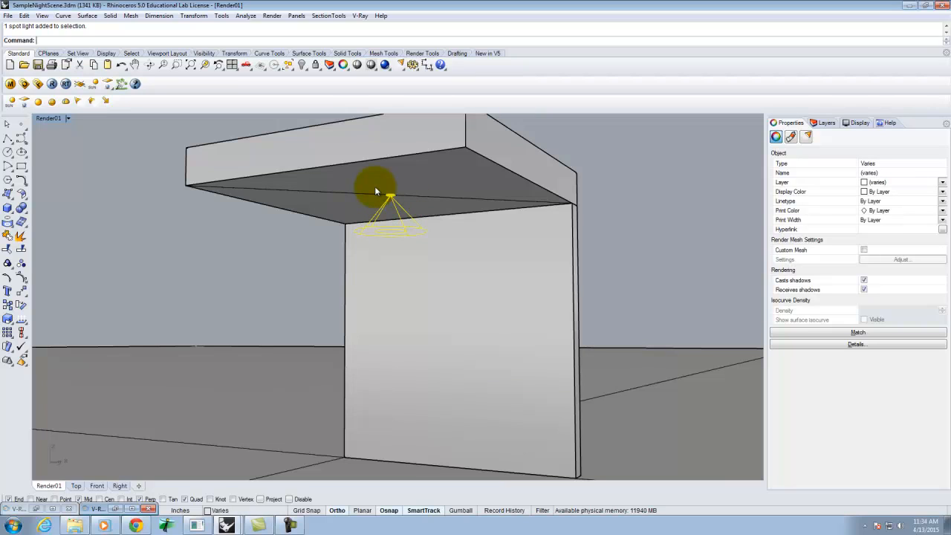
double_click(50, 118)
scroll(302, 225, up, 5)
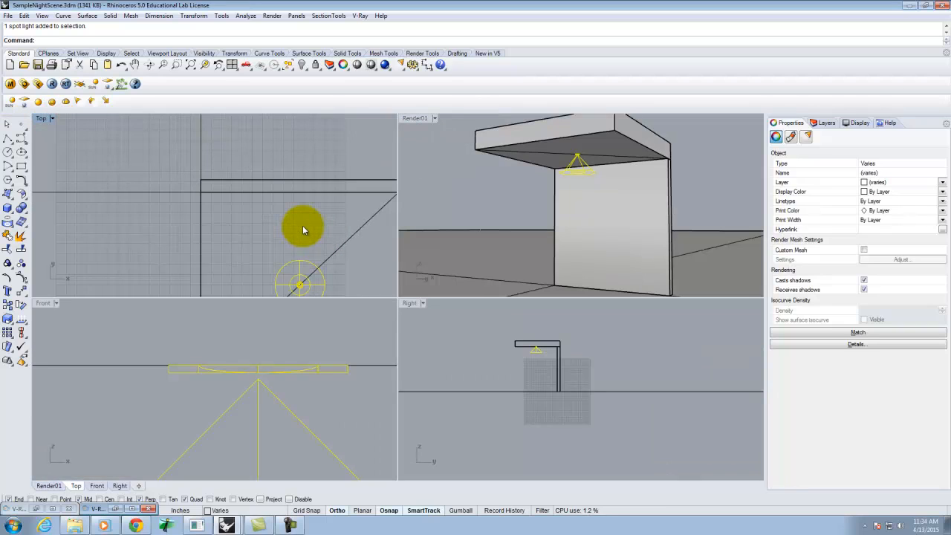
key(Return)
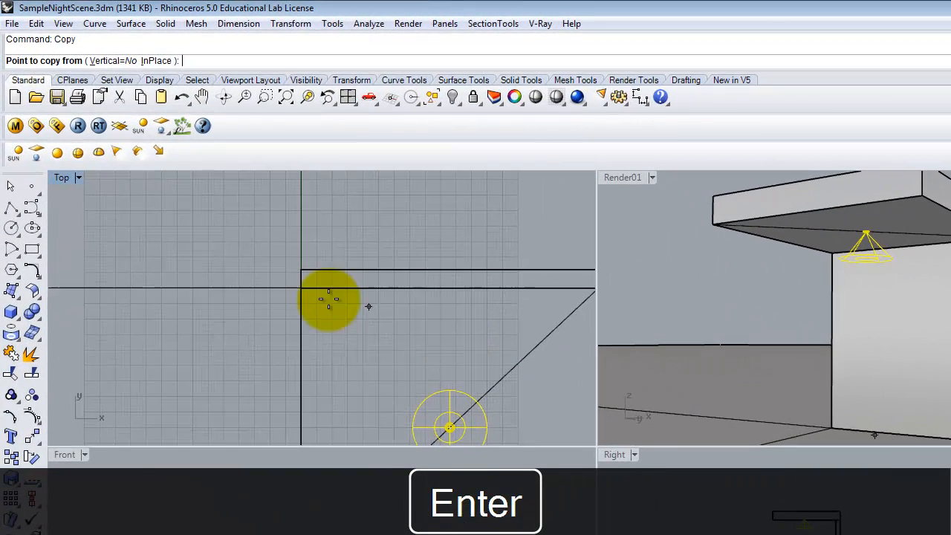
click(190, 374)
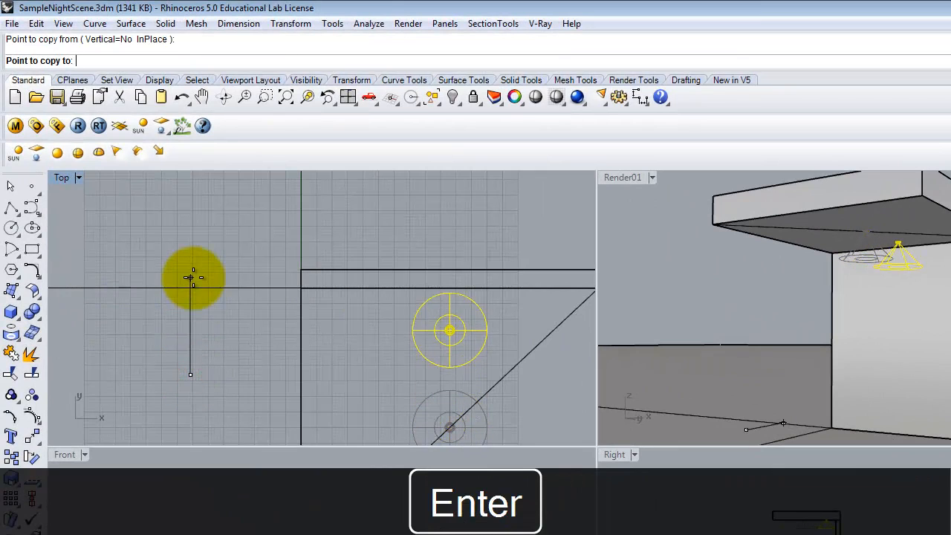
click(193, 285)
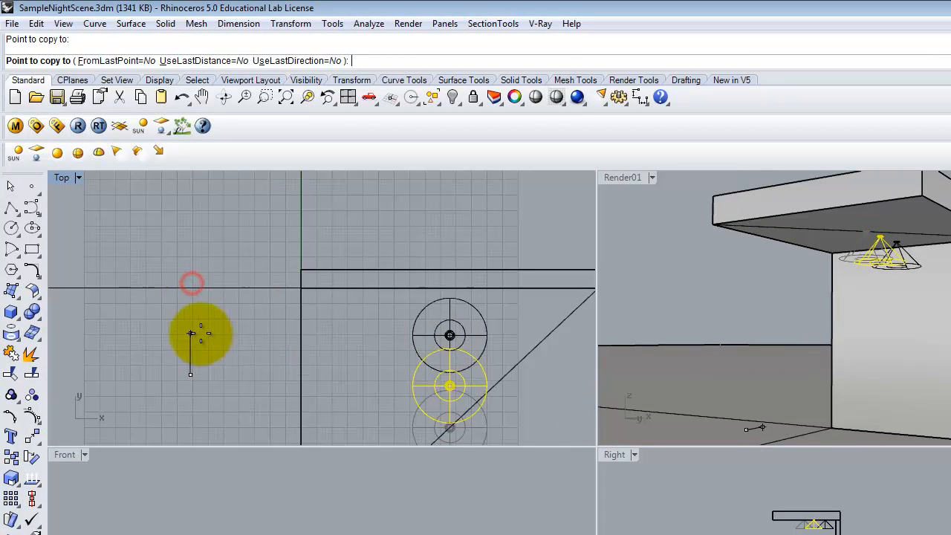
key(Escape)
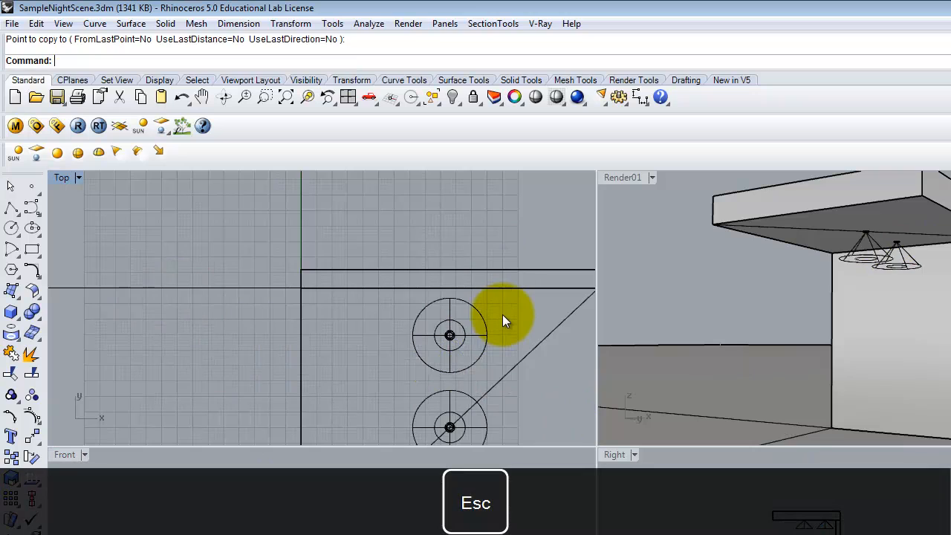
Step: Copy the can light and spotlight twice more to form a row of three lights along the wall
click(413, 345)
text(copy)
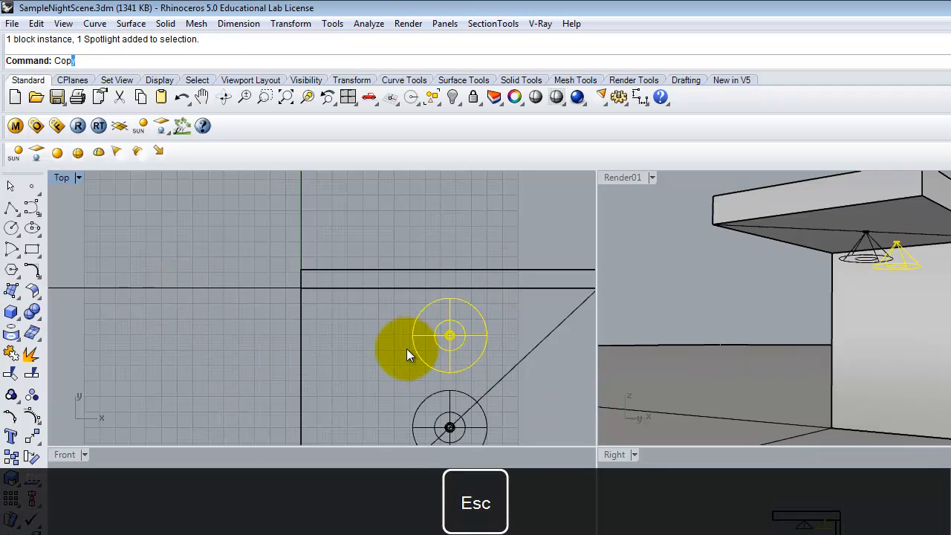
key(Return)
click(239, 383)
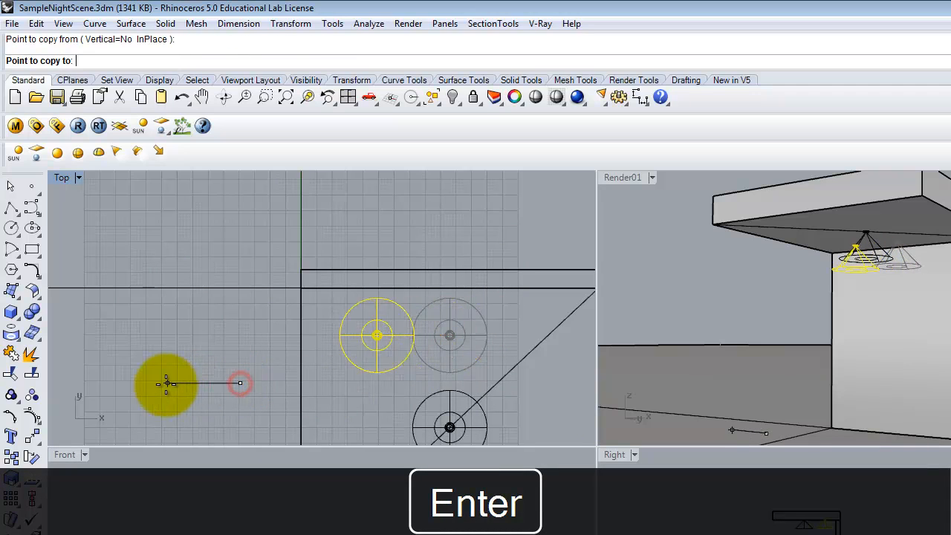
scroll(143, 380, down, 3)
scroll(252, 378, up, 2)
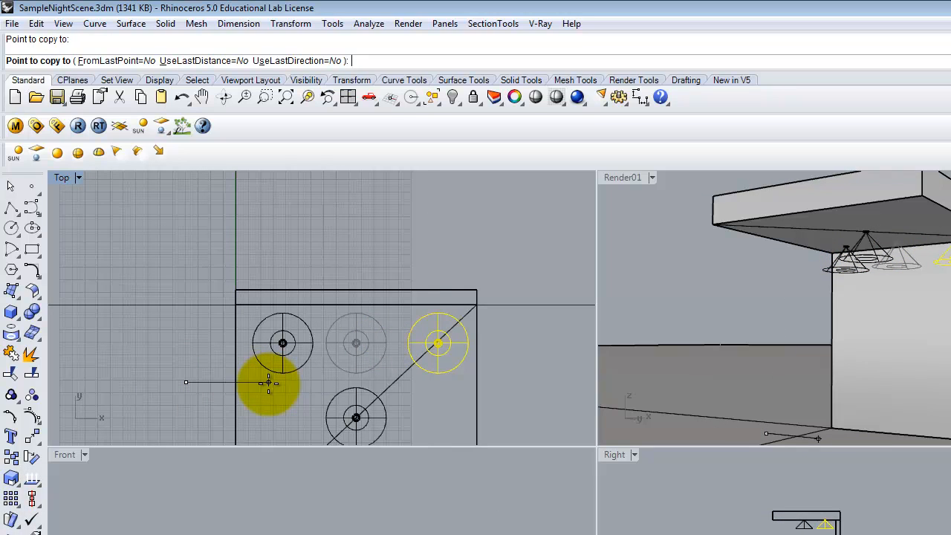
click(264, 384)
key(Escape)
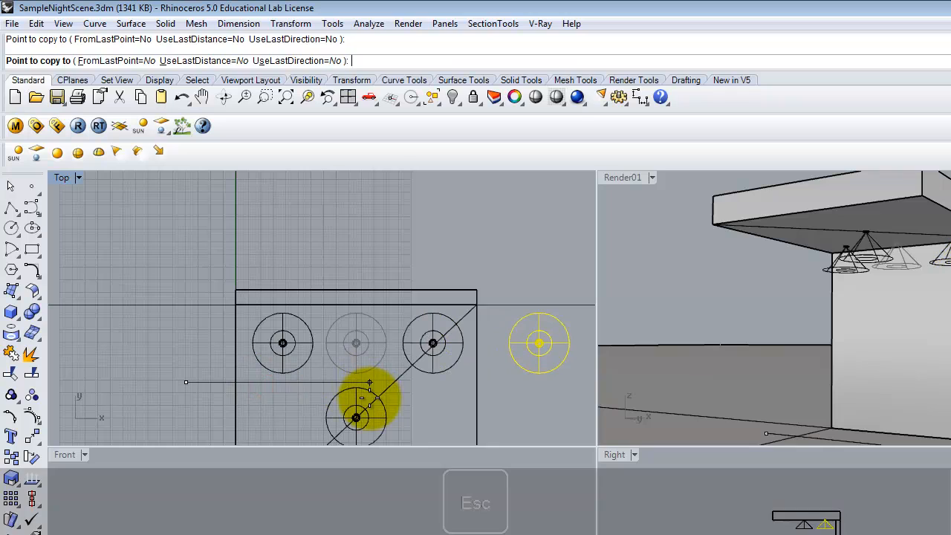
key(Escape)
Step: Delete the original can light and spotlight left below the row
click(380, 420)
click(359, 422)
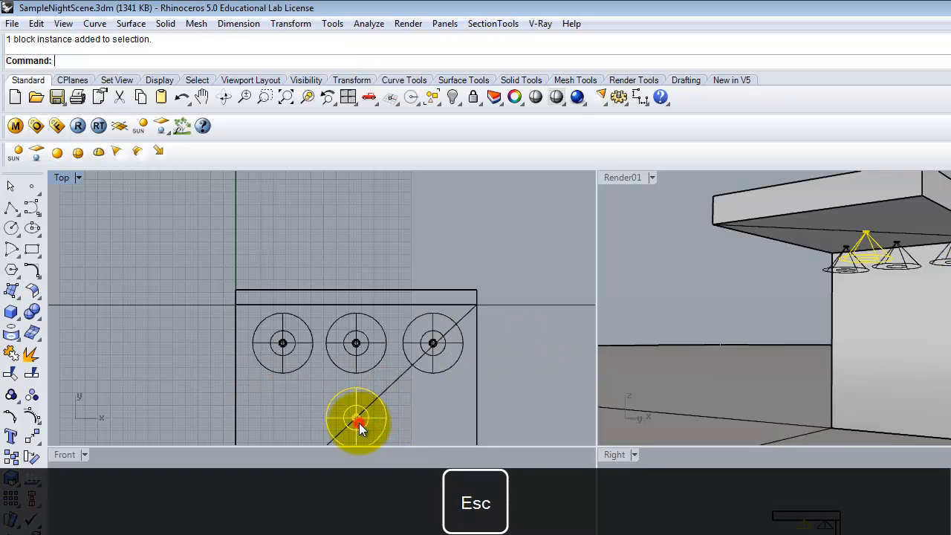
key(Delete)
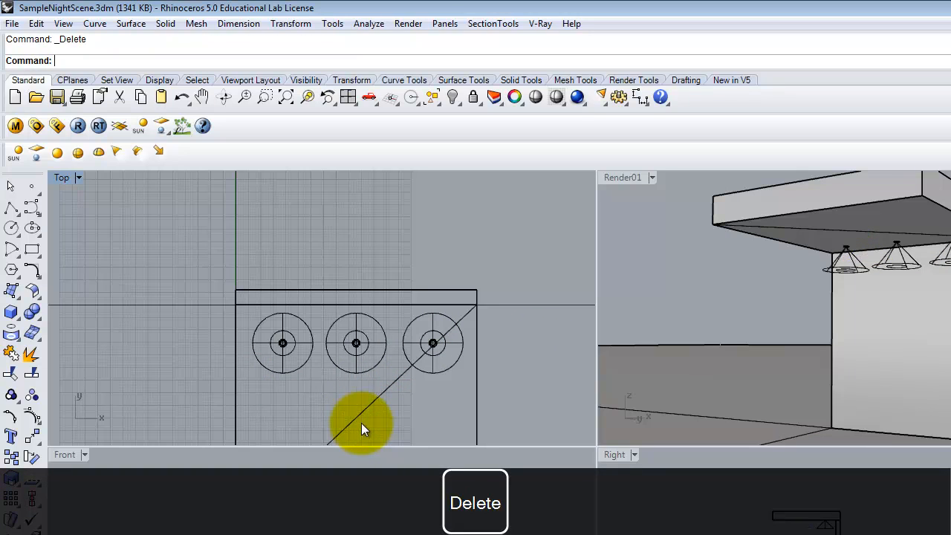
Step: Maximize the Render01 view and render it with V-Ray
click(620, 178)
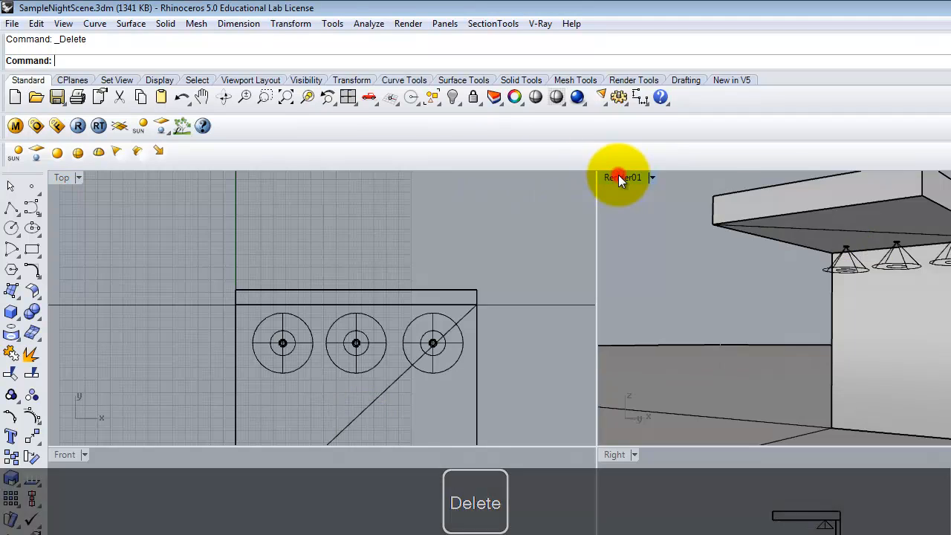
click(619, 178)
click(80, 126)
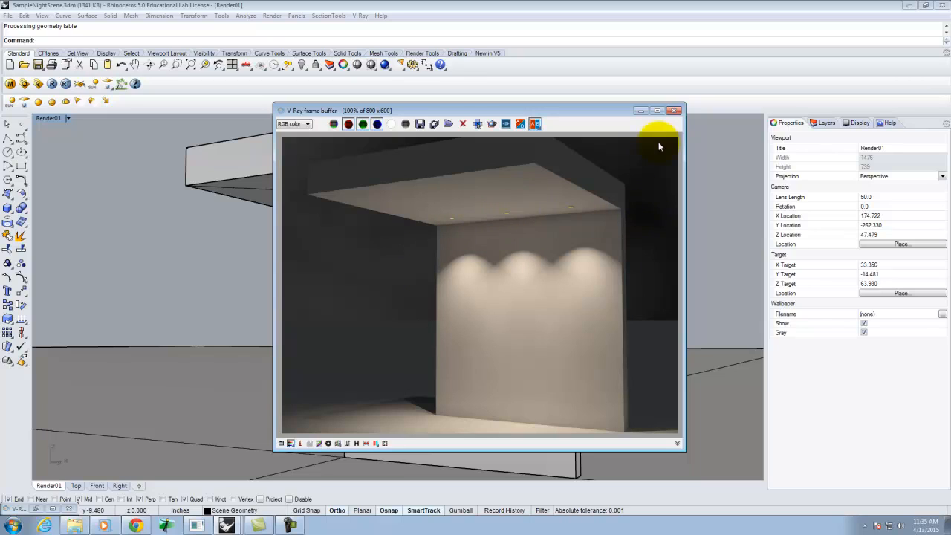
Step: Inspect a spotlight and the scene's layer list, then render the view again with V-Ray
click(673, 111)
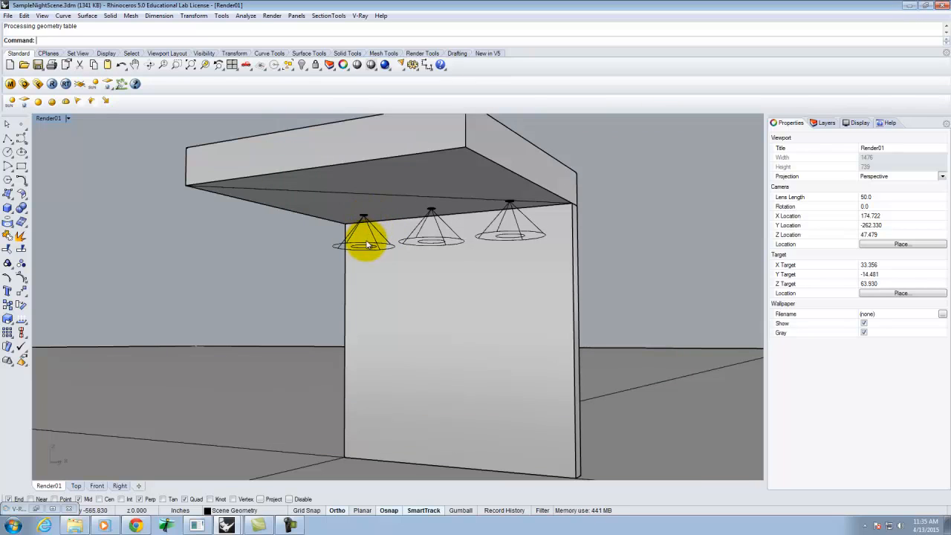
click(364, 234)
click(814, 124)
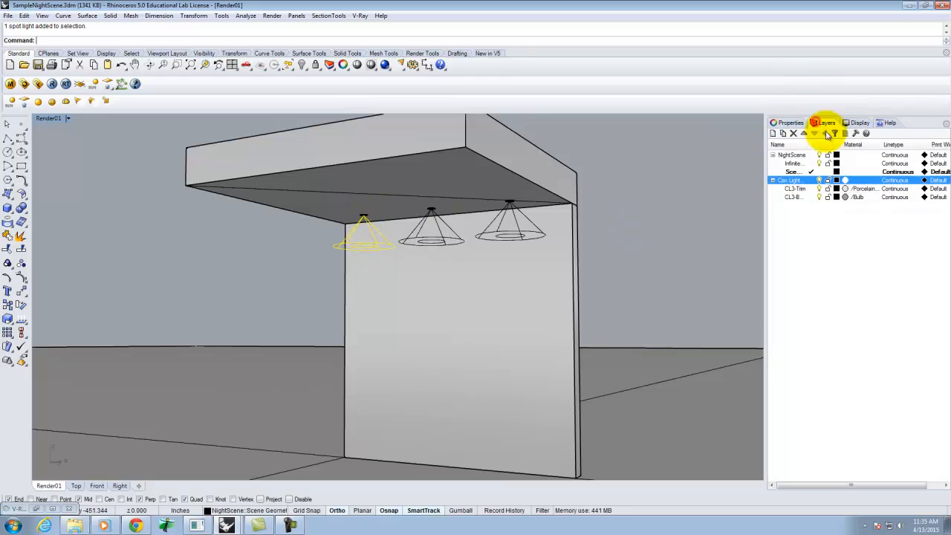
click(692, 186)
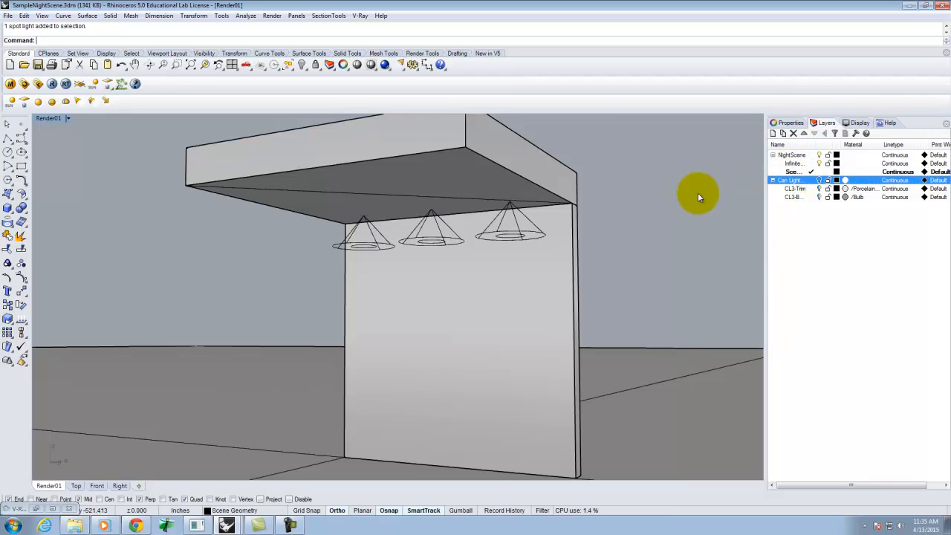
click(52, 83)
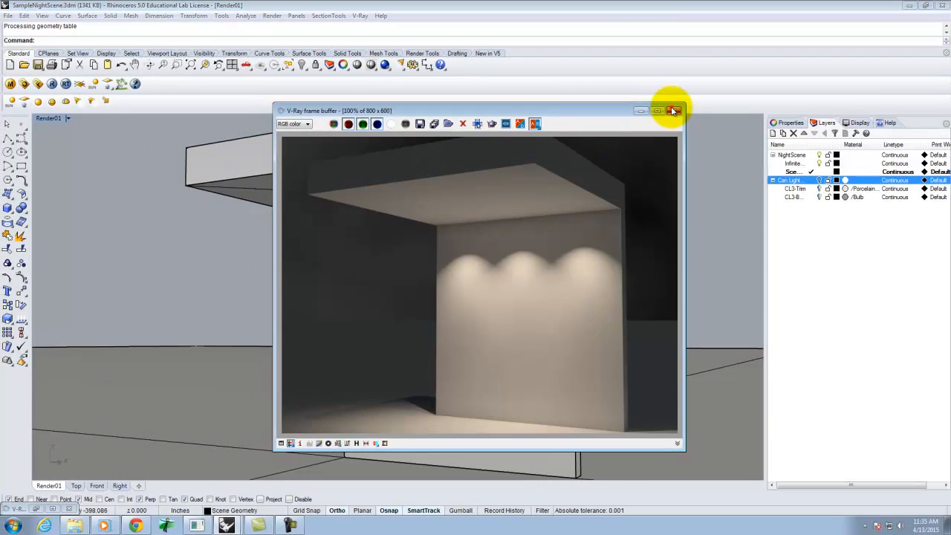
Step: Minimize the scene and open a new Rhino file from the Large Objects - Inches template
click(629, 51)
click(819, 180)
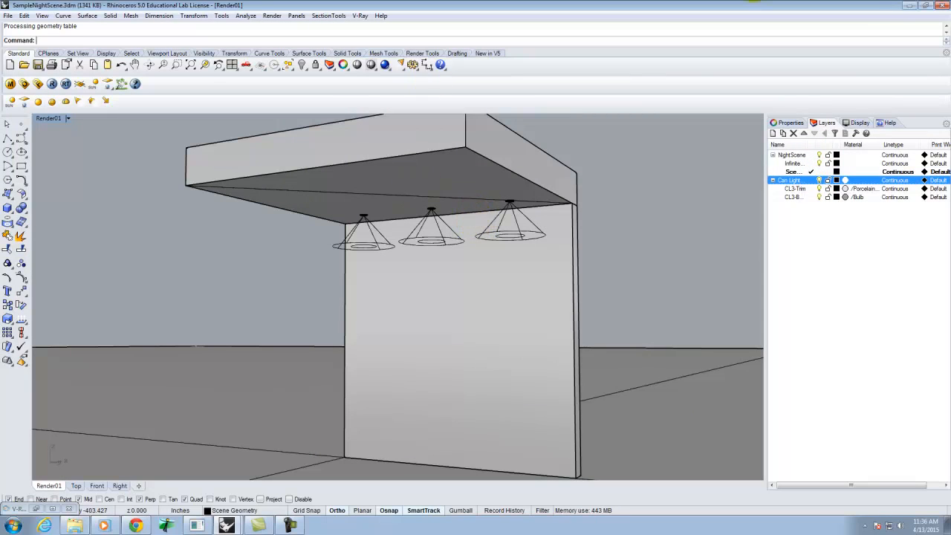
click(906, 9)
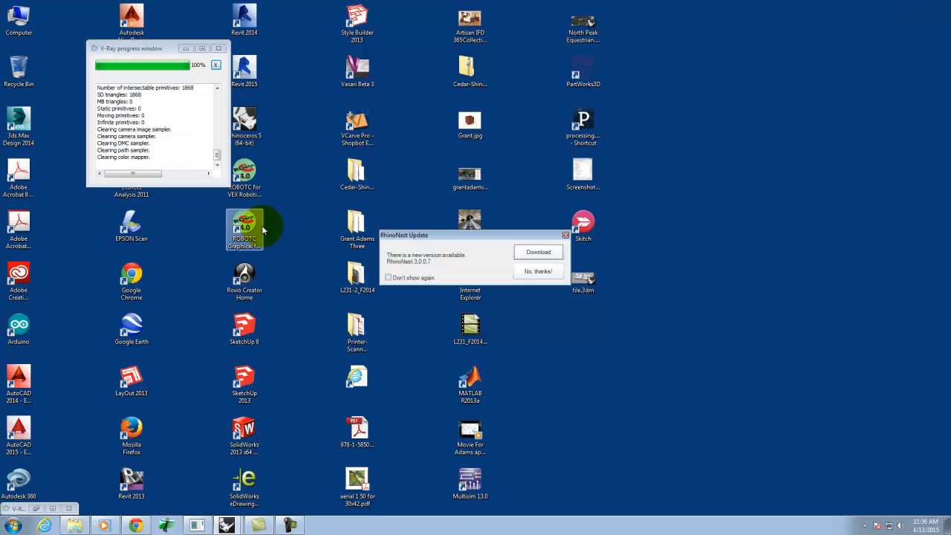
click(9, 530)
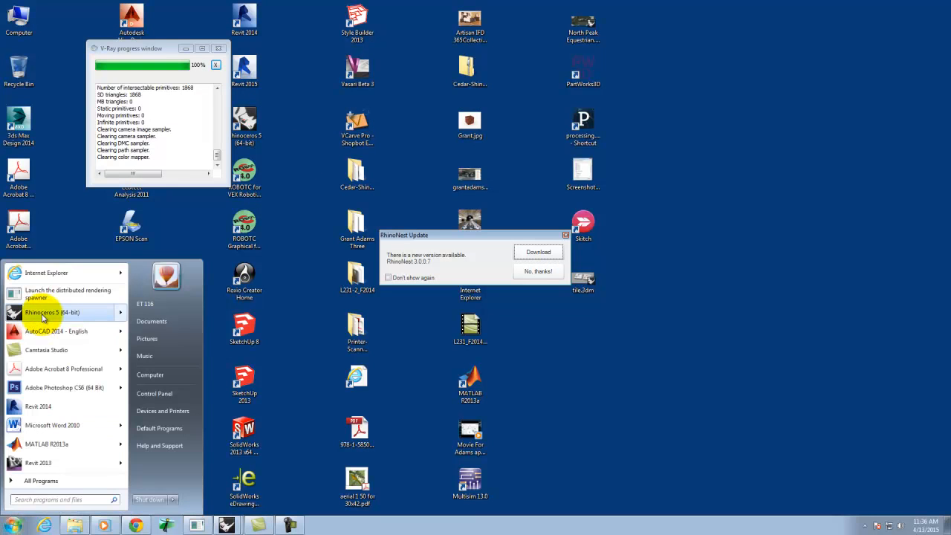
click(43, 314)
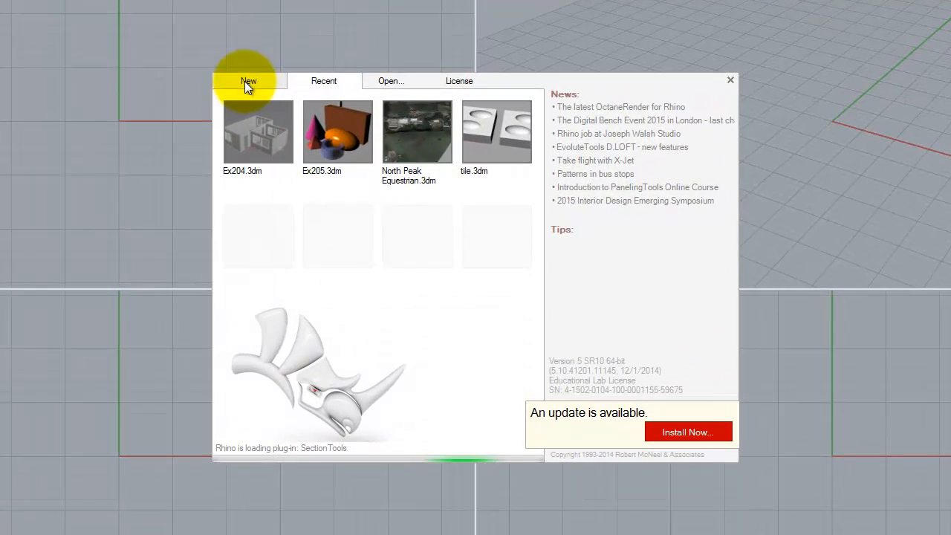
click(270, 98)
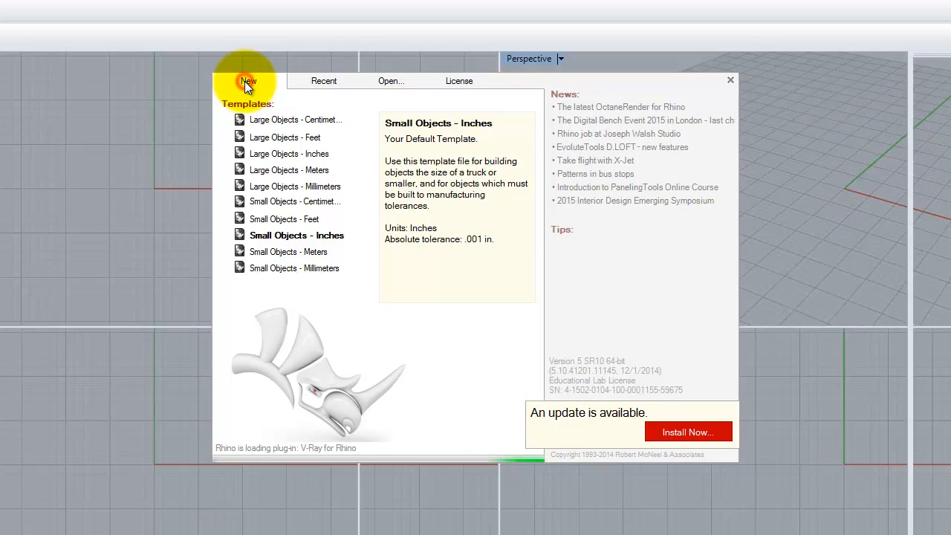
click(300, 154)
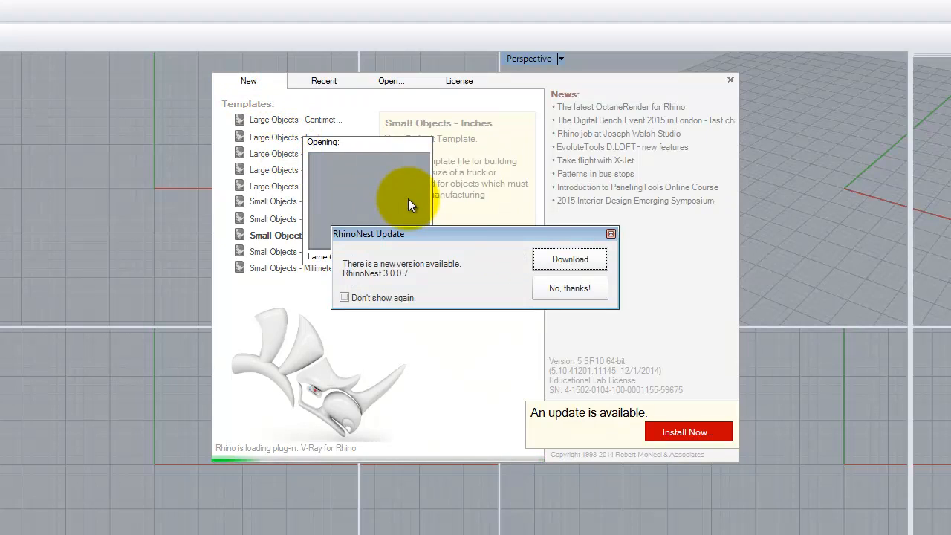
click(583, 292)
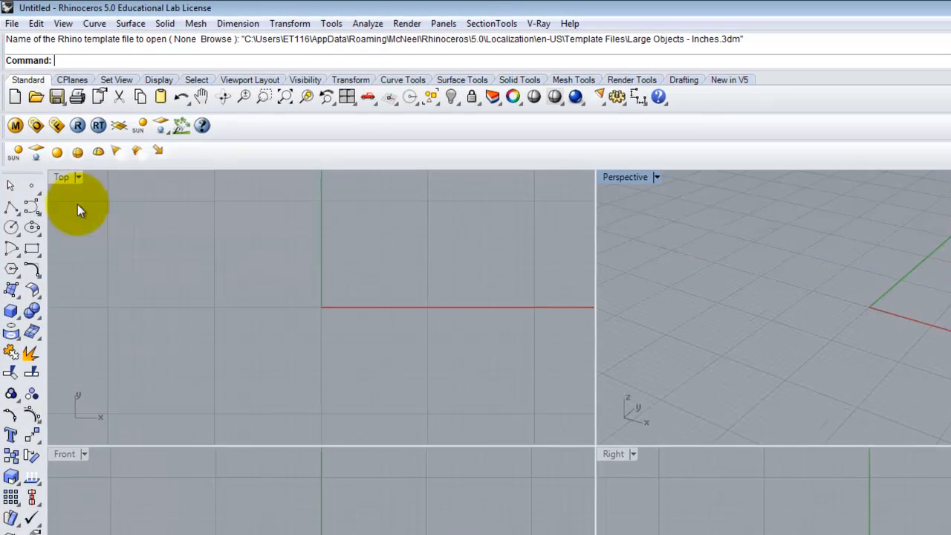
Step: Create a box with its base corner at 0,0, opposite corner @4",.25" and height 8"
click(10, 312)
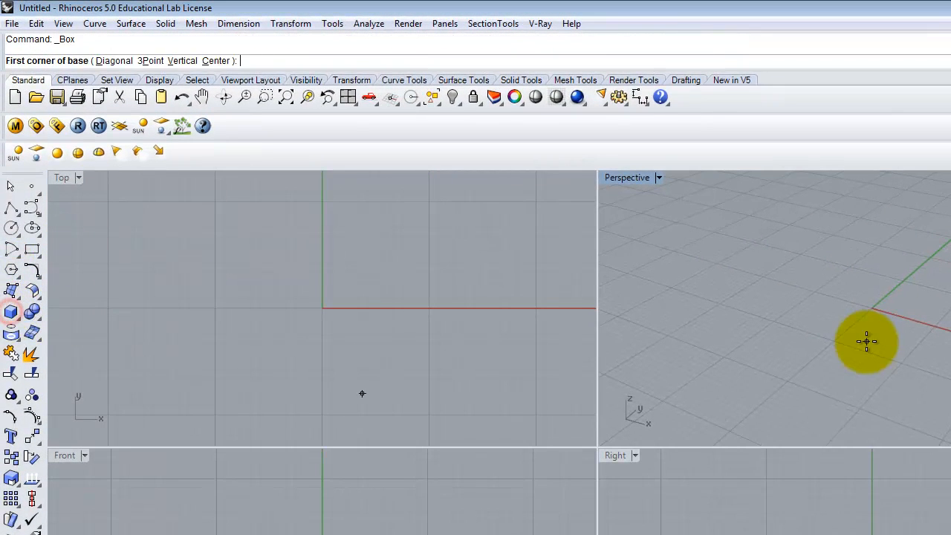
text(0,0)
key(Return)
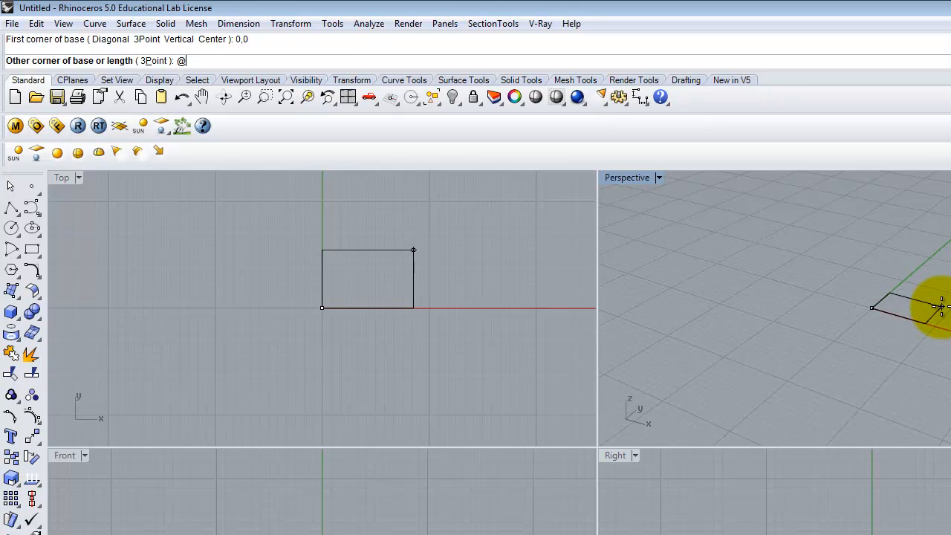
text(4",.25")
key(Return)
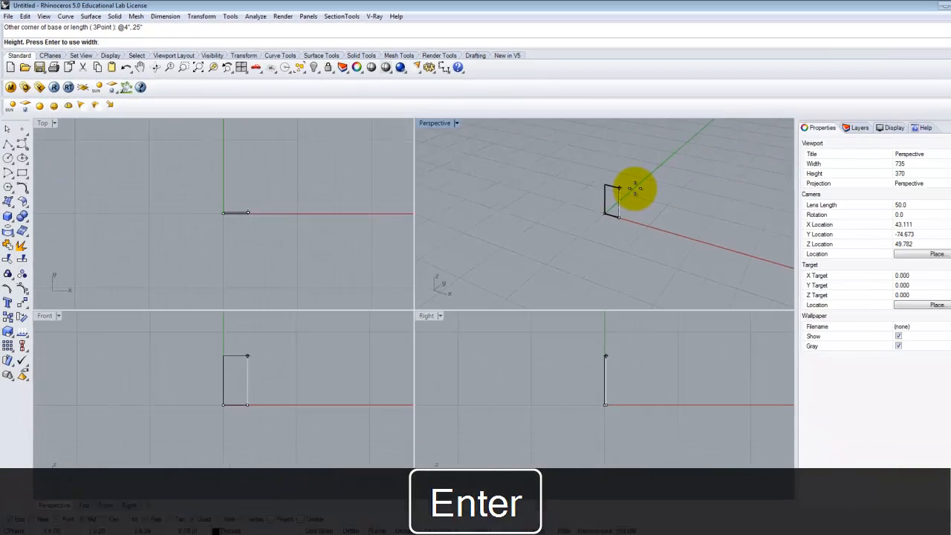
text(8")
key(Return)
Step: Switch the Perspective viewport to shaded display
scroll(599, 188, up, 8)
mouse_move(612, 218)
right_down()
mouse_move(554, 186)
mouse_move(628, 221)
right_up()
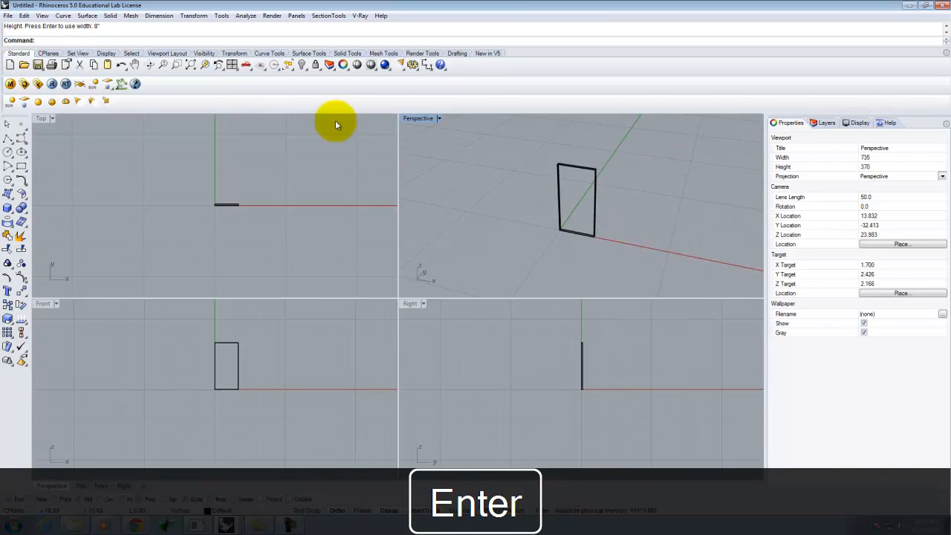
click(439, 118)
click(429, 154)
mouse_move(675, 250)
right_down()
mouse_move(542, 242)
mouse_move(576, 225)
right_up()
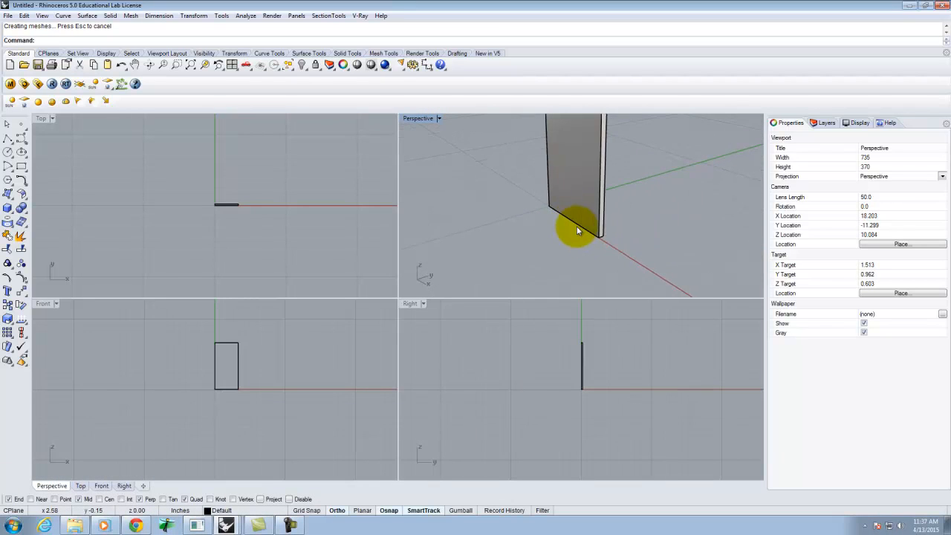
Step: Move the box 2" to the left along the x-axis
click(576, 226)
key(Return)
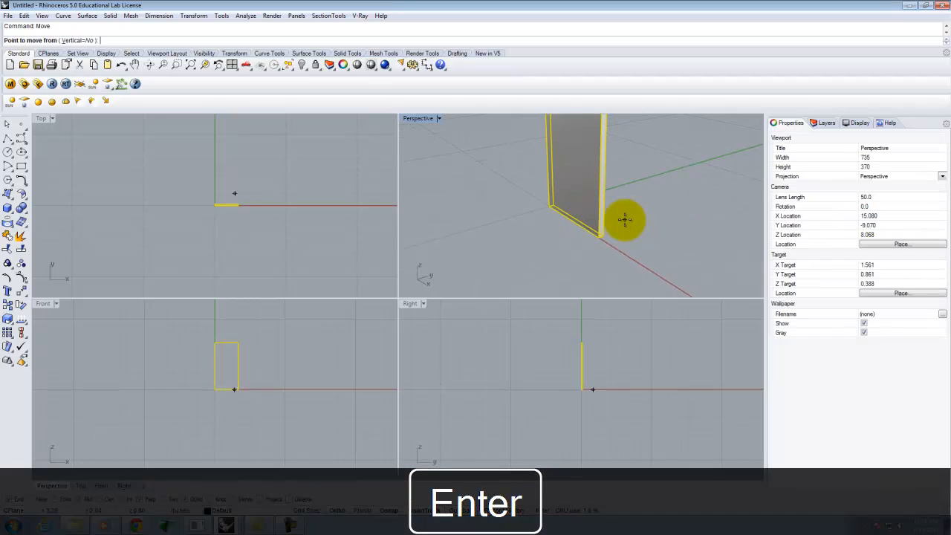
click(562, 253)
text(2")
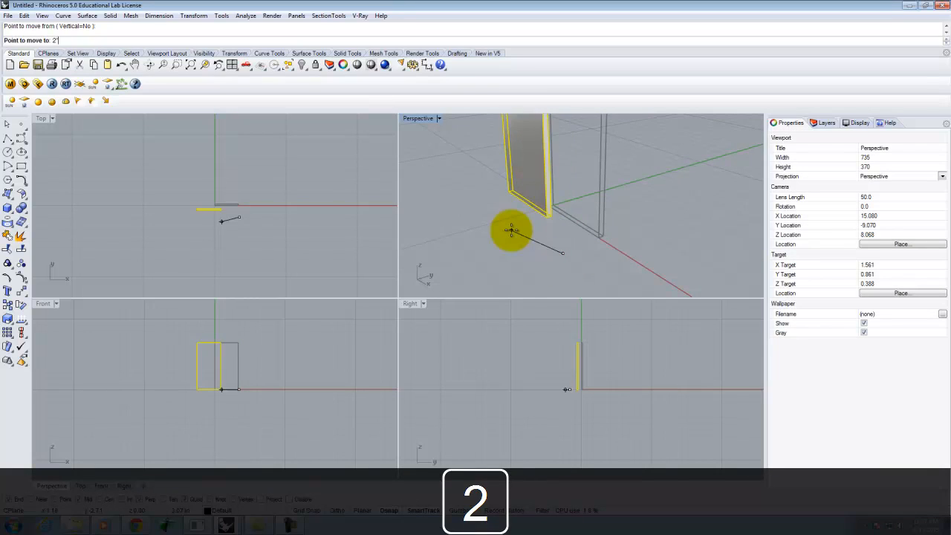
key(Return)
Step: Finish the 2" box move, then try moving the box again with distances of 5 and 25
click(511, 231)
right_click(594, 208)
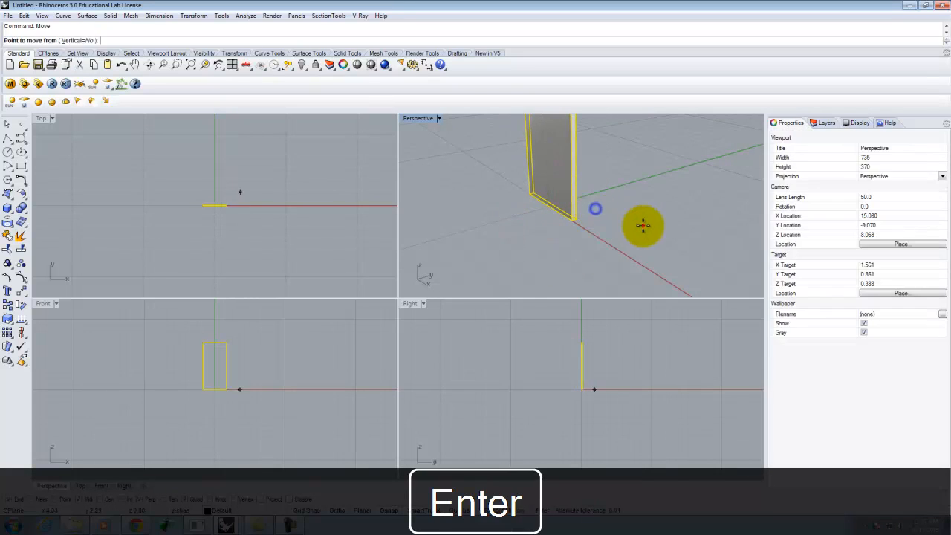
click(642, 225)
text(5)
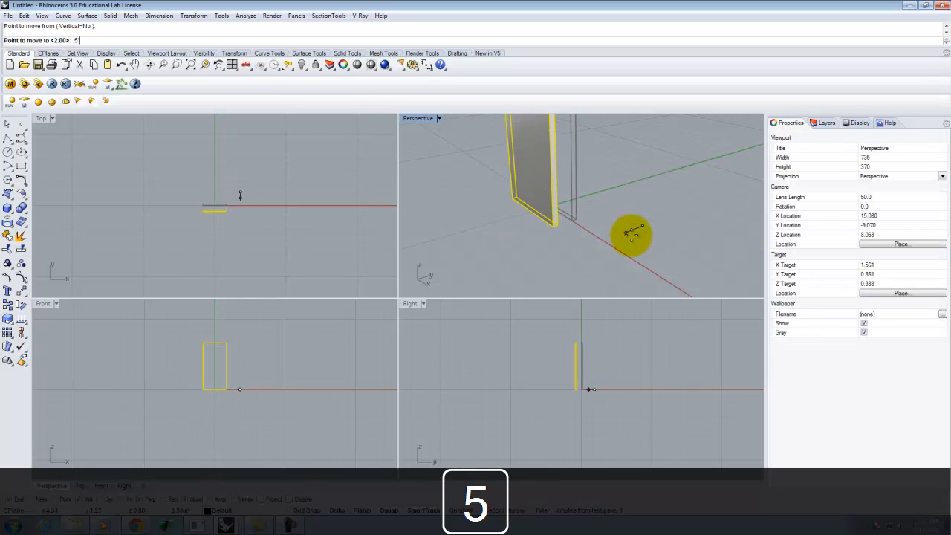
key(Return)
key(Escape)
right_click(636, 229)
click(634, 233)
text(25)
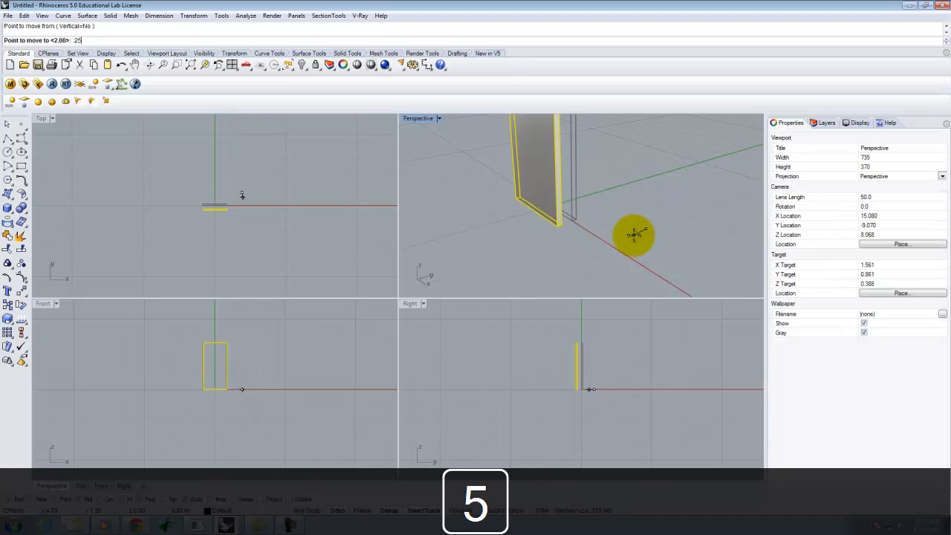
key(Return)
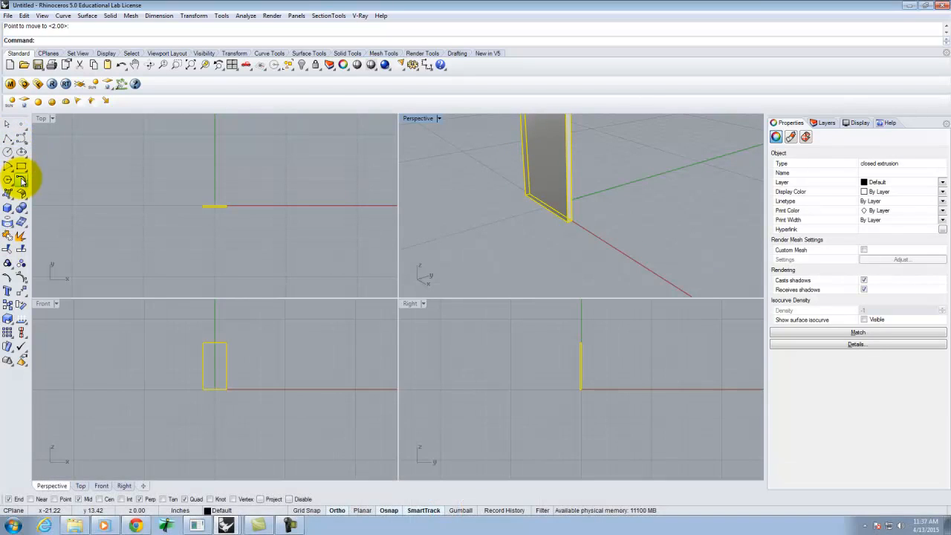
Step: Create a cylinder beside the box with a 2.5" diameter and 3" height
click(10, 207)
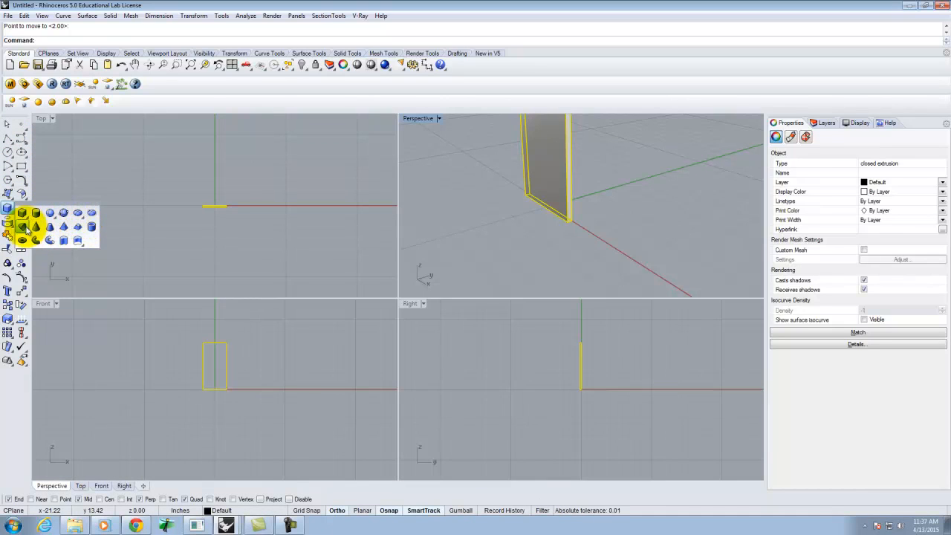
click(36, 212)
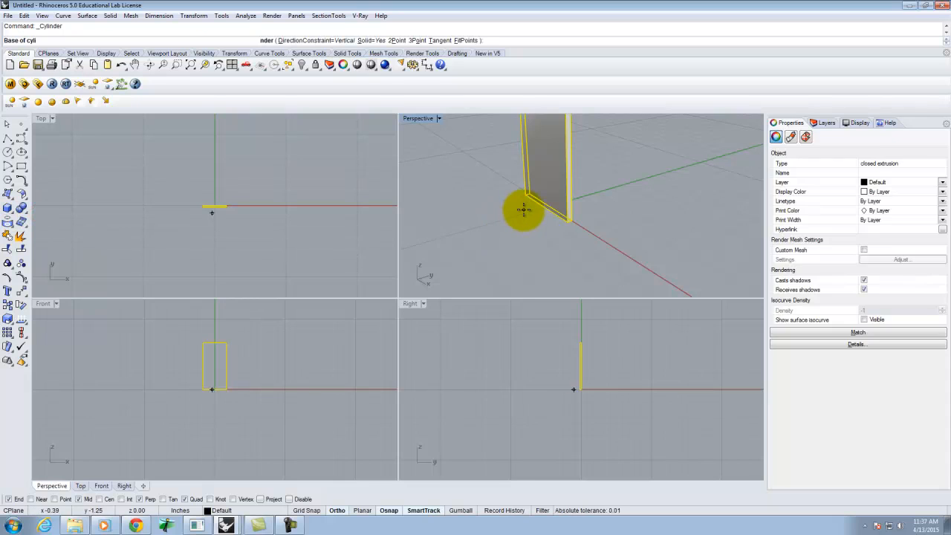
click(491, 224)
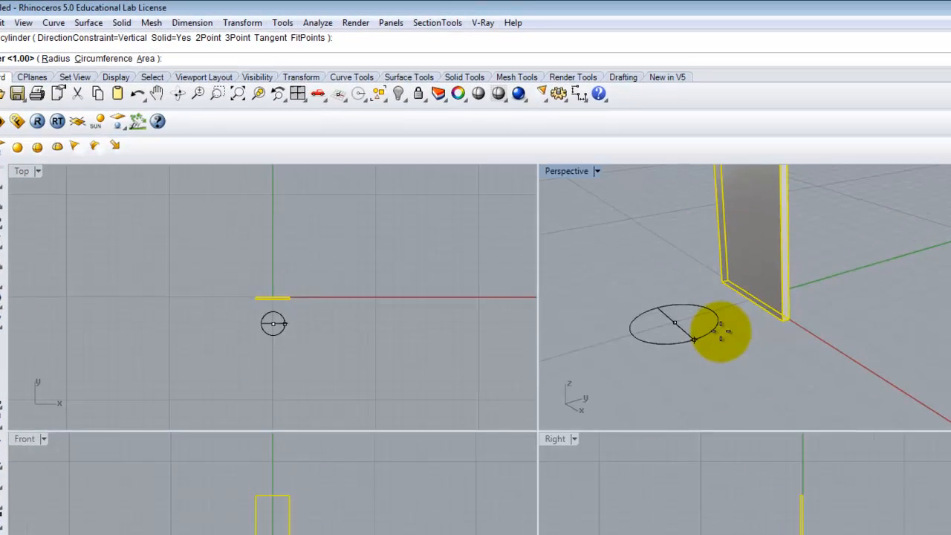
text(d)
key(Return)
text(2)
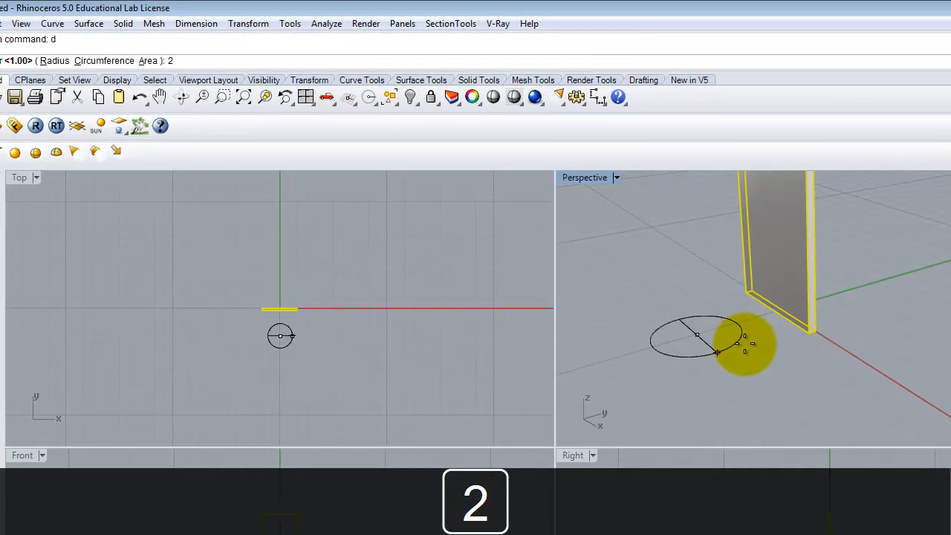
text(.5)
key(Return)
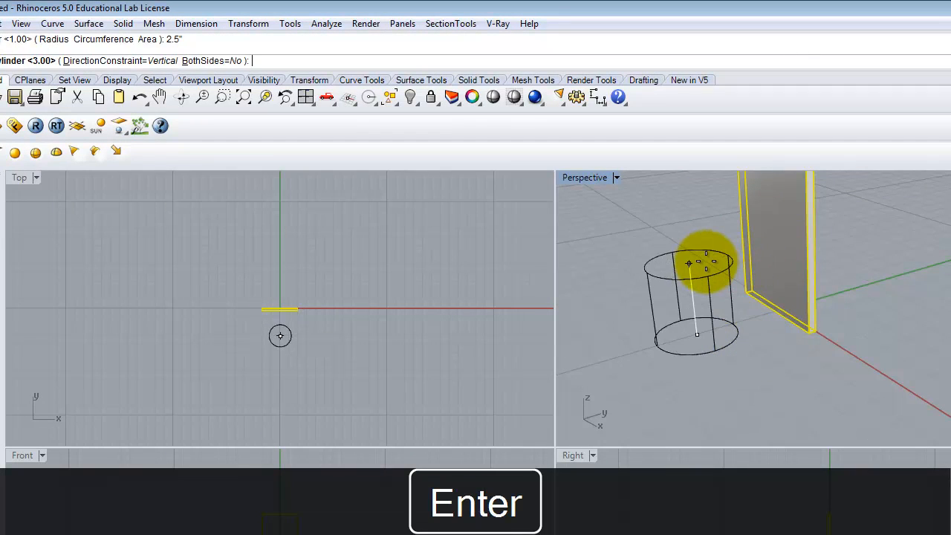
text(3)
key(Return)
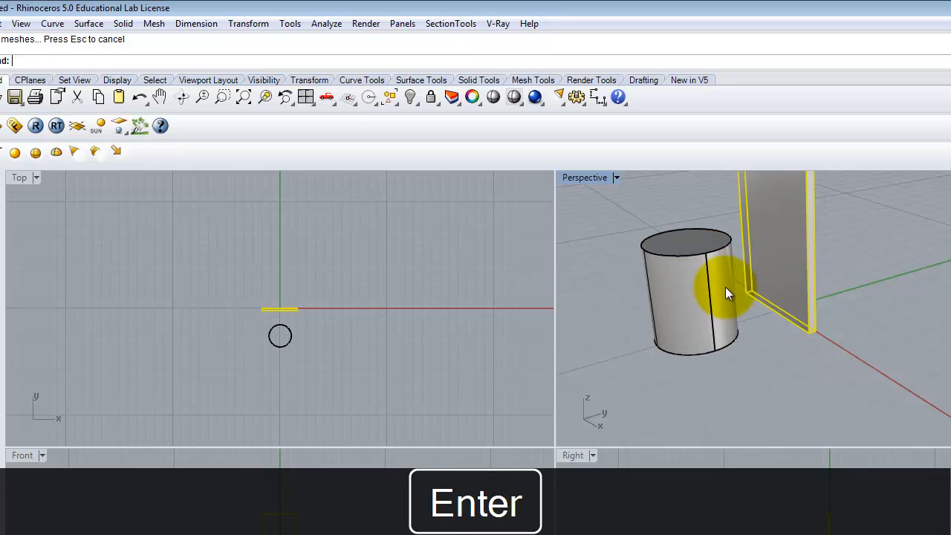
Step: Move the cylinder 0.5" up vertically
click(684, 288)
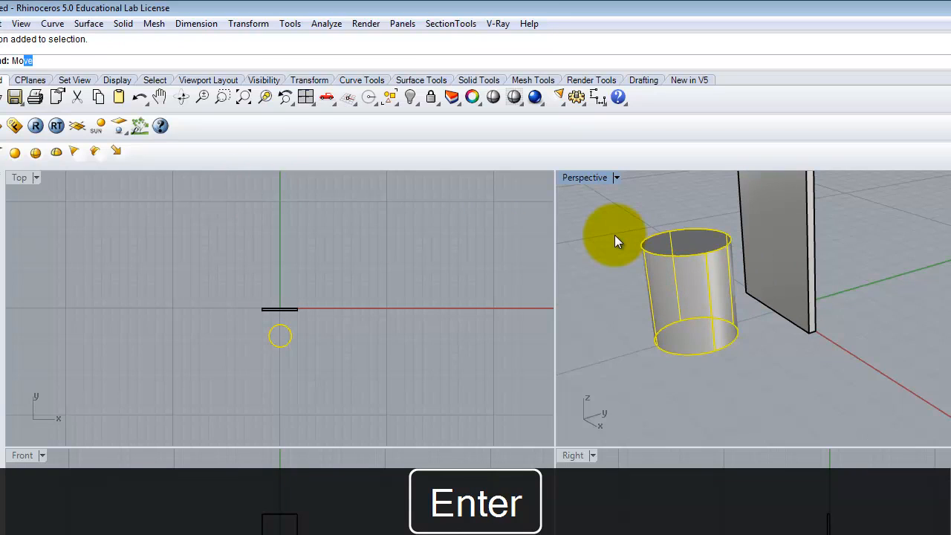
key(Return)
text(v)
key(Return)
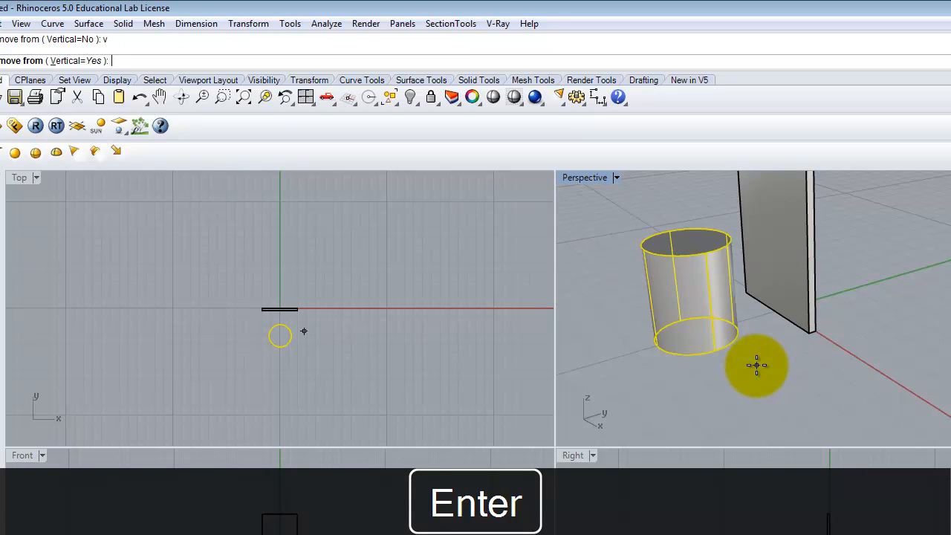
click(745, 399)
text(.5)
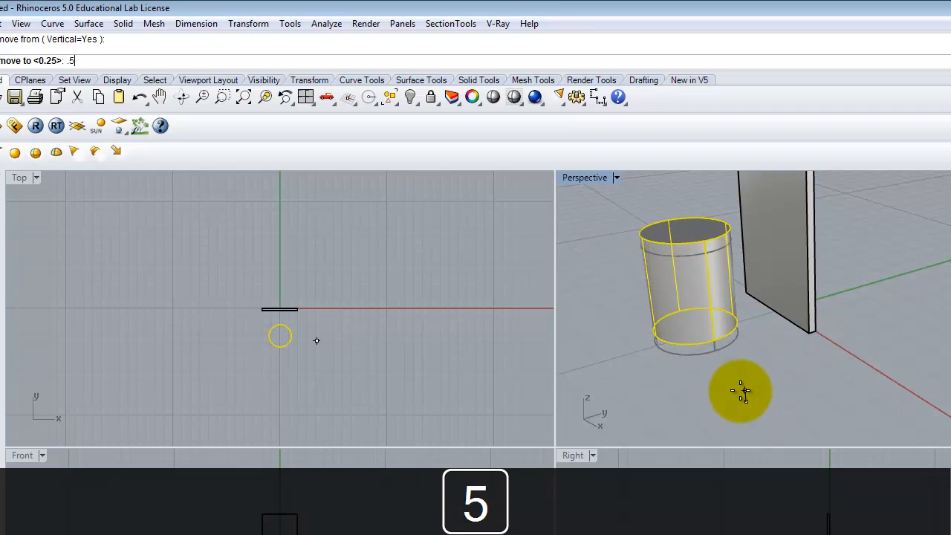
key(Return)
right_drag(742, 297, 706, 293)
key(Return)
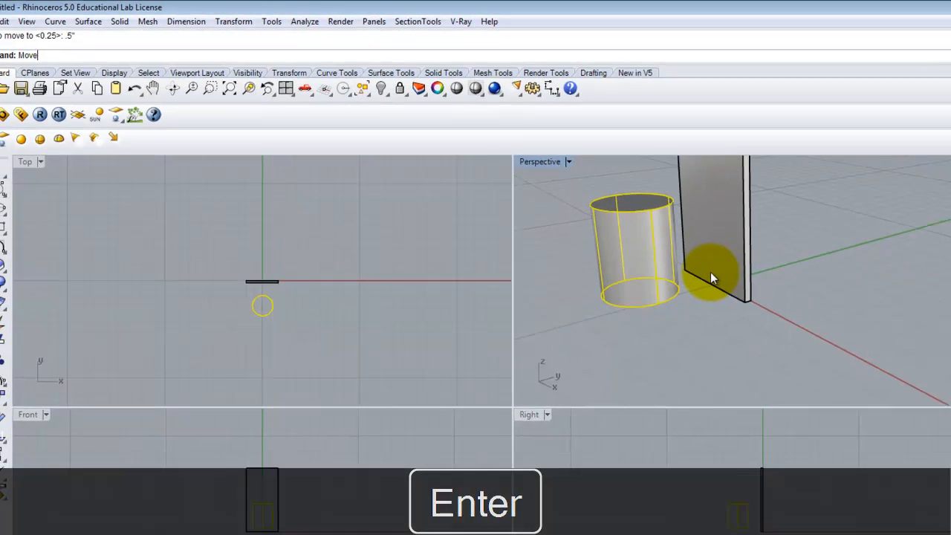
Step: Move the cylinder so its base edge snaps to the box's end point
click(672, 282)
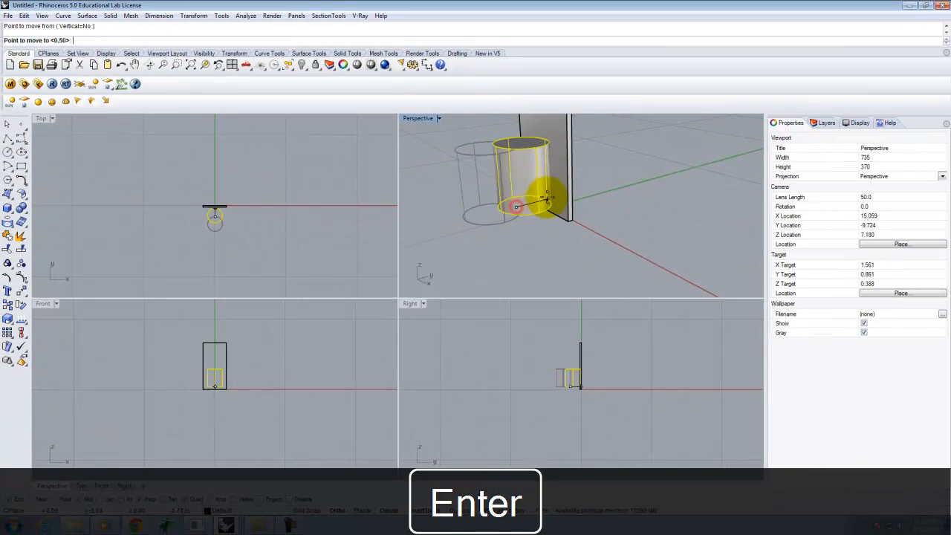
scroll(540, 202, up, 5)
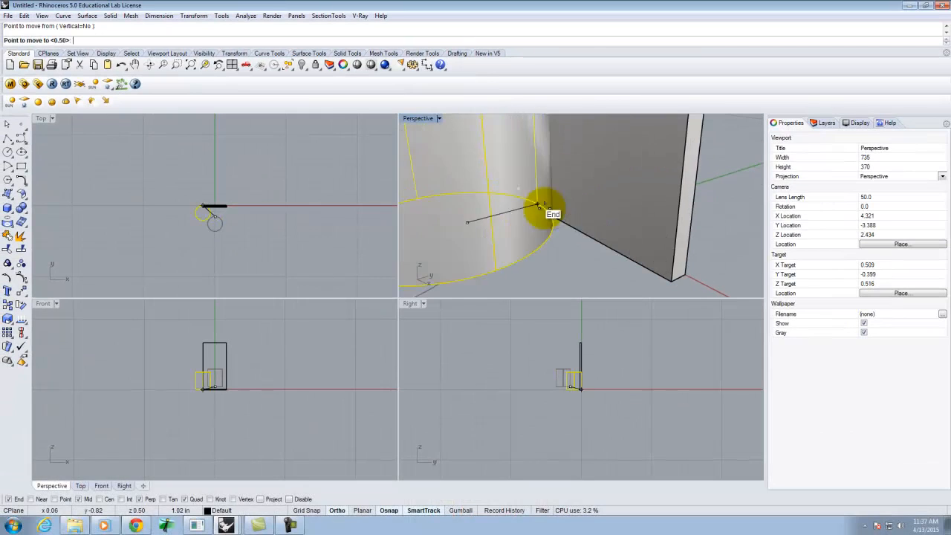
click(566, 220)
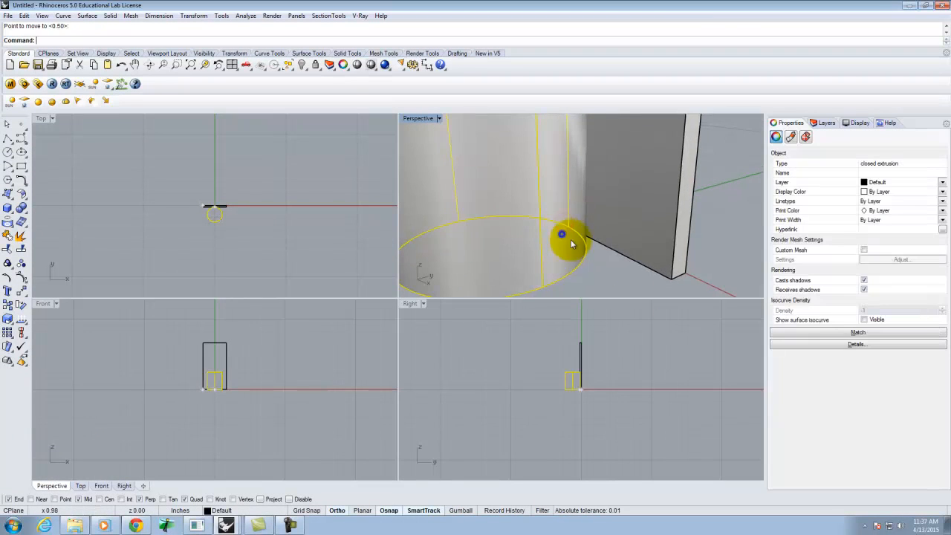
Step: Move the cylinder 1" away from the box along the y-axis
right_drag(606, 262, 611, 269)
right_click(610, 269)
click(615, 269)
key(Delete)
key(BackSpace)
text(1)
key(Return)
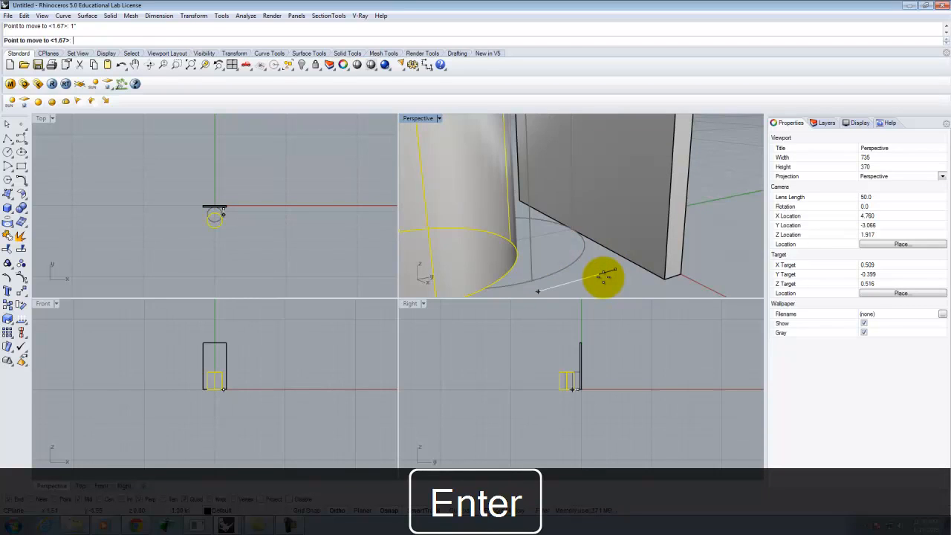
click(603, 275)
scroll(587, 252, down, 3)
right_click(566, 264)
click(564, 268)
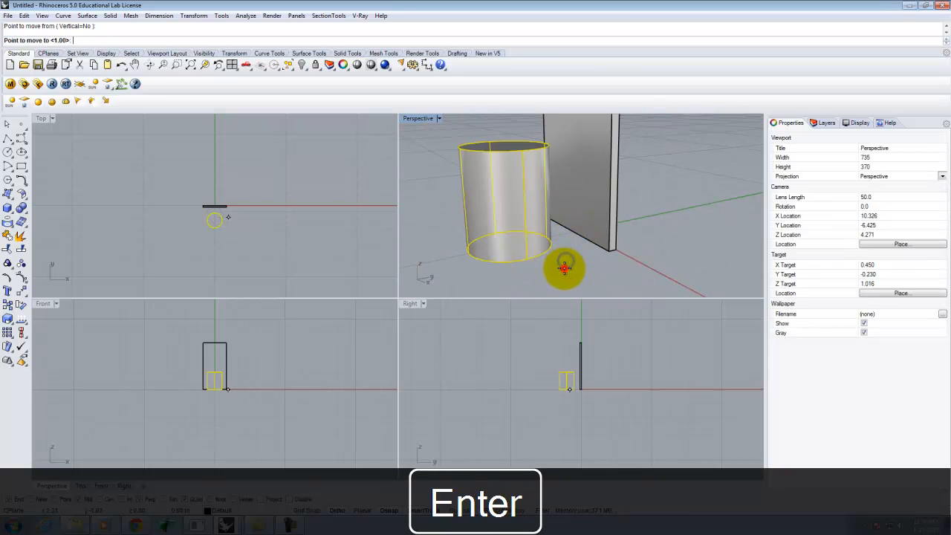
key(Escape)
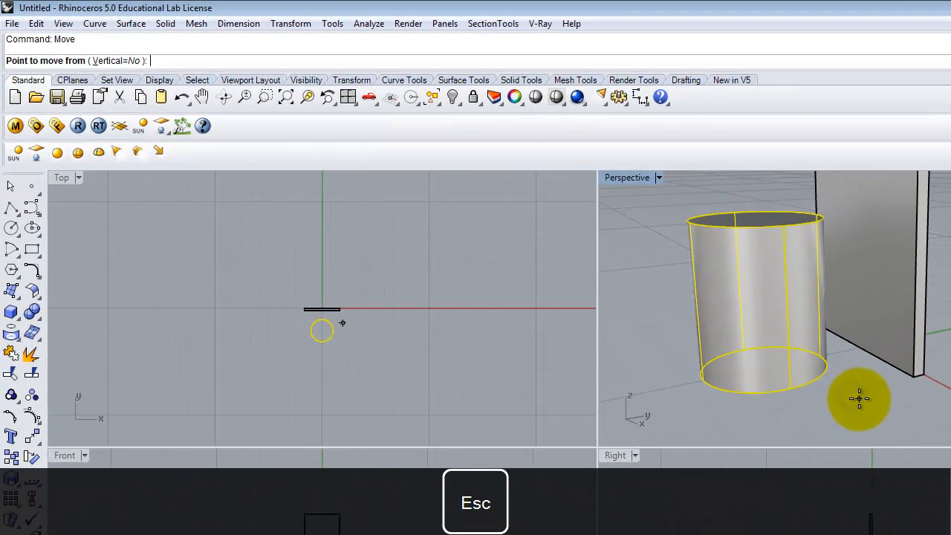
key(Return)
click(858, 399)
text(1)
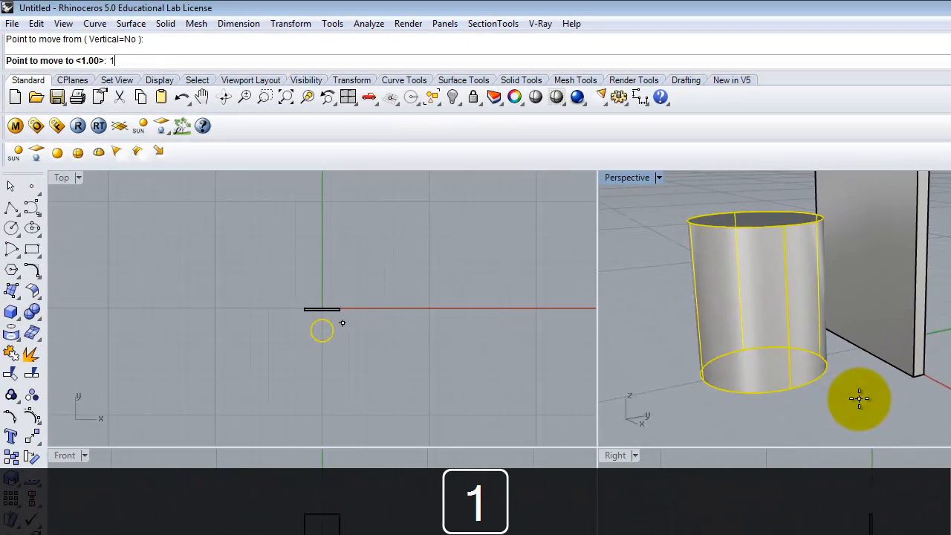
key(Return)
key(Escape)
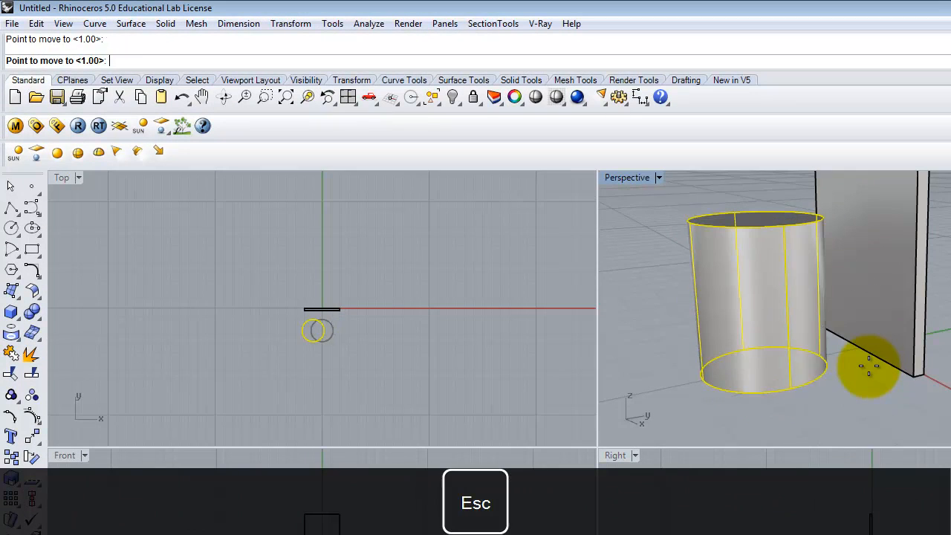
Step: Move the cylinder 1" up vertically
right_click(813, 368)
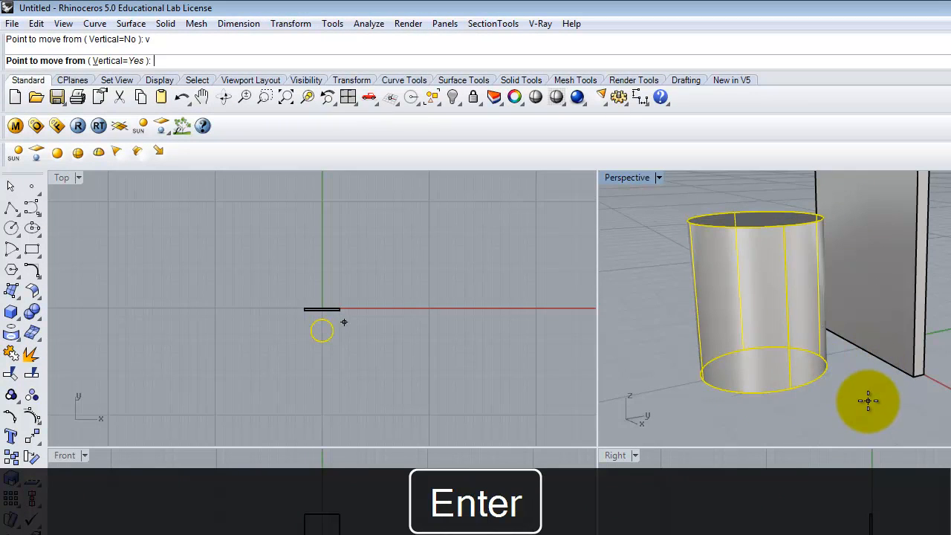
click(867, 401)
text(1)
key(Return)
mouse_move(865, 363)
right_down()
mouse_move(827, 293)
mouse_move(762, 341)
mouse_move(874, 377)
mouse_move(854, 367)
right_up()
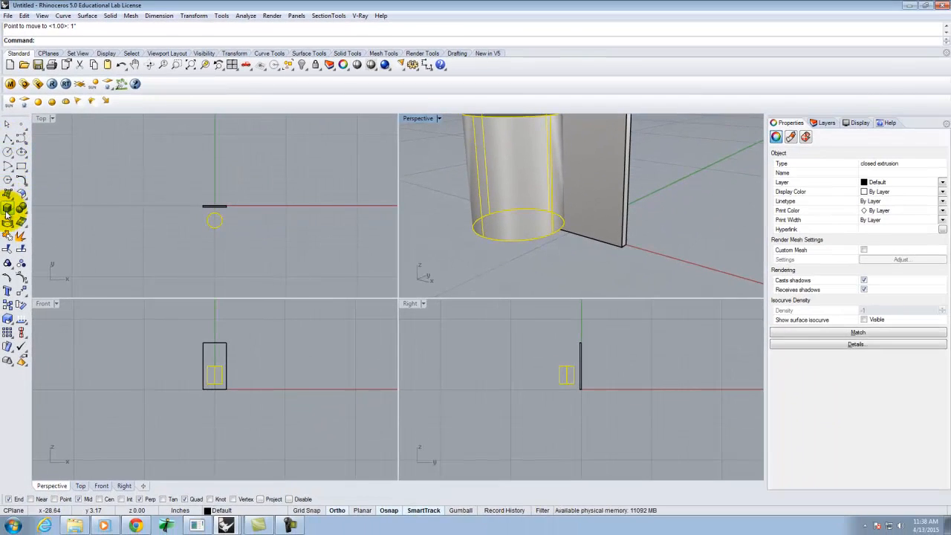
Step: Create a horizontal 0.75" diameter cylinder from the box face toward the large cylinder
click(6, 213)
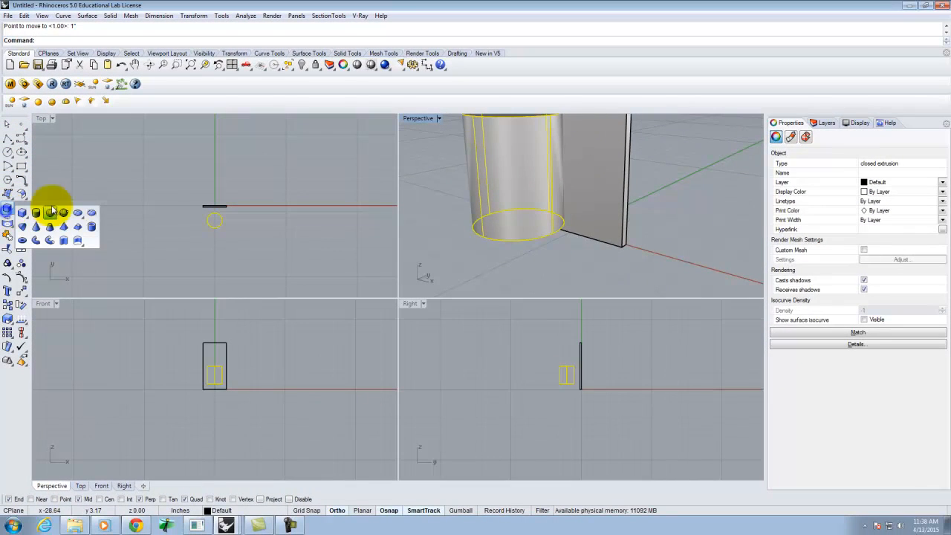
click(35, 213)
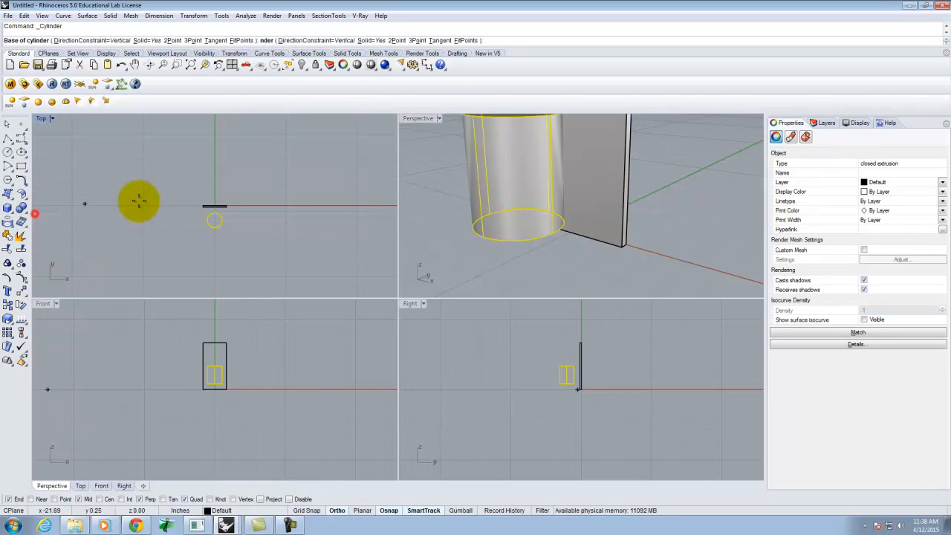
click(551, 217)
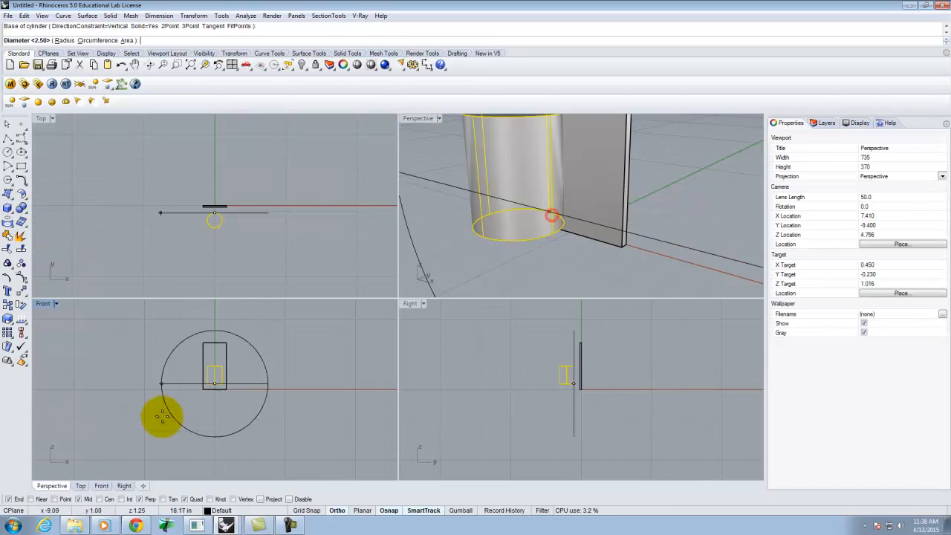
scroll(272, 356, up, 5)
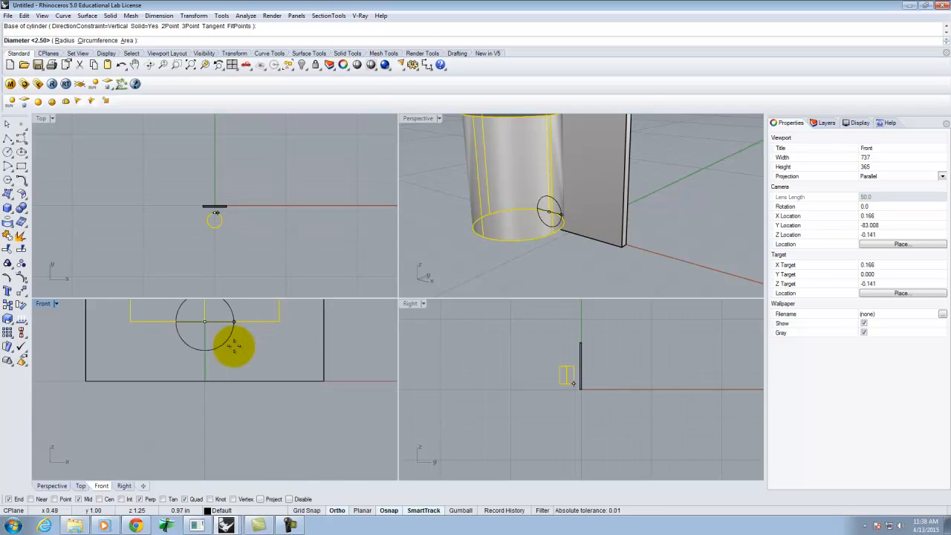
text(d)
key(Return)
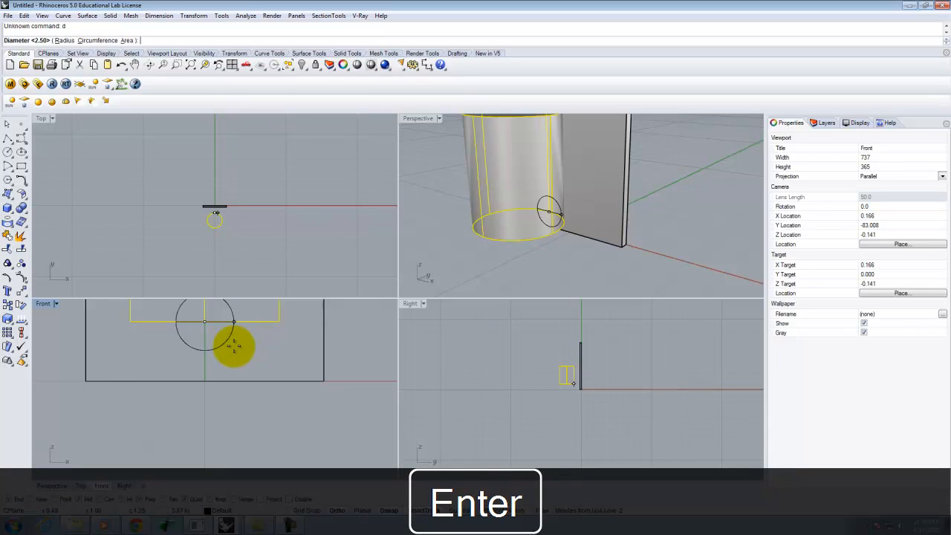
text(75)
key(Return)
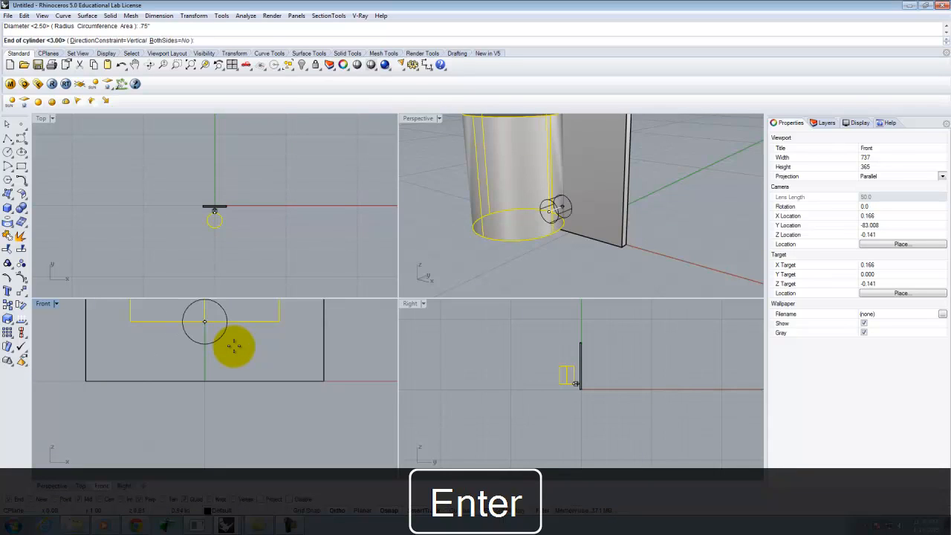
click(229, 345)
Step: Stretch the small arm cylinder along its axis with Scale1D so it reaches into the large cylinder
right_drag(674, 208, 628, 206)
click(563, 207)
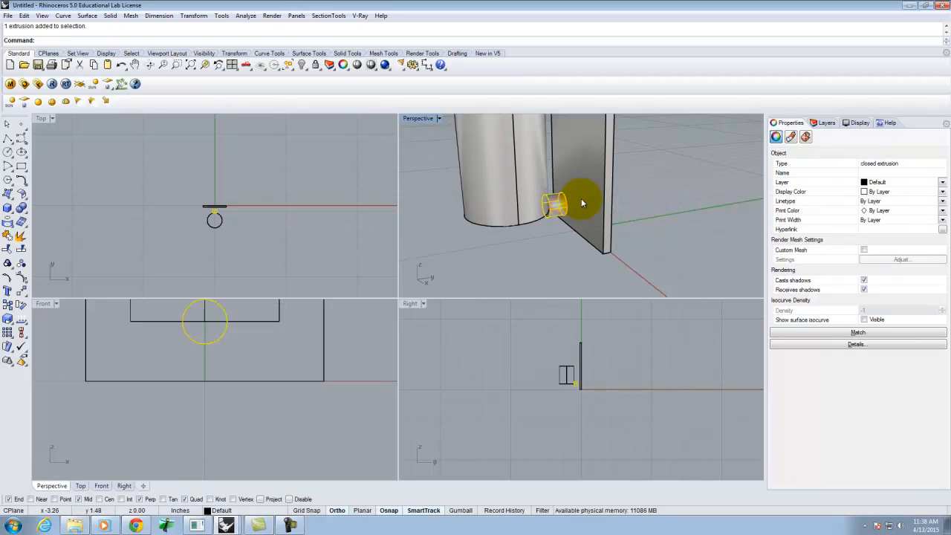
key(BackSpace)
text(S)
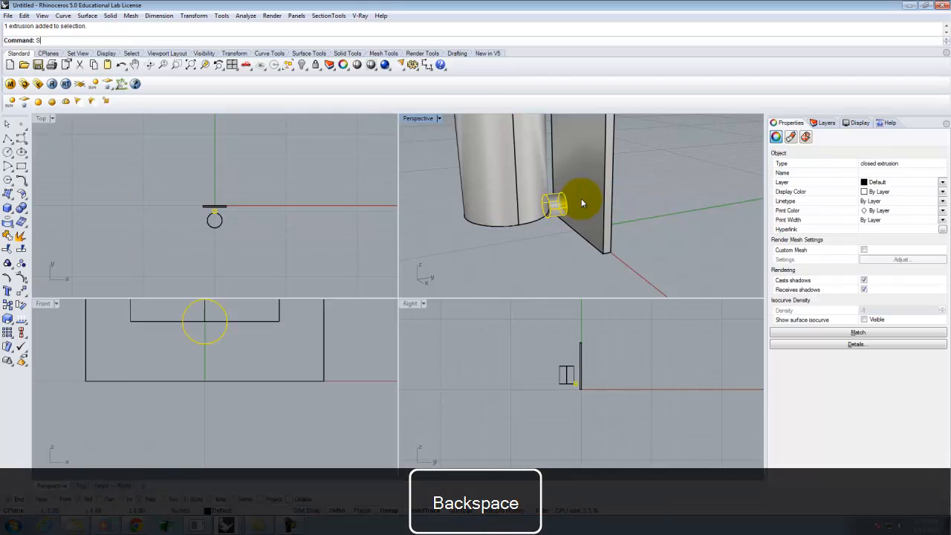
text(cale1)
key(Return)
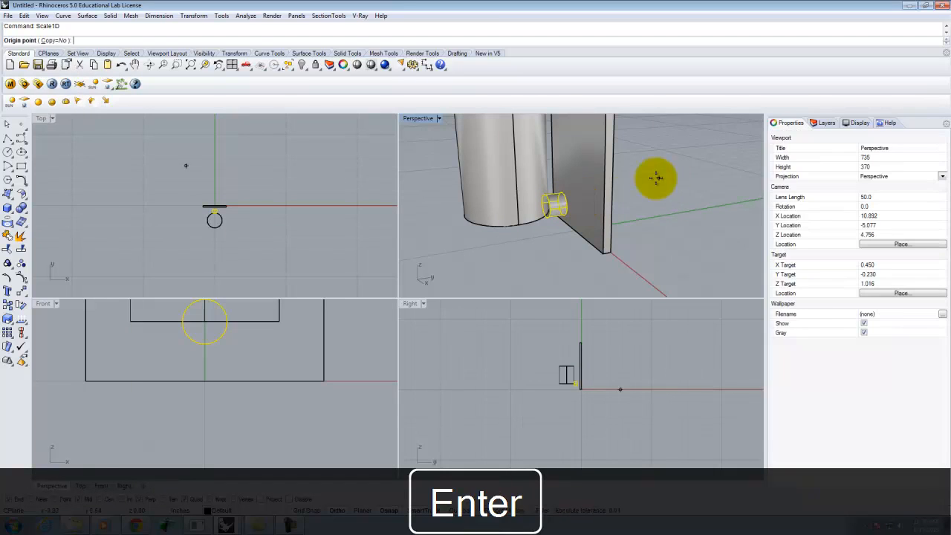
click(550, 210)
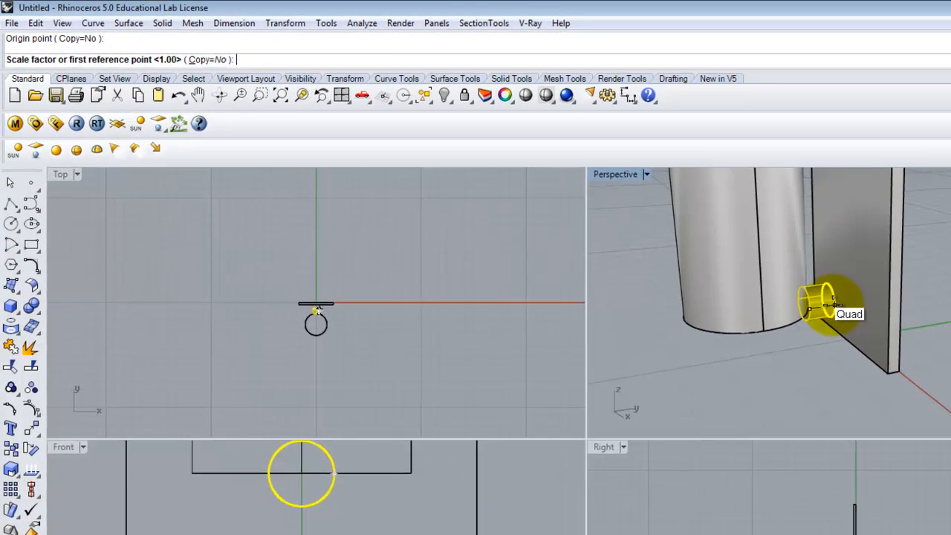
click(586, 204)
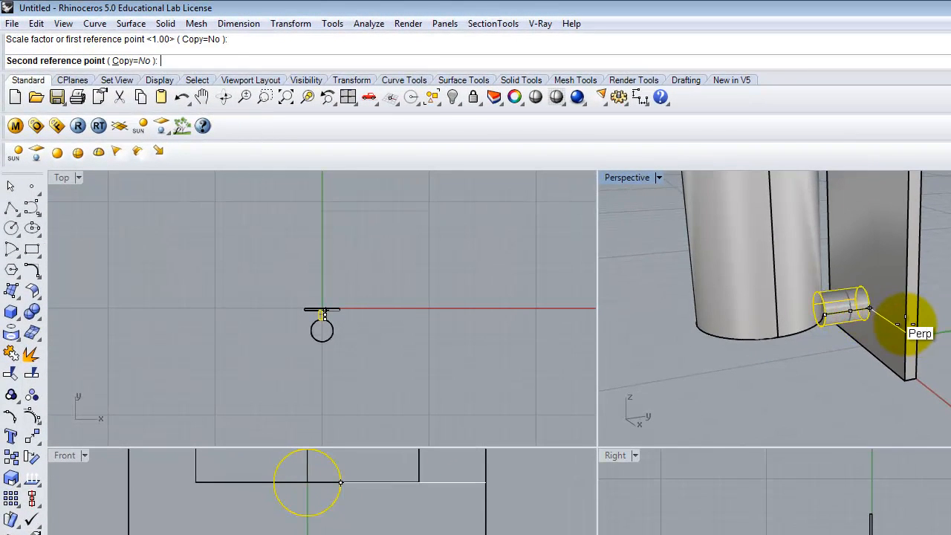
click(906, 336)
right_click(883, 313)
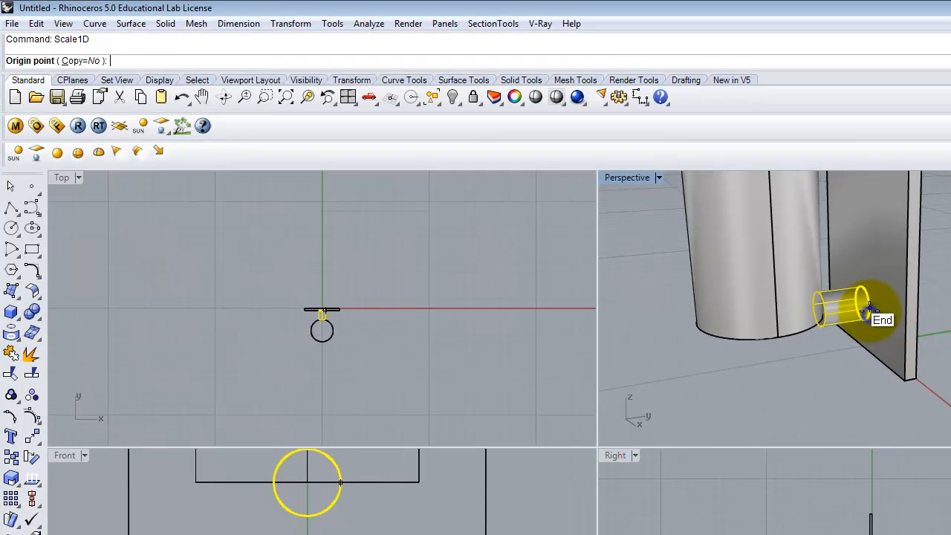
click(869, 308)
click(824, 314)
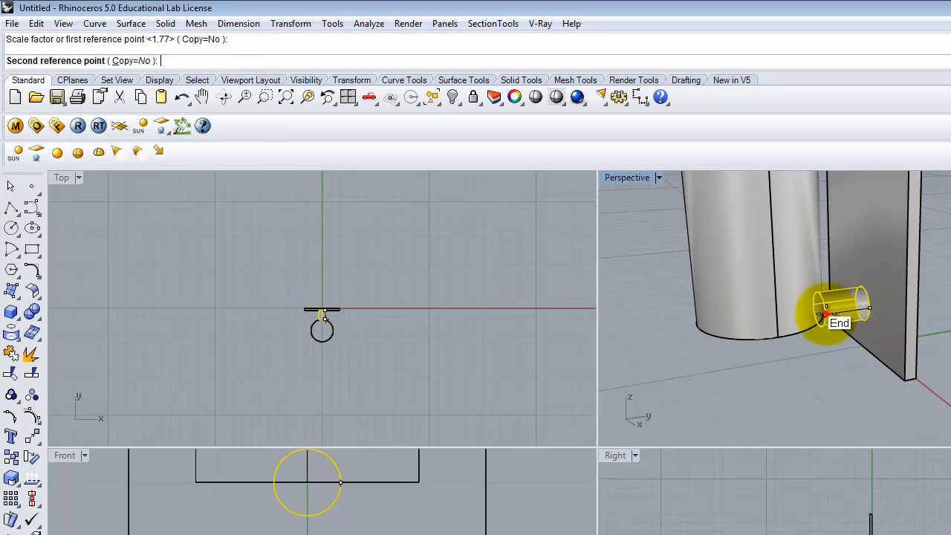
click(776, 316)
Step: Move the arm cylinder 1" up vertically
text(m)
key(Return)
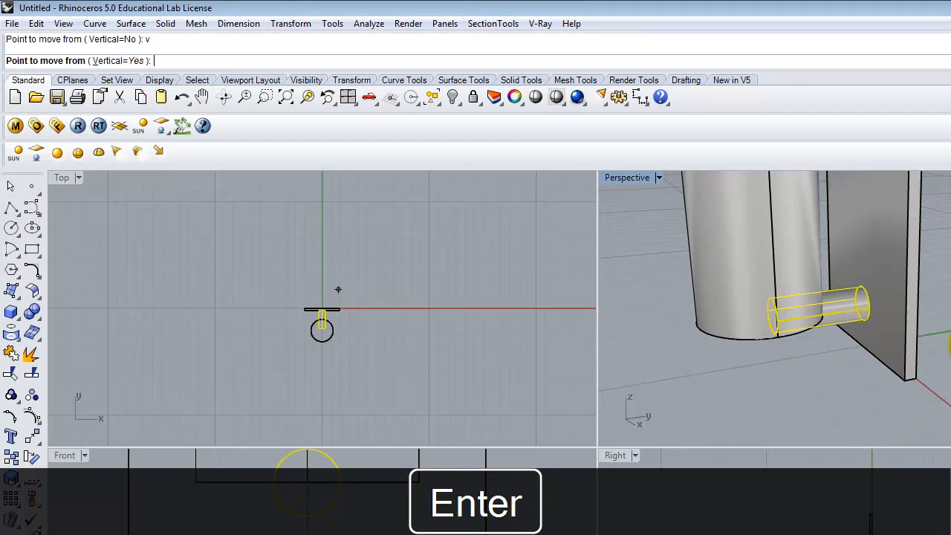
click(854, 398)
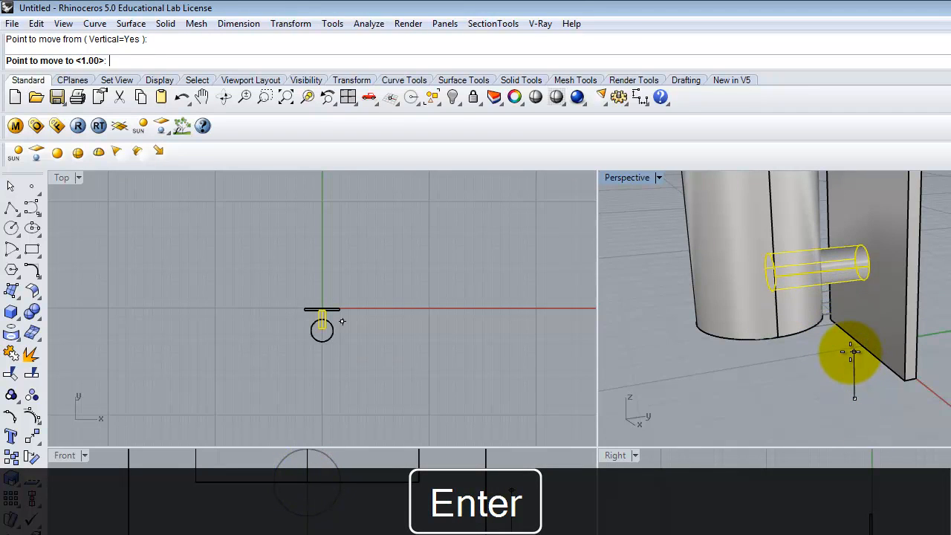
text(2)
key(BackSpace)
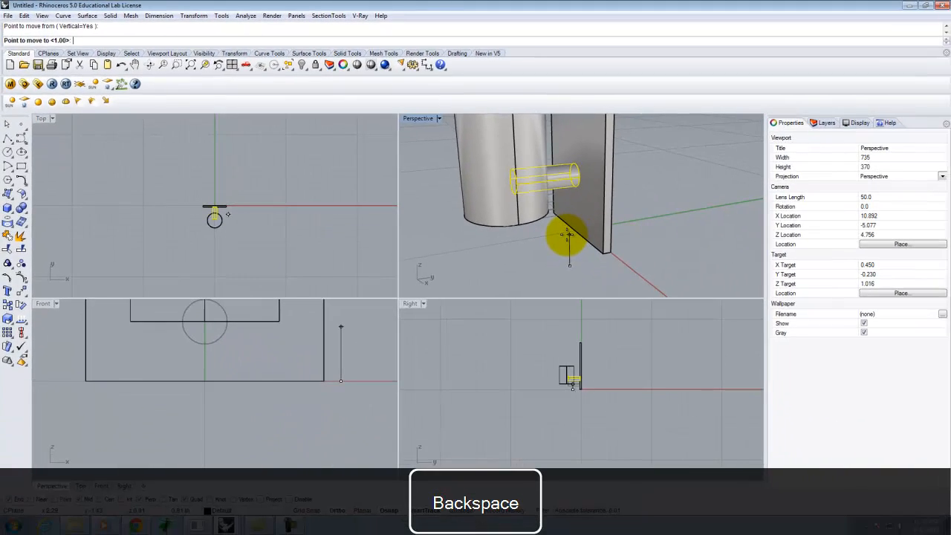
text(1)
key(Return)
Step: Create an 8" tall tube on top of the large cylinder, matching its outer edge with a thin 0.15 wall
scroll(677, 191, down, 3)
click(676, 190)
right_drag(535, 205, 637, 170)
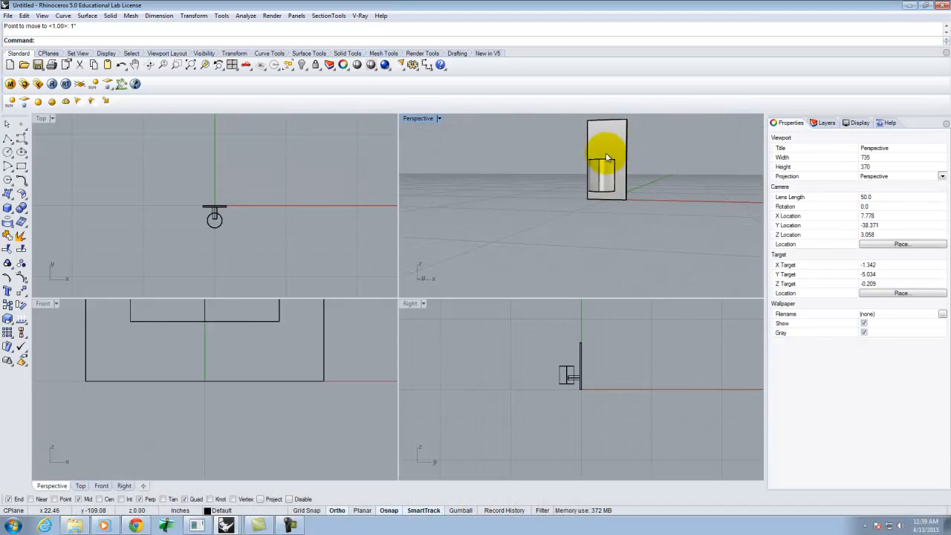
right_drag(520, 176, 504, 206)
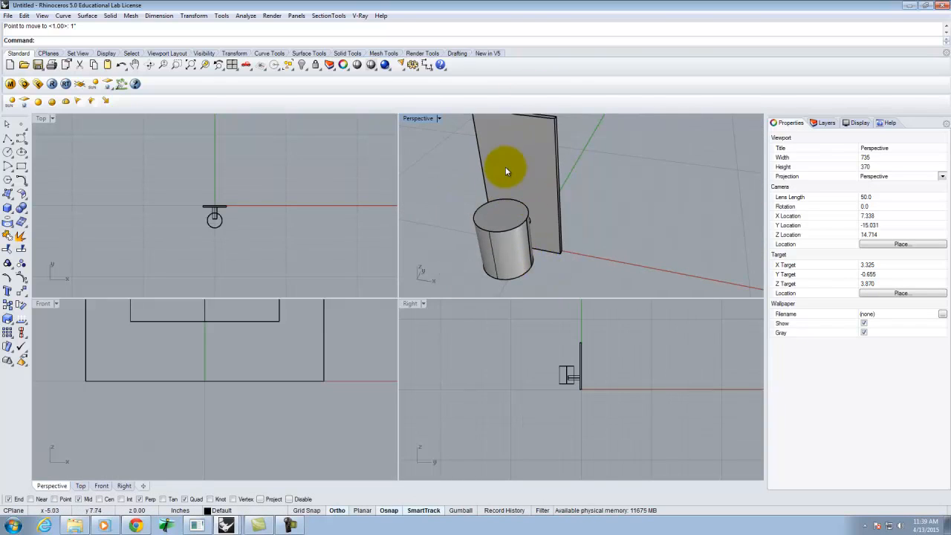
click(8, 208)
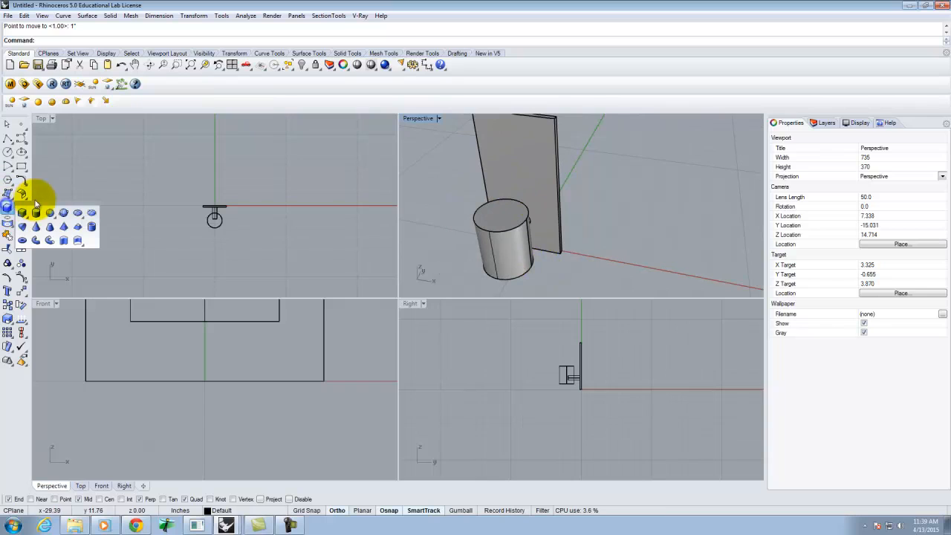
click(92, 227)
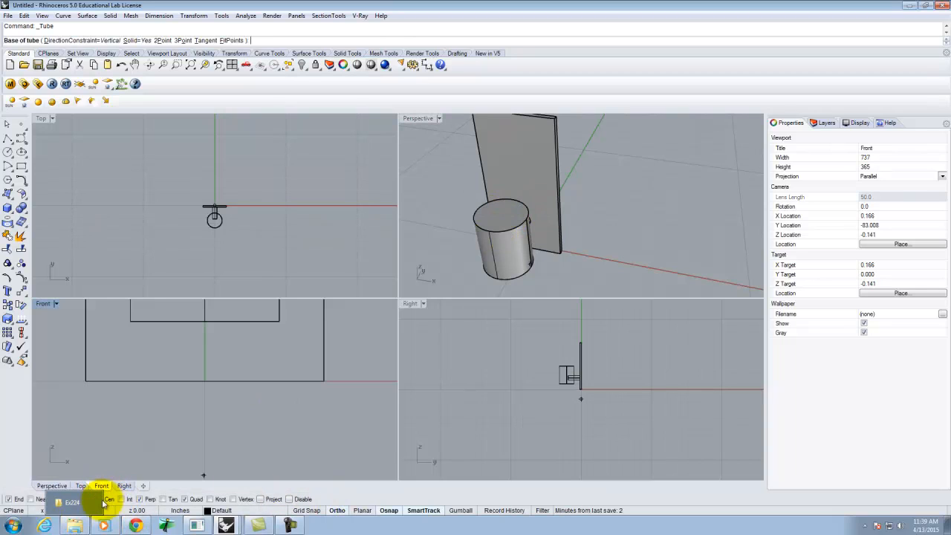
click(498, 232)
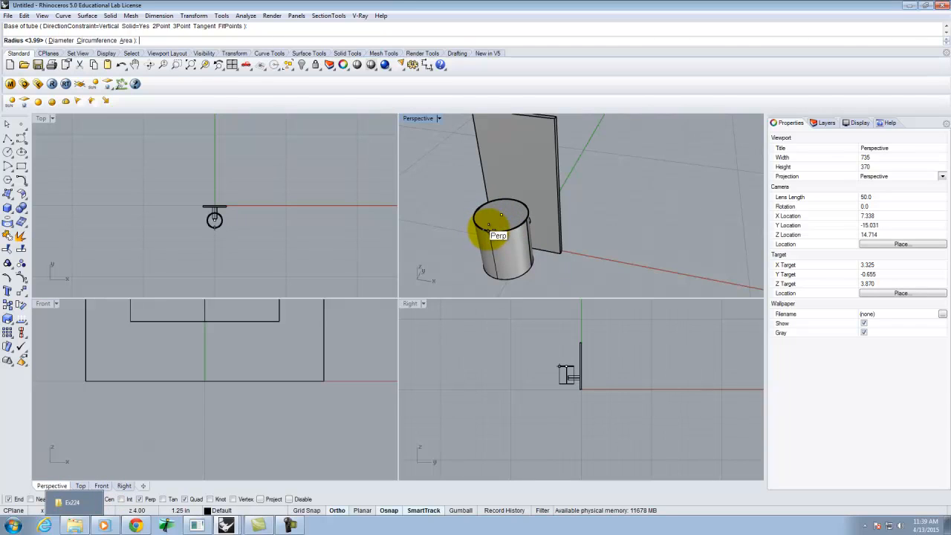
click(488, 226)
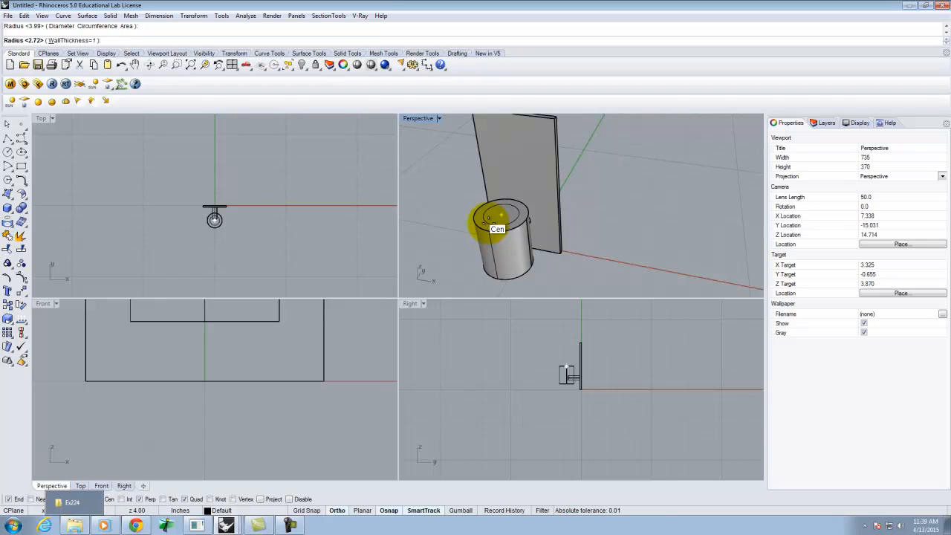
scroll(492, 220, up, 5)
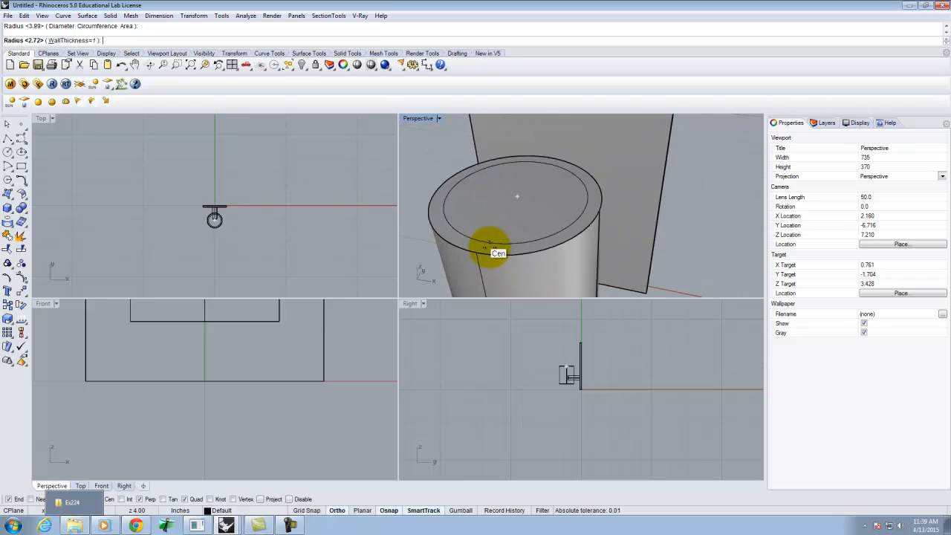
scroll(481, 253, up, 2)
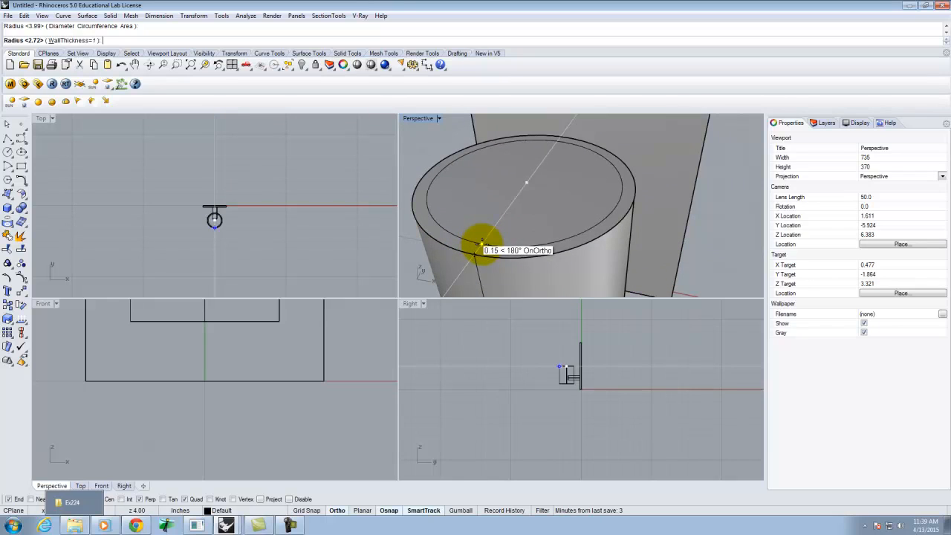
click(482, 250)
scroll(483, 245, down, 6)
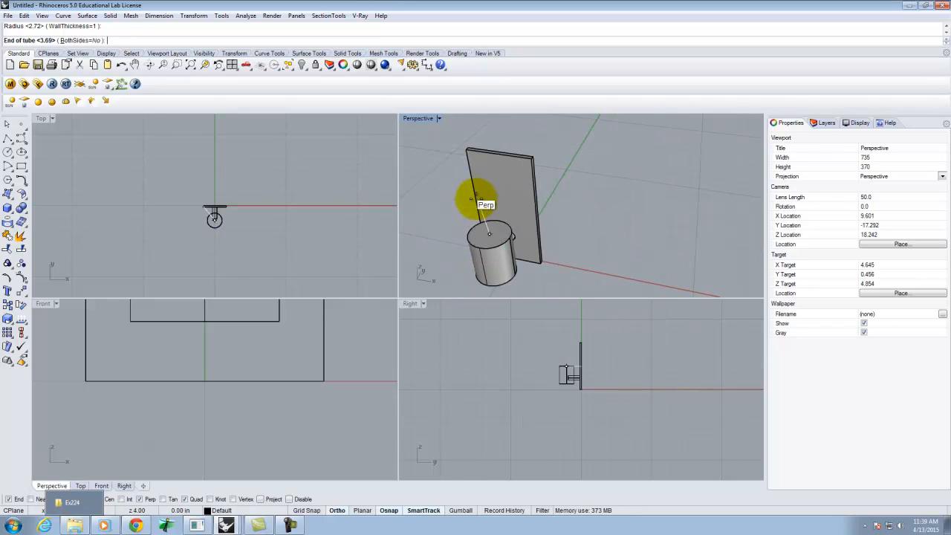
scroll(524, 168, up, 6)
scroll(546, 159, down, 6)
right_drag(536, 180, 524, 126)
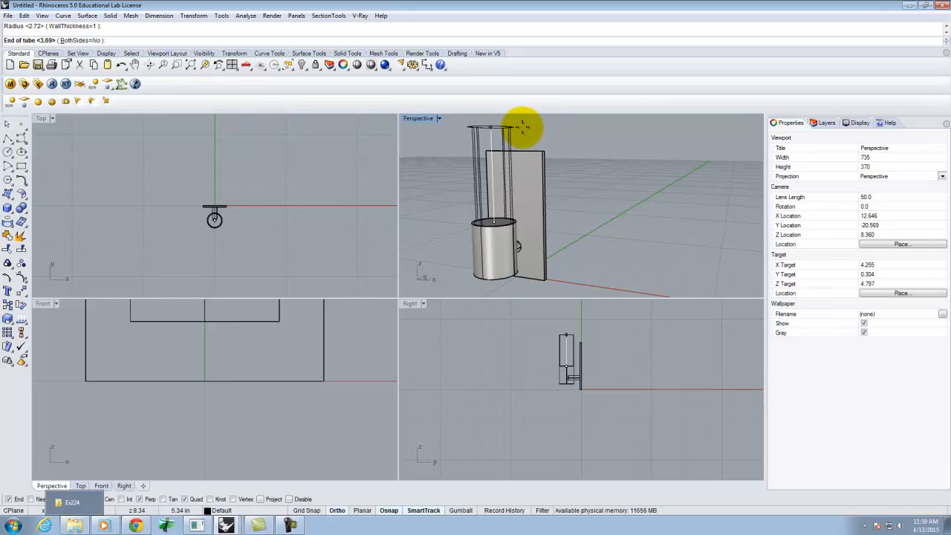
text(8)
key(Return)
Step: Rename the Default layer to Wall Sconce
scroll(403, 210, down, 4)
right_drag(541, 208, 505, 206)
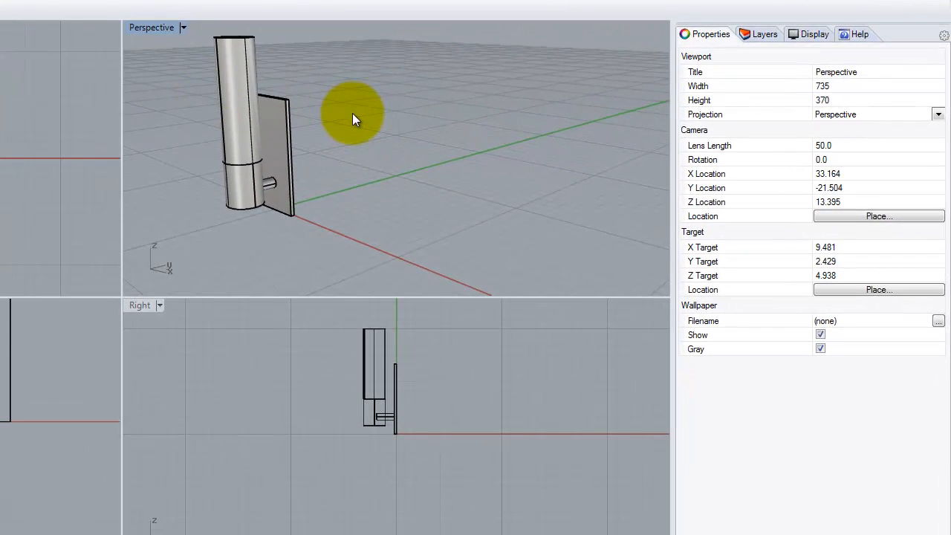
right_drag(248, 111, 249, 130)
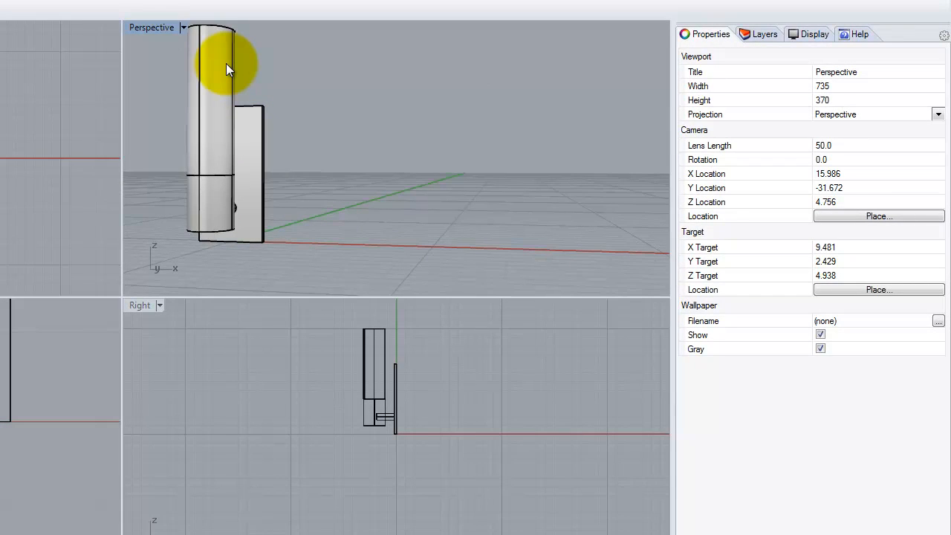
click(764, 34)
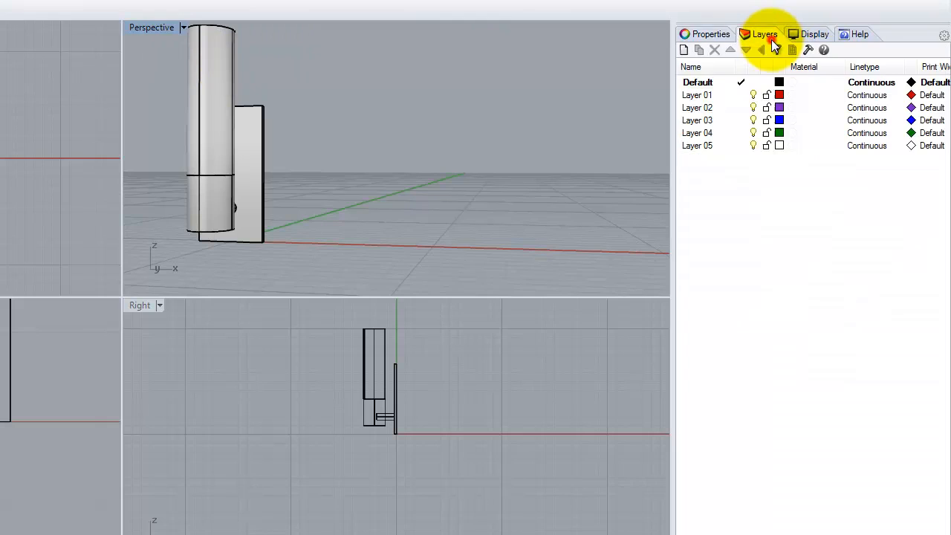
click(699, 82)
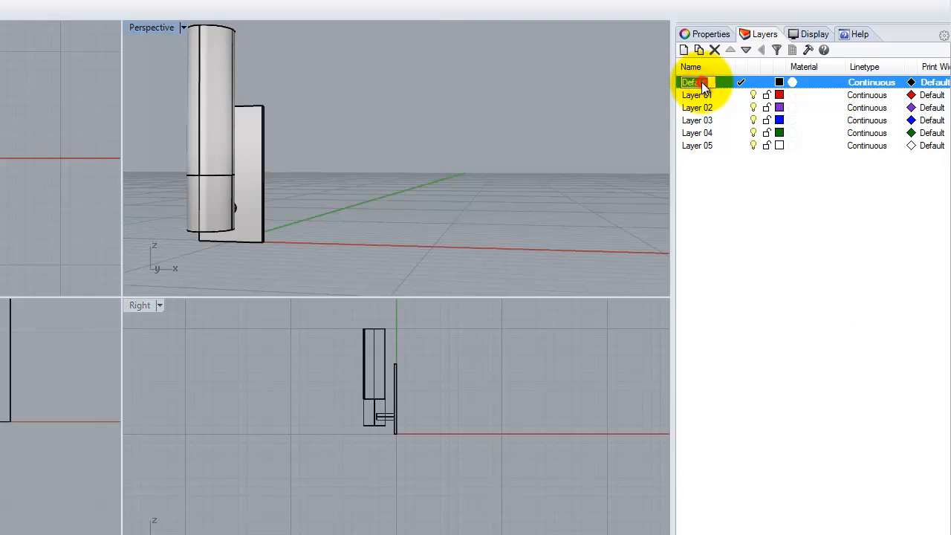
text(Wall)
key(BackSpace)
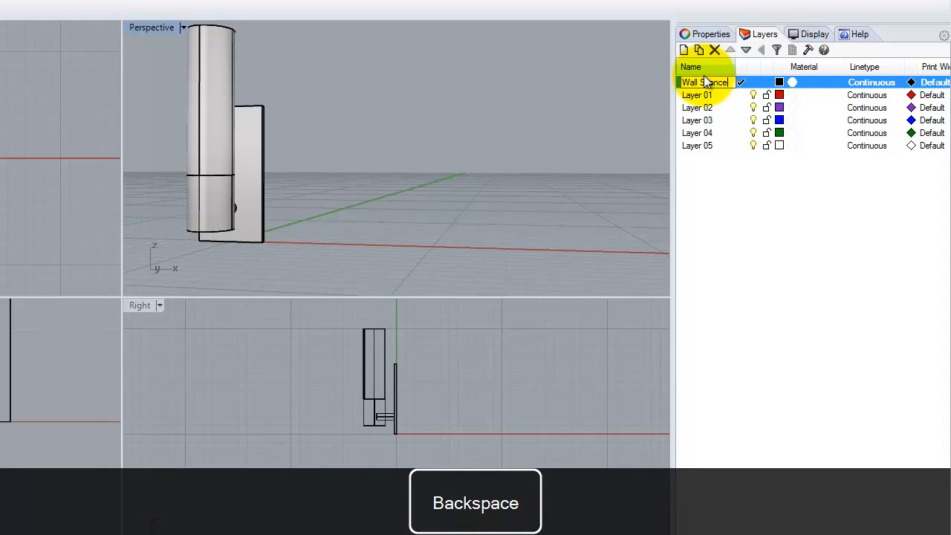
text(l Sconce)
Step: Rename Layer 01 to Light shade
click(704, 96)
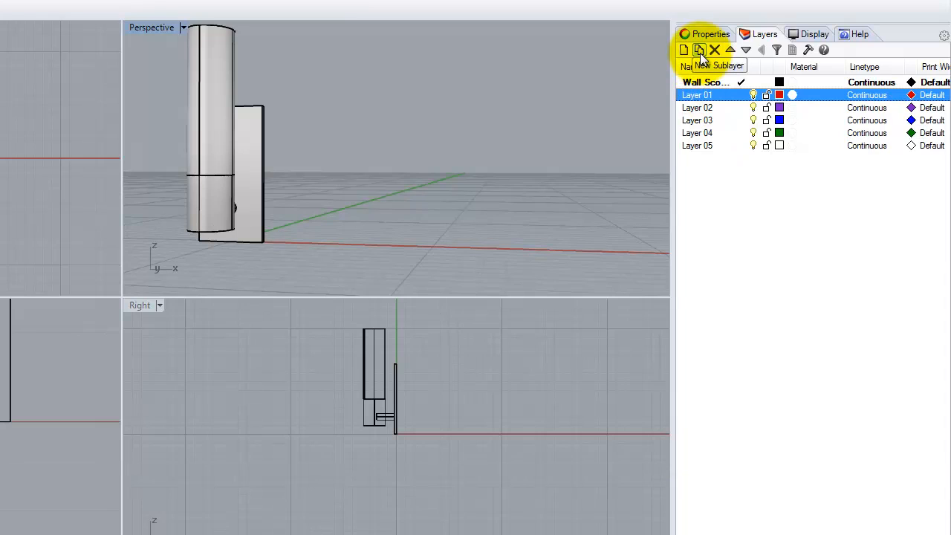
click(204, 65)
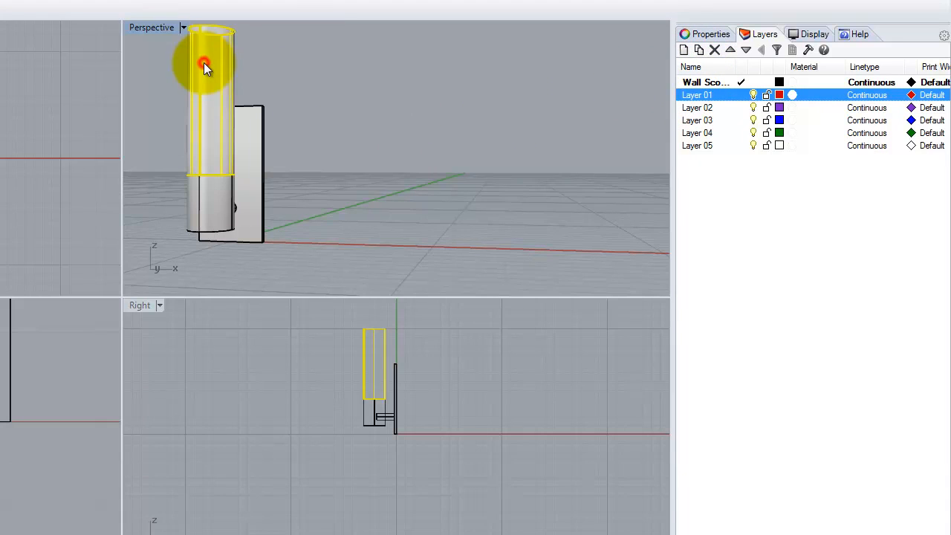
click(703, 96)
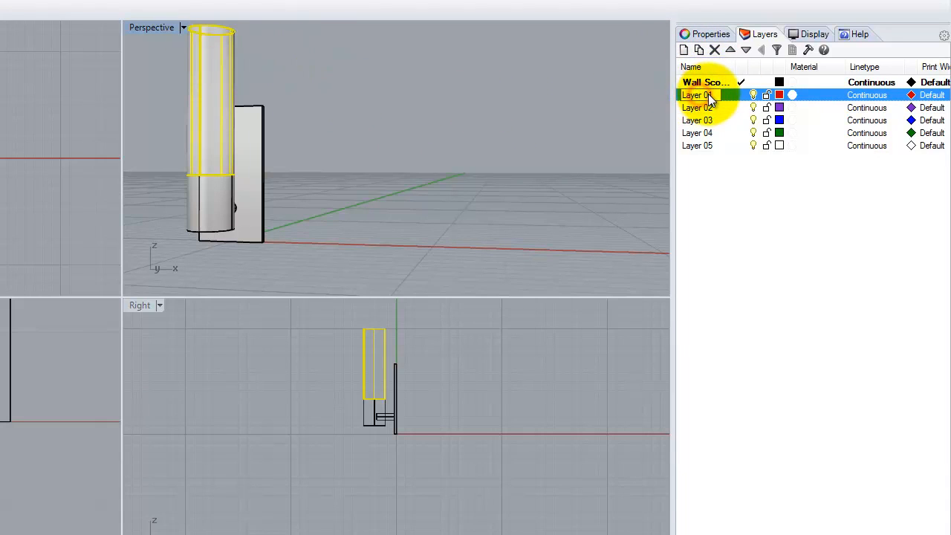
text(Liht S)
key(BackSpace)
key(BackSpace)
key(BackSpace)
key(BackSpace)
key(BackSpace)
key(BackSpace)
text(Ligh)
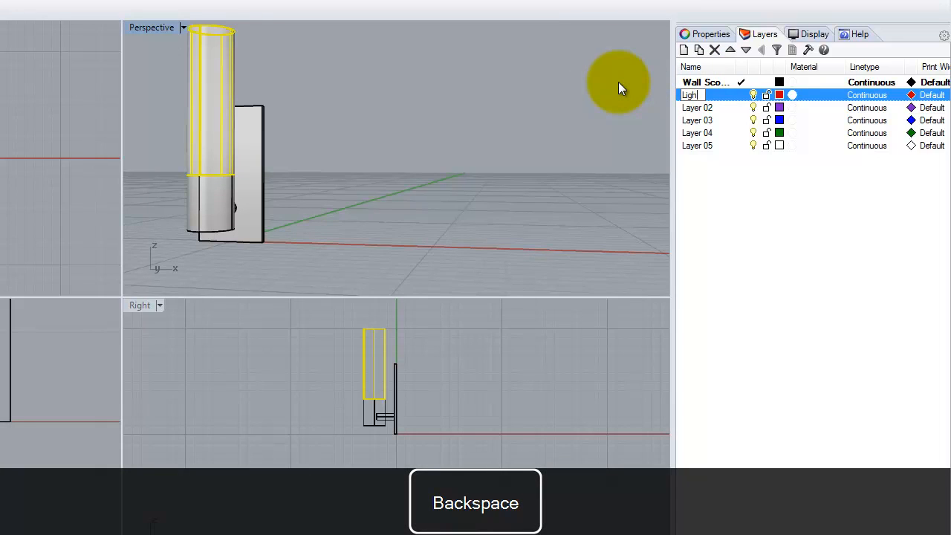
text(t shade)
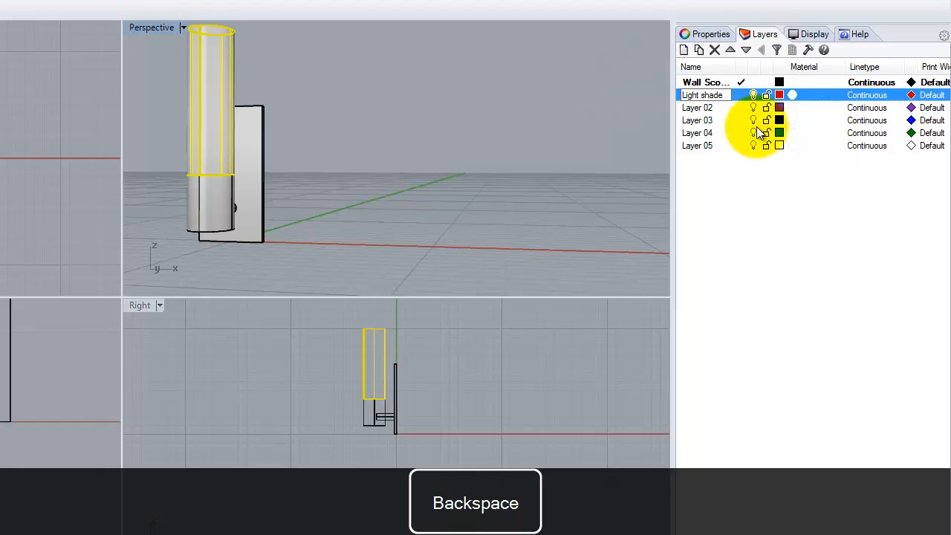
Step: Rename Layer 02 to Houing
click(708, 107)
click(709, 107)
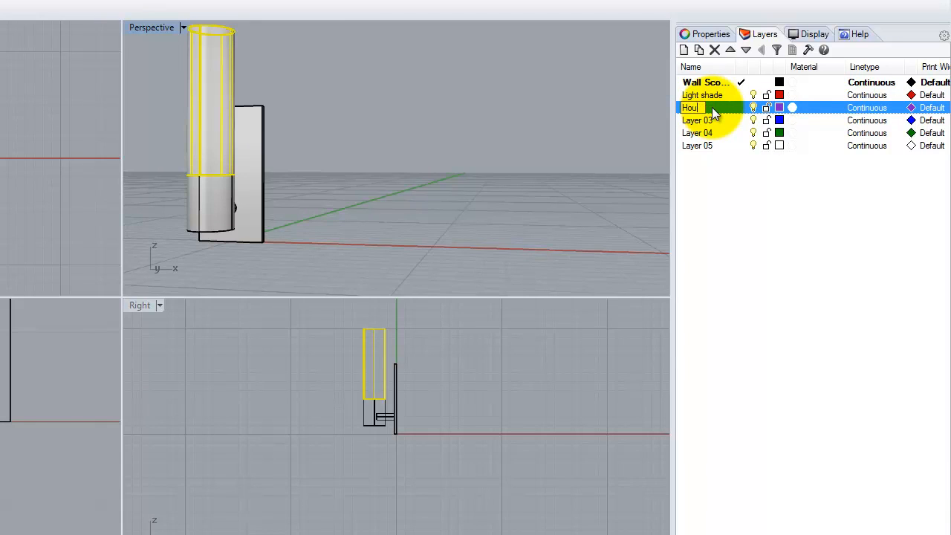
click(729, 217)
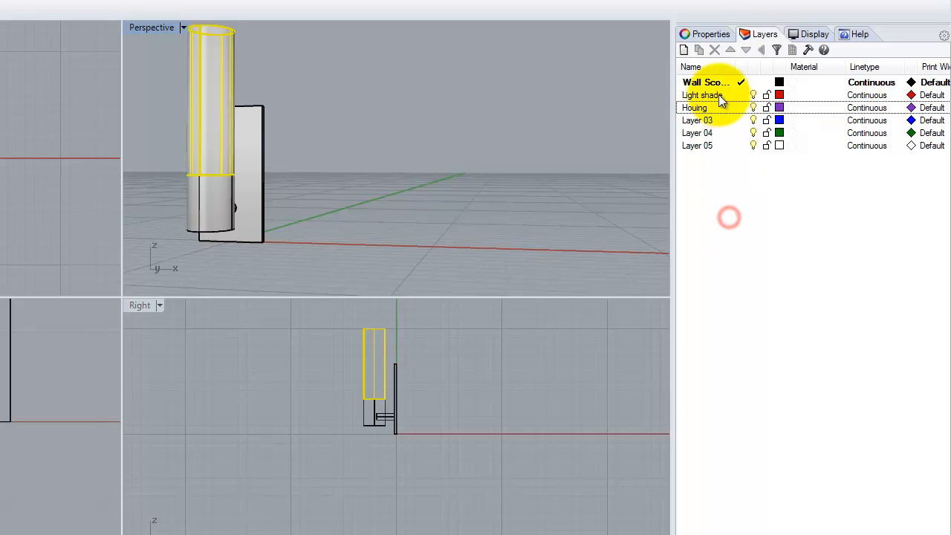
Step: Nest the Light shade and Houing layers under Wall Sconce and make Houing the current layer
click(716, 97)
drag(716, 97, 713, 85)
double_click(709, 106)
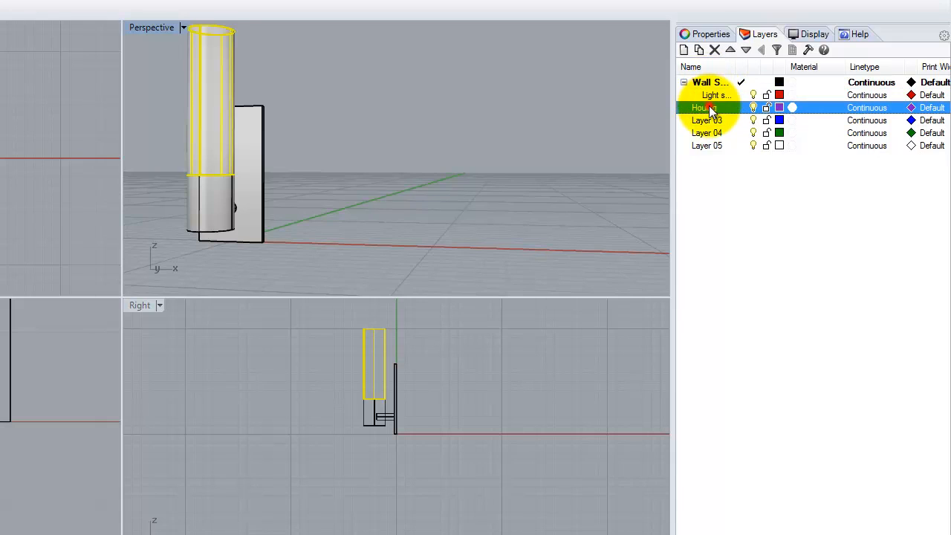
drag(705, 108, 711, 84)
Step: Move the backing plate, base cylinder and connecting arm onto the Houing layer
click(437, 112)
click(201, 205)
right_drag(366, 204, 314, 203)
drag(175, 235, 174, 235)
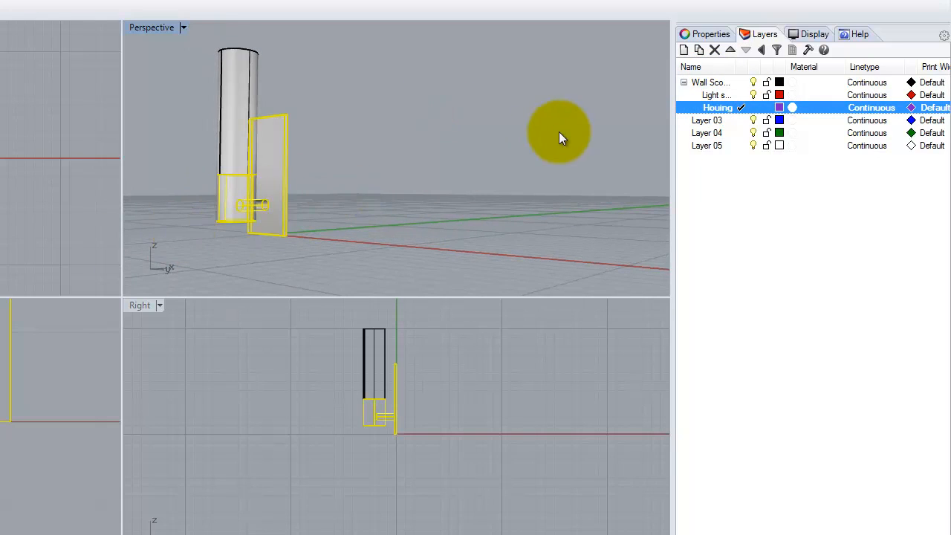
right_click(728, 113)
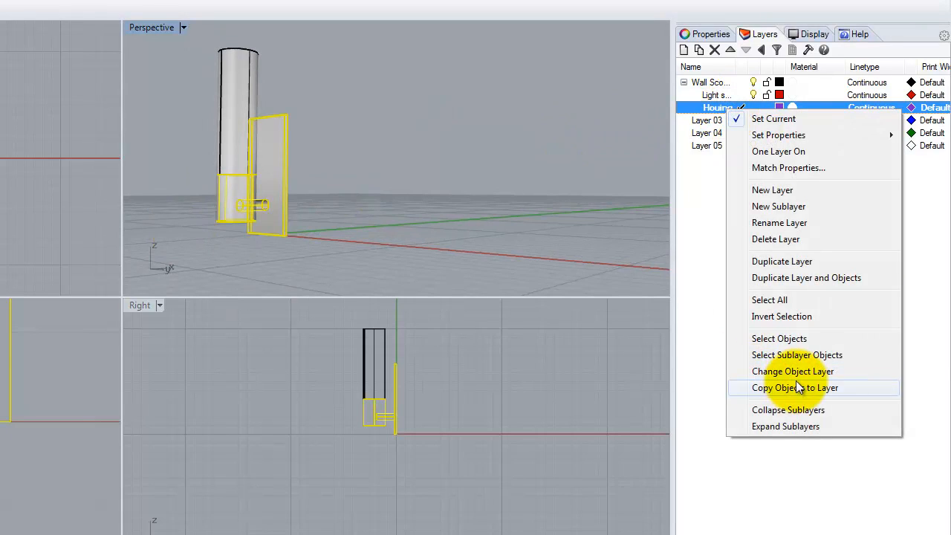
click(773, 371)
Step: Move the tube shade onto the Light shade layer
click(231, 89)
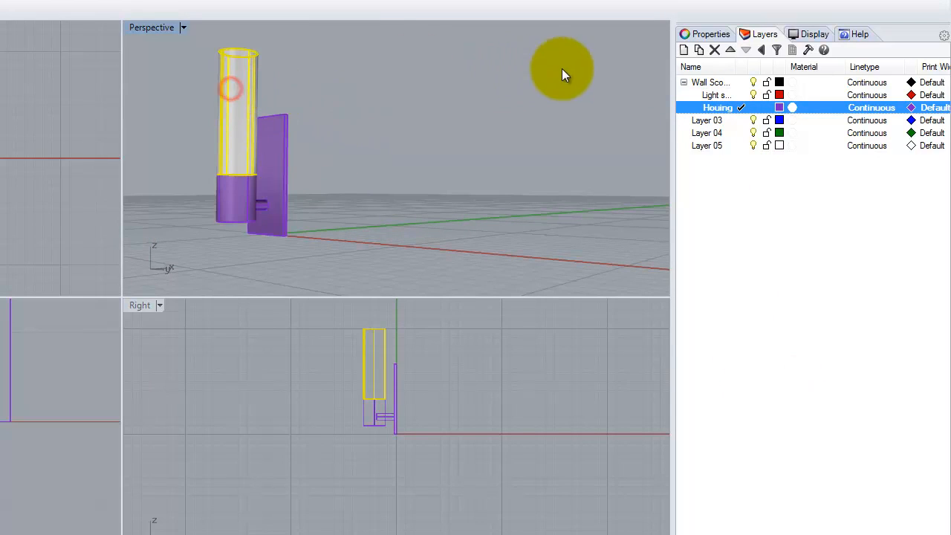
right_click(716, 96)
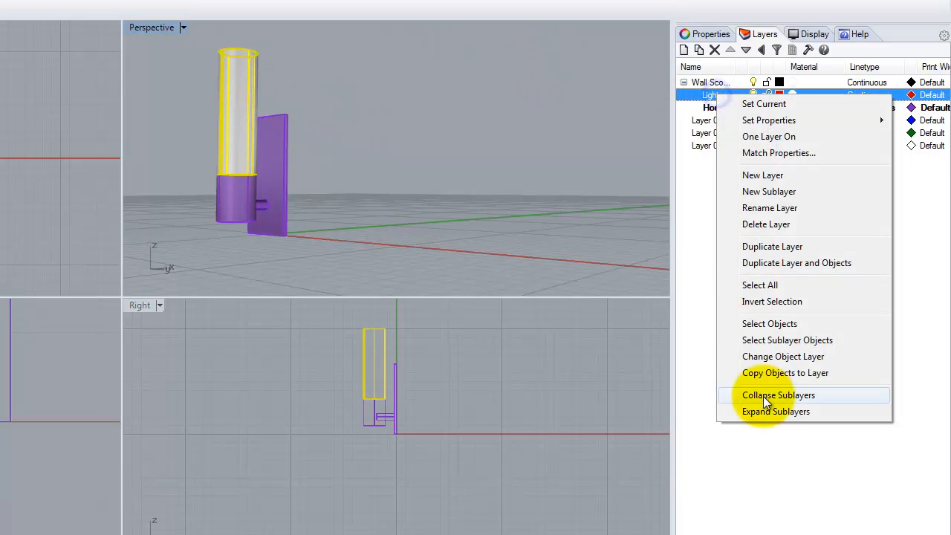
click(777, 354)
click(488, 169)
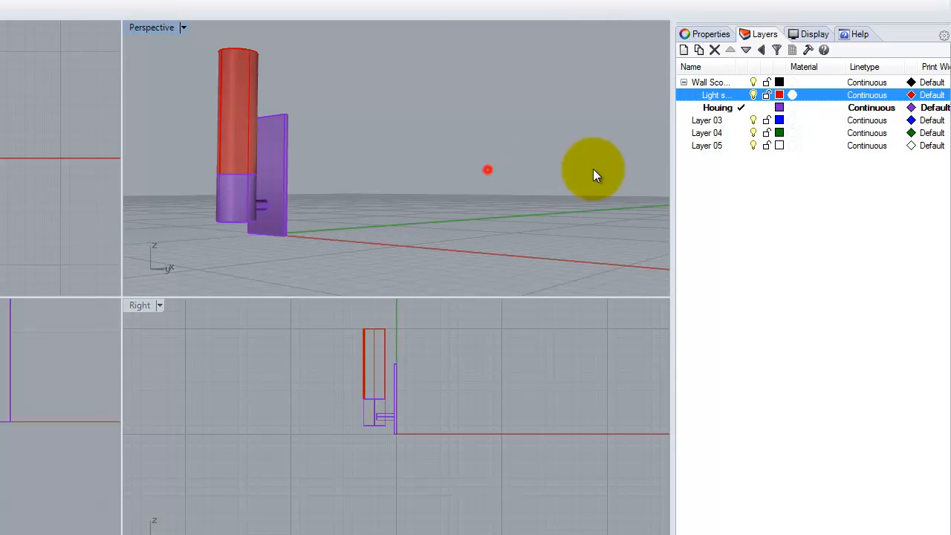
Step: Delete the unused layers Layer 03, Layer 04 and Layer 05
click(706, 121)
shift+click(705, 145)
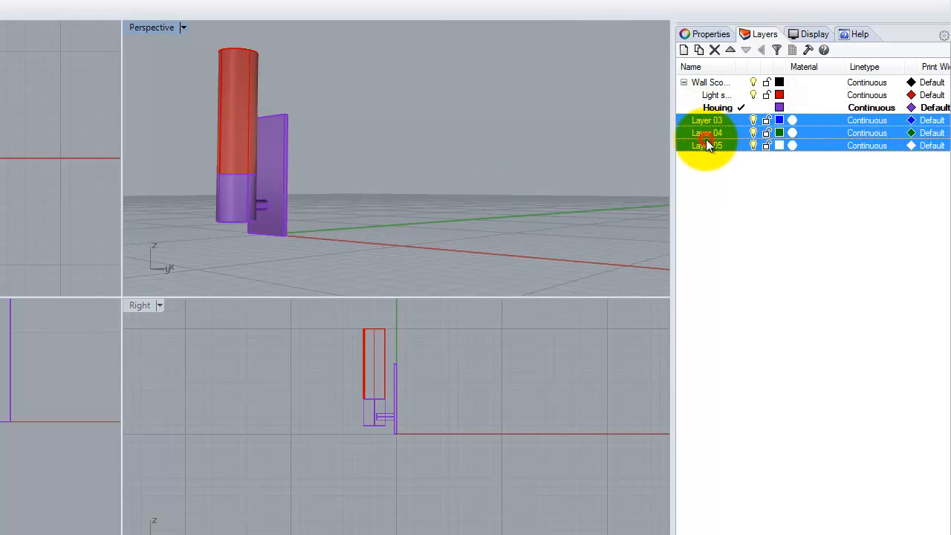
click(714, 50)
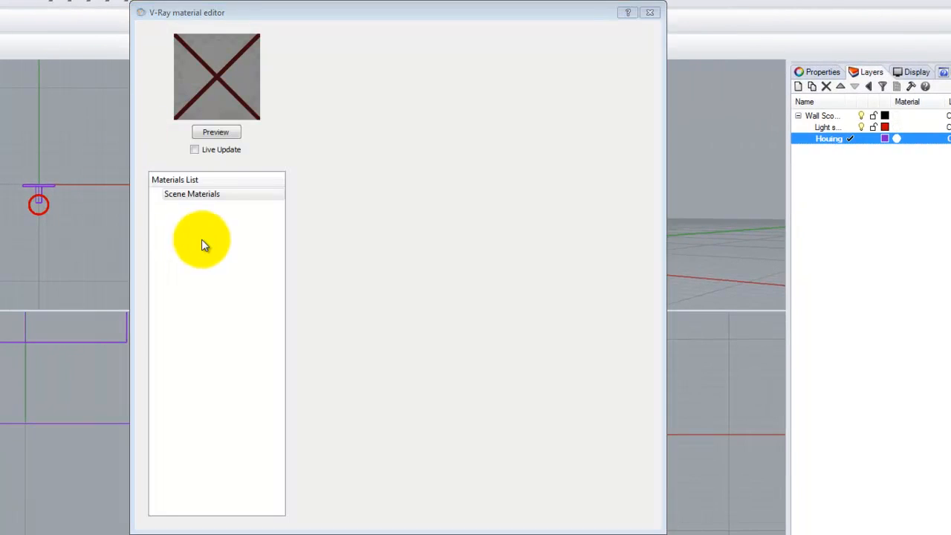
Step: Load the Glass frosted material from the V-Ray Materials Glass library into the scene materials
right_click(205, 197)
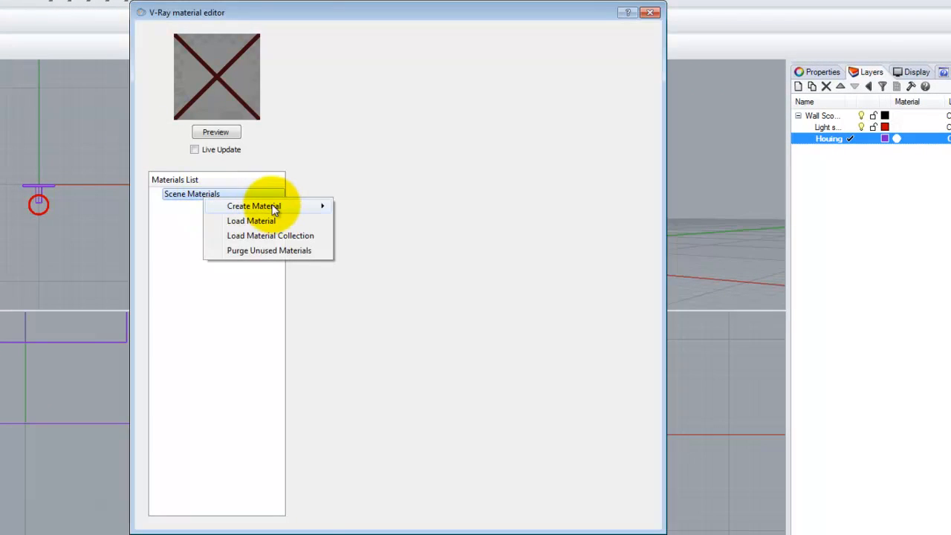
mouse_move(273, 207)
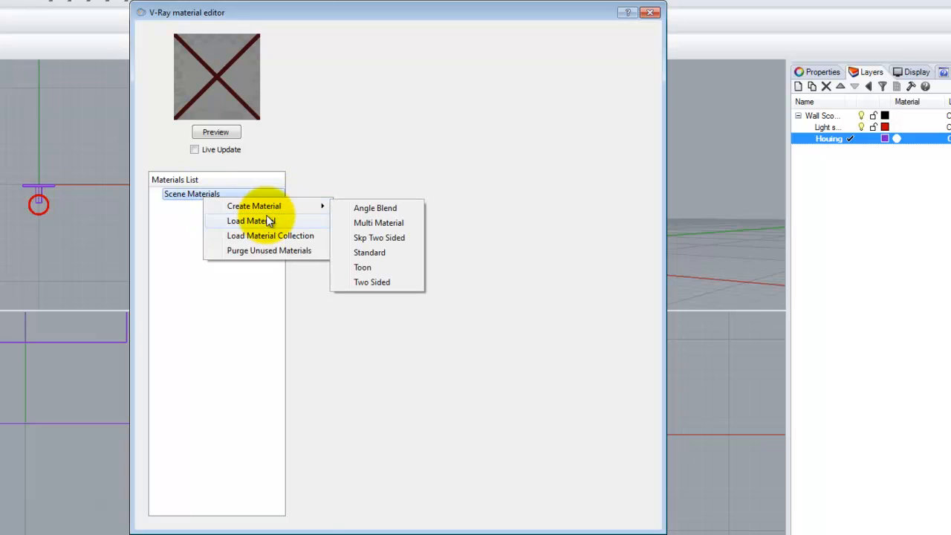
click(266, 217)
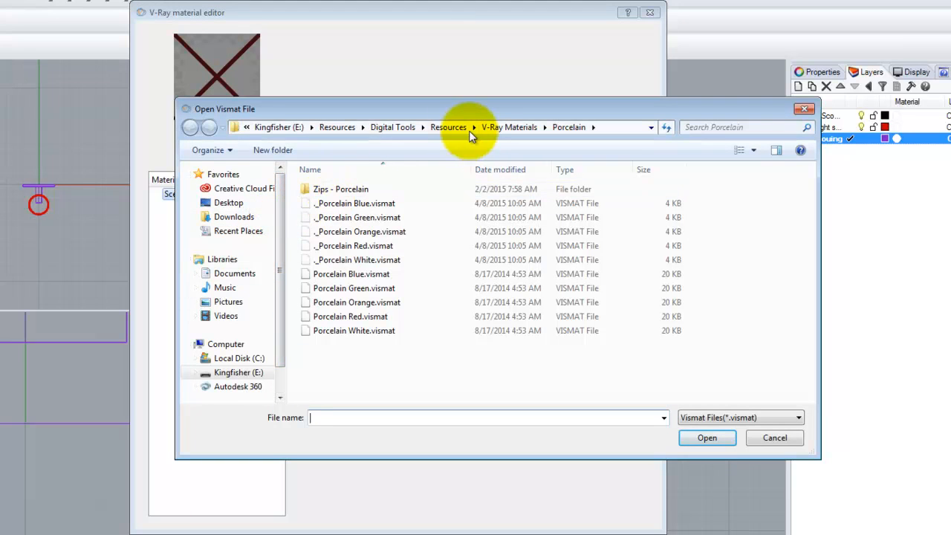
click(450, 128)
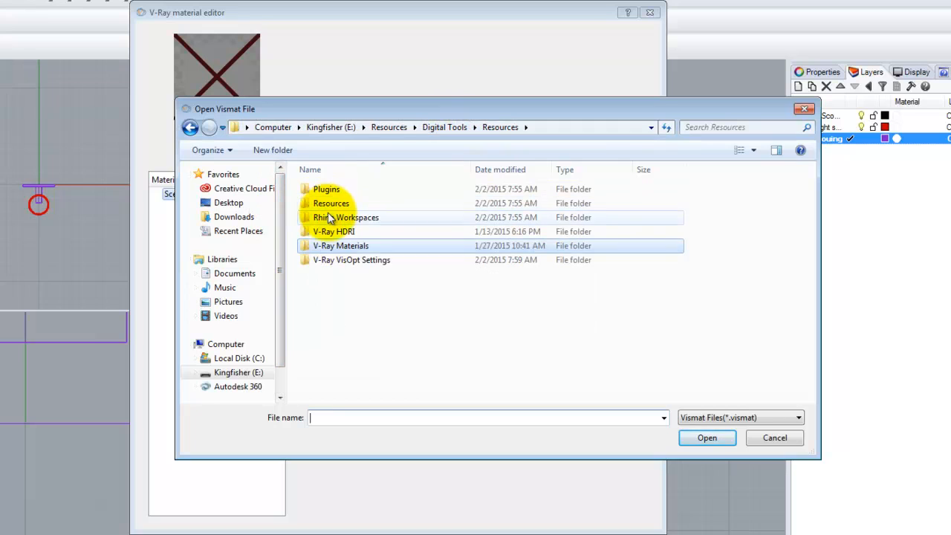
double_click(332, 245)
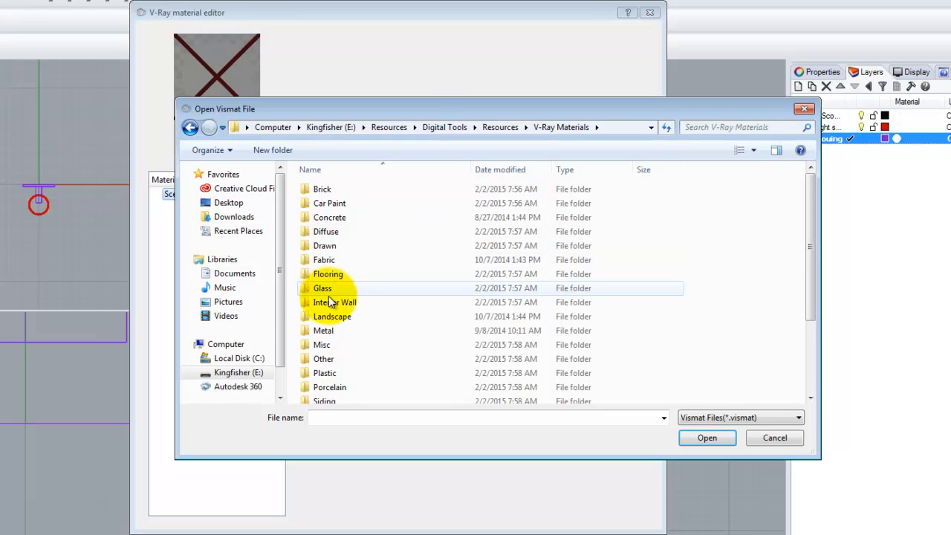
double_click(334, 288)
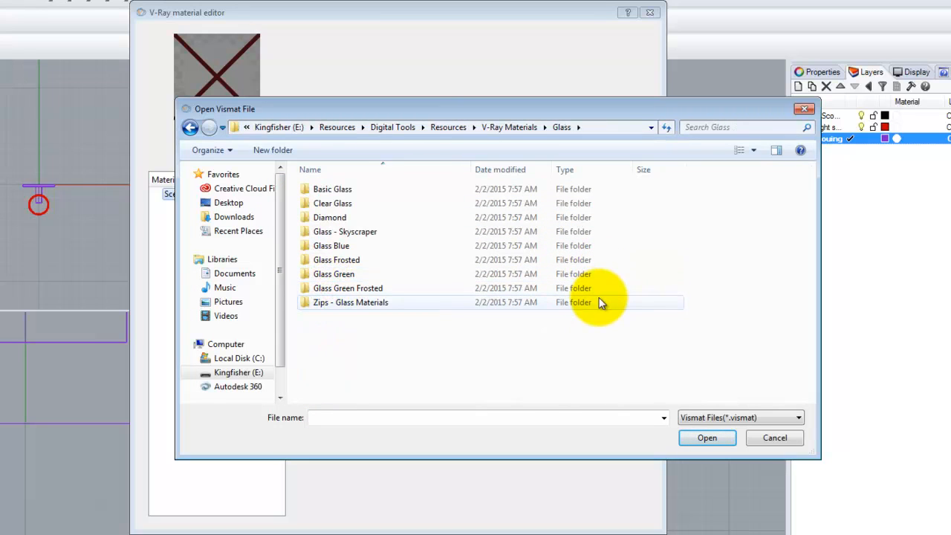
double_click(350, 260)
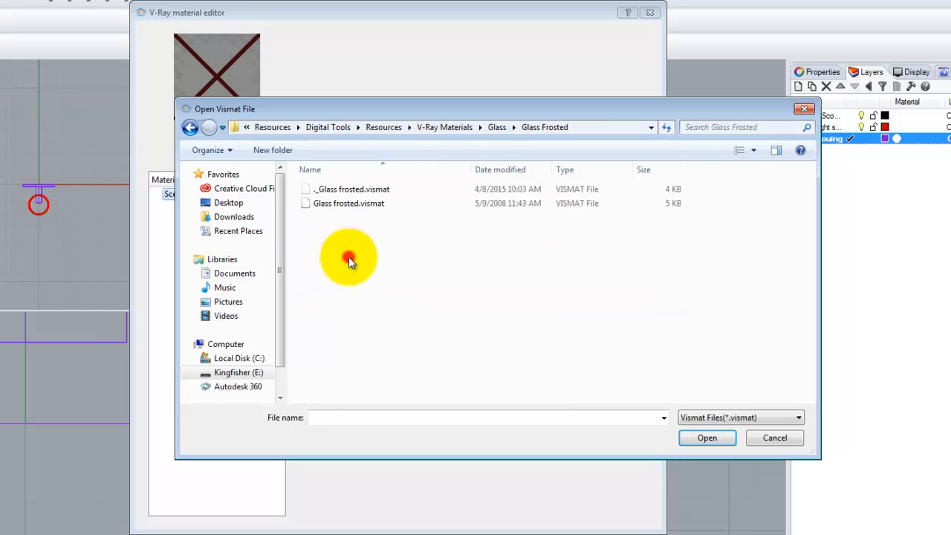
click(346, 203)
click(711, 437)
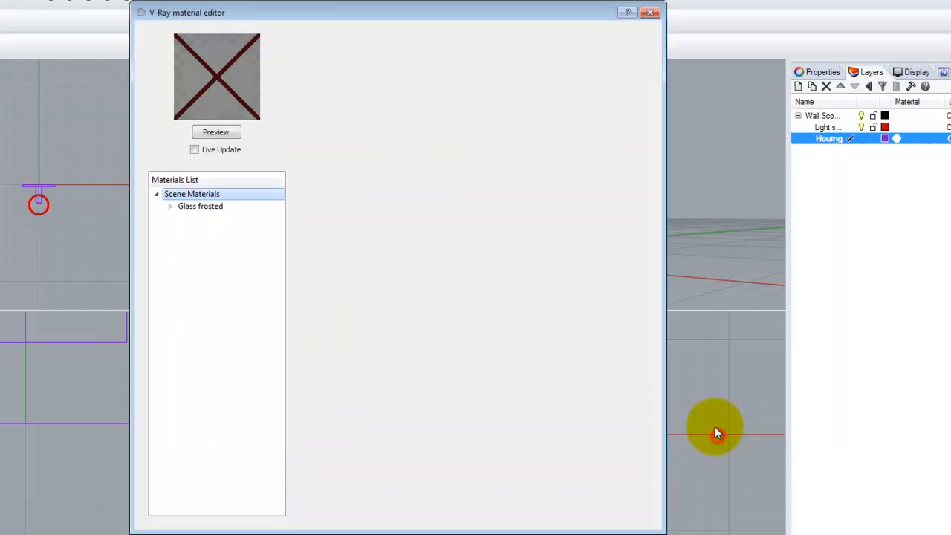
Step: Preview the Glass frosted material and apply it to the Light shade layer
click(215, 129)
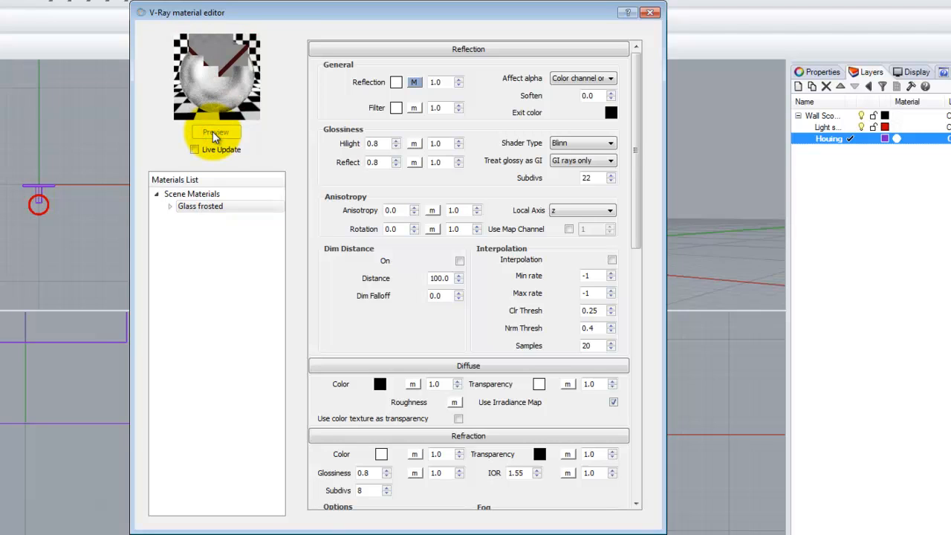
right_click(210, 206)
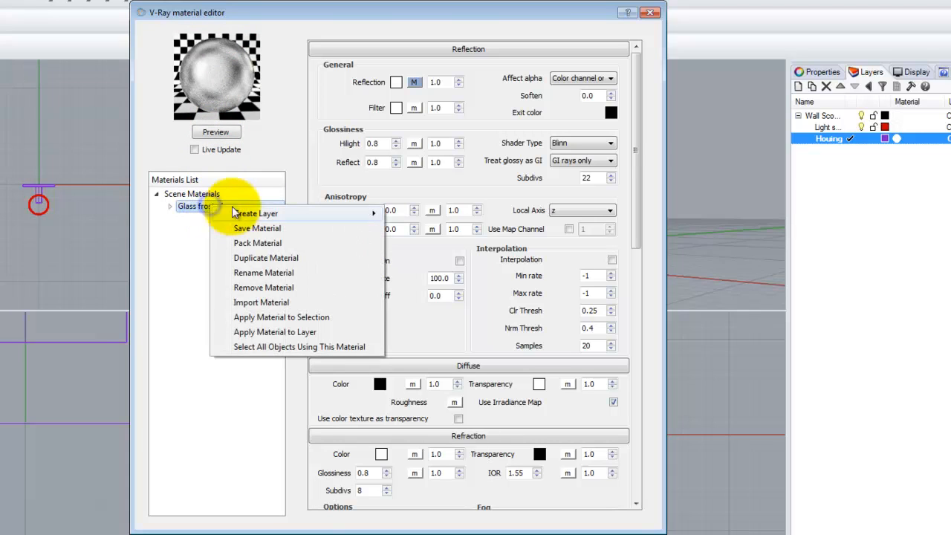
click(260, 332)
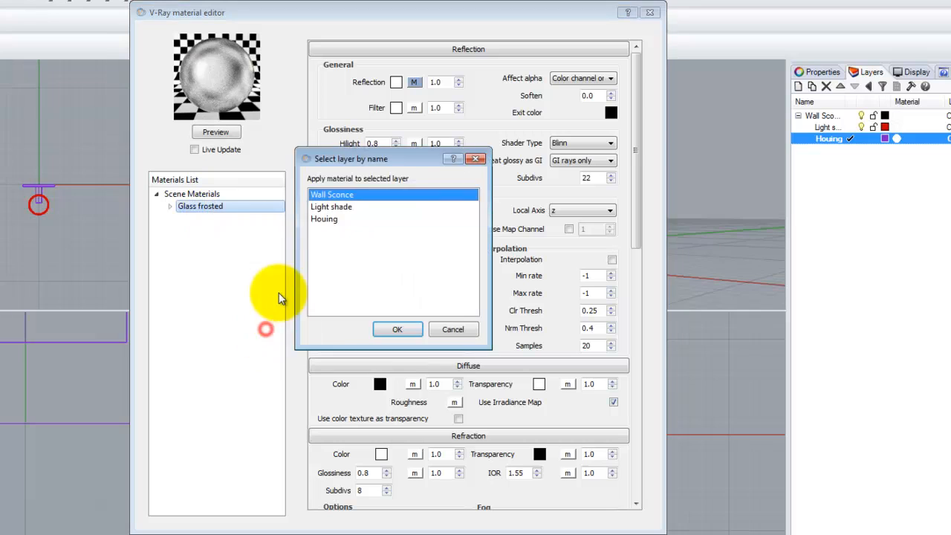
click(325, 207)
click(398, 329)
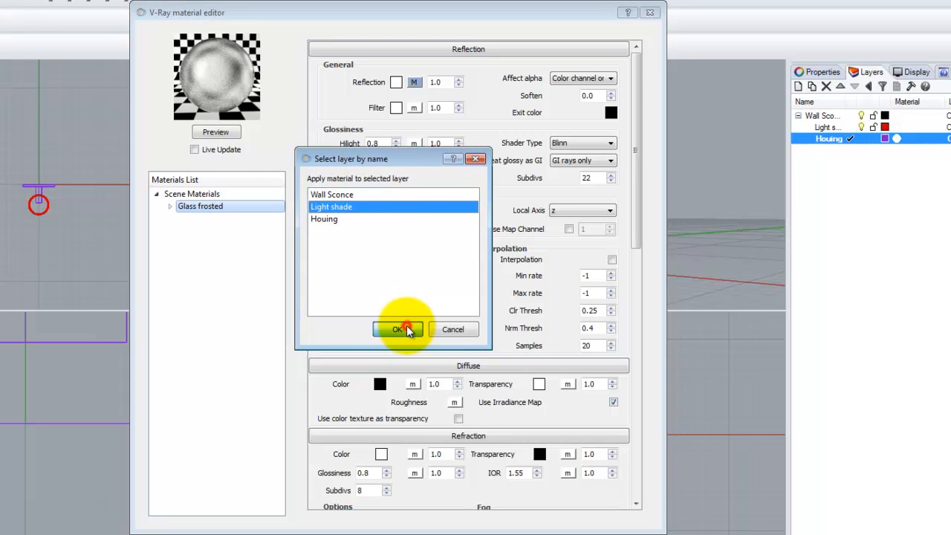
Step: Load the Chrome material from the V-Ray Materials Metal library into the scene materials
click(195, 195)
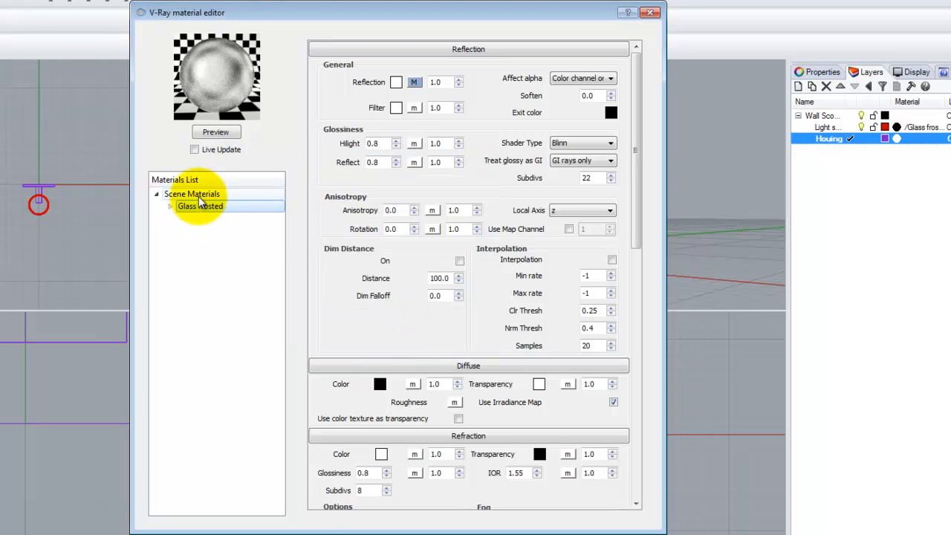
right_click(199, 197)
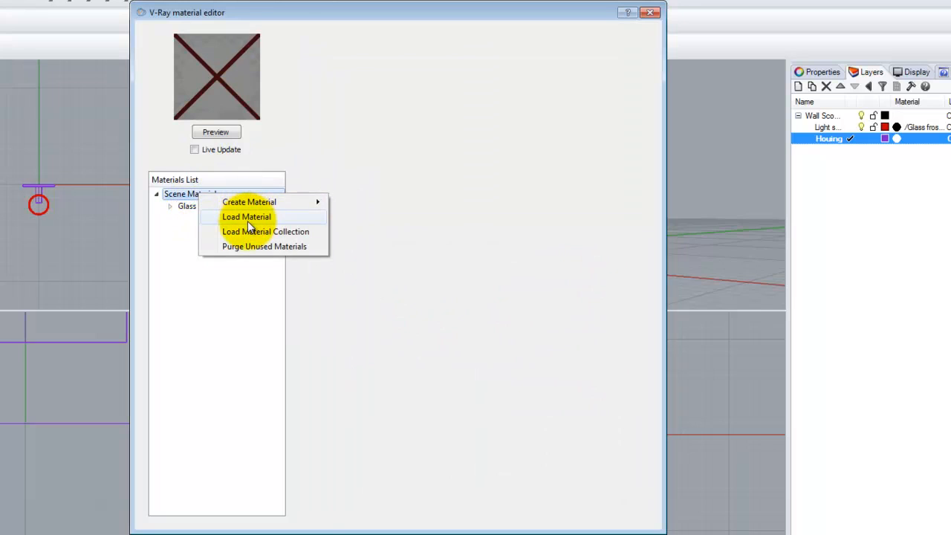
click(247, 218)
click(443, 127)
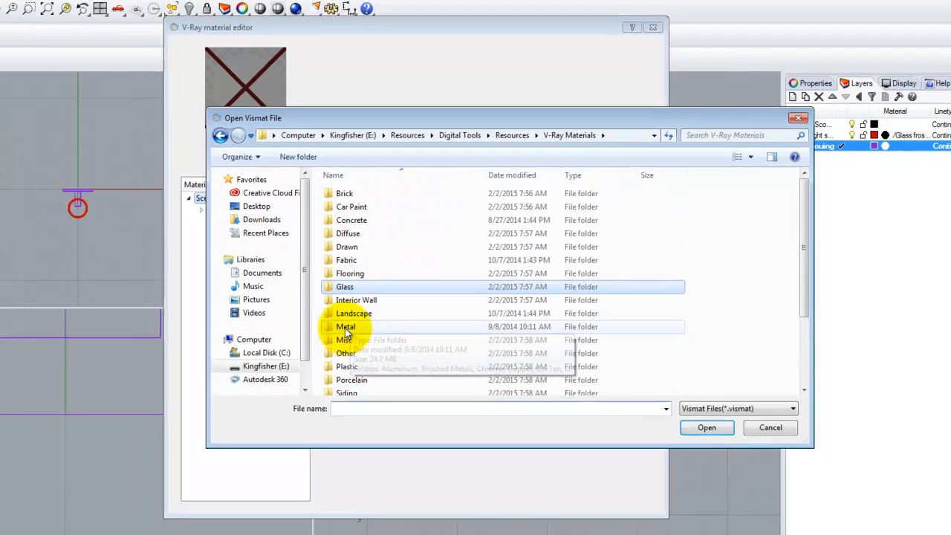
double_click(324, 330)
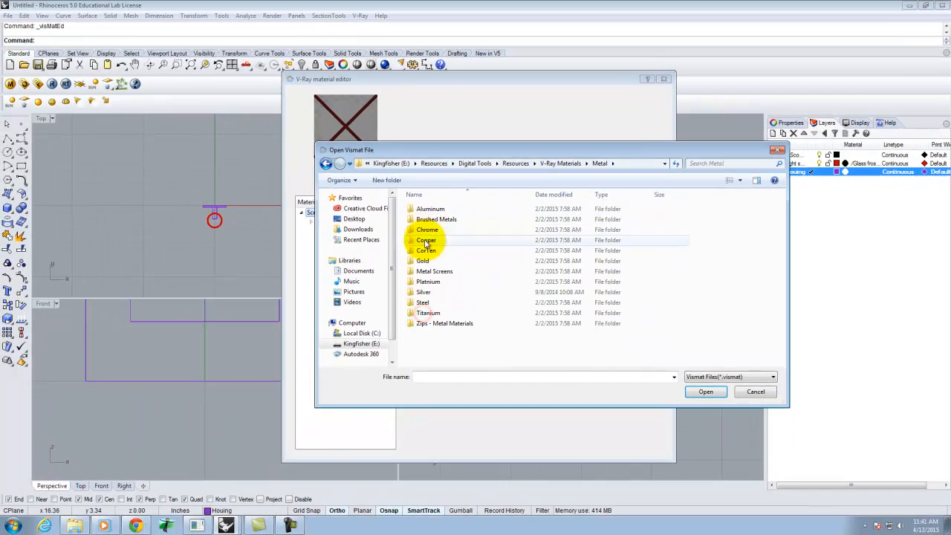
double_click(426, 230)
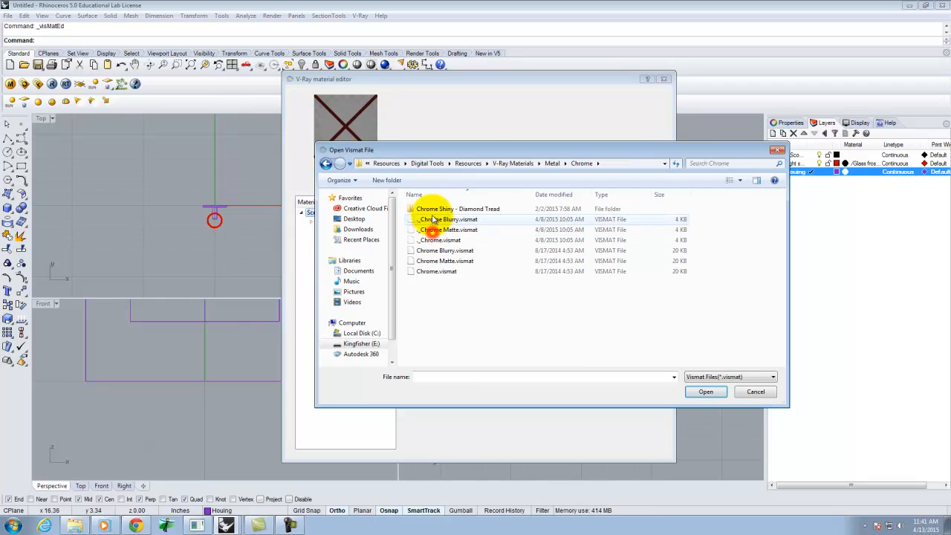
double_click(437, 271)
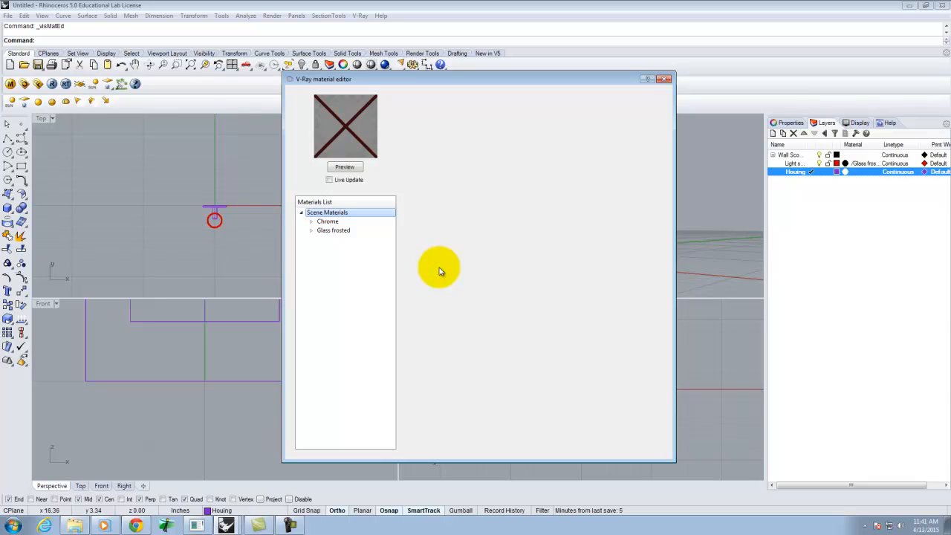
Step: Apply the Chrome material to the Houing layer and close the V-Ray material editor
click(329, 231)
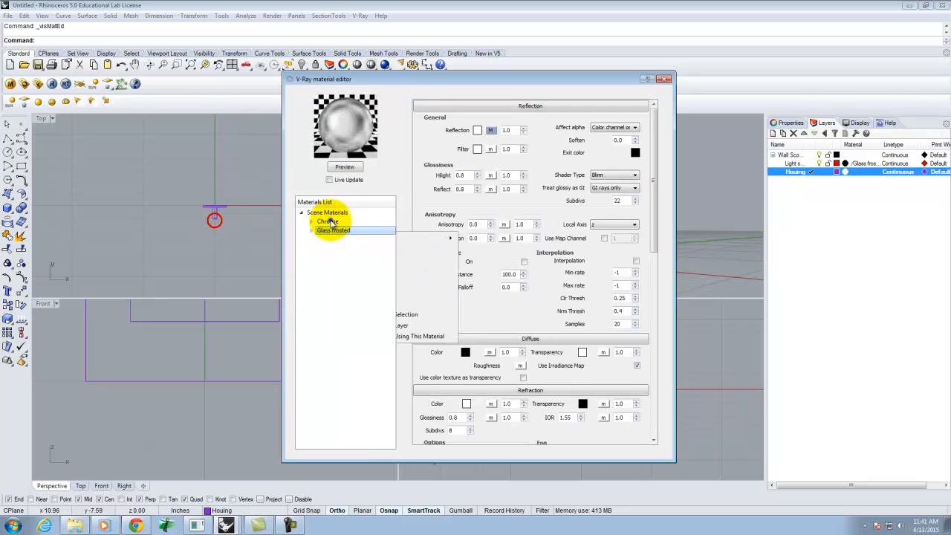
right_click(331, 222)
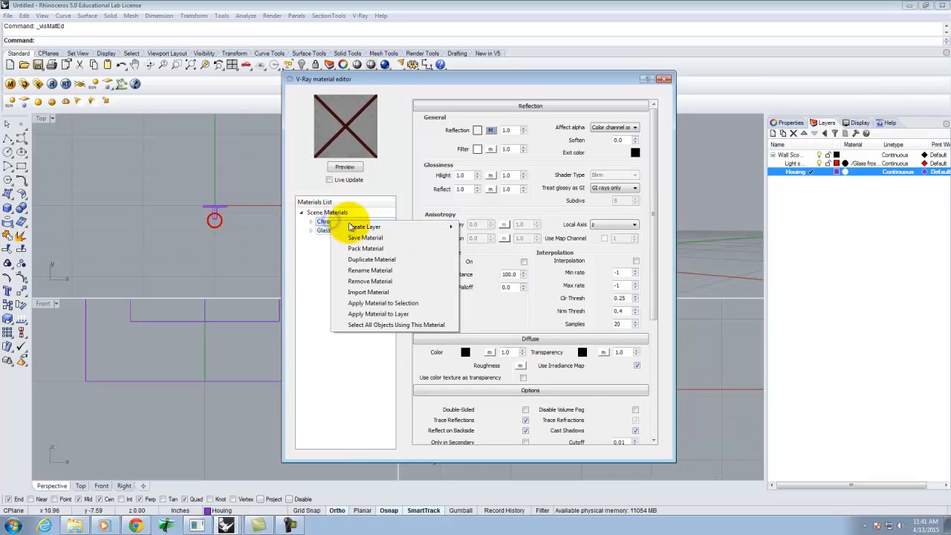
click(392, 314)
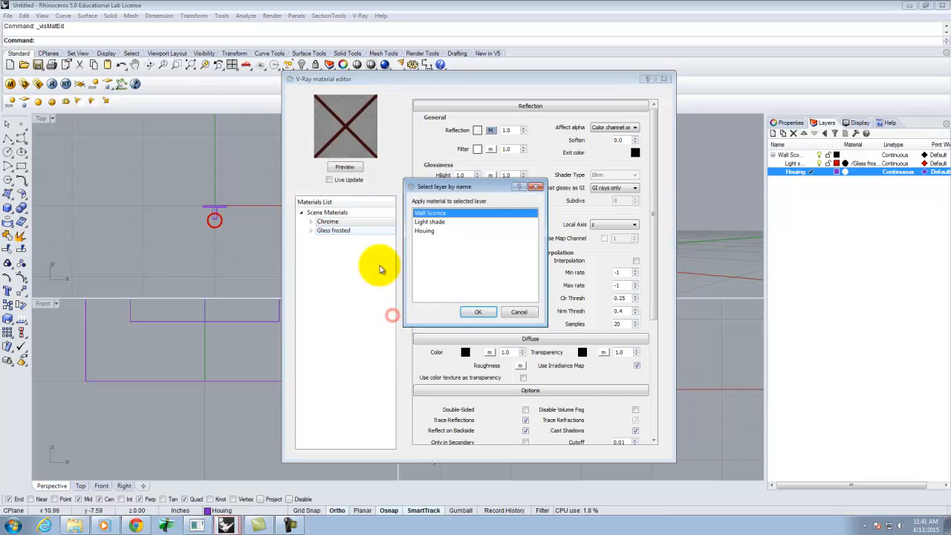
click(423, 231)
click(480, 314)
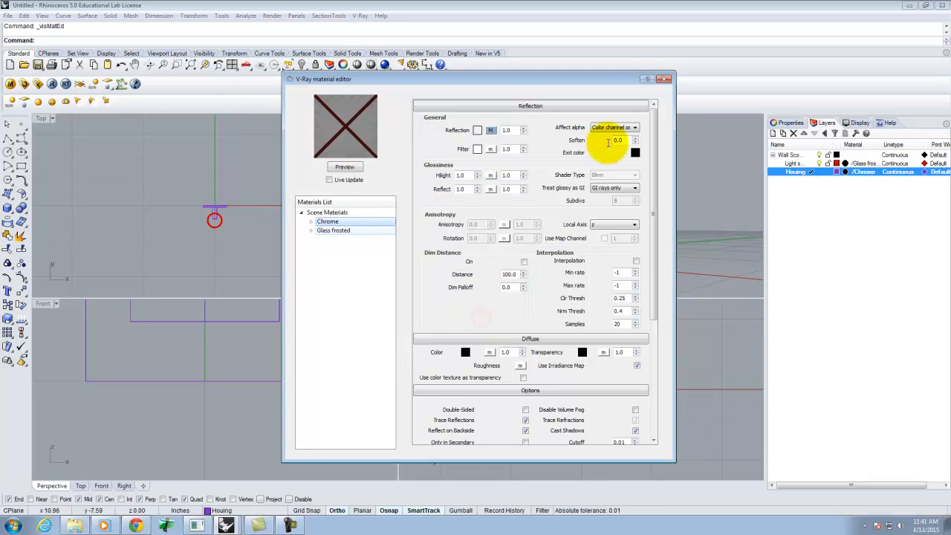
click(664, 78)
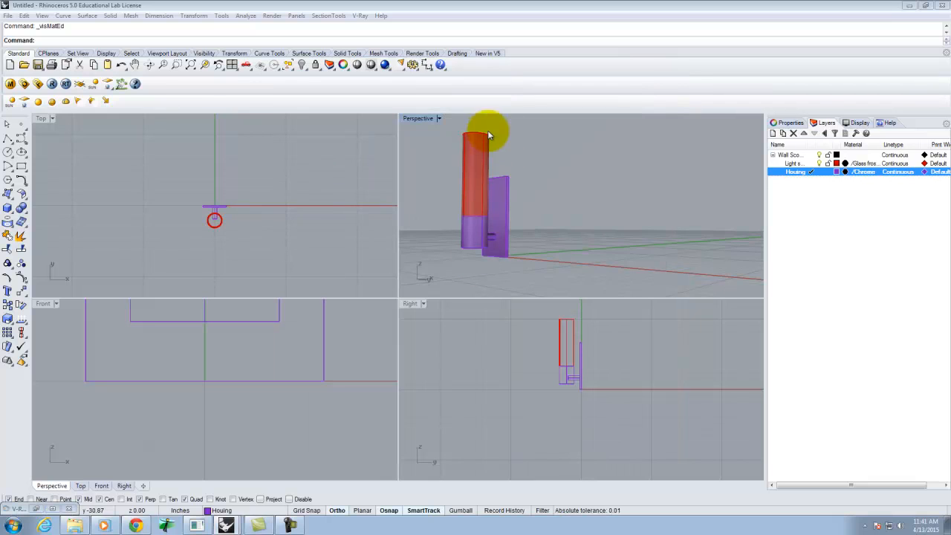
right_drag(494, 132, 507, 197)
right_drag(437, 163, 552, 234)
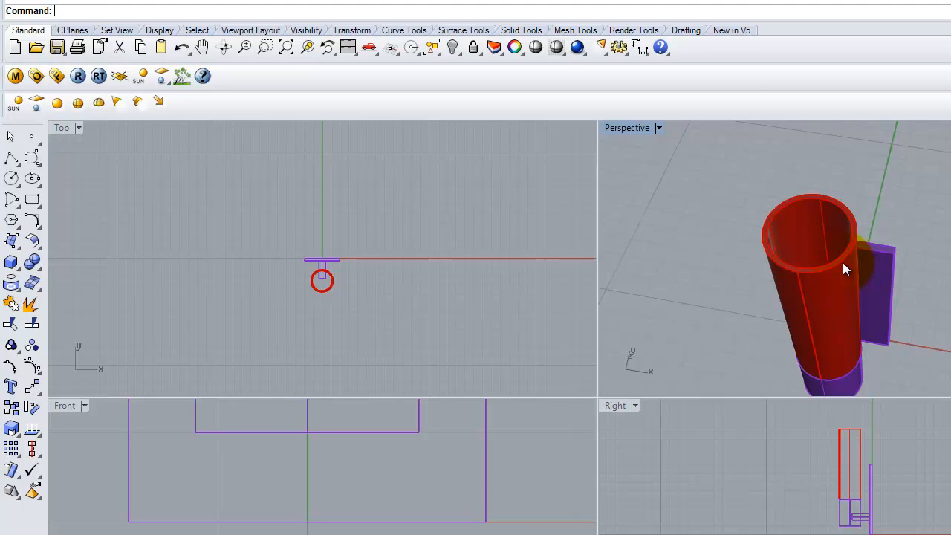
Step: Save the model as Wall Sconce.3dm in the eX122 folder
click(11, 1)
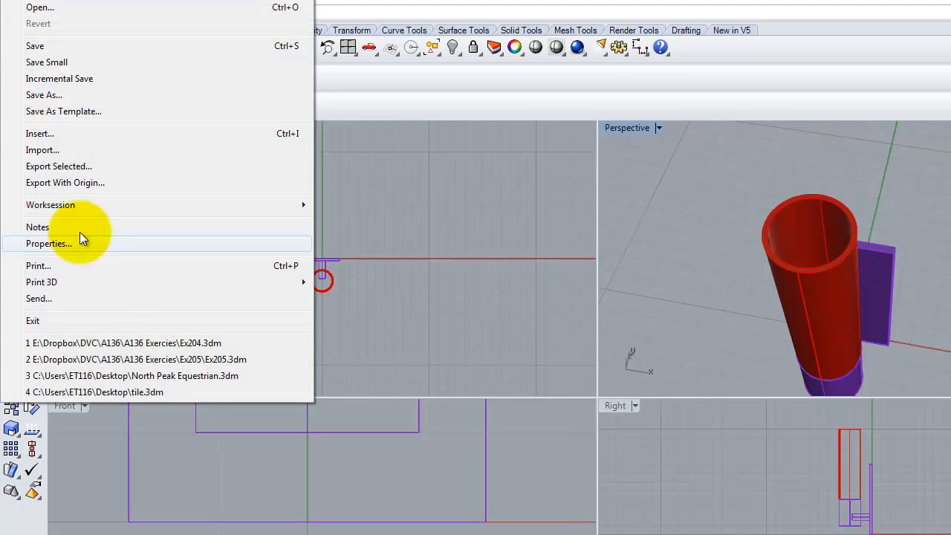
click(46, 48)
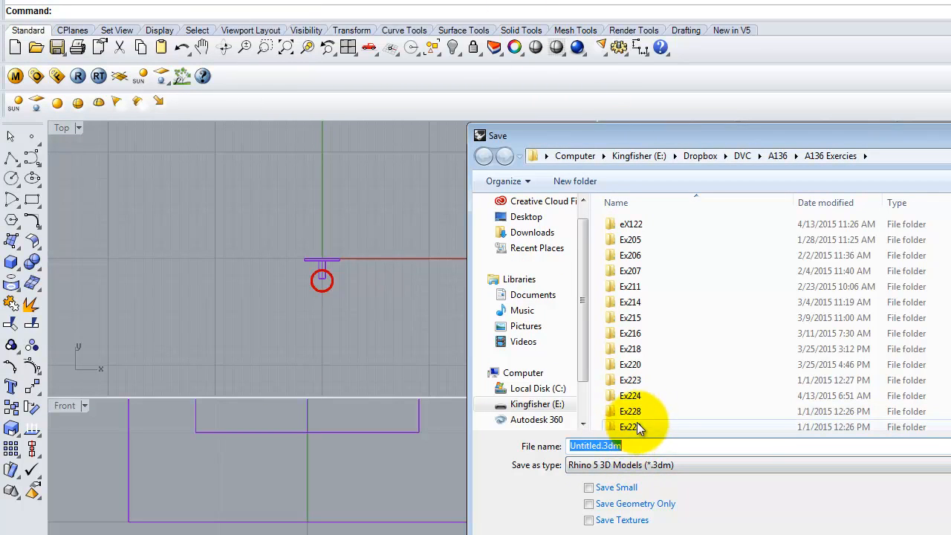
double_click(633, 224)
double_click(594, 446)
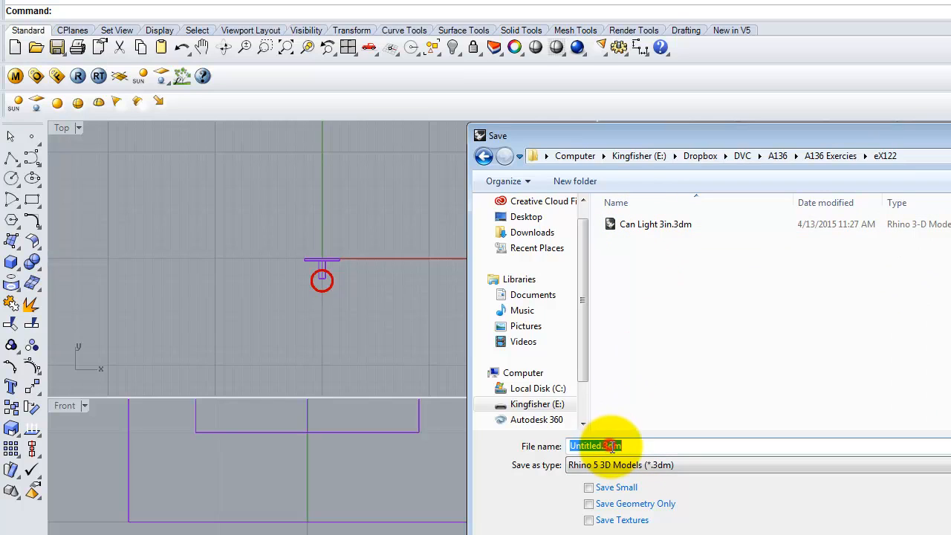
text(Waqll)
key(BackSpace)
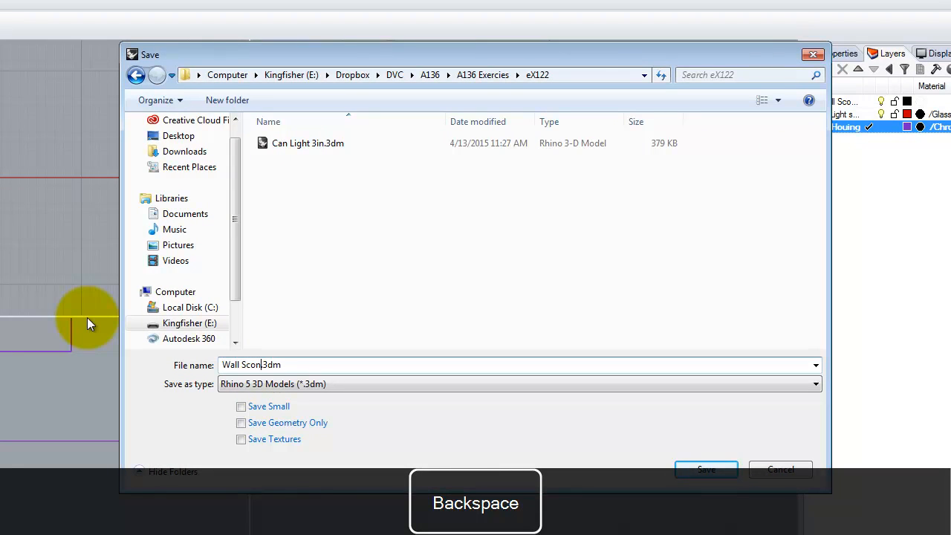
text(Sconce)
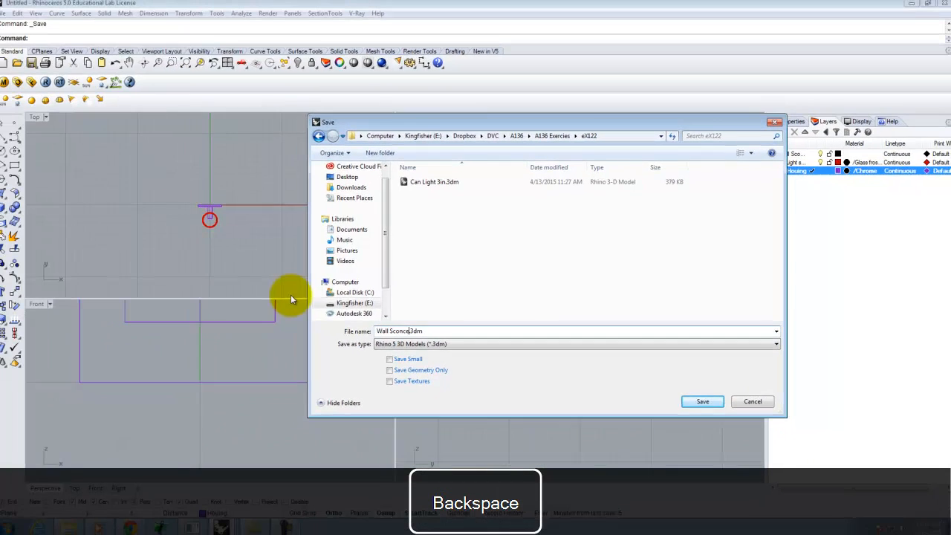
click(701, 402)
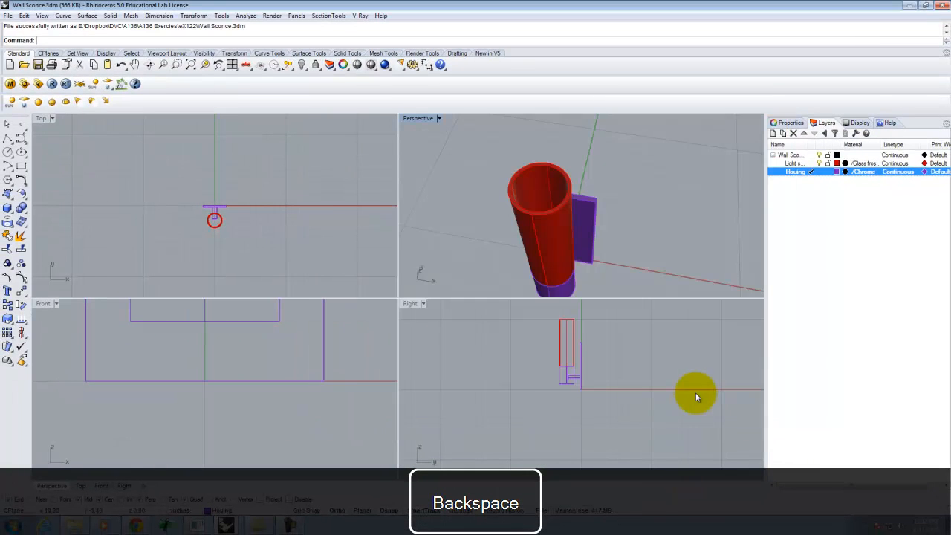
Step: Switch to SampleNightScene.3dm and insert Wall Sconce.3dm from the eX122 folder as a block instance at the base of the wall
mouse_move(226, 524)
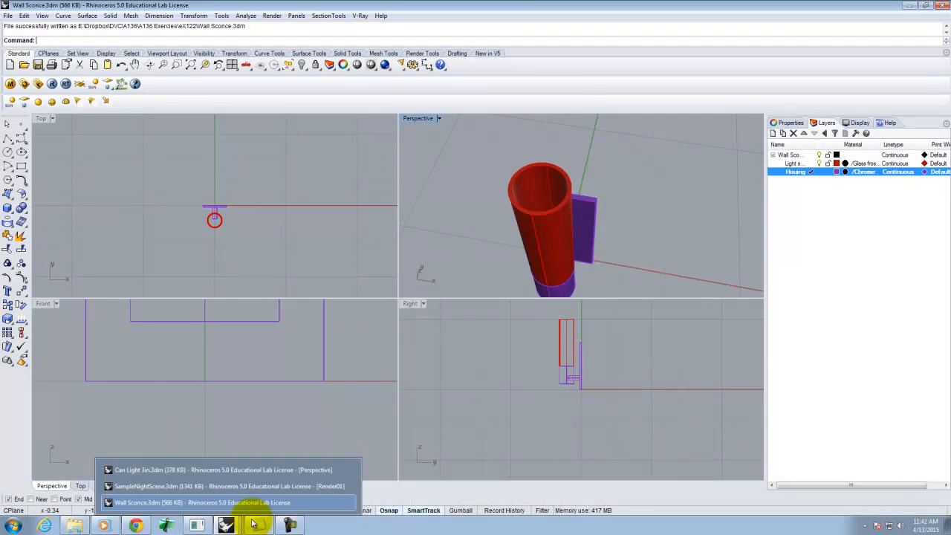
click(228, 487)
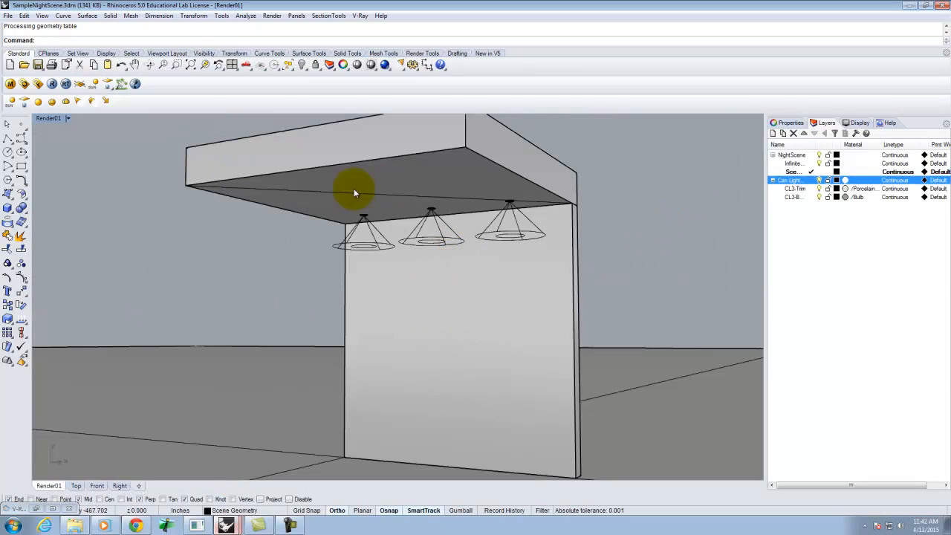
click(22, 15)
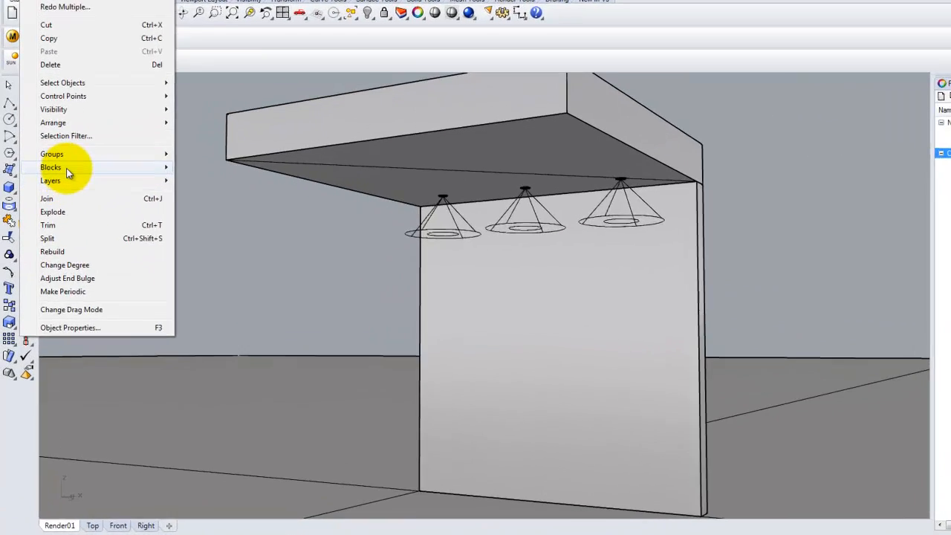
mouse_move(67, 168)
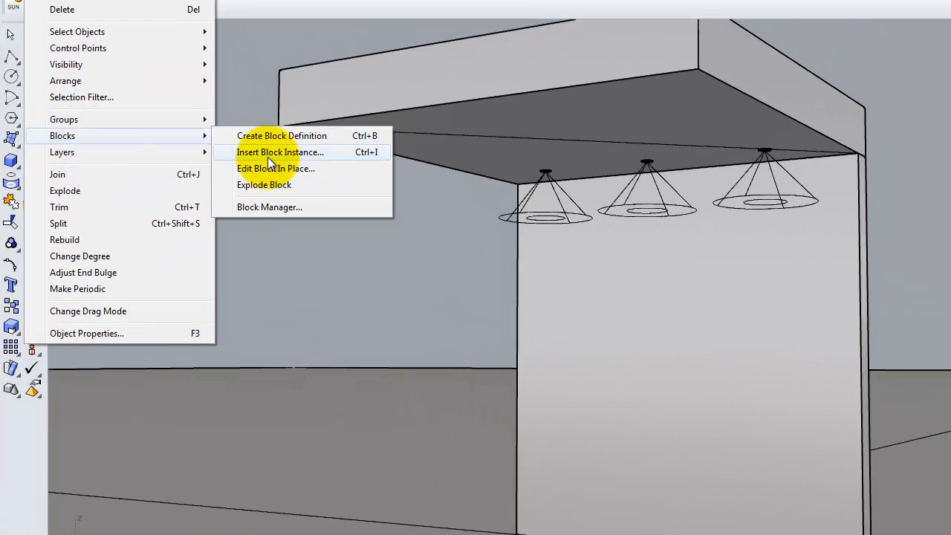
click(268, 153)
click(473, 57)
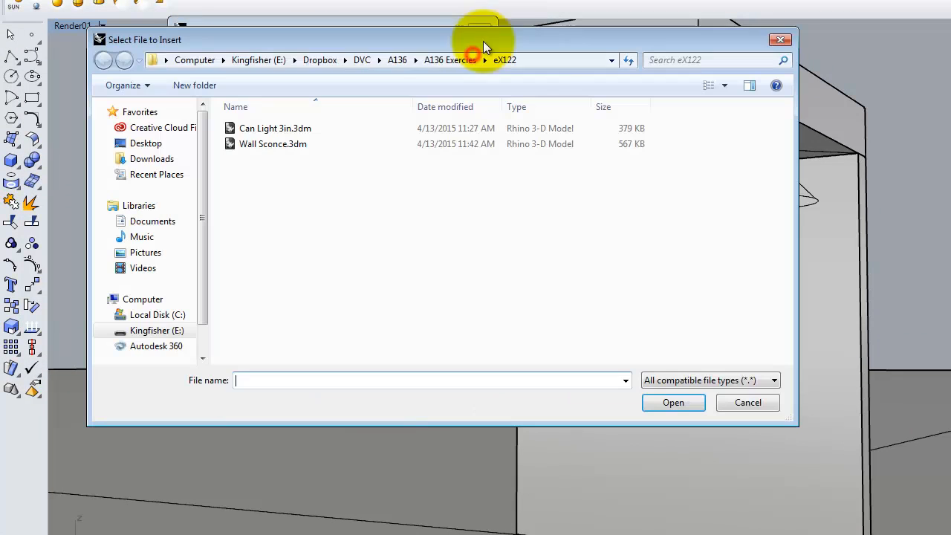
click(269, 144)
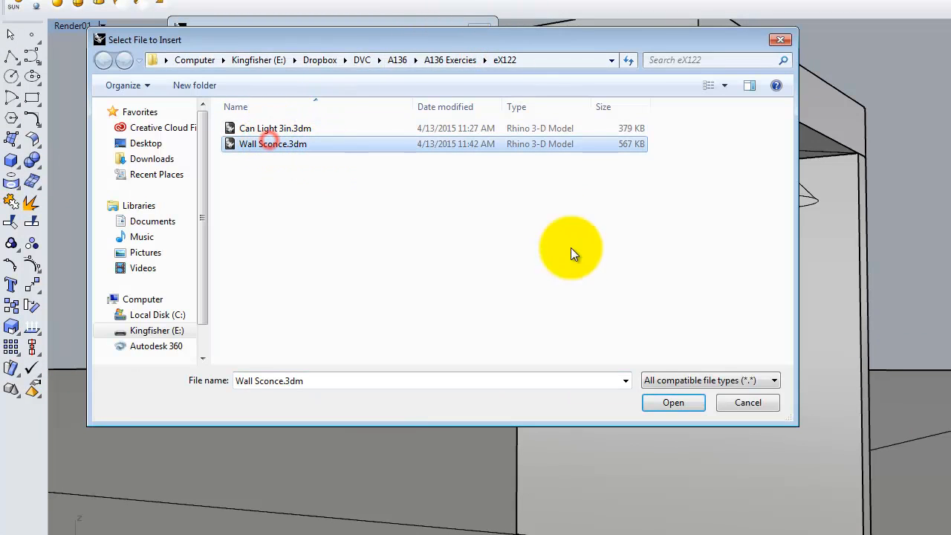
click(676, 405)
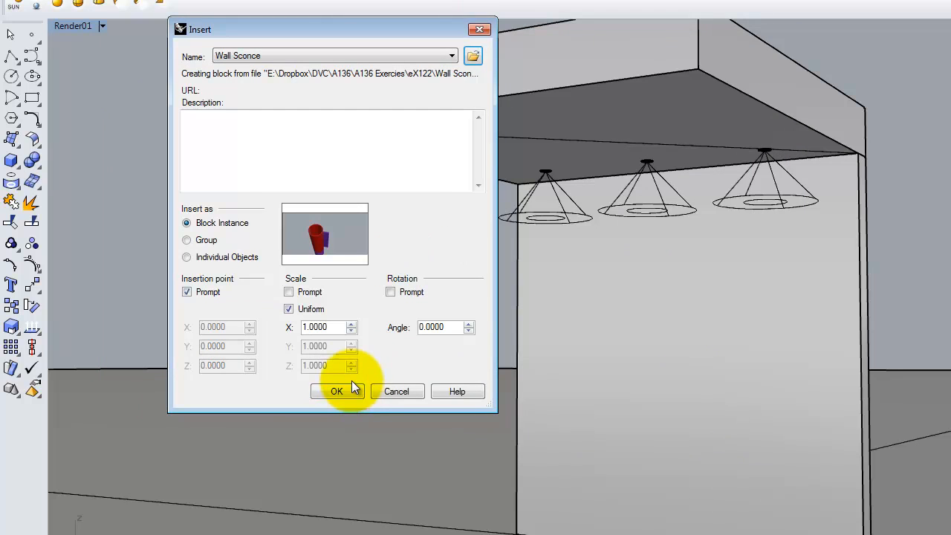
click(331, 389)
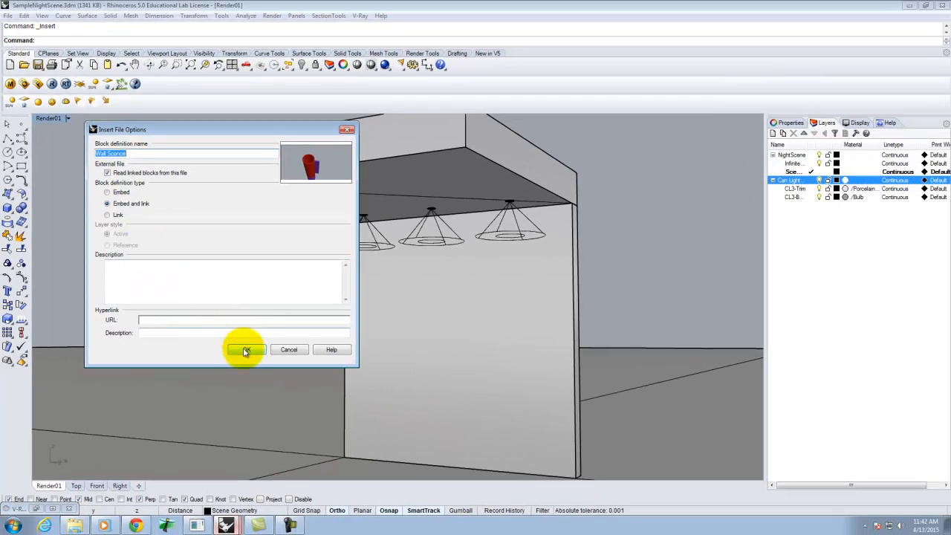
click(246, 351)
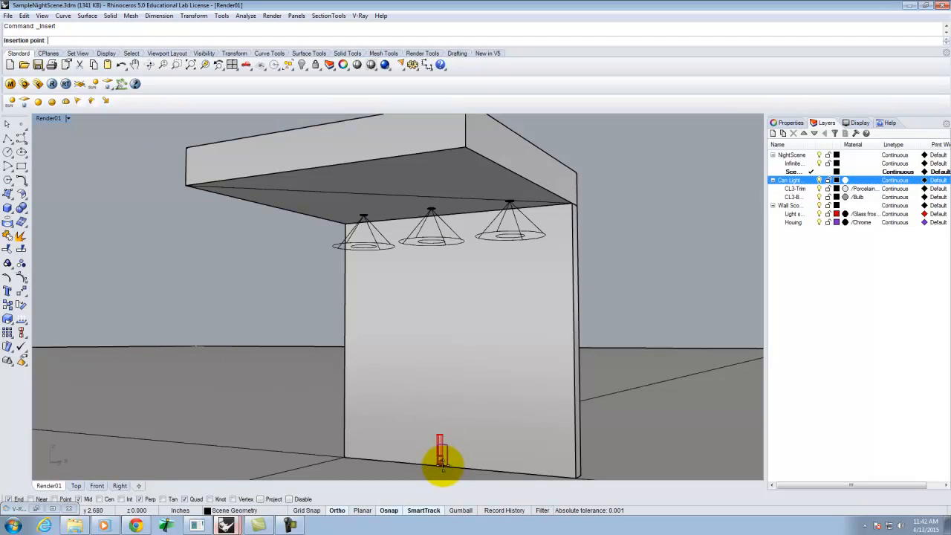
click(447, 464)
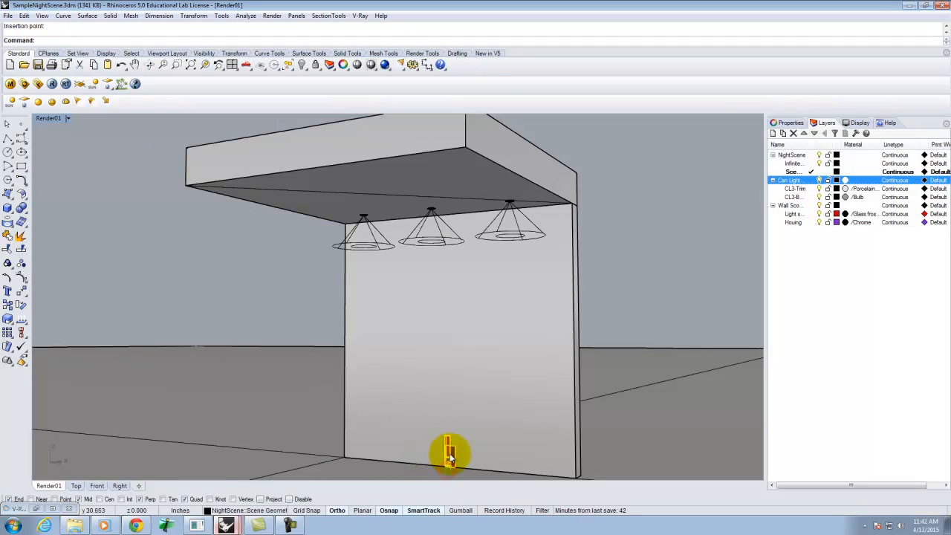
Step: Move the sconce block vertically up onto the wall
text(m)
key(Return)
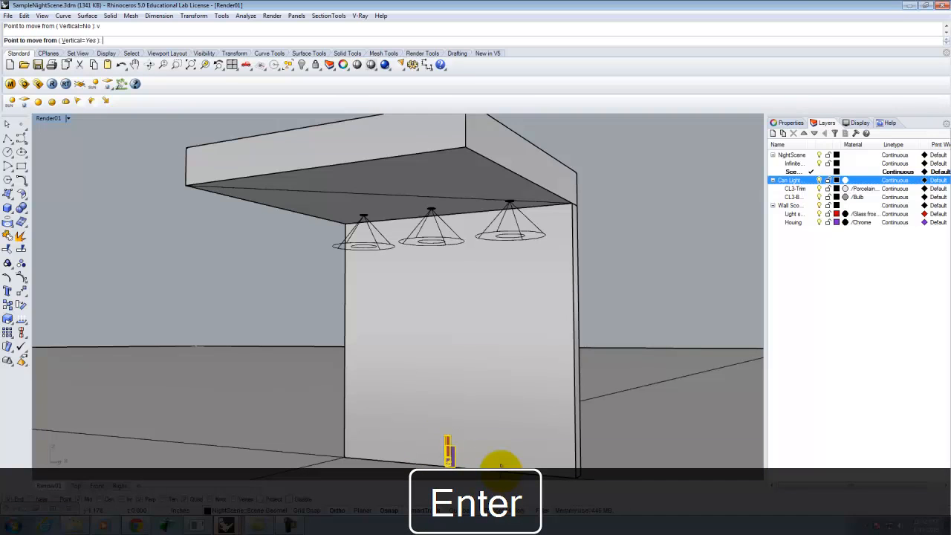
click(500, 466)
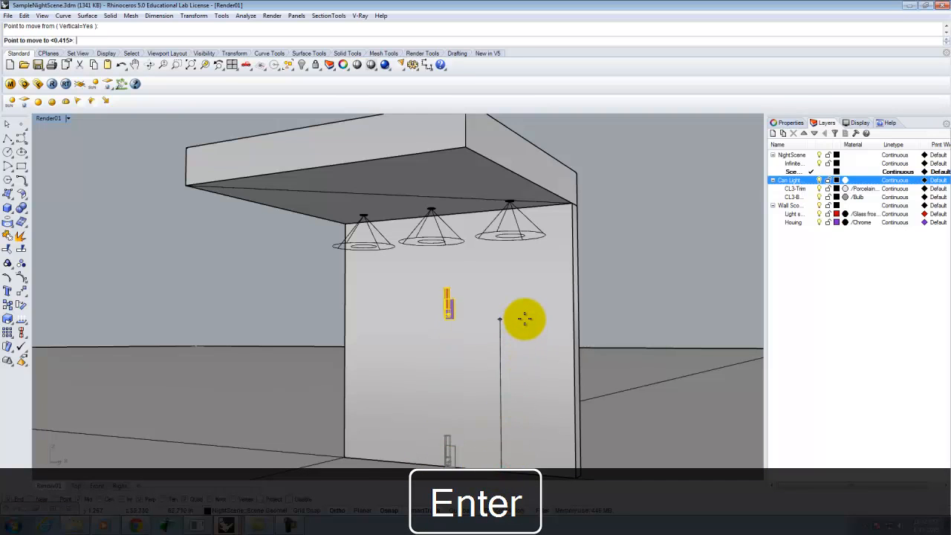
click(525, 310)
key(Escape)
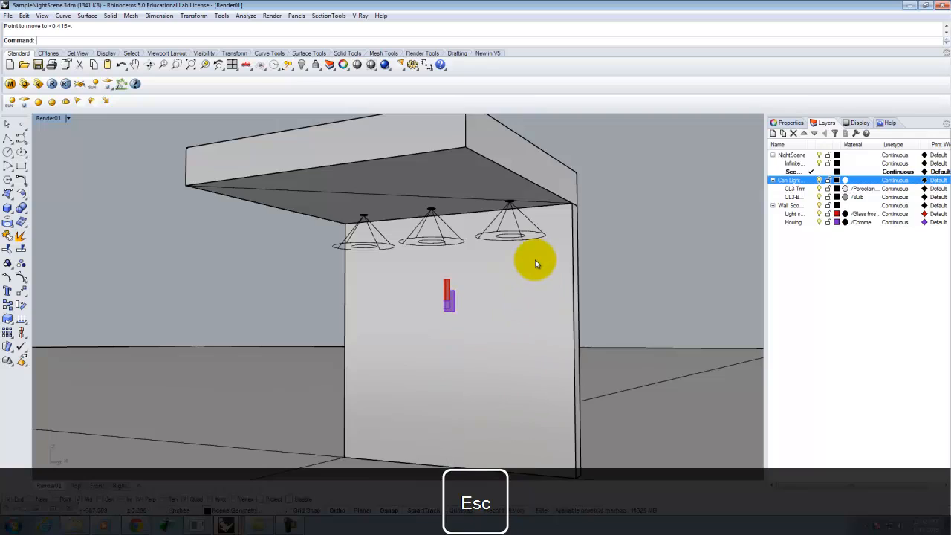
Step: Place a point light at the centre of the light shade's top opening
right_drag(535, 259, 528, 312)
scroll(440, 290, up, 4)
right_drag(532, 375, 514, 332)
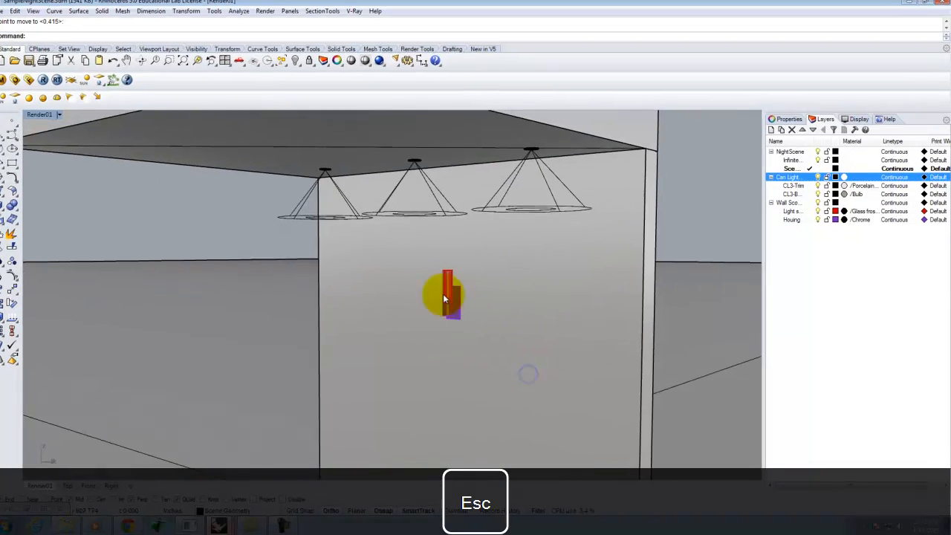
scroll(459, 297, up, 6)
right_drag(456, 300, 563, 354)
right_drag(370, 287, 364, 225)
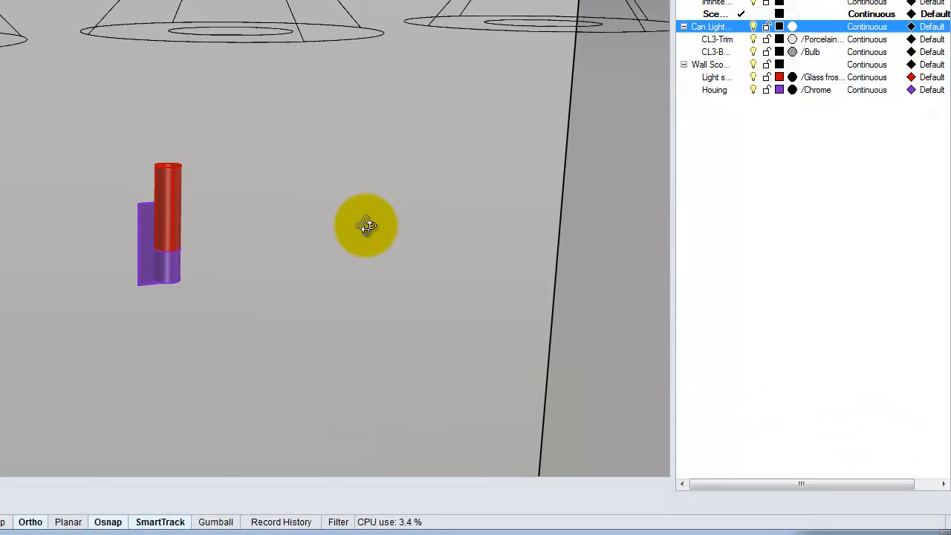
scroll(226, 182, up, 5)
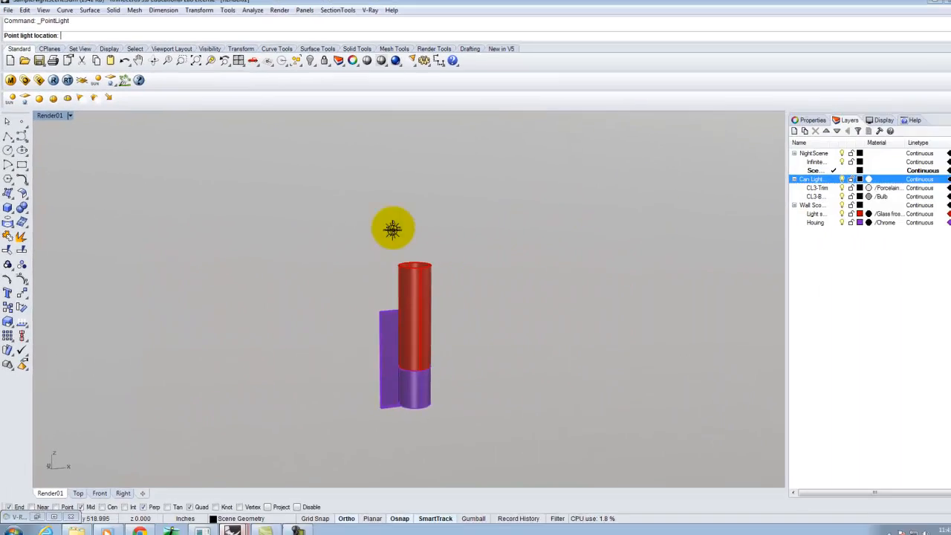
right_drag(383, 228, 409, 263)
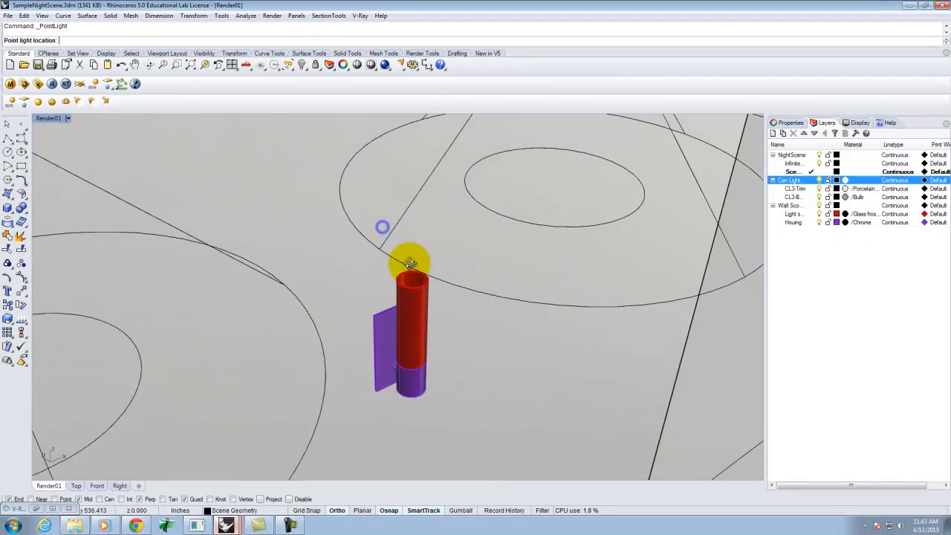
scroll(431, 293, up, 4)
scroll(431, 294, up, 3)
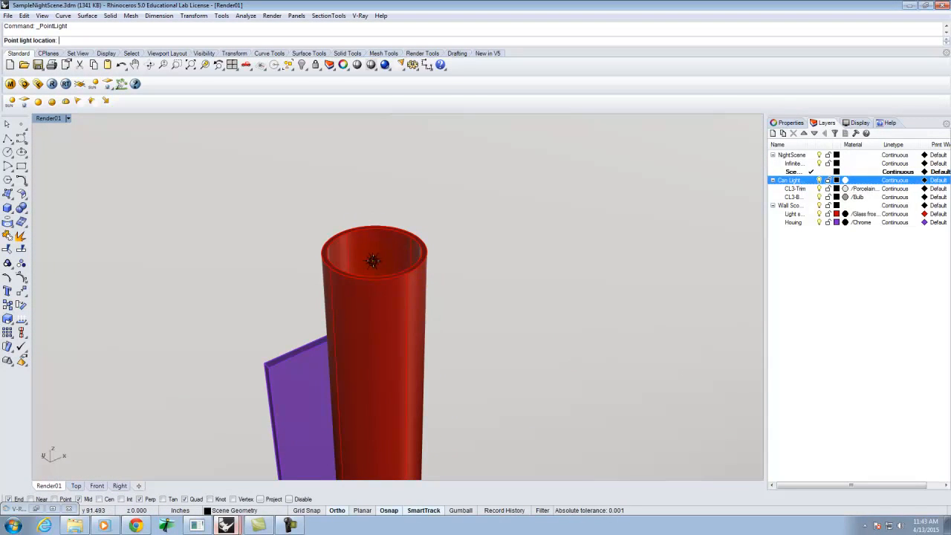
click(99, 499)
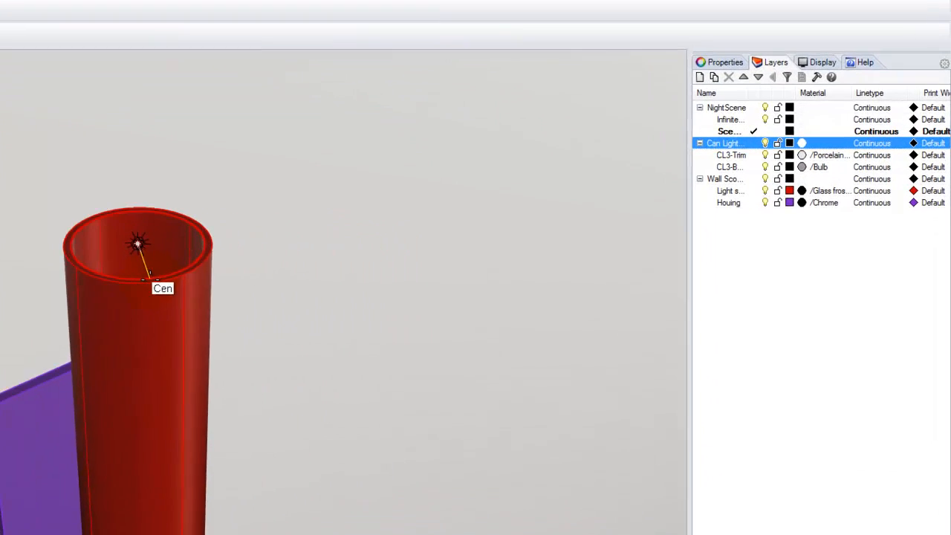
click(383, 277)
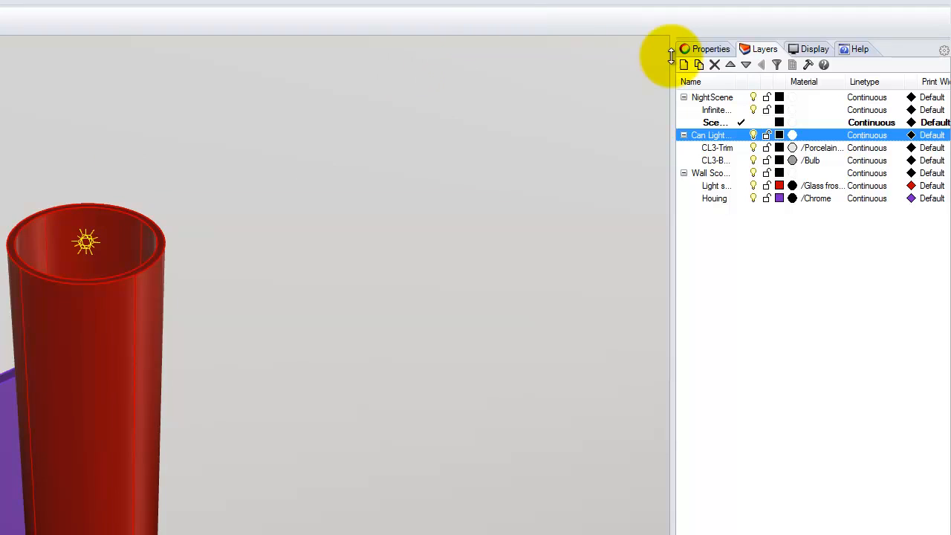
Step: Set the point light's units to Radiant power (W) and its intensity to 40
click(707, 47)
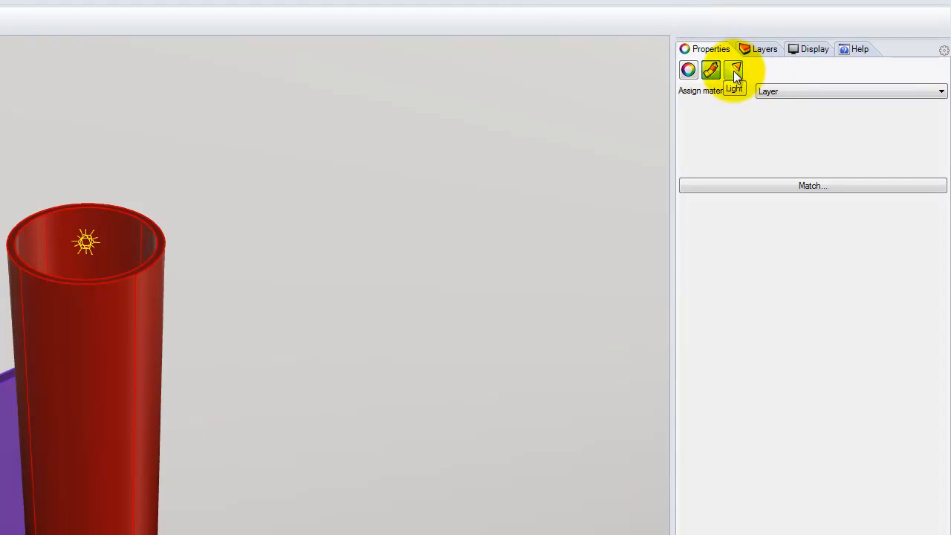
click(734, 69)
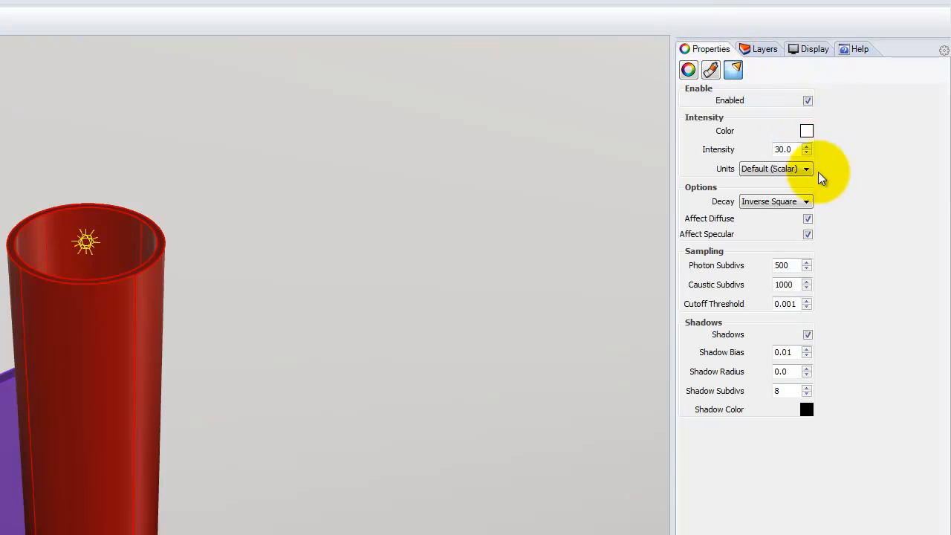
click(795, 173)
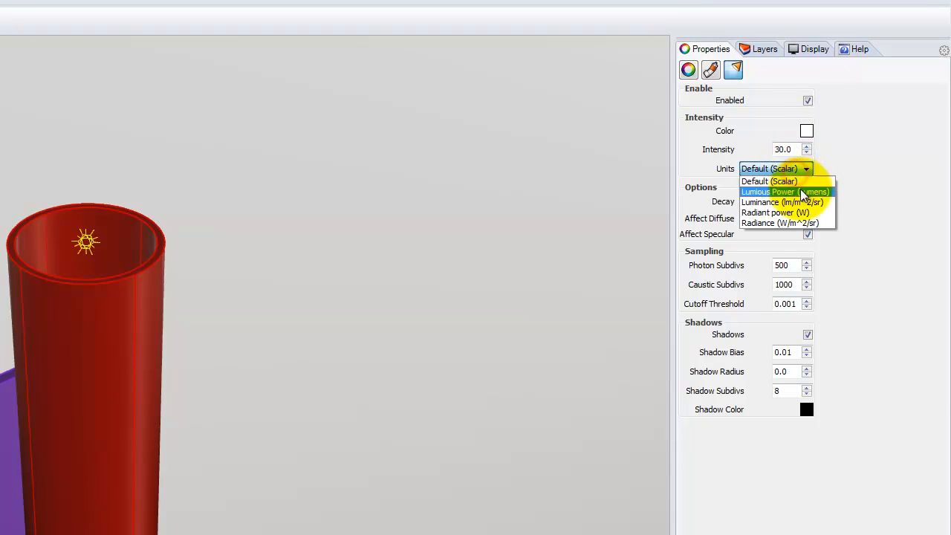
click(810, 213)
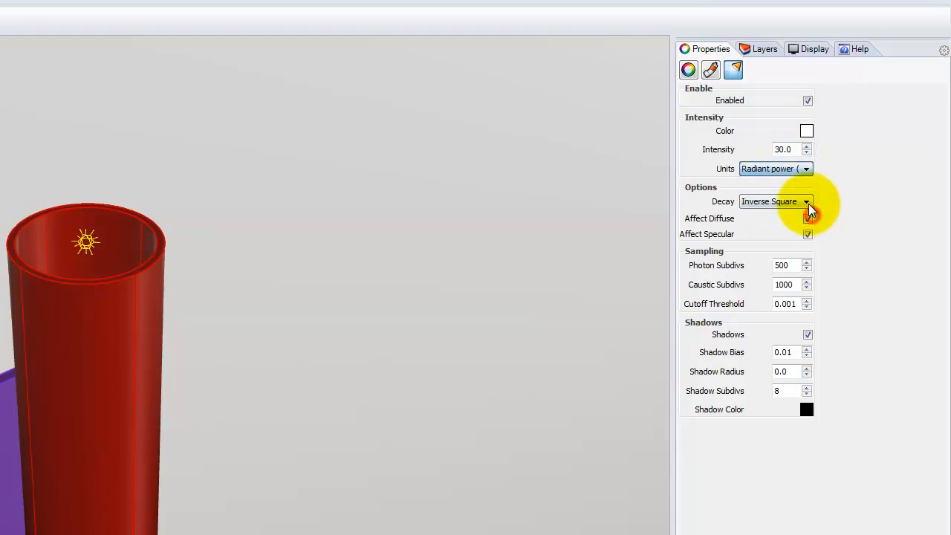
click(787, 150)
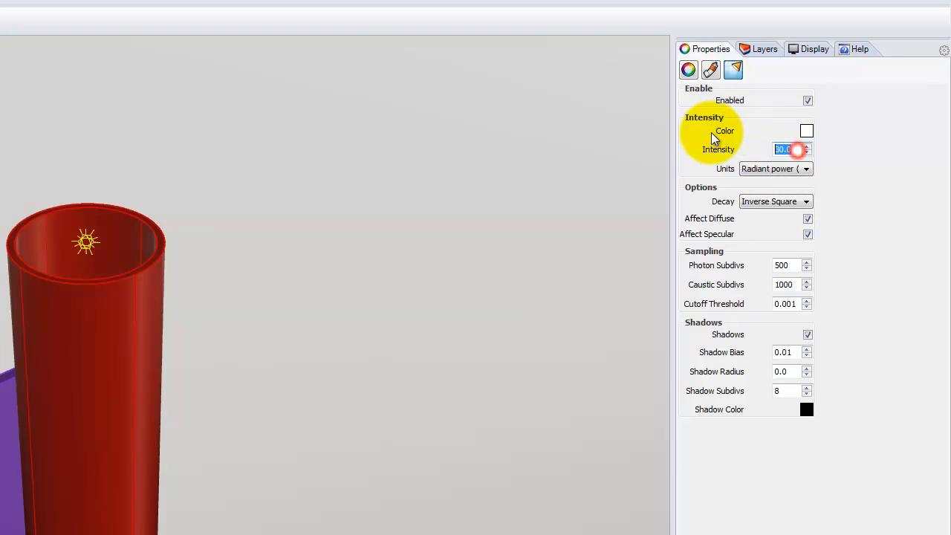
text(40)
Step: Set the point light's colour to R 255, G 214, B 170
click(807, 131)
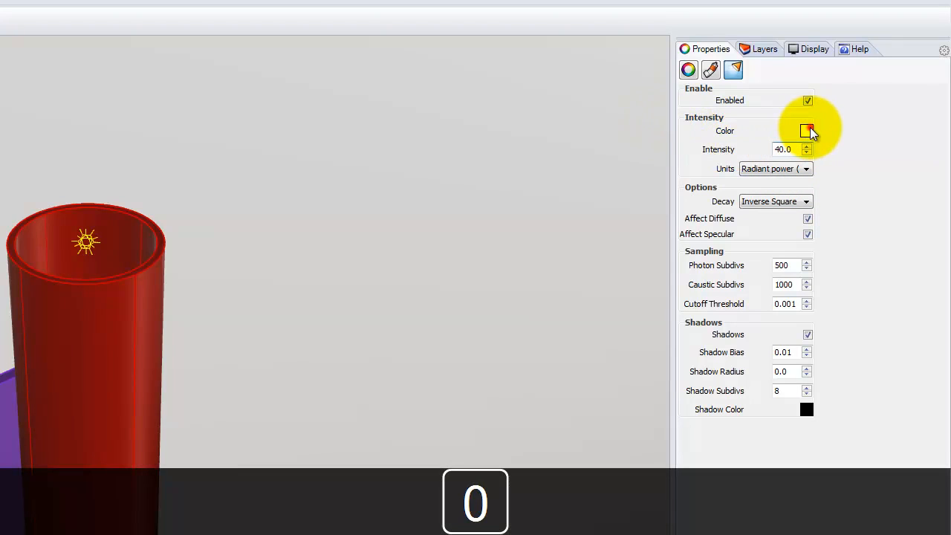
click(312, 309)
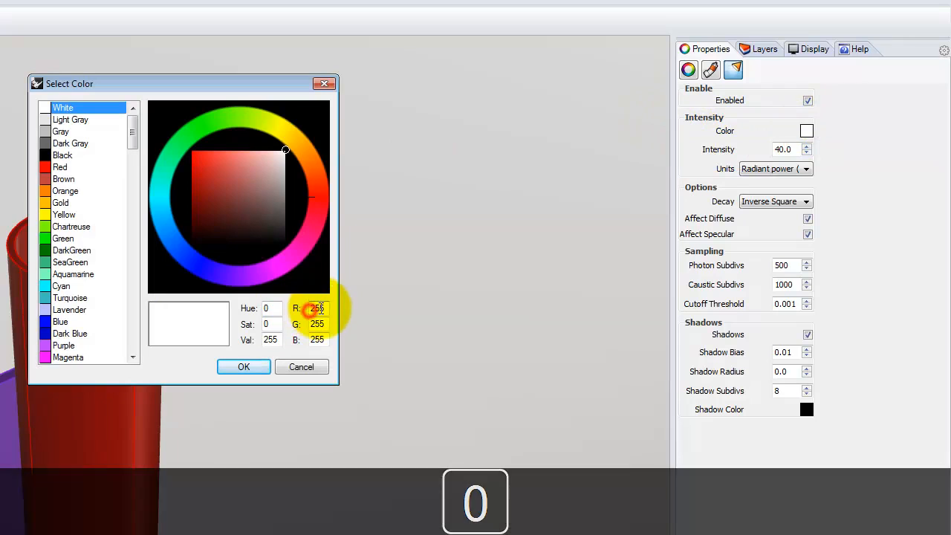
click(320, 325)
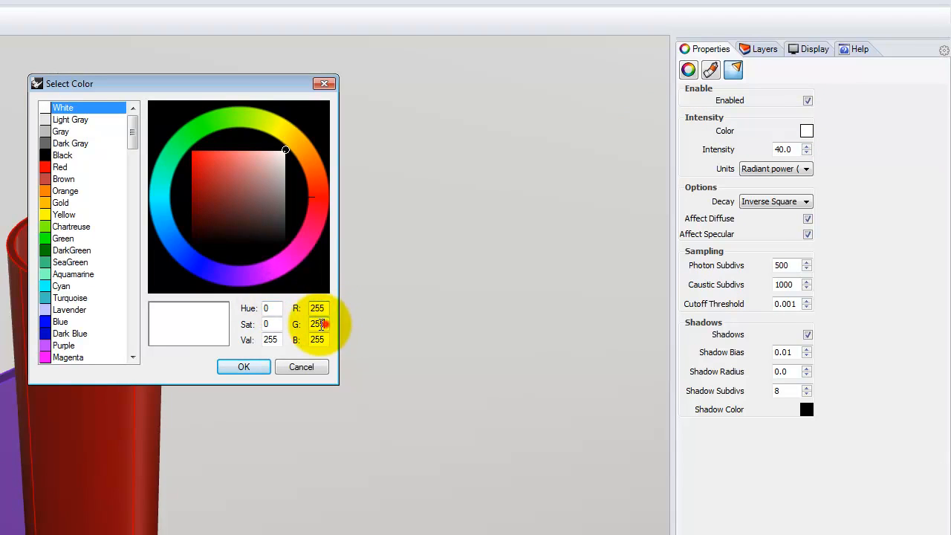
double_click(320, 325)
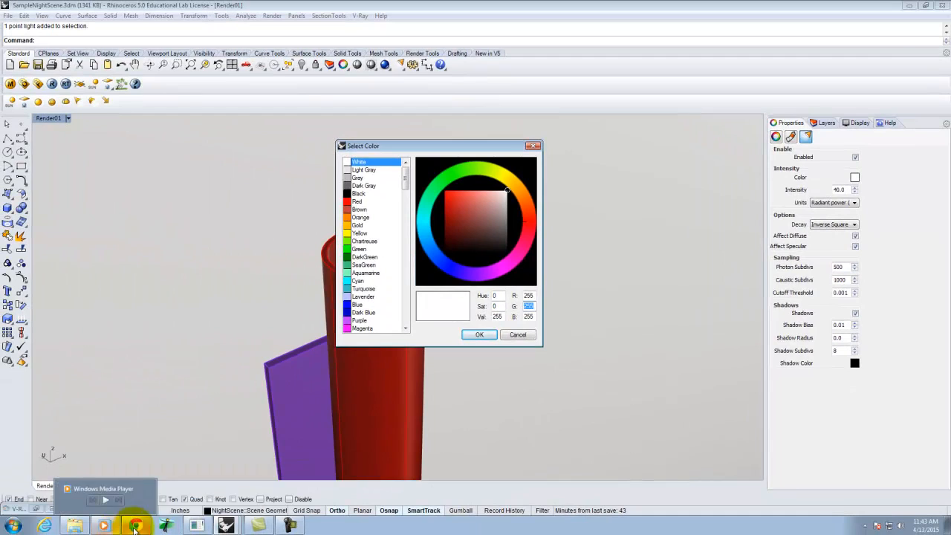
click(136, 525)
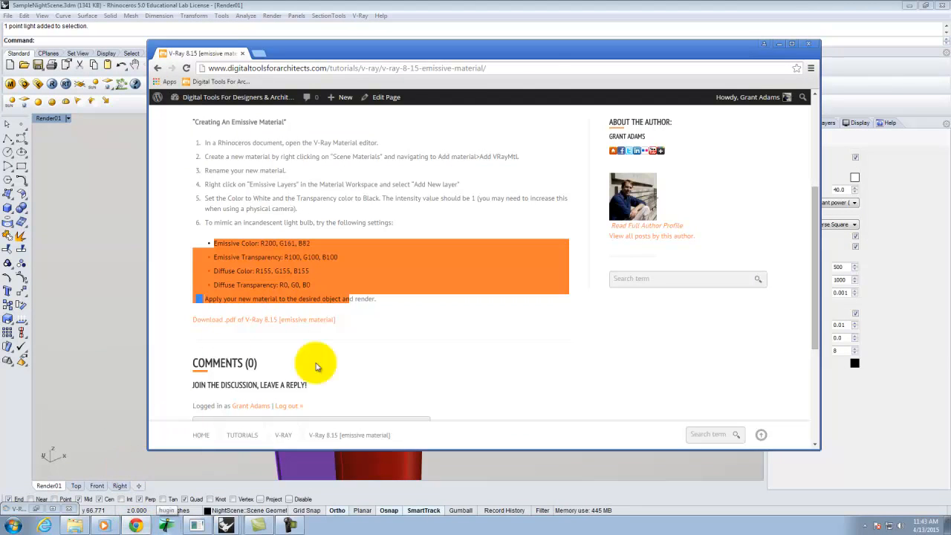
click(817, 8)
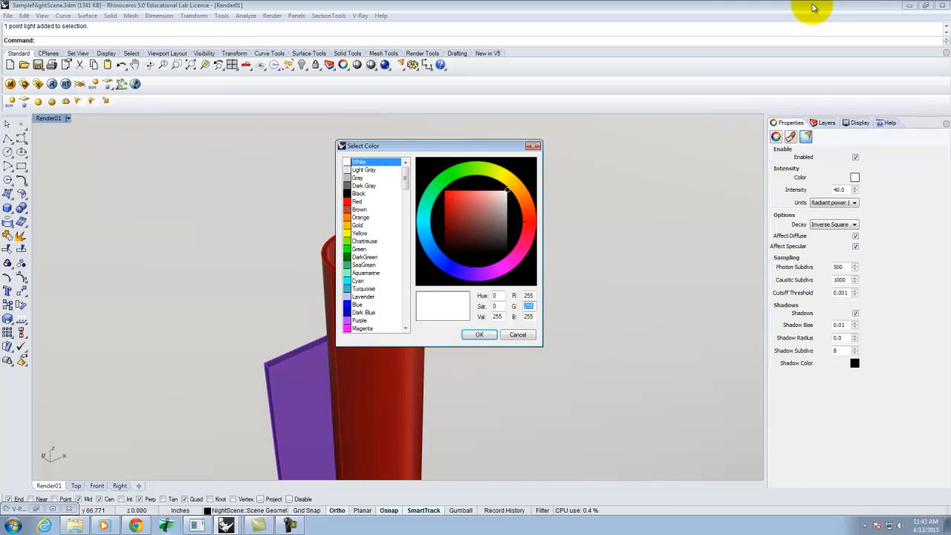
text(214)
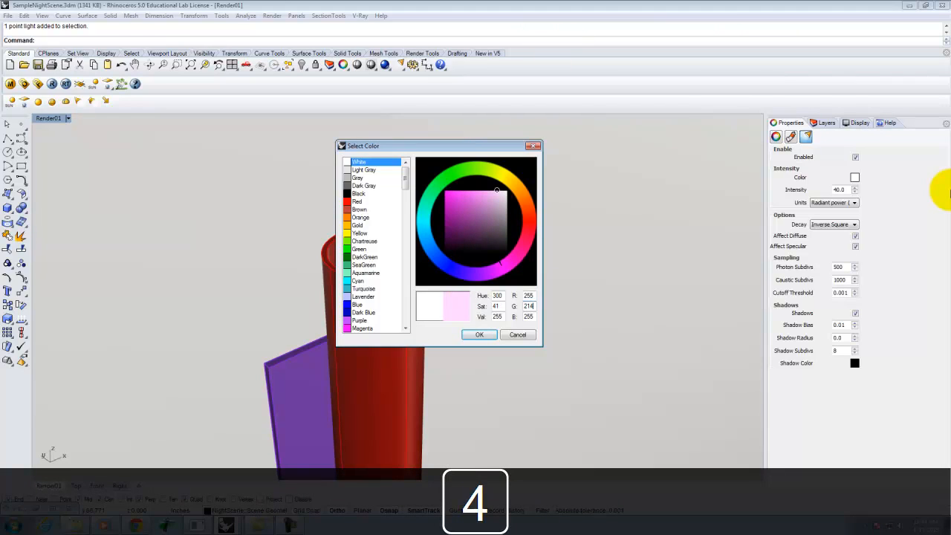
key(Tab)
text(170)
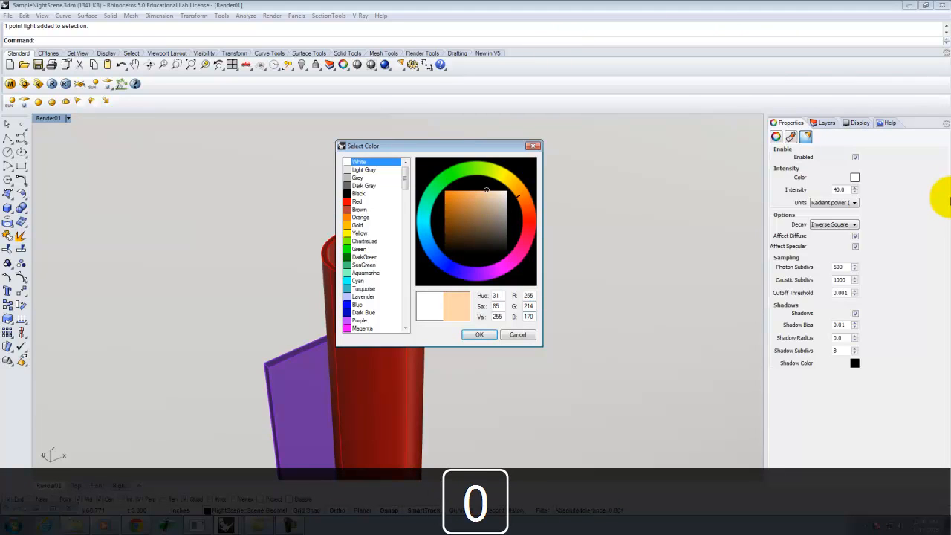
click(479, 334)
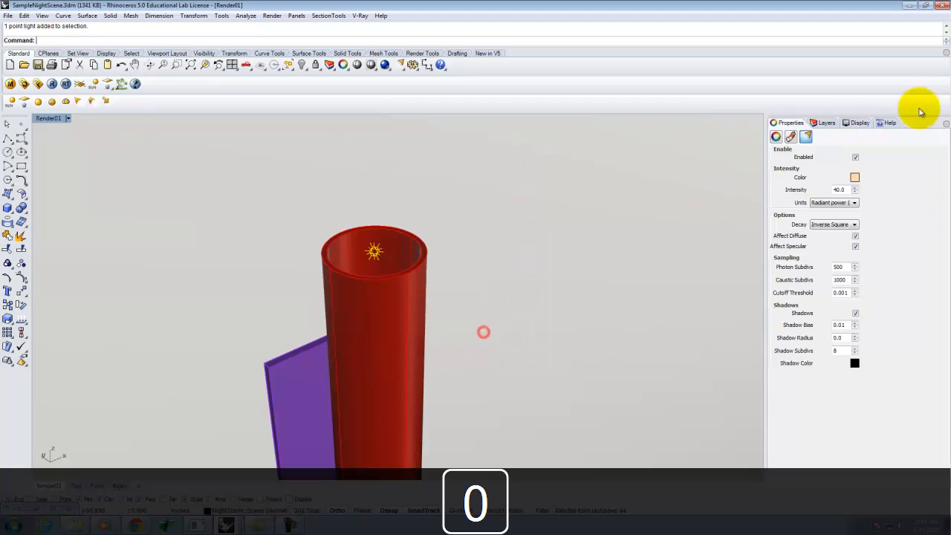
Step: Set the point light's decay to Inverse Square
click(832, 225)
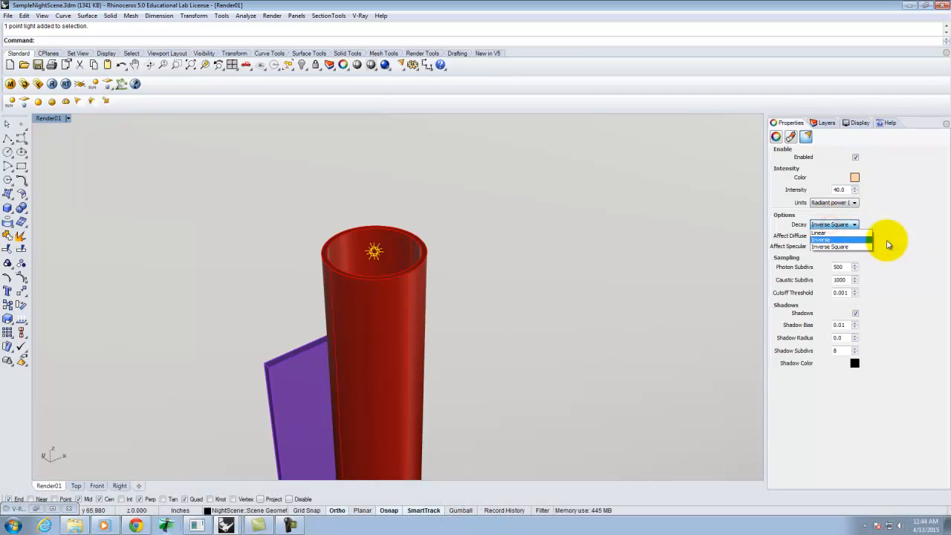
click(848, 247)
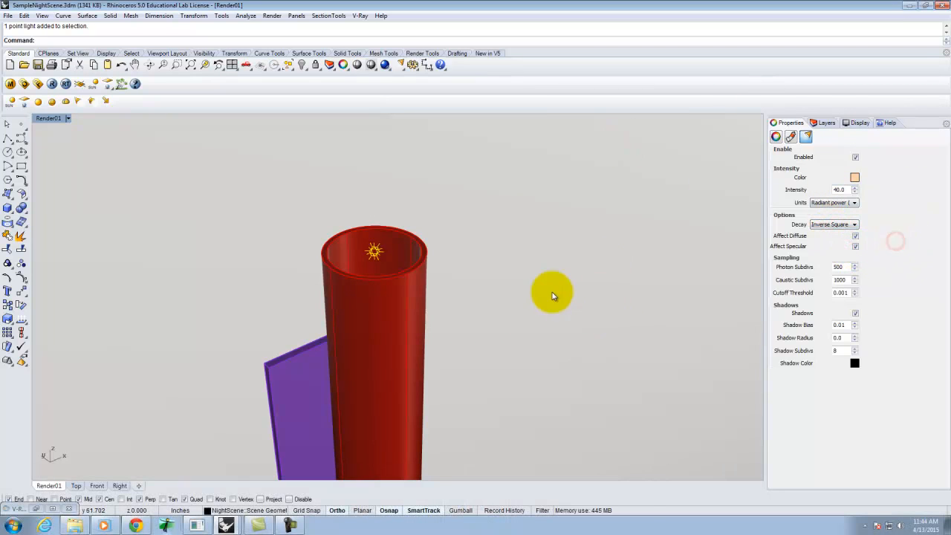
click(250, 202)
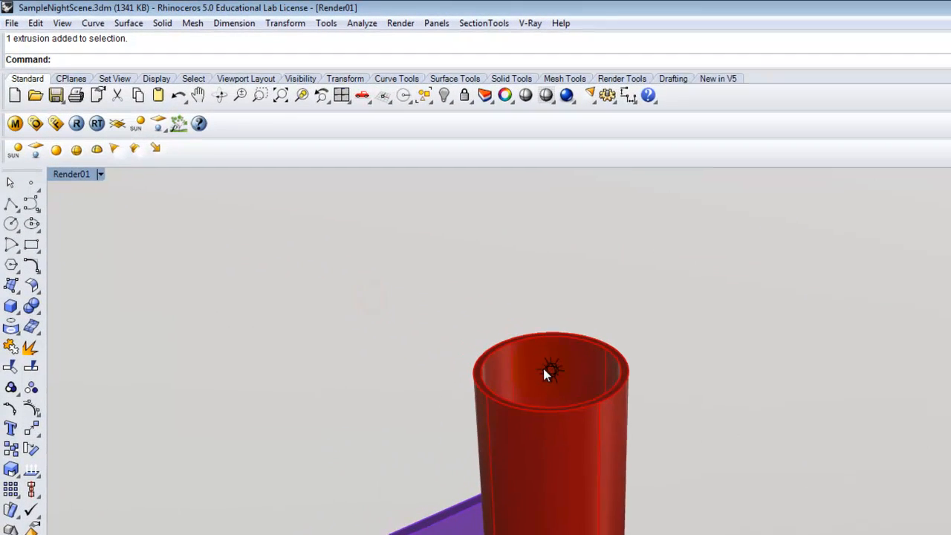
Step: Move the point light vertically up 4 inches
click(375, 247)
text(move)
key(Return)
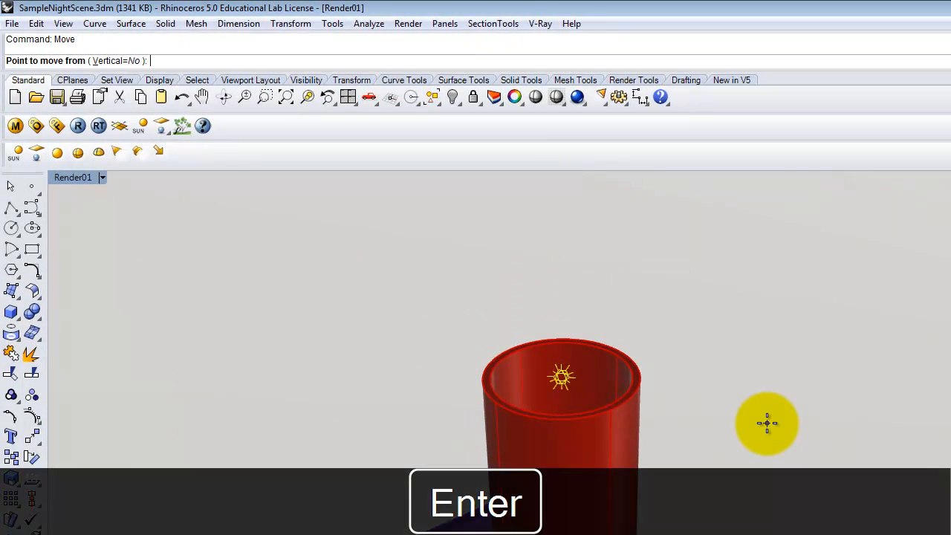
click(794, 437)
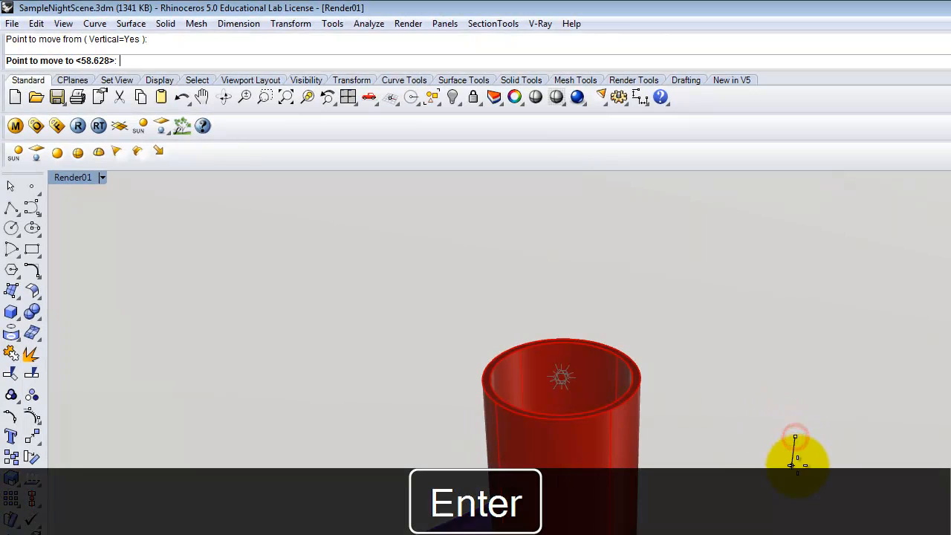
text(4)
key(Return)
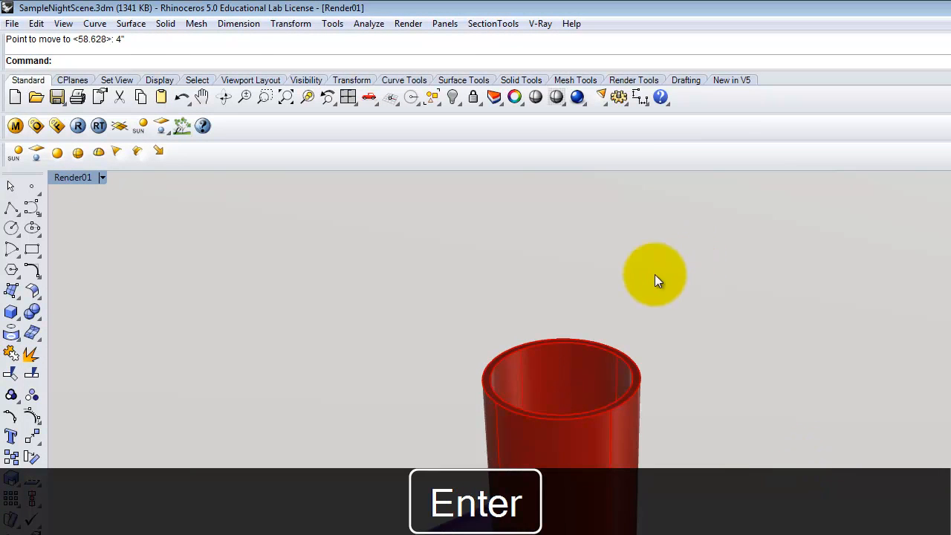
Step: Move the point light vertically down 8 inches so it sits inside the light shade
right_drag(729, 310, 691, 344)
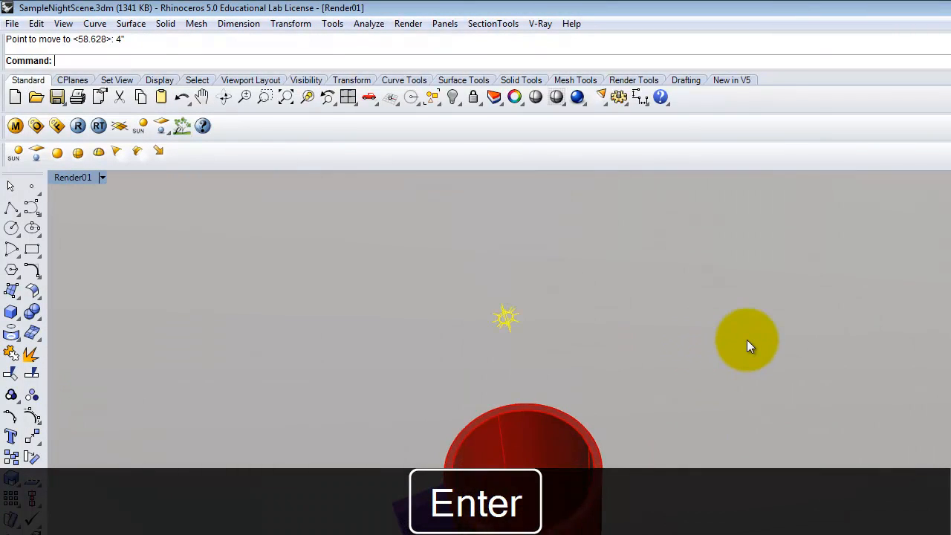
click(745, 340)
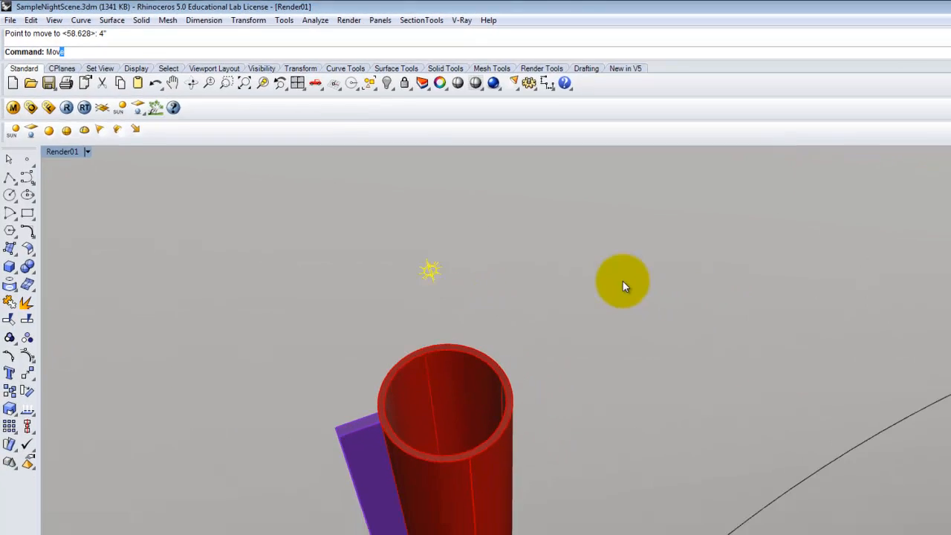
key(Return)
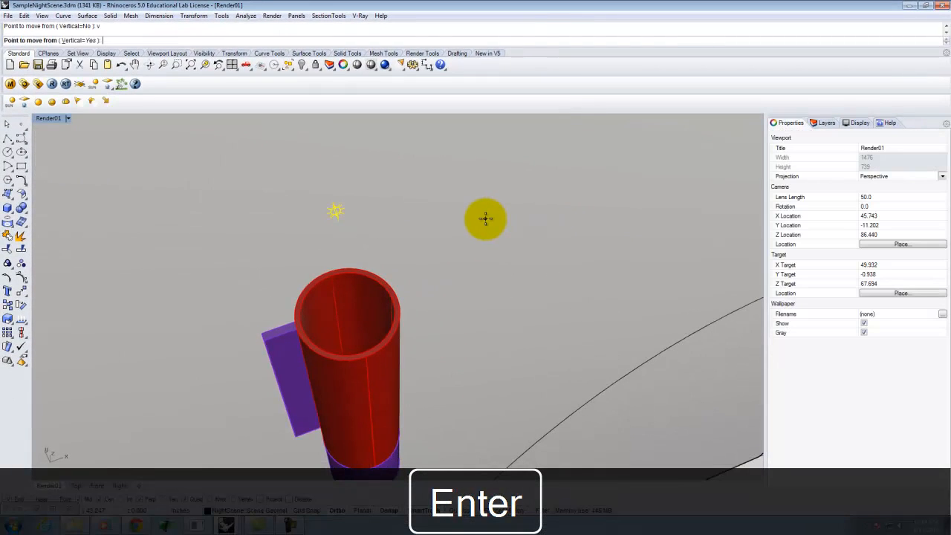
click(478, 218)
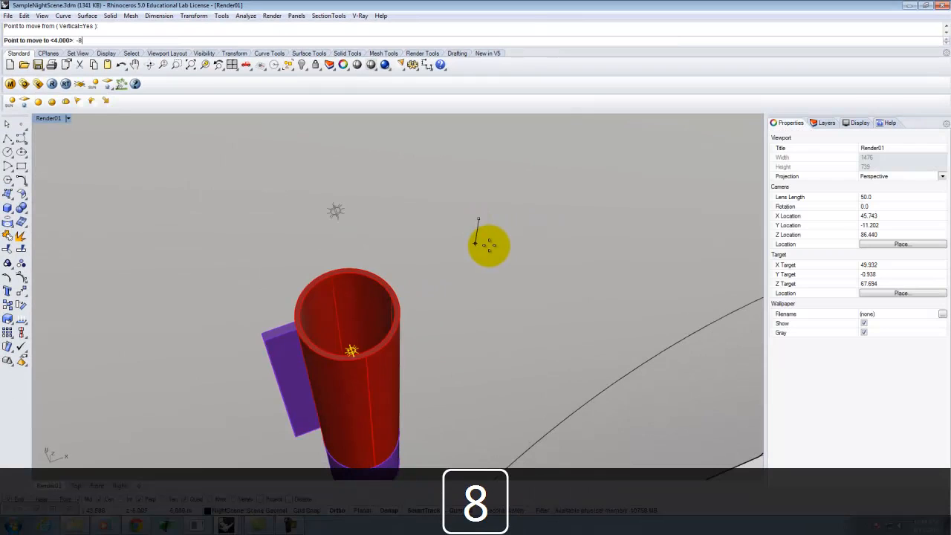
key(Return)
Step: Select the three ceiling spot lights above the wall
click(570, 263)
right_drag(632, 350, 526, 256)
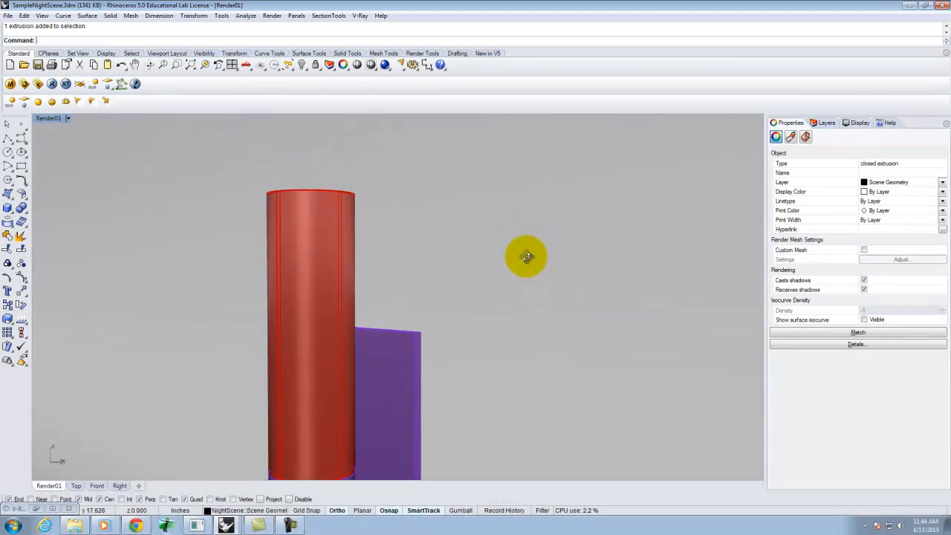
scroll(362, 227, down, 18)
right_drag(332, 246, 349, 222)
click(279, 197)
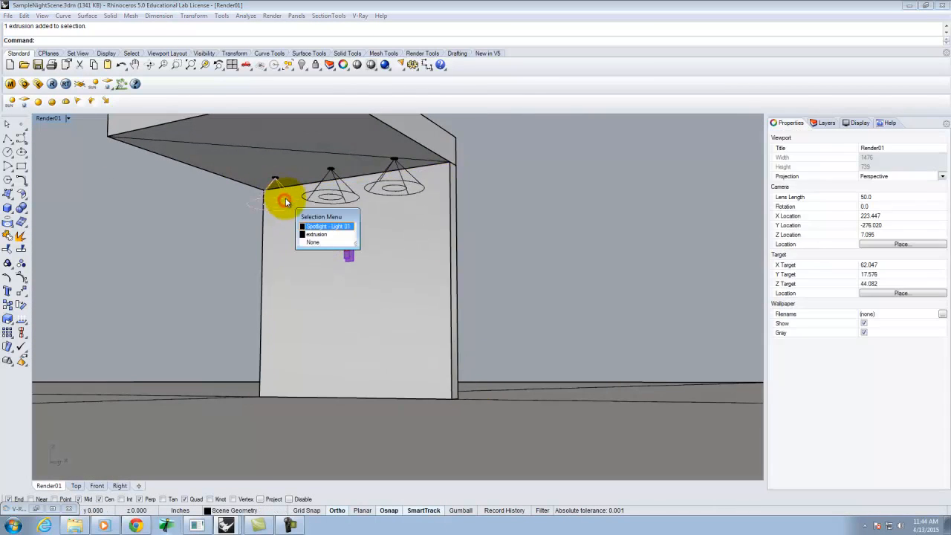
click(319, 226)
shift+click(336, 199)
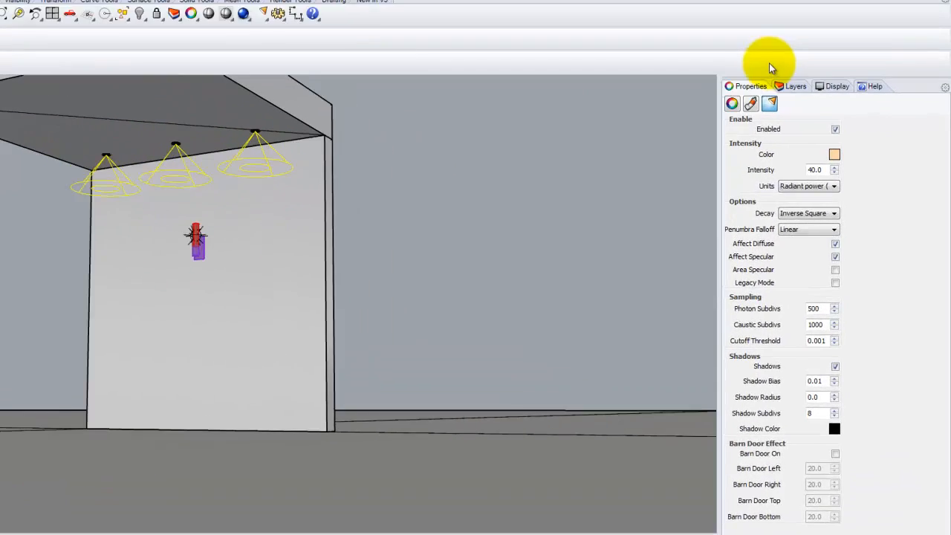
Step: Create a new layer named Lighting
click(826, 123)
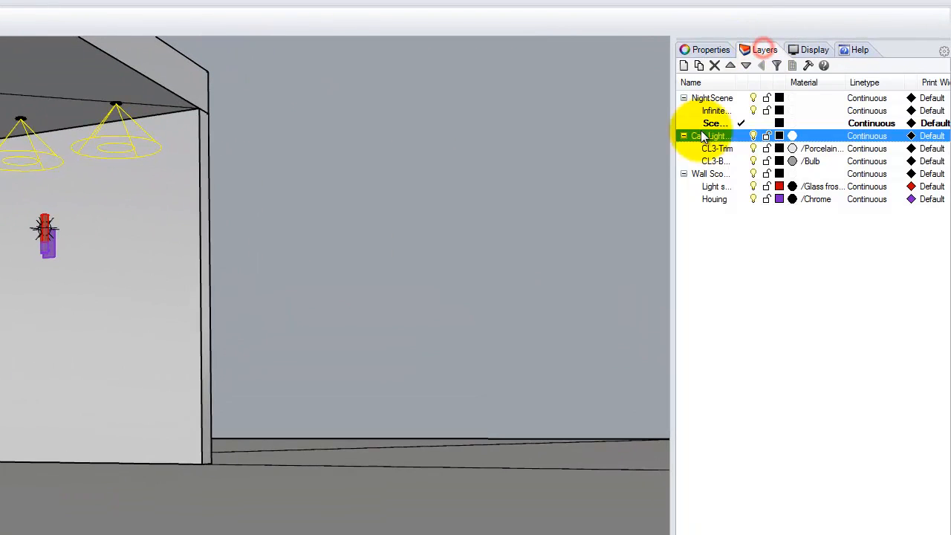
click(683, 66)
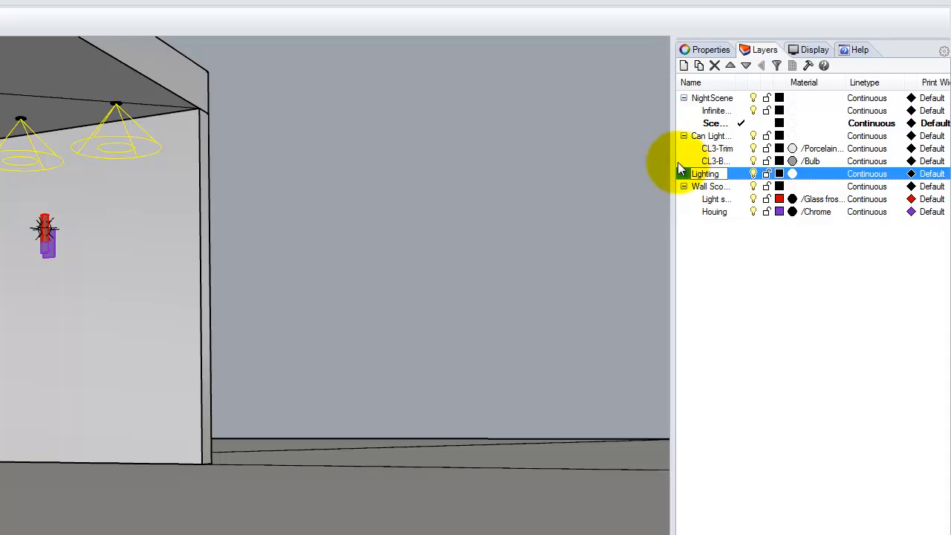
click(699, 175)
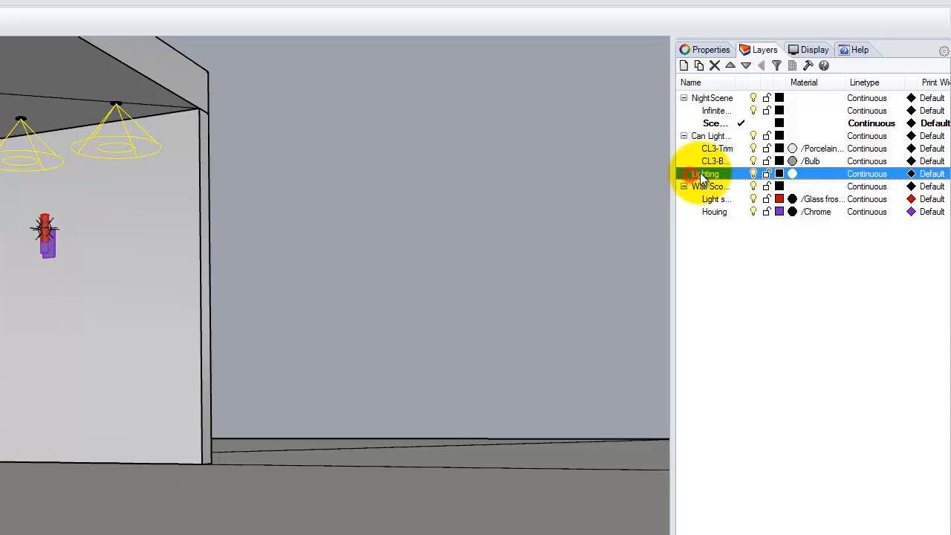
Step: Add a sublayer named Can Lights under the Lighting layer
click(698, 66)
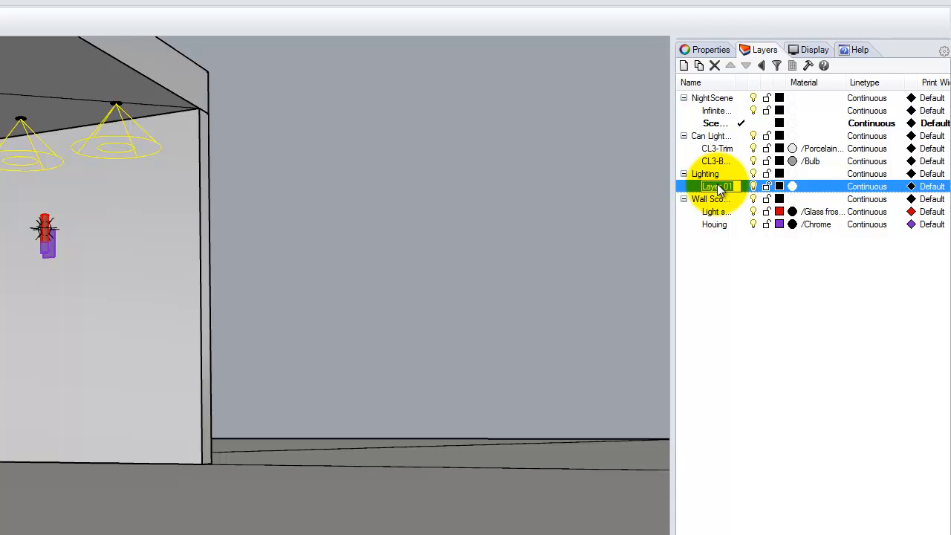
key(BackSpace)
text(Can Lights)
click(698, 191)
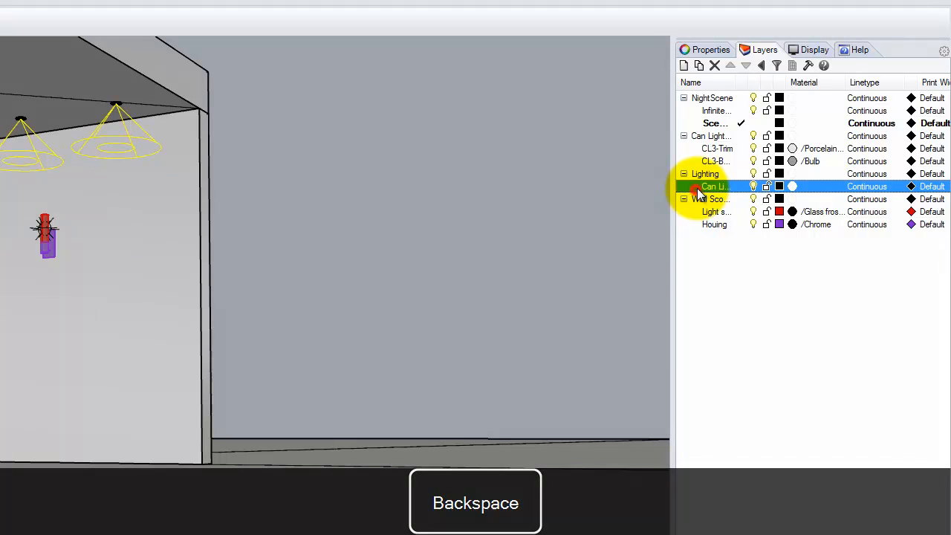
Step: Move the selected spot lights onto the Can Lights layer
right_click(724, 187)
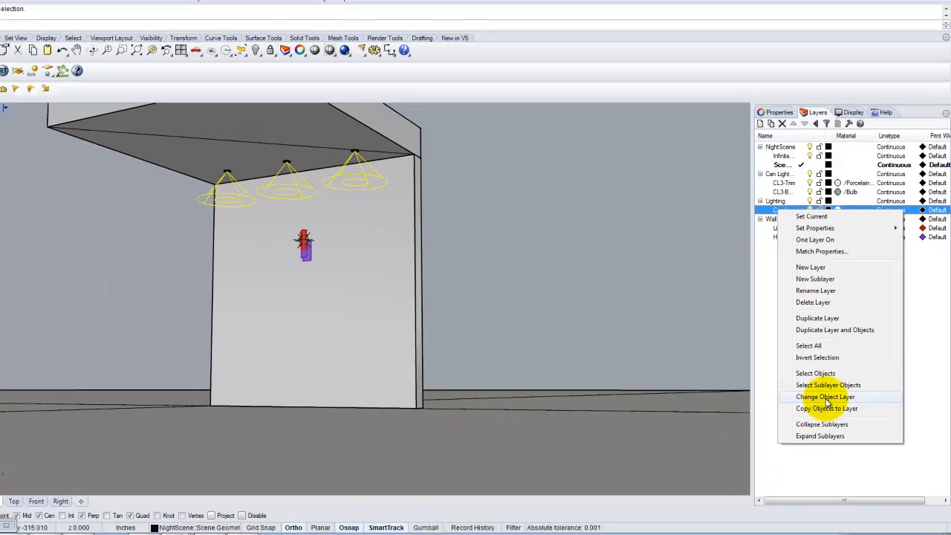
click(826, 400)
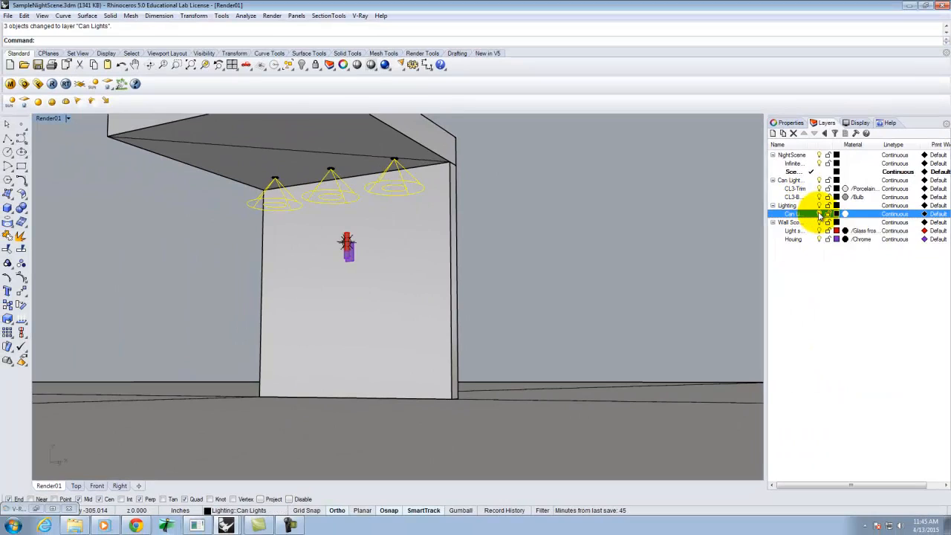
click(819, 214)
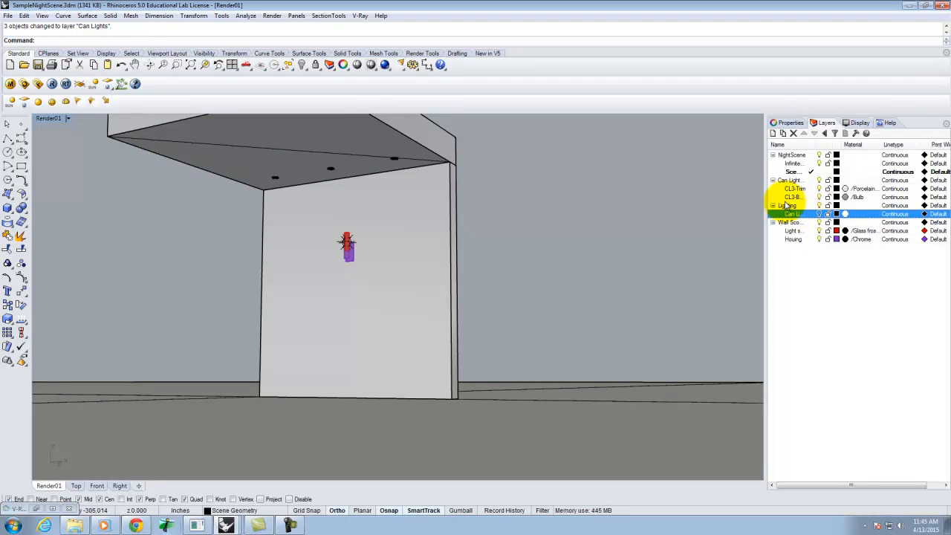
Step: Add a second sublayer named Point Light under the Lighting layer
click(786, 206)
click(783, 133)
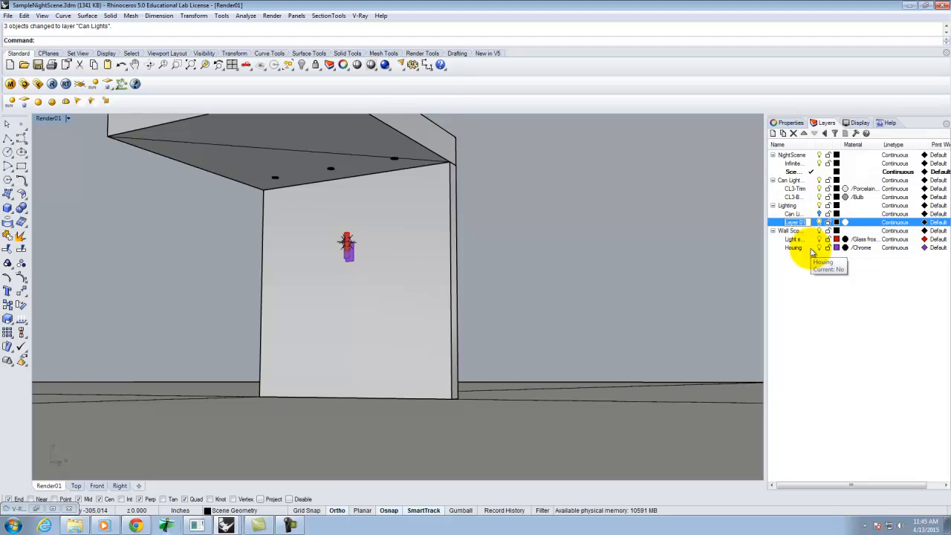
text(Poin)
key(BackSpace)
text(Light)
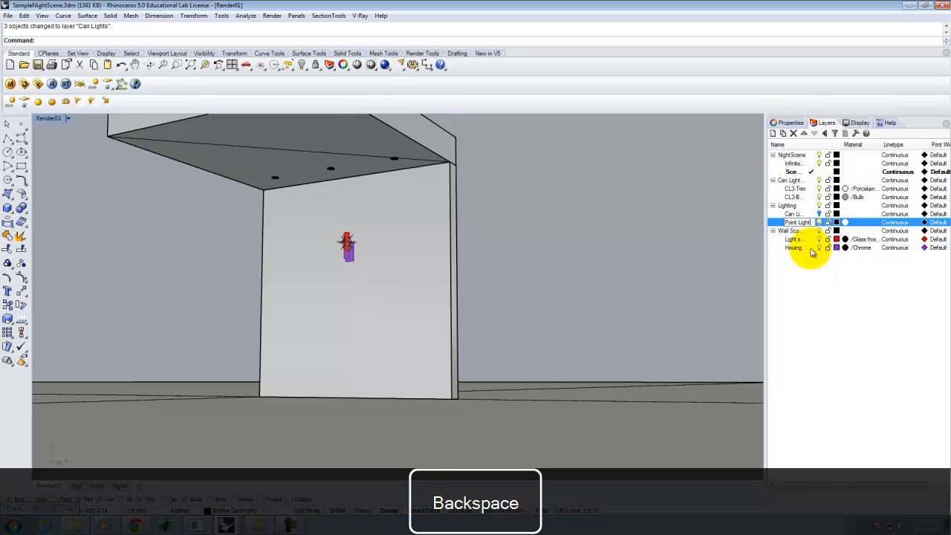
click(812, 283)
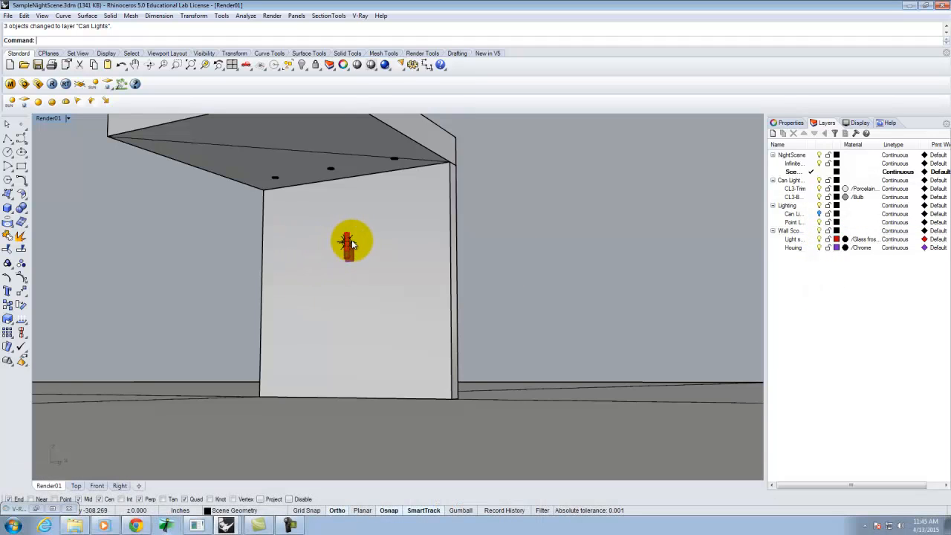
Step: Select the sconce's point light and move it onto the Point Light layer
click(353, 244)
click(390, 266)
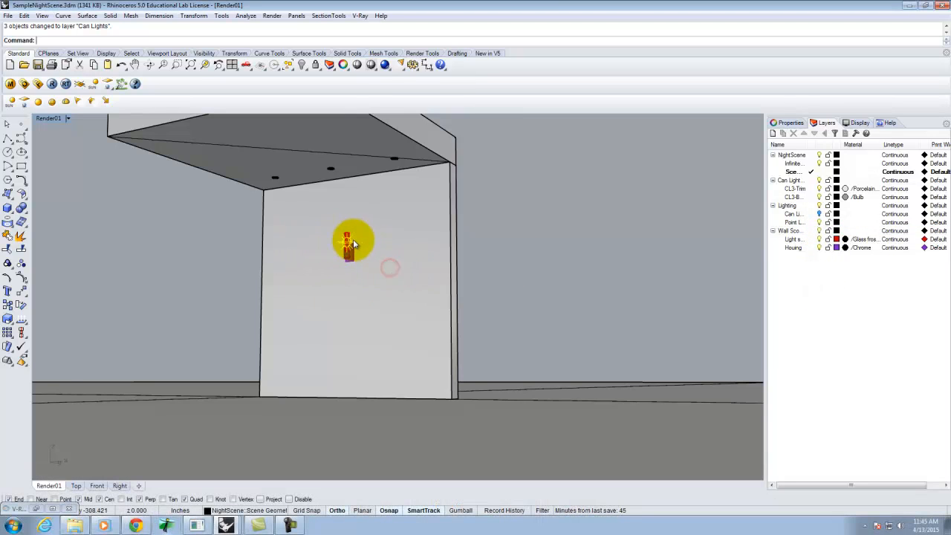
right_click(795, 222)
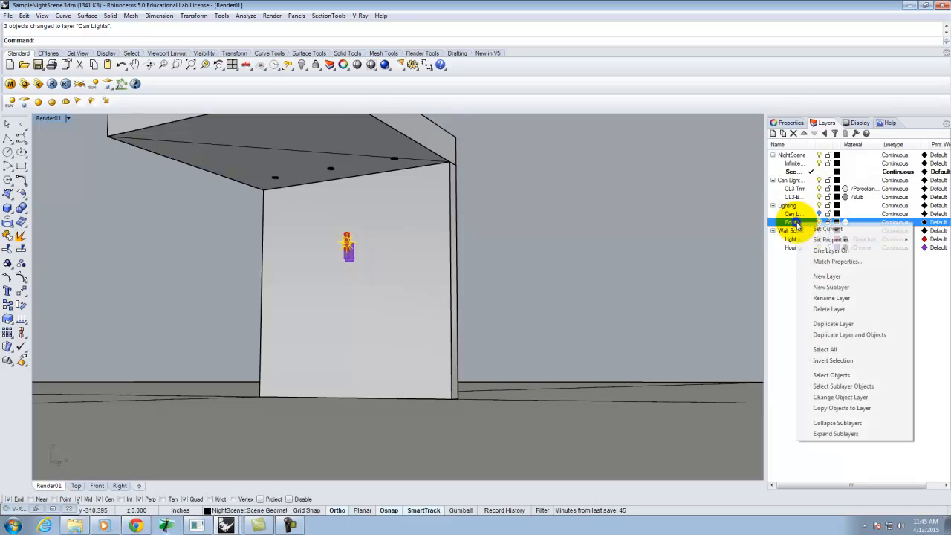
click(847, 397)
click(651, 289)
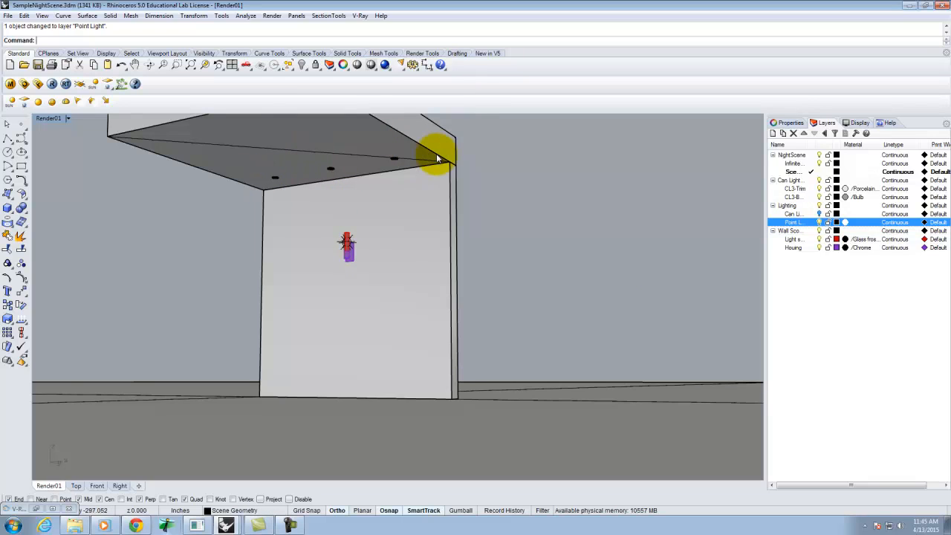
Step: Render the scene with V-Ray
click(52, 84)
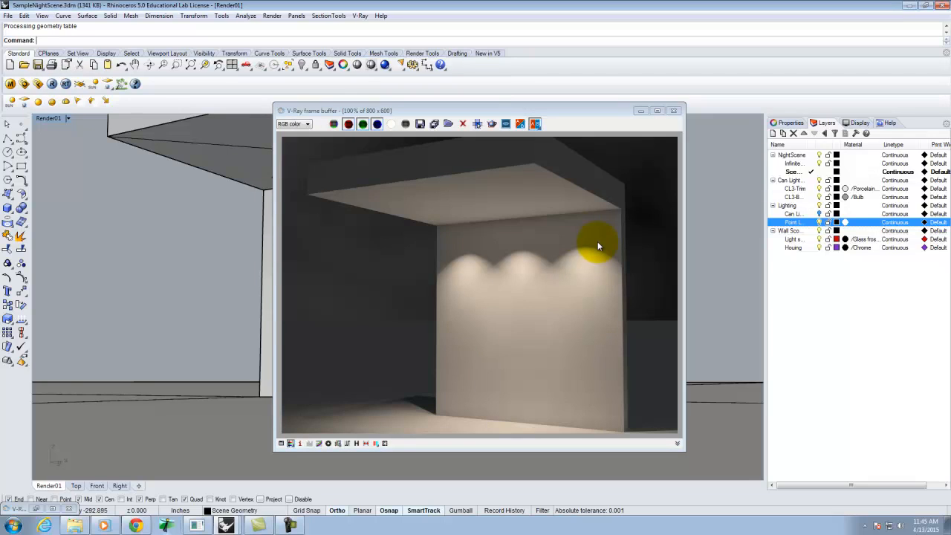
click(36, 510)
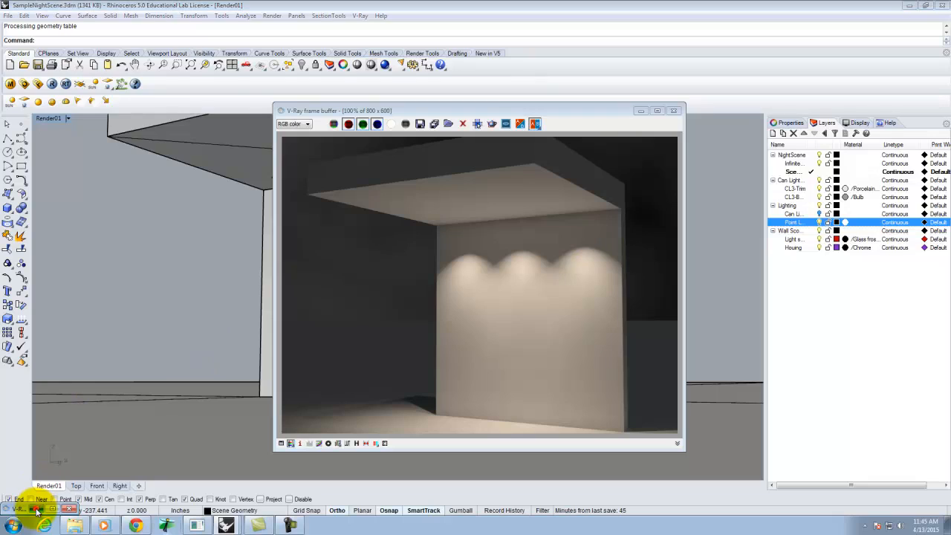